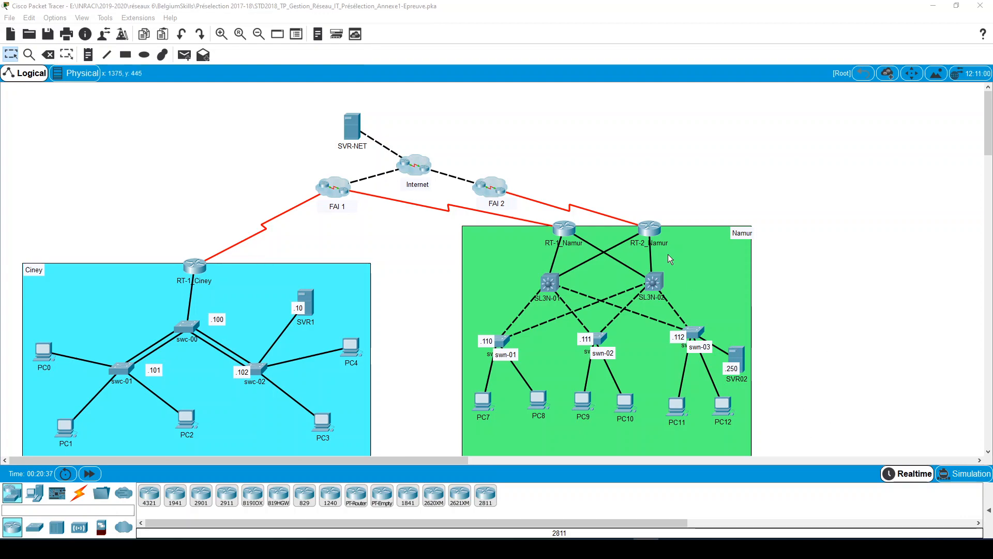
drag(441, 145, 504, 368)
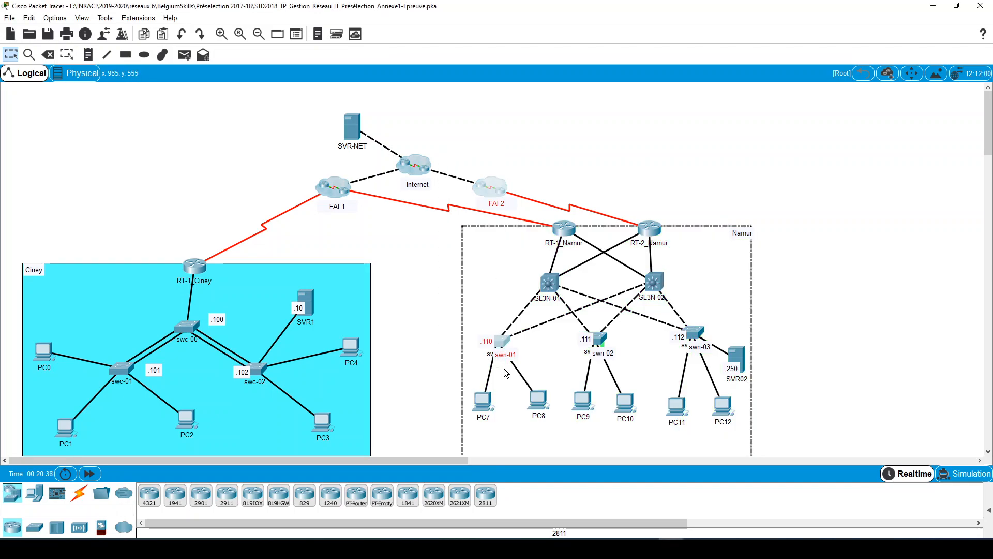
click(837, 132)
drag(472, 151, 793, 458)
click(840, 393)
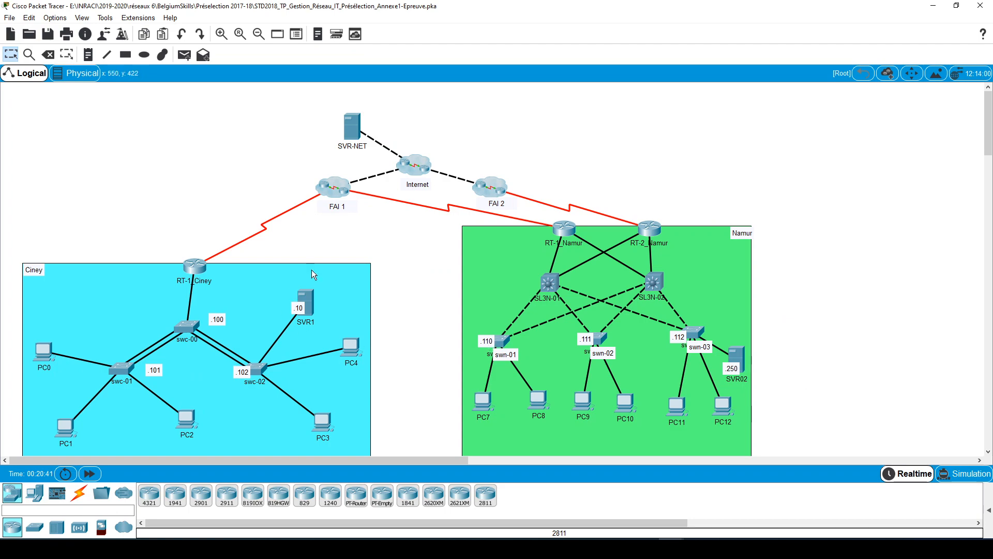
drag(100, 160, 356, 508)
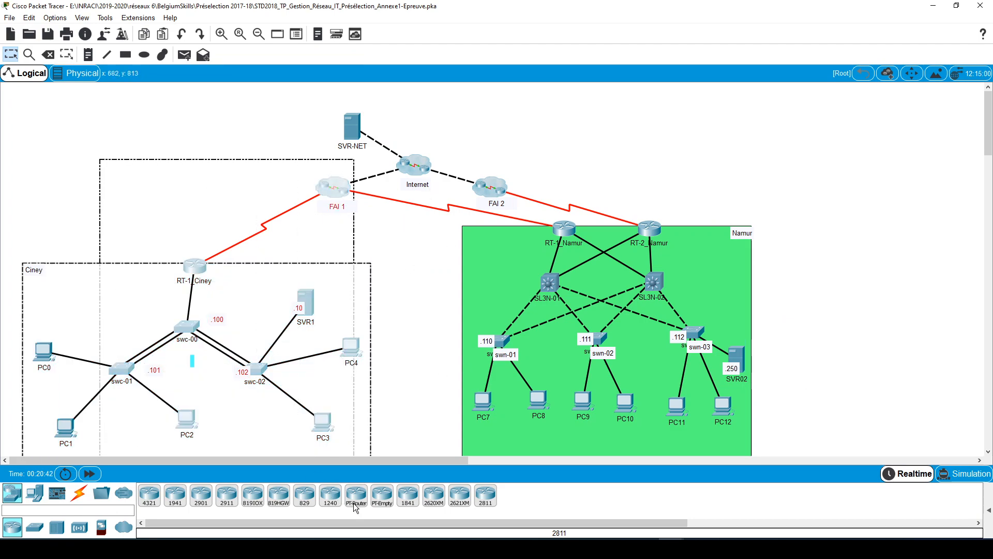
click(668, 131)
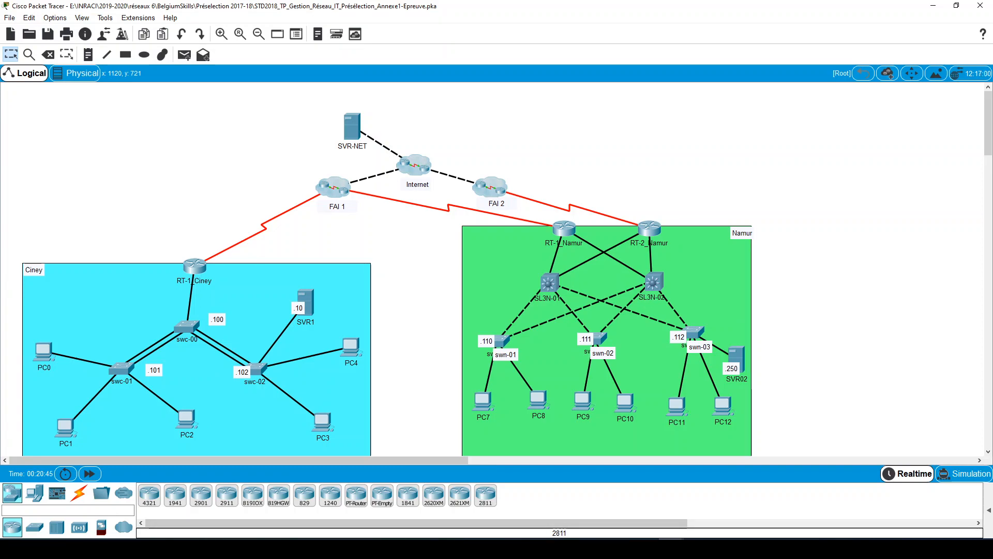
- Open the PT Activity instructions, place them beside the Namur site topology and keep that window always on top
mouse_move(595, 548)
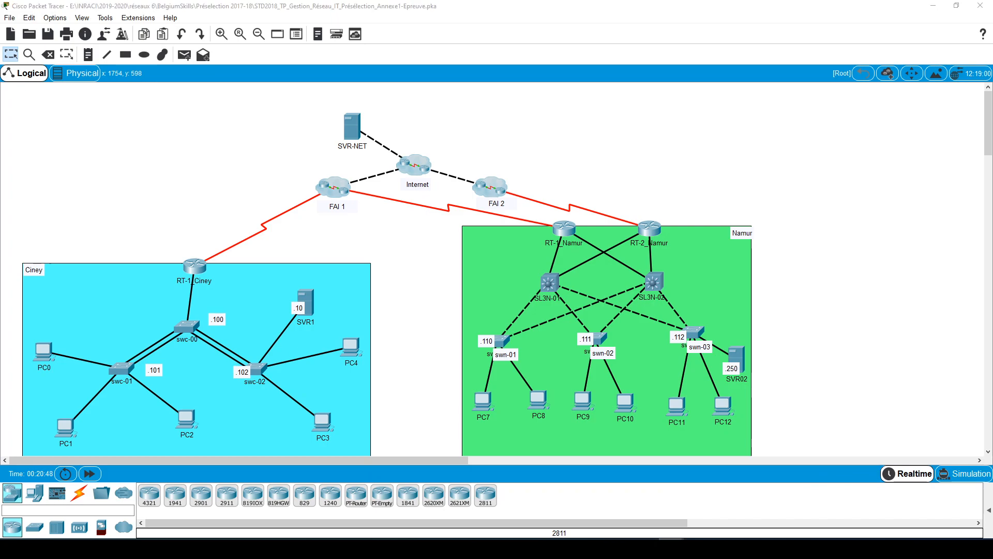
click(691, 507)
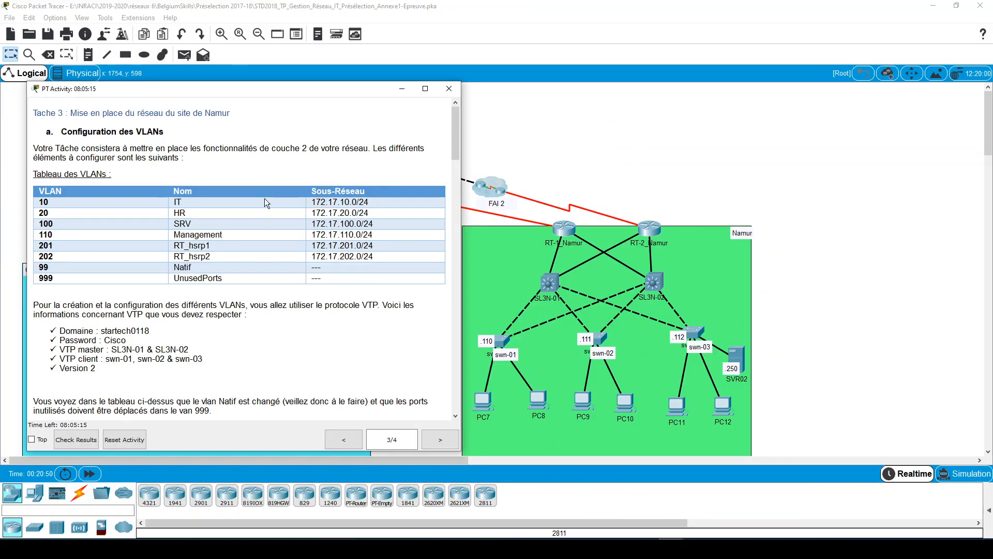
drag(369, 91, 347, 93)
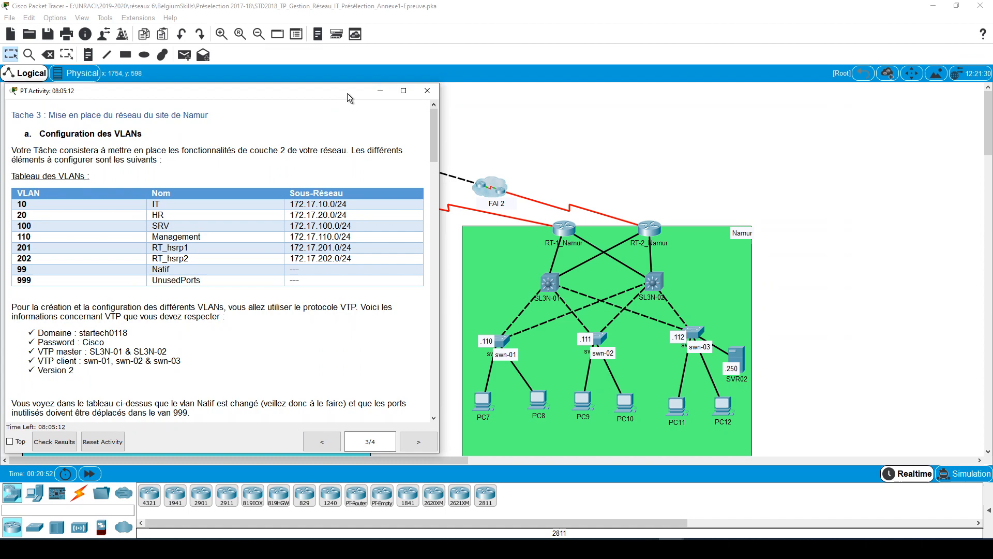
click(719, 135)
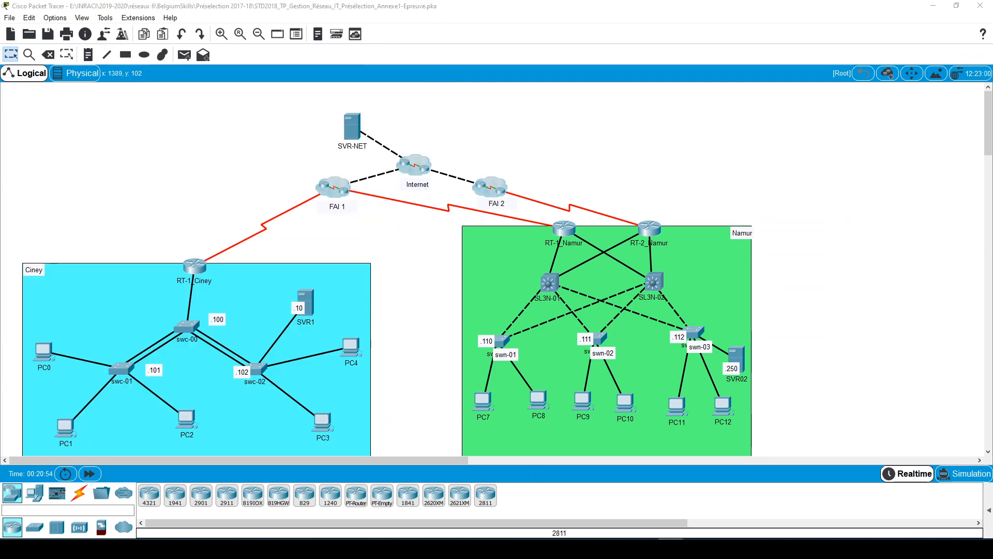
click(696, 514)
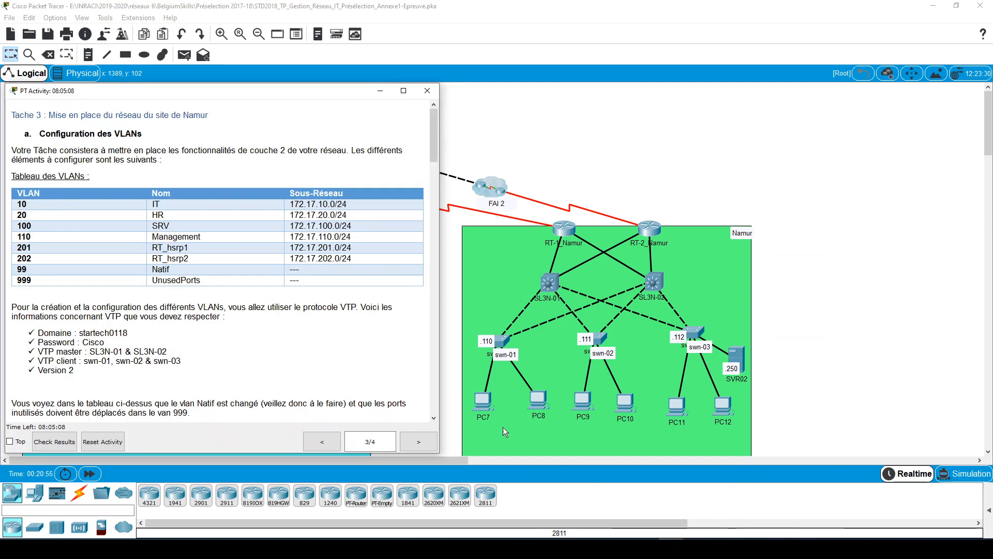
click(10, 442)
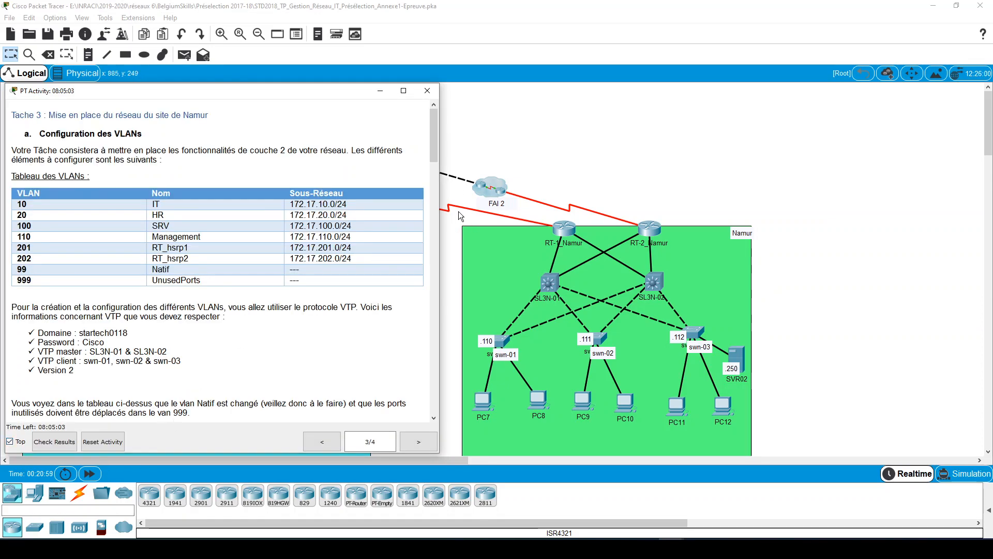
click(686, 149)
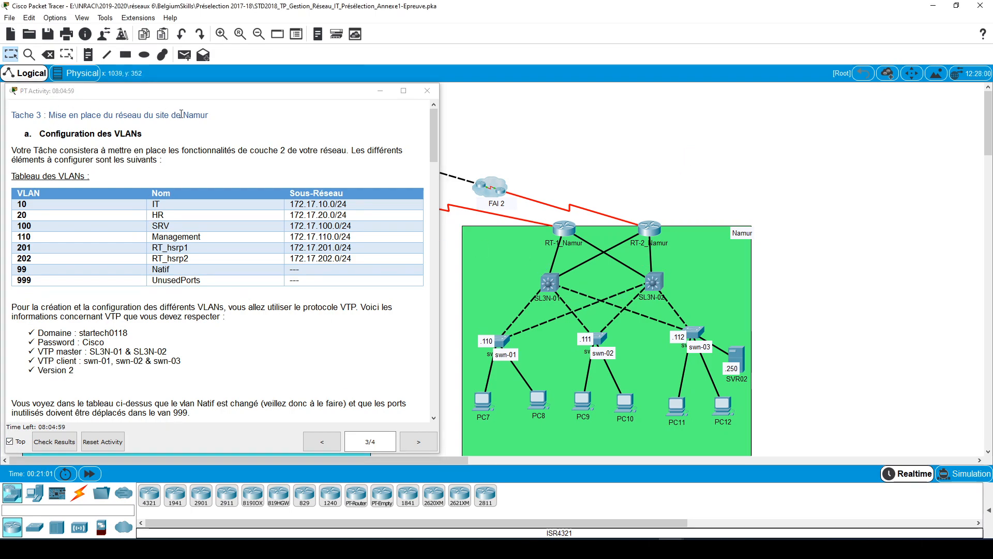
- Read the Task 3 heading and the VLAN table with the VLAN numbers, names and subnets for the Namur site
double_click(38, 115)
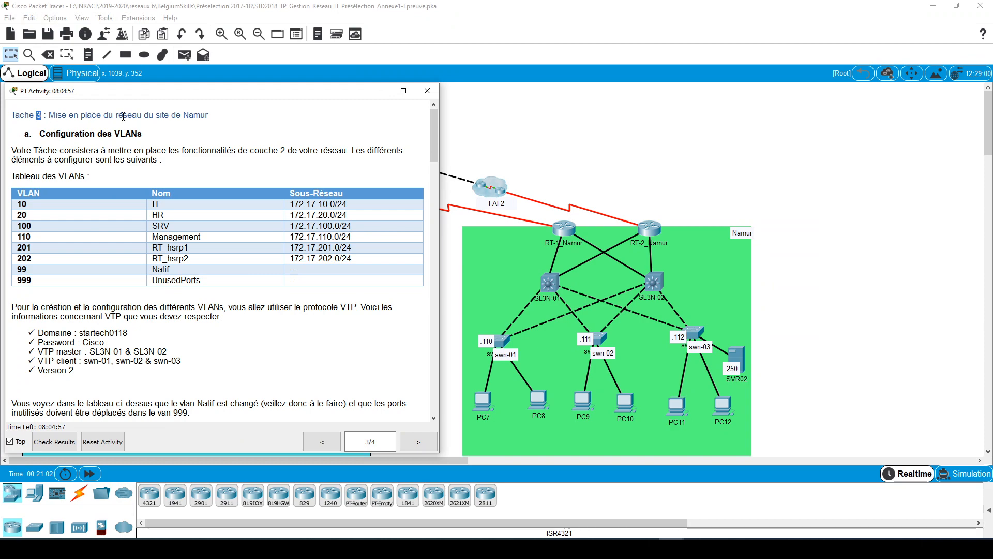
click(160, 116)
drag(206, 120, 132, 116)
click(104, 163)
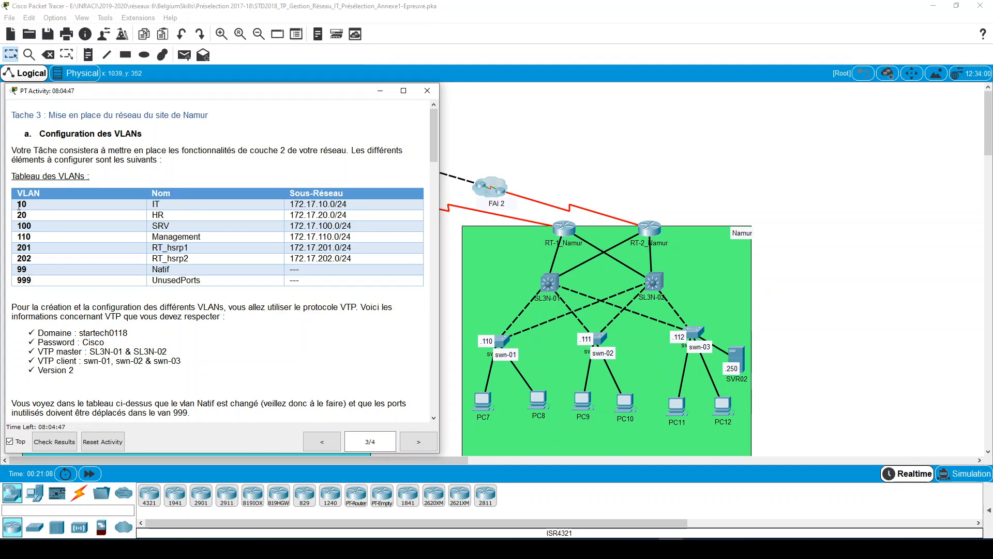
double_click(58, 193)
drag(58, 193, 310, 292)
click(94, 178)
drag(71, 207, 313, 288)
click(299, 309)
click(545, 282)
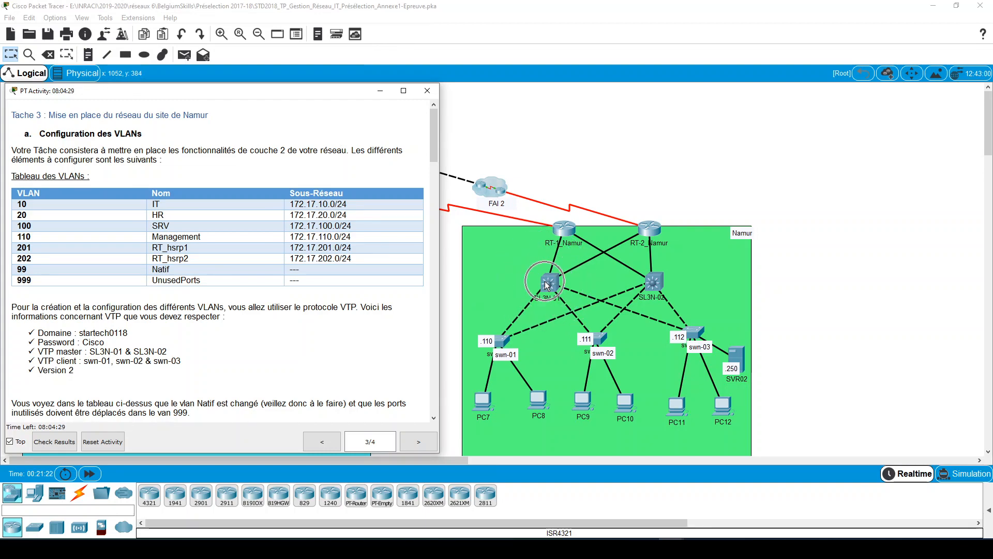
click(657, 287)
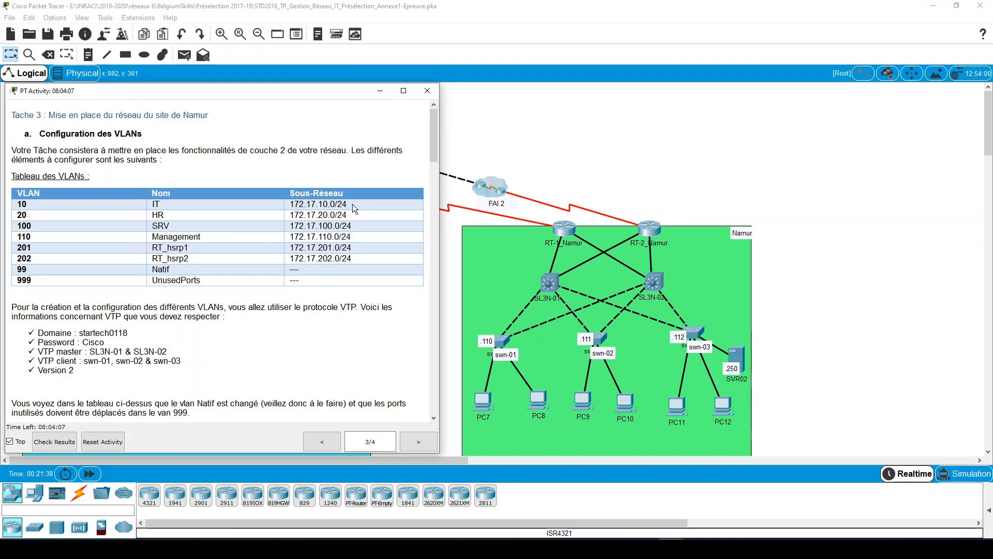
drag(352, 204, 295, 205)
drag(203, 202, 290, 205)
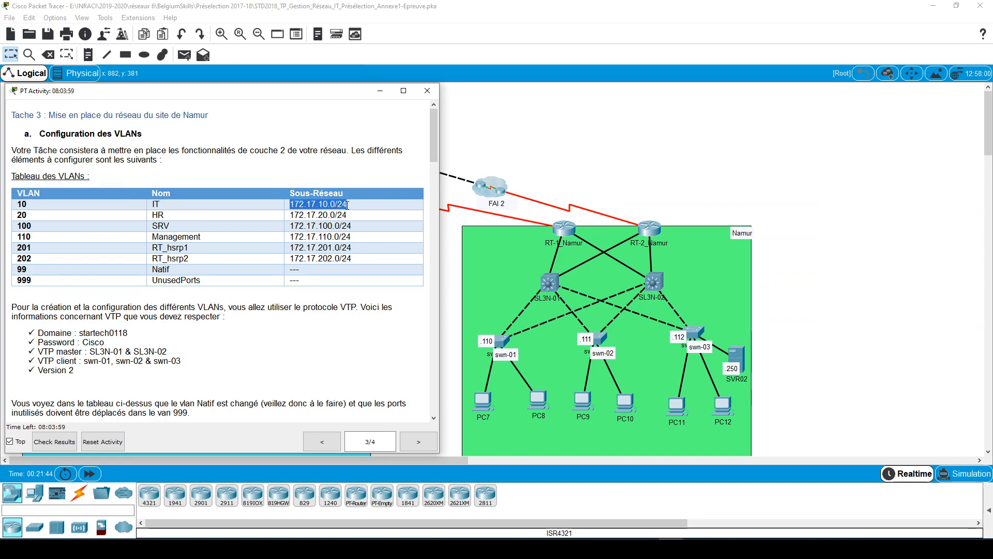
click(380, 206)
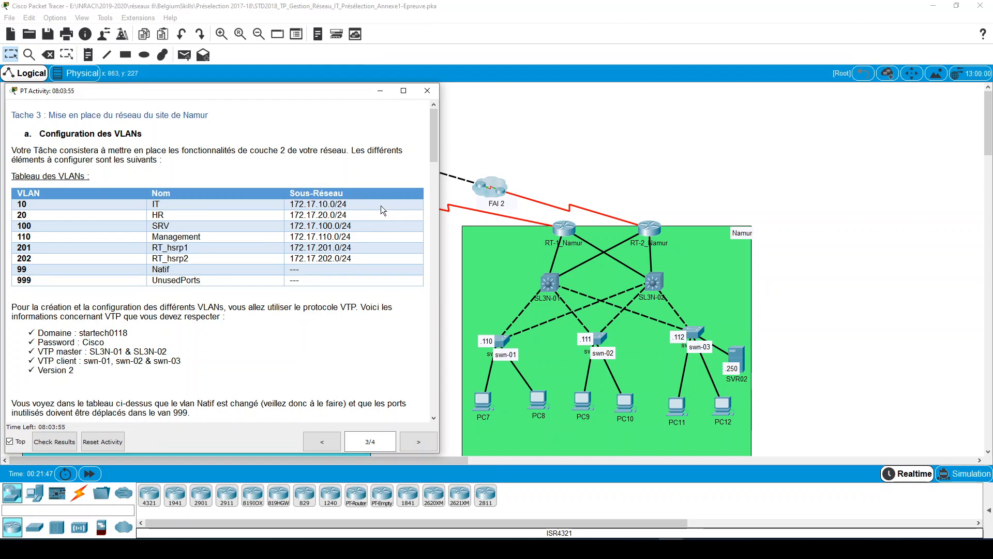
drag(347, 206, 291, 205)
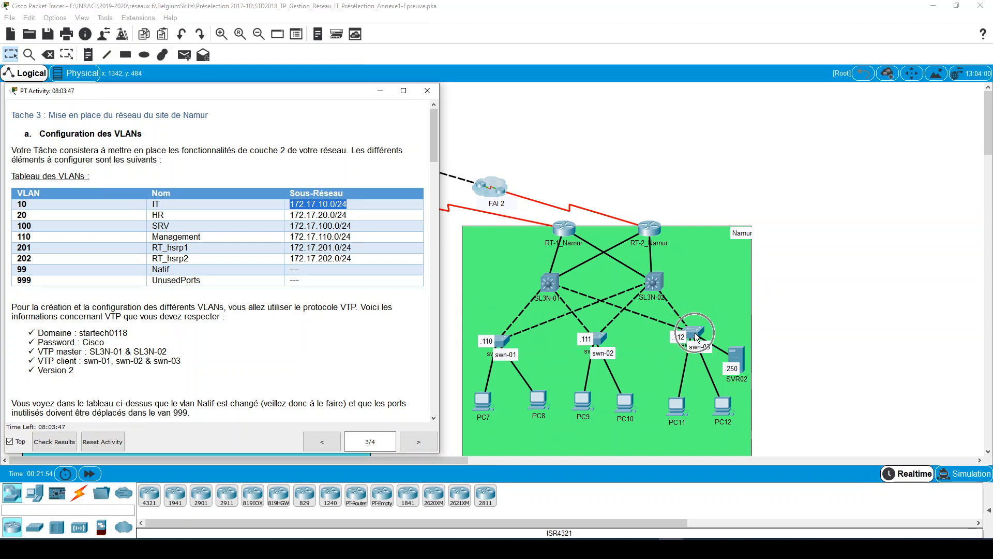
click(350, 206)
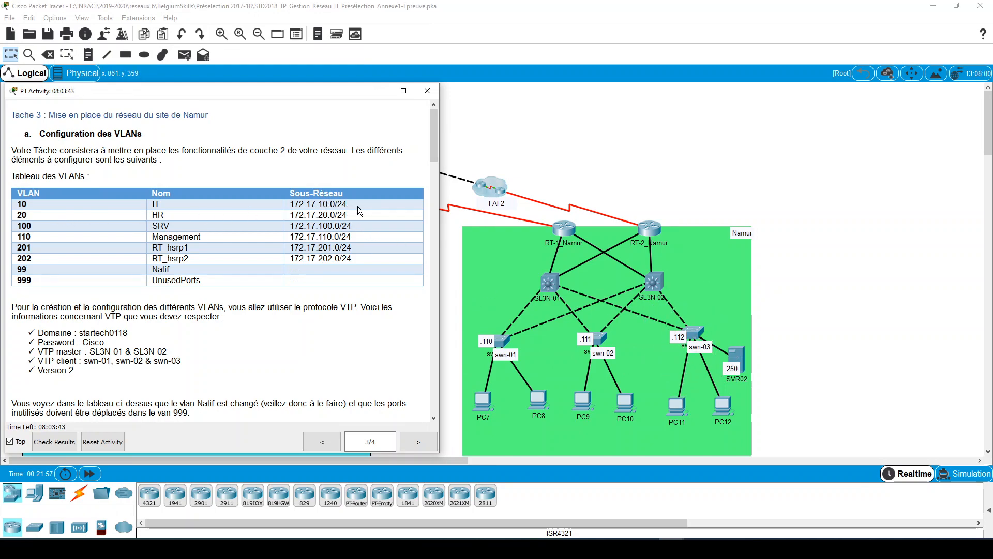
key(ctrl)
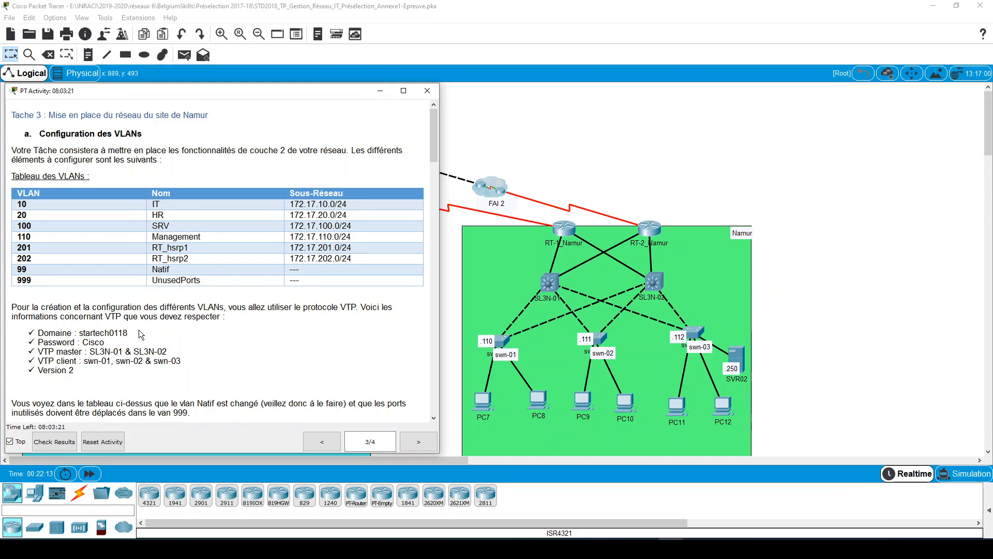
- Examine the VTP requirements in the instructions: domain, password, master and client switches, and version, locating the master switches in the topology
drag(73, 335, 40, 334)
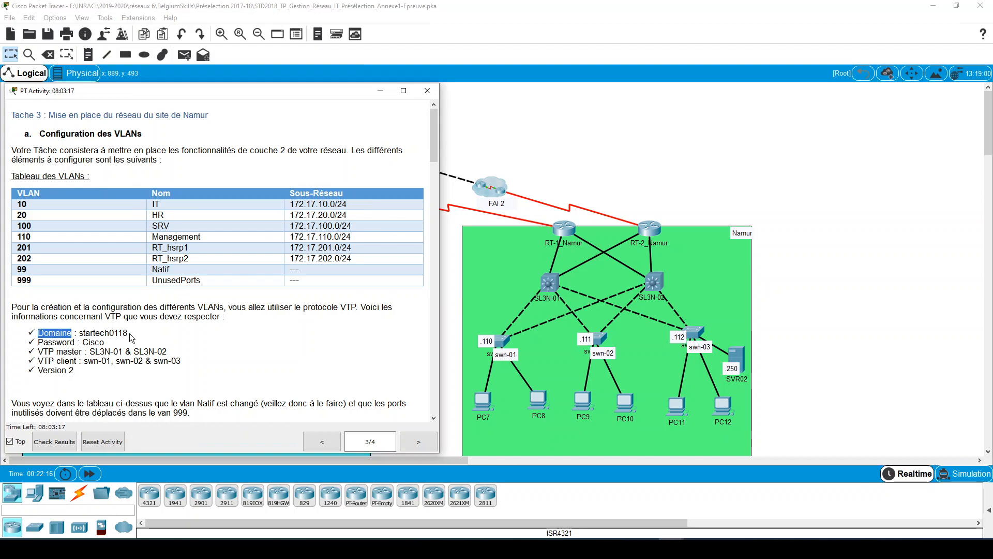
drag(128, 333, 79, 344)
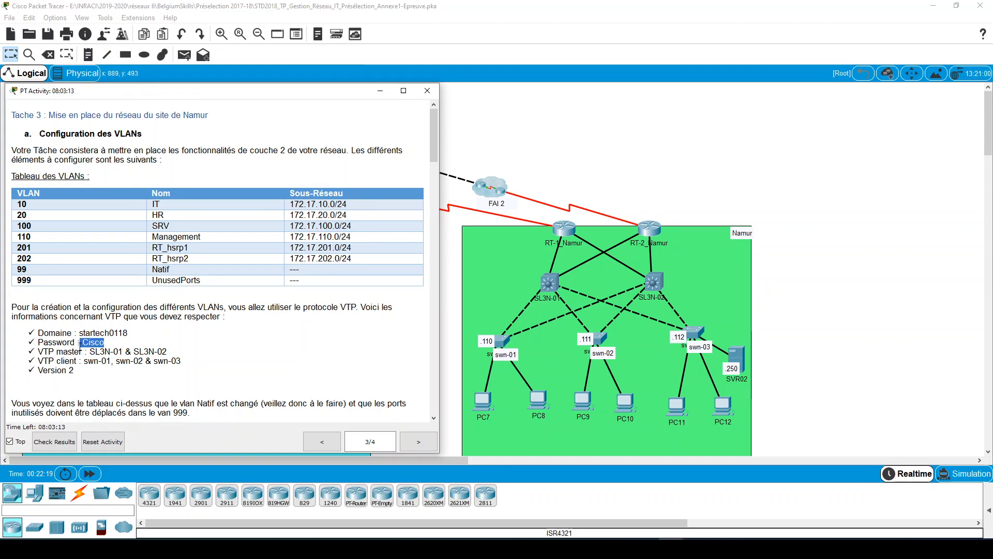
click(88, 343)
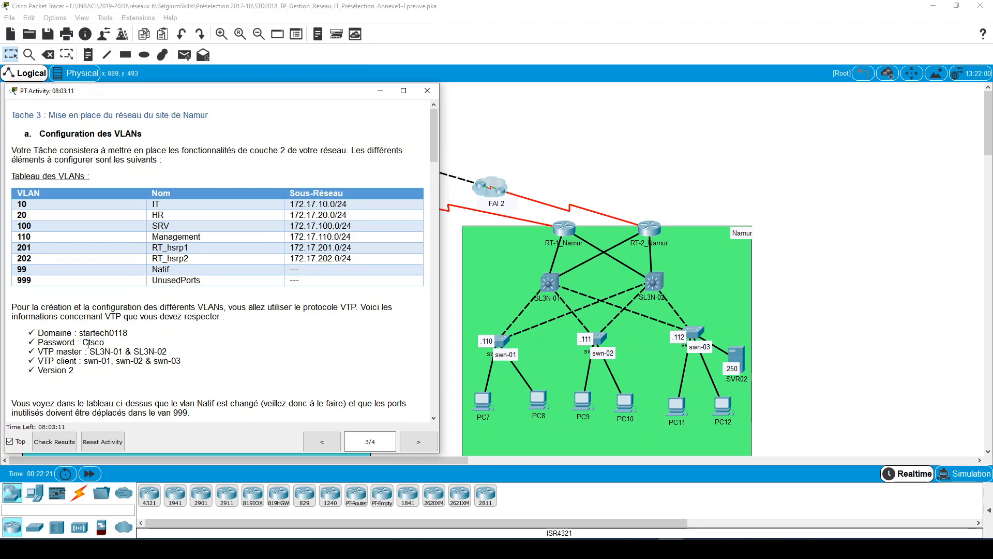
drag(84, 344, 88, 343)
click(88, 342)
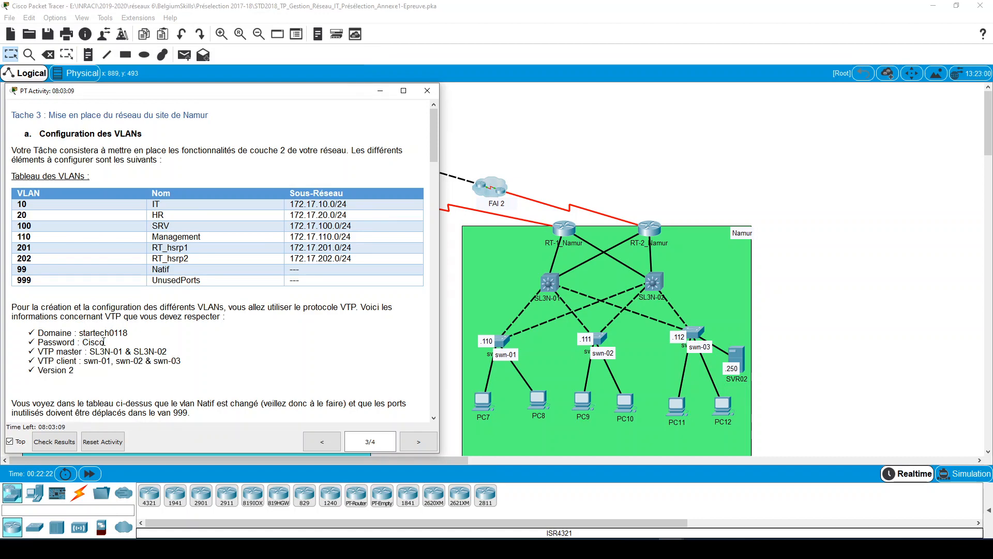
drag(83, 352, 56, 352)
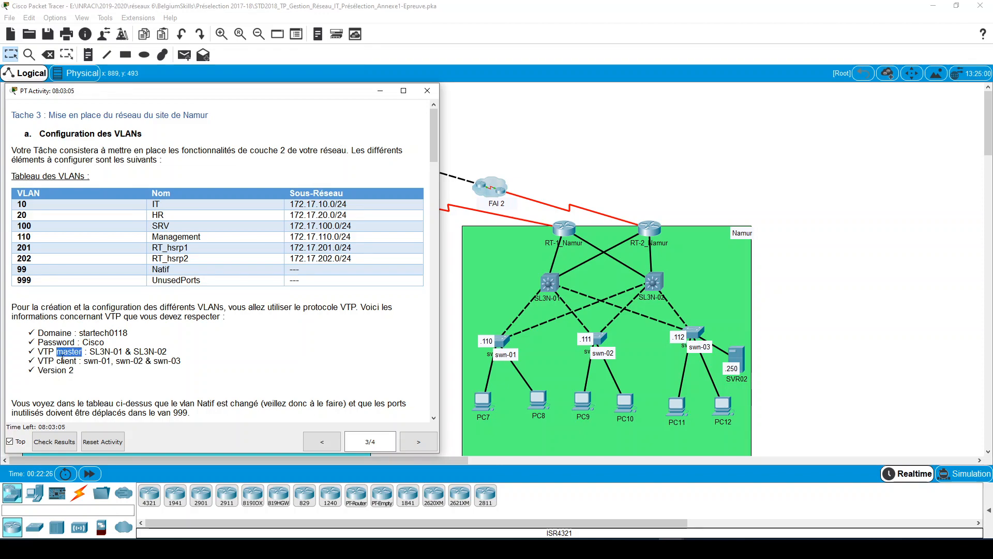
click(127, 351)
click(150, 349)
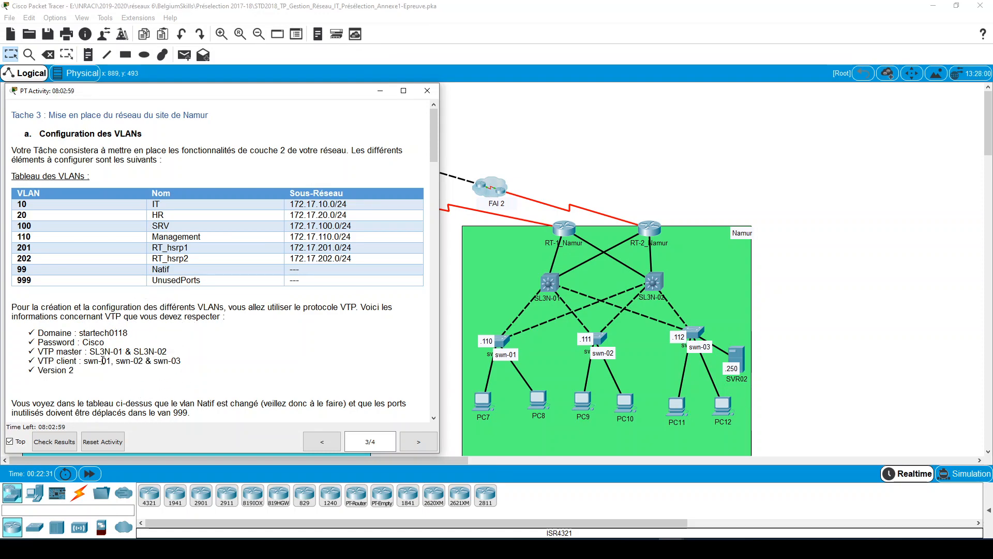
key(ctrl)
key(ctrl)
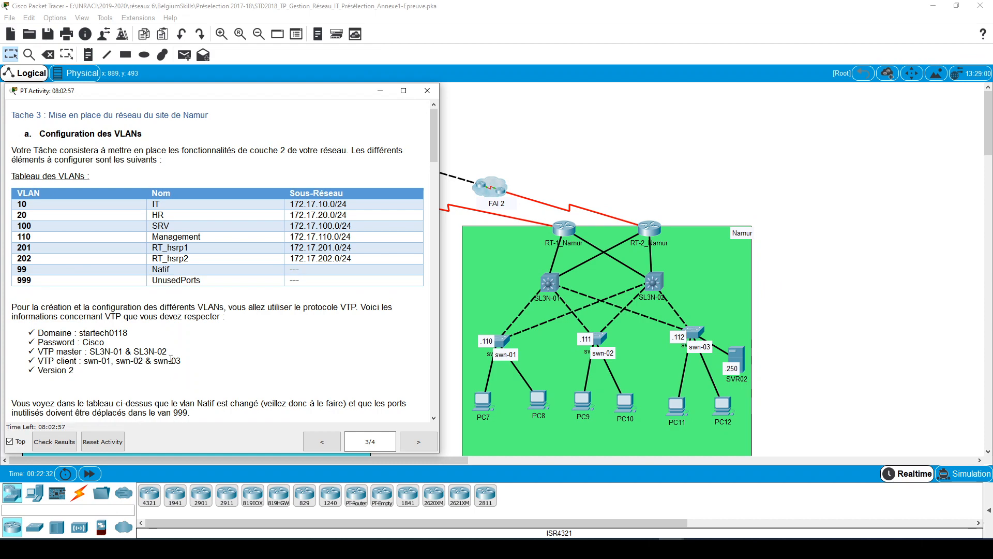
key(ctrl)
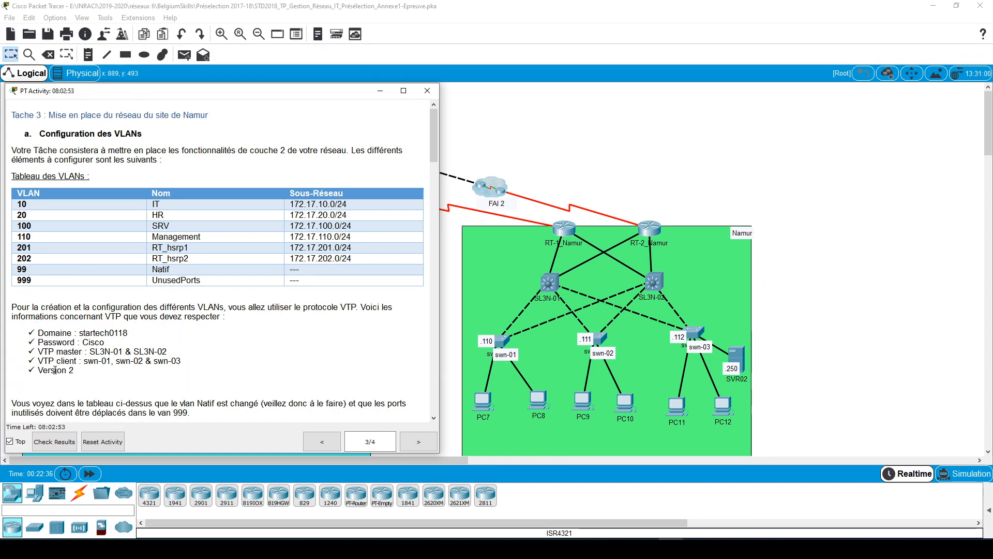
click(553, 280)
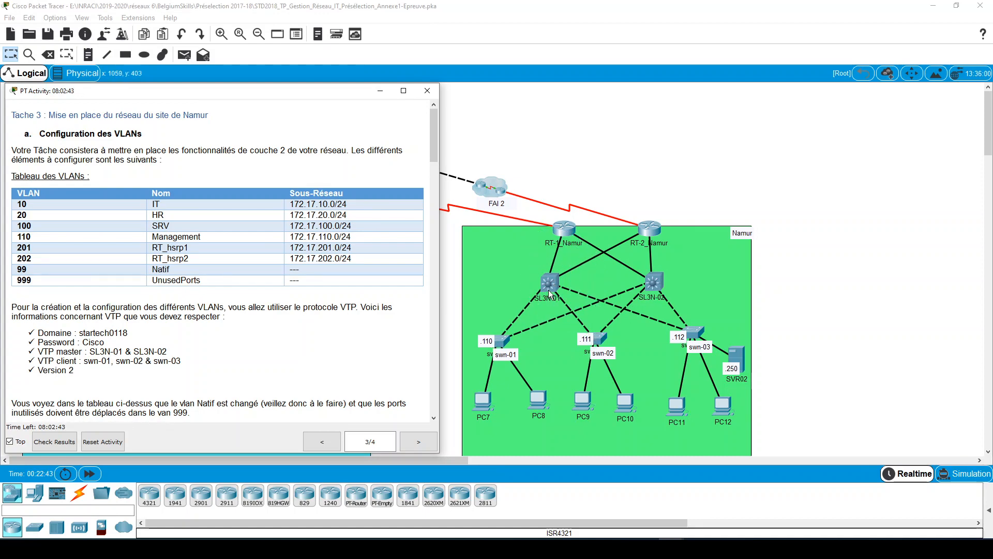
click(548, 284)
click(670, 287)
click(492, 339)
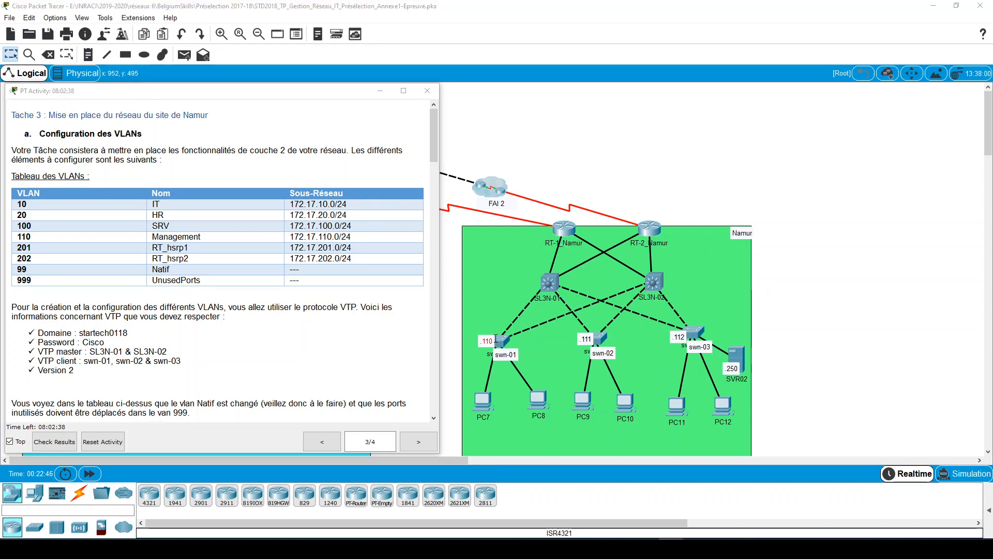
click(499, 293)
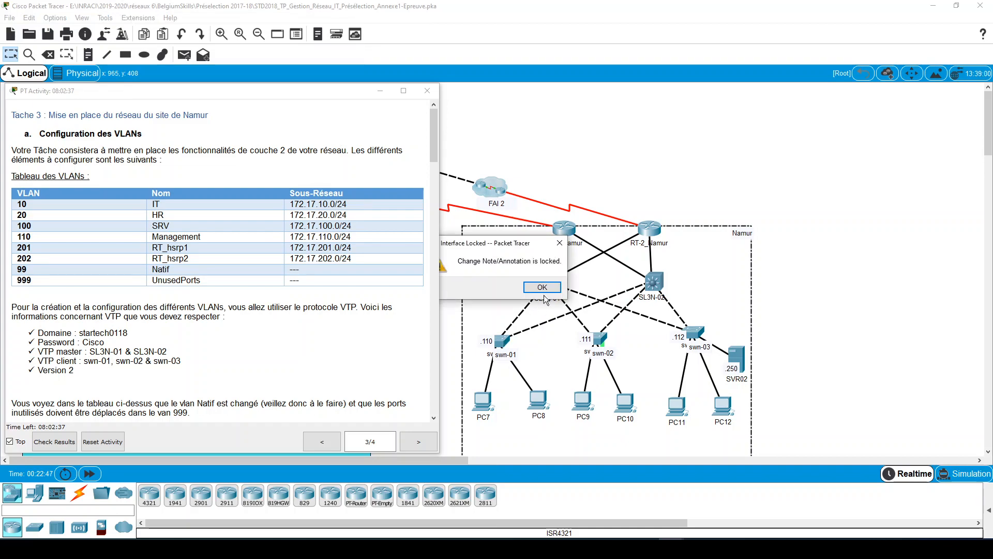
key(Return)
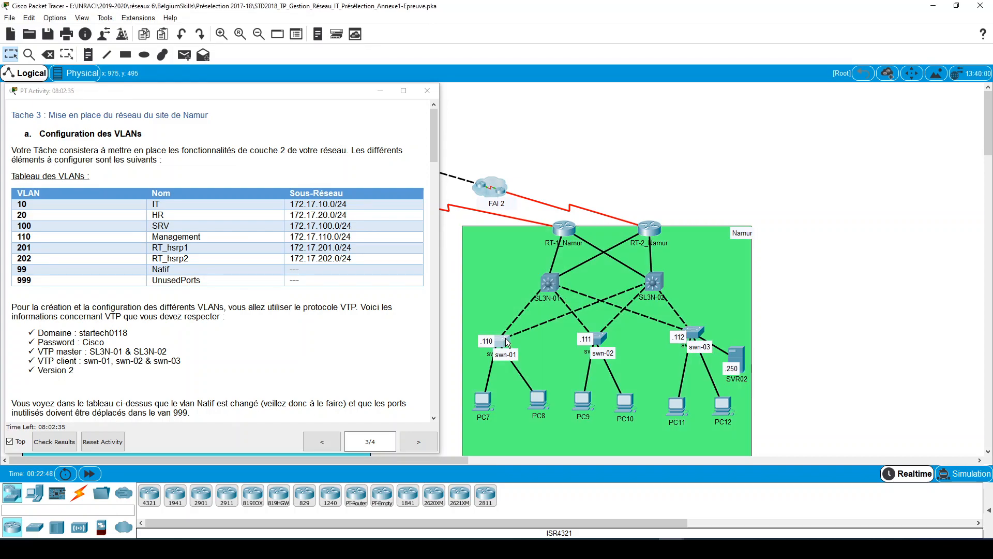
- Open the command line of switch swn-01 beside the instructions and bring up its prompt
click(505, 338)
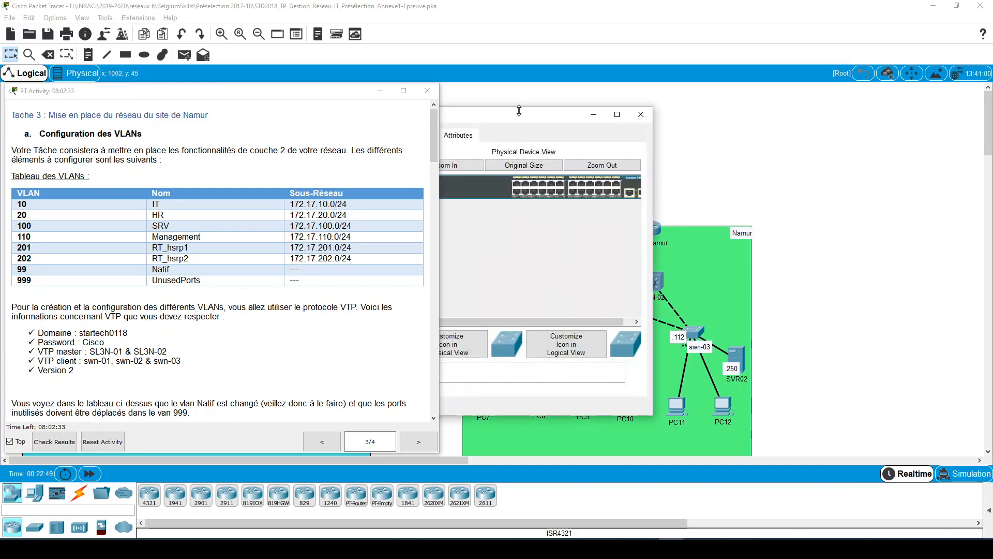
click(627, 138)
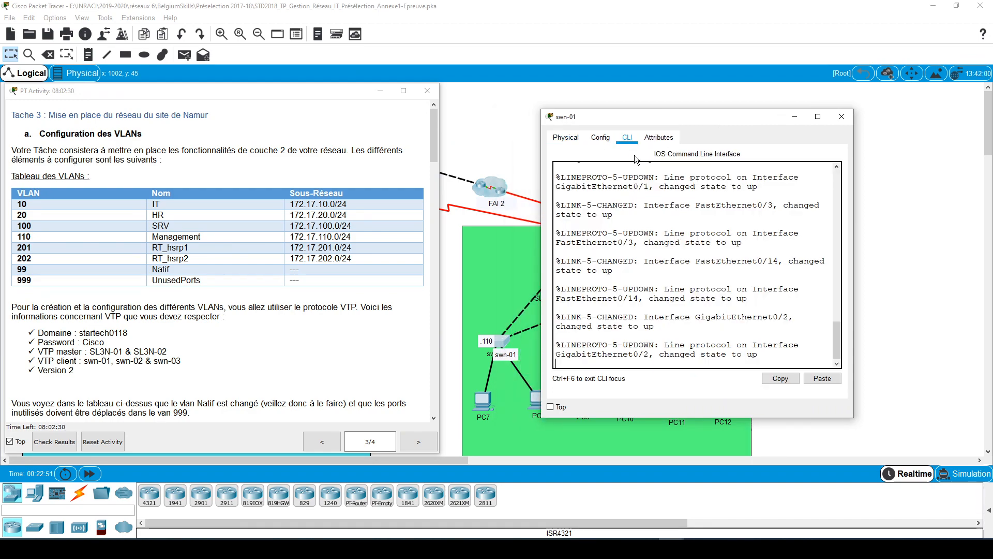
key(Return)
key(Return)
key(Return)
key(Return)
key(Return)
key(Return)
key(Return)
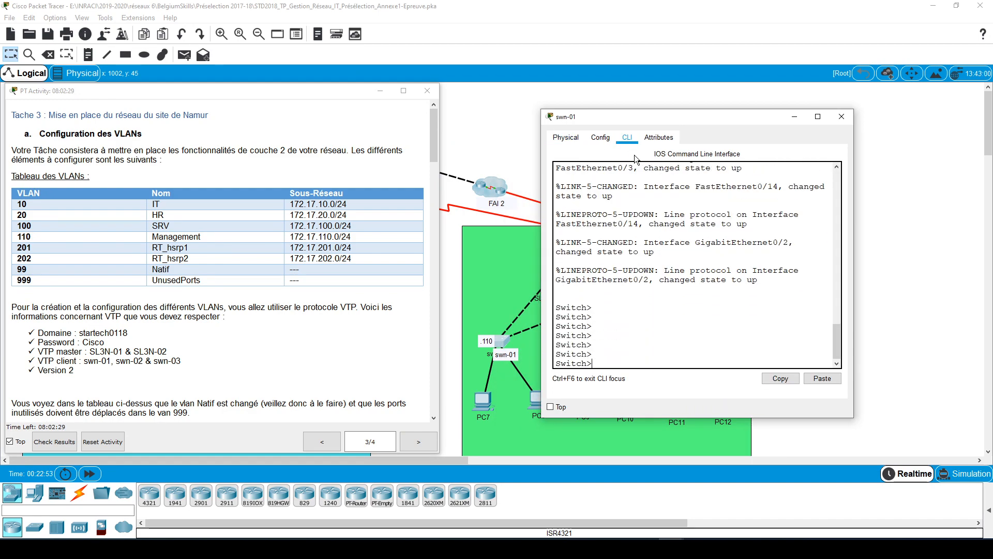
- Enter privileged mode on swn-01, list its VLANs with the brief show command, and widen the console window
text(en)
key(Return)
text(sh v)
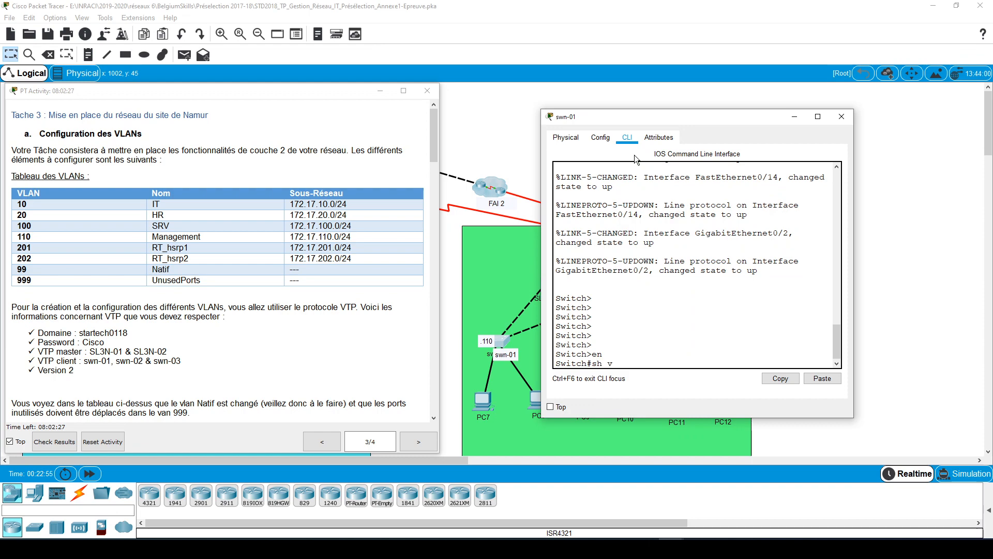
text(l brie)
key(Return)
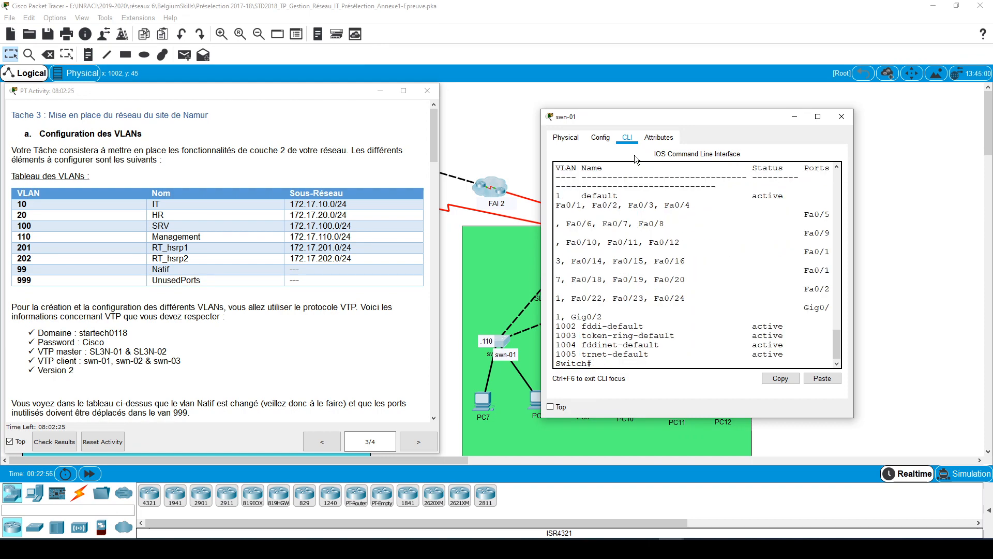
drag(540, 247, 440, 257)
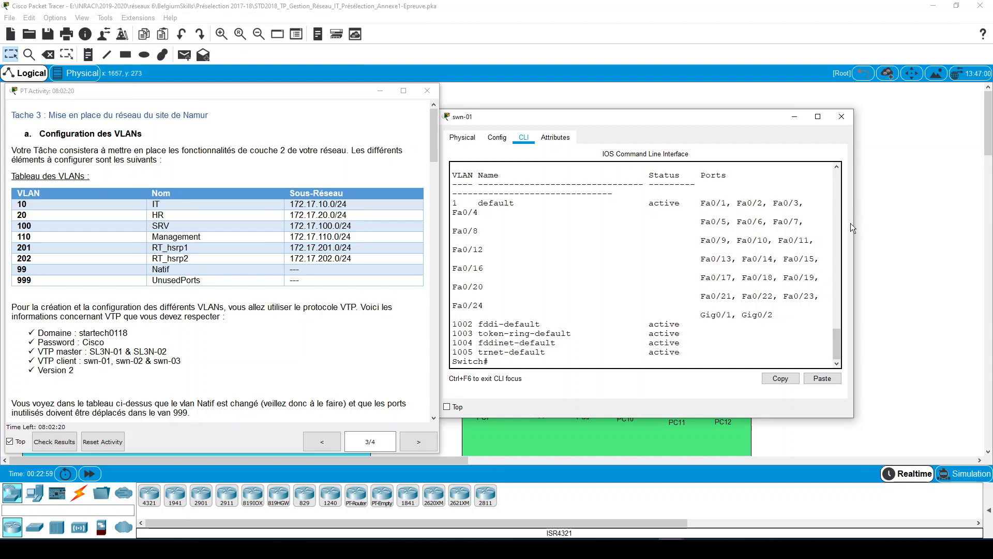
- Widen the swn-01 console to read its VLAN table on full lines, and close the switch window
drag(850, 222, 931, 223)
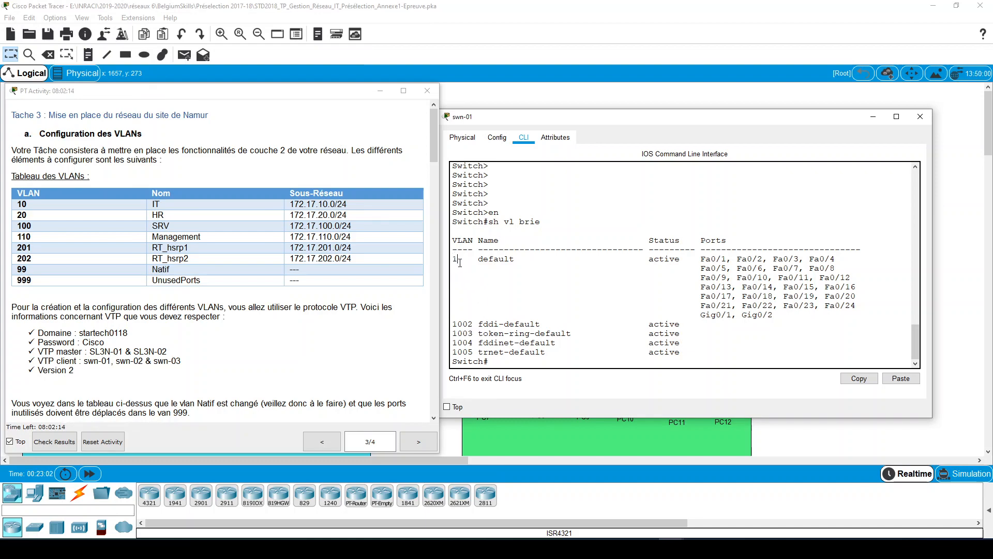
click(475, 350)
click(920, 116)
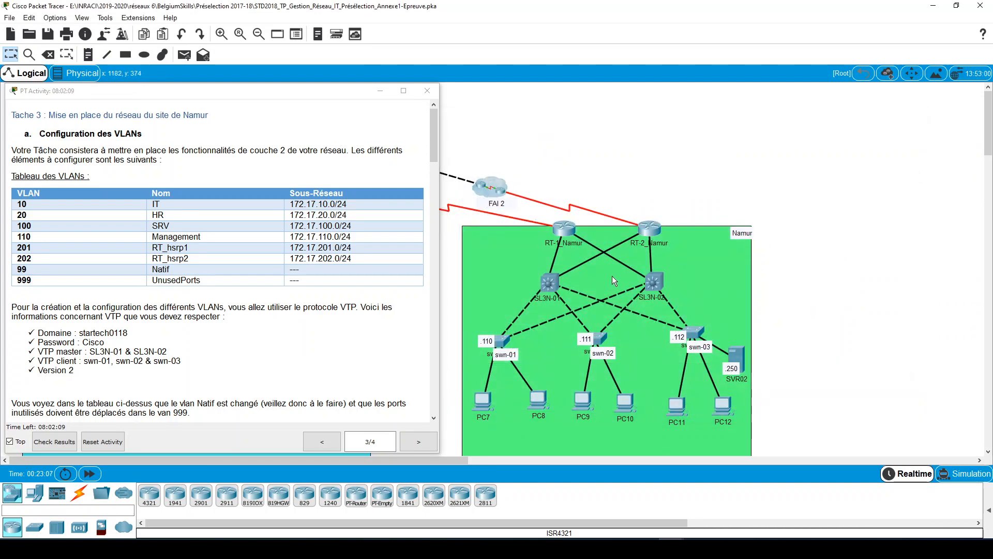
- Open the command line of switch SL3N-01 beside the instructions, widen its window and bring up the prompt
click(549, 282)
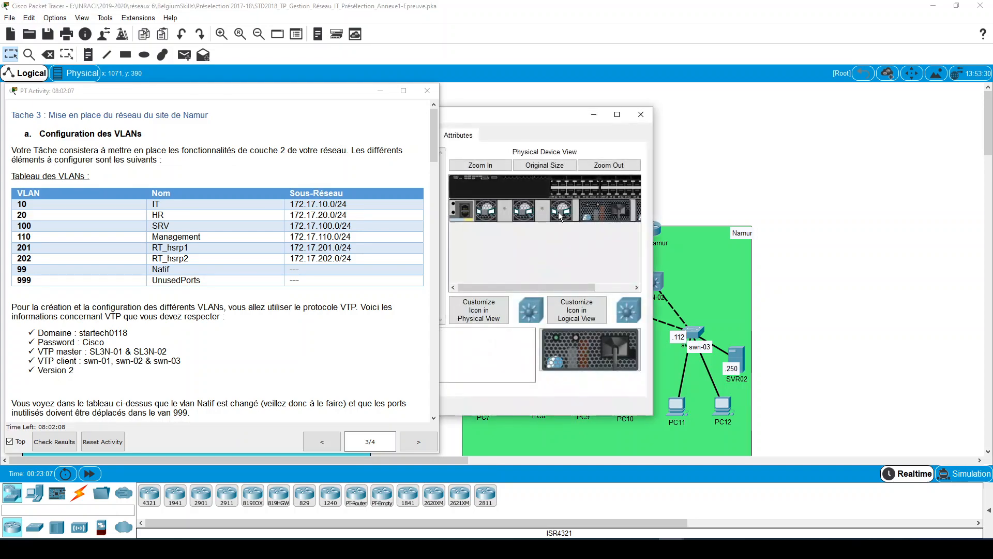
drag(545, 116, 755, 122)
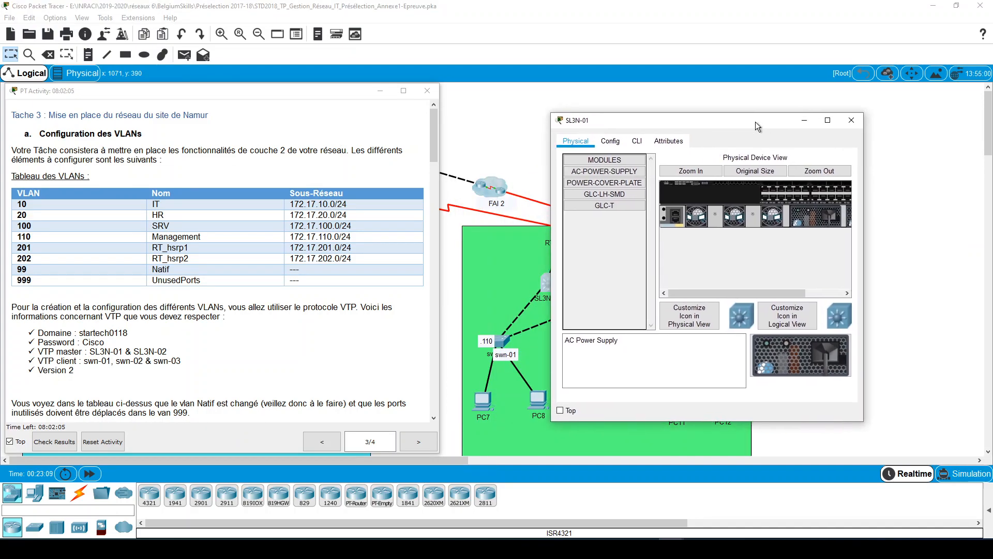
click(636, 141)
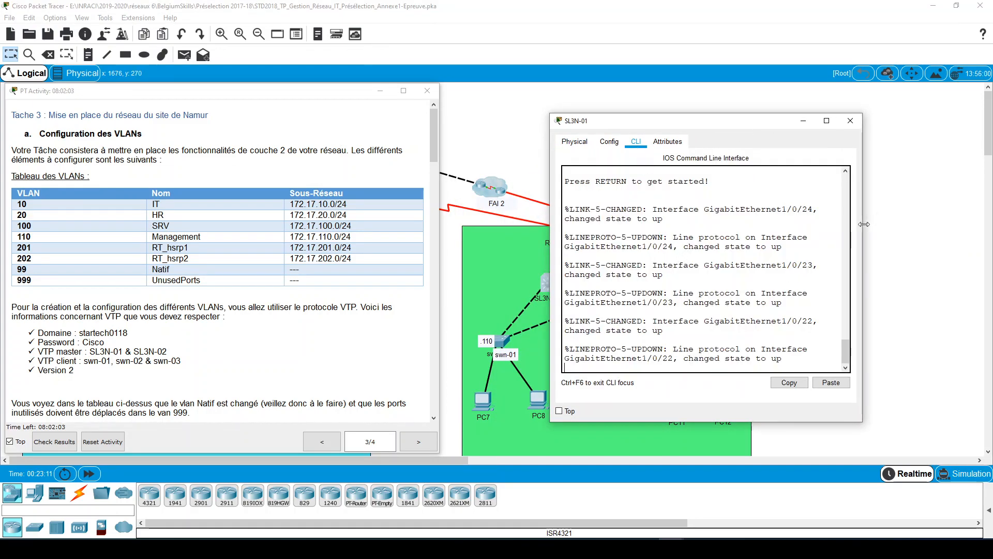
drag(862, 221, 977, 223)
key(Return)
key(Return)
key(Return)
key(Return)
key(Return)
key(Return)
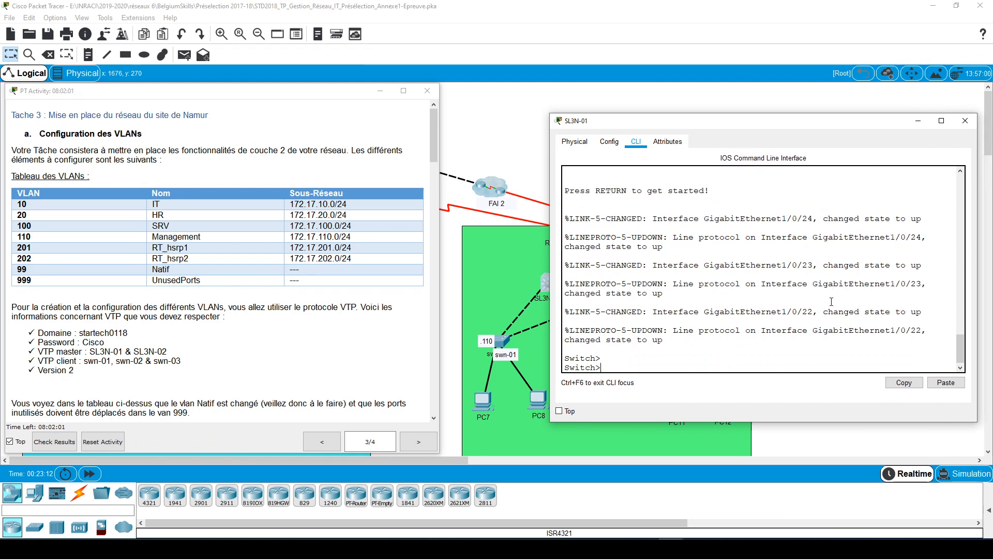
- Enter privileged mode on SL3N-01, list its VLANs in brief, and enlarge the console beside the instructions so the table fits
text(en)
key(Return)
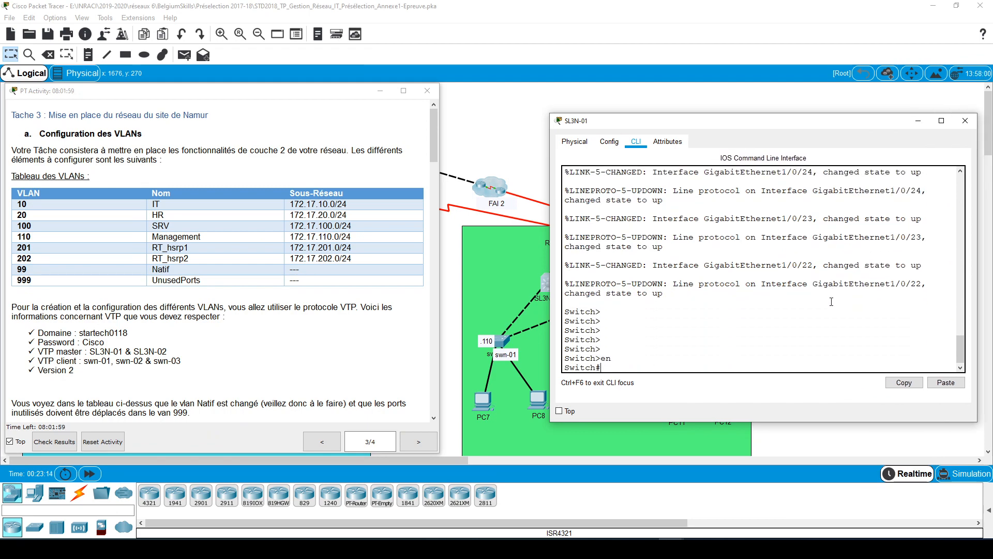
text(sh vl brie)
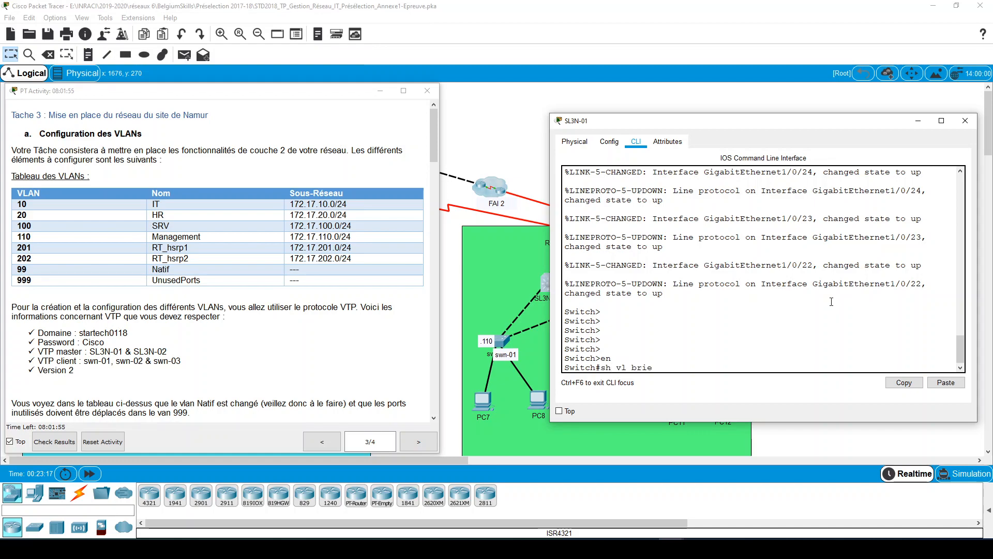
key(Return)
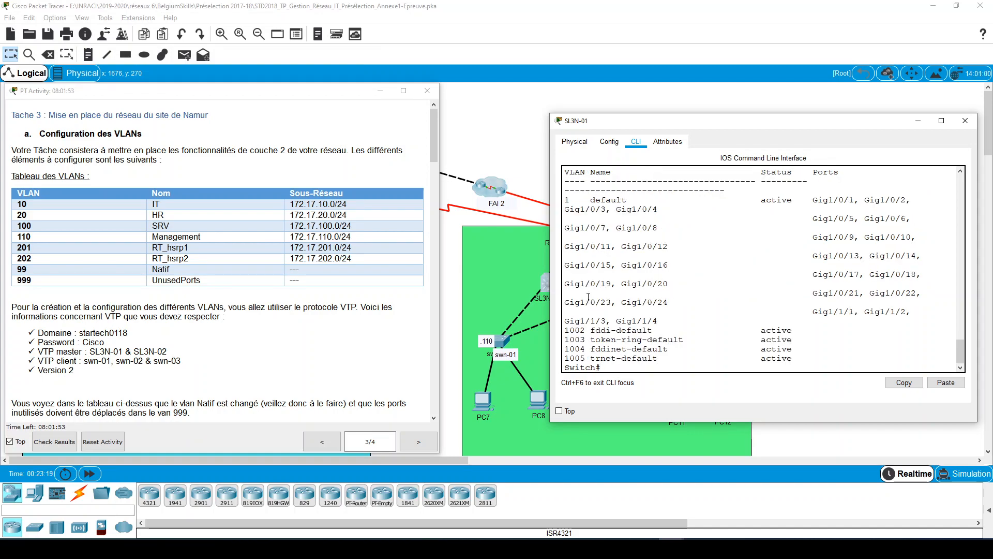
drag(550, 289, 438, 280)
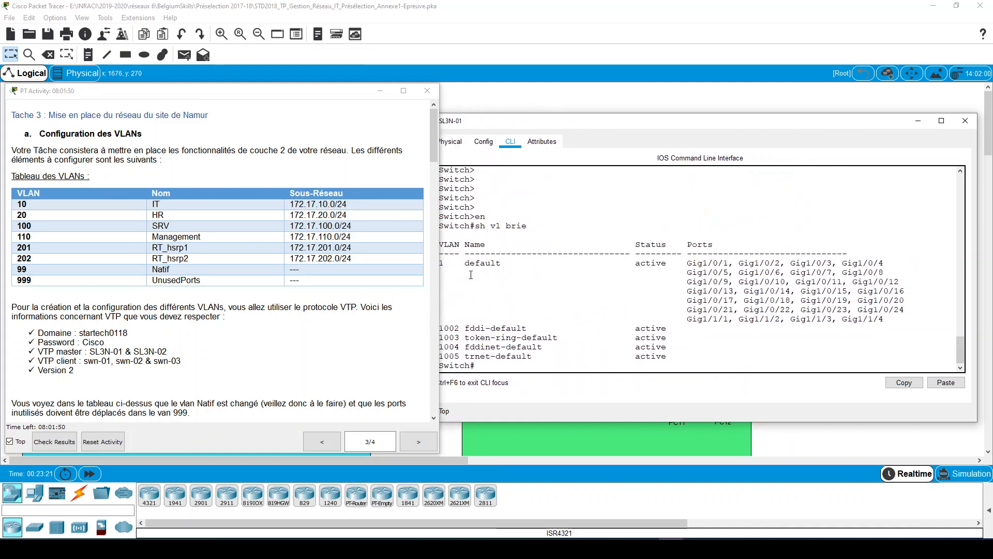
drag(567, 122, 586, 122)
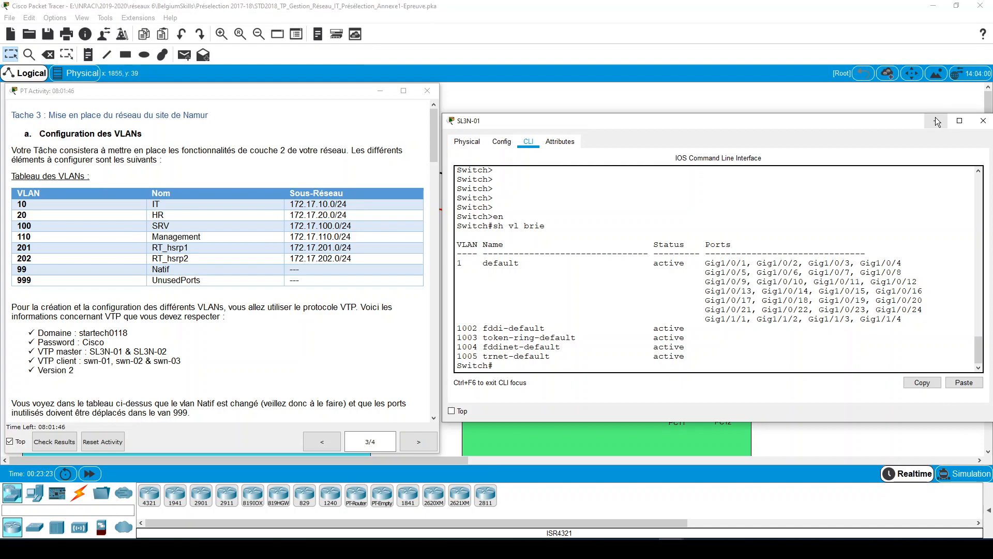
- Display the VTP status of SL3N-01 with the show vtp status command
key(Return)
key(Return)
key(Return)
key(Return)
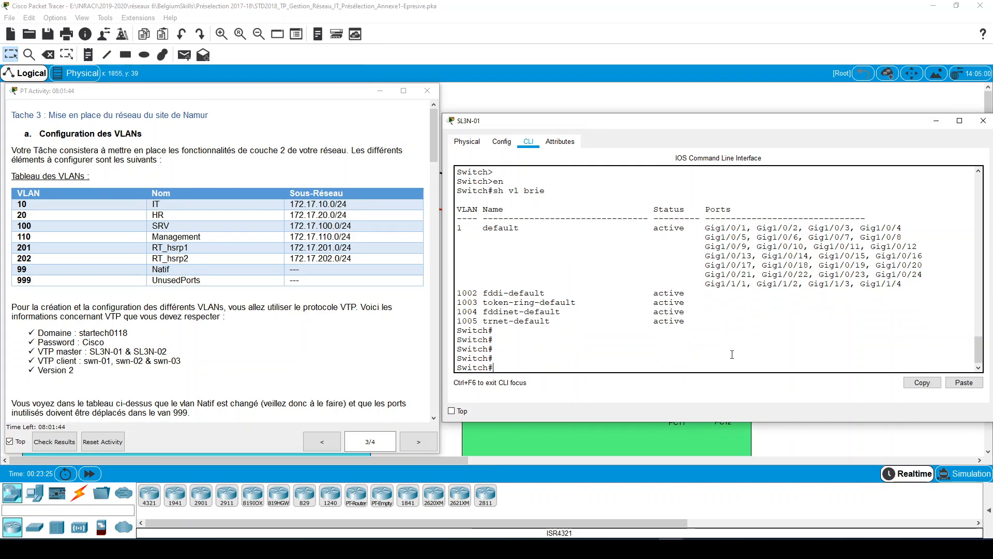
text(sh)
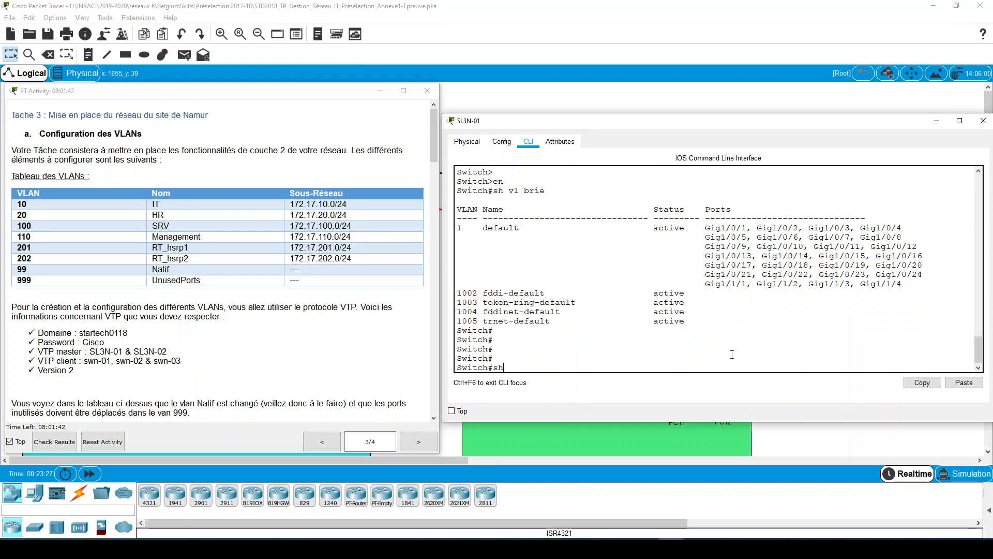
text( vtp status)
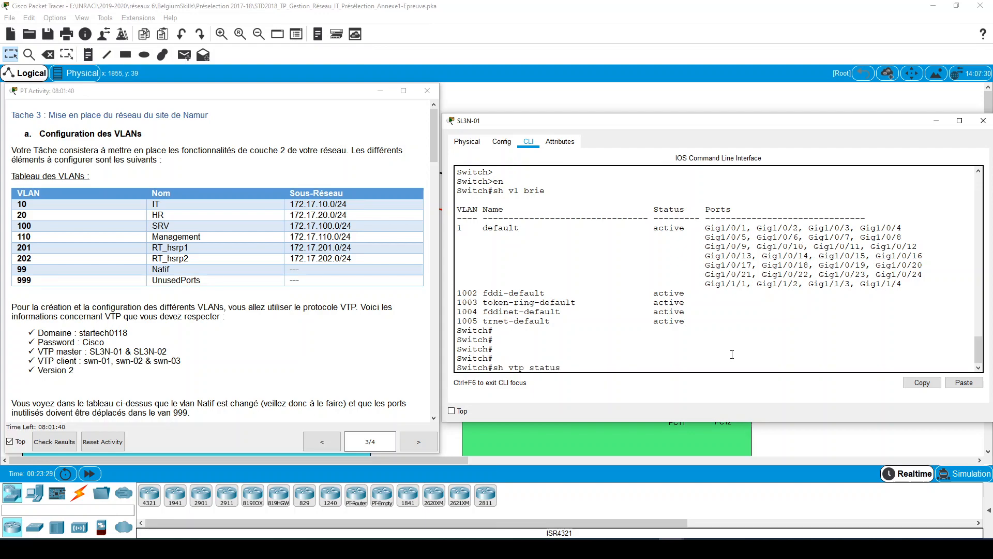
key(Return)
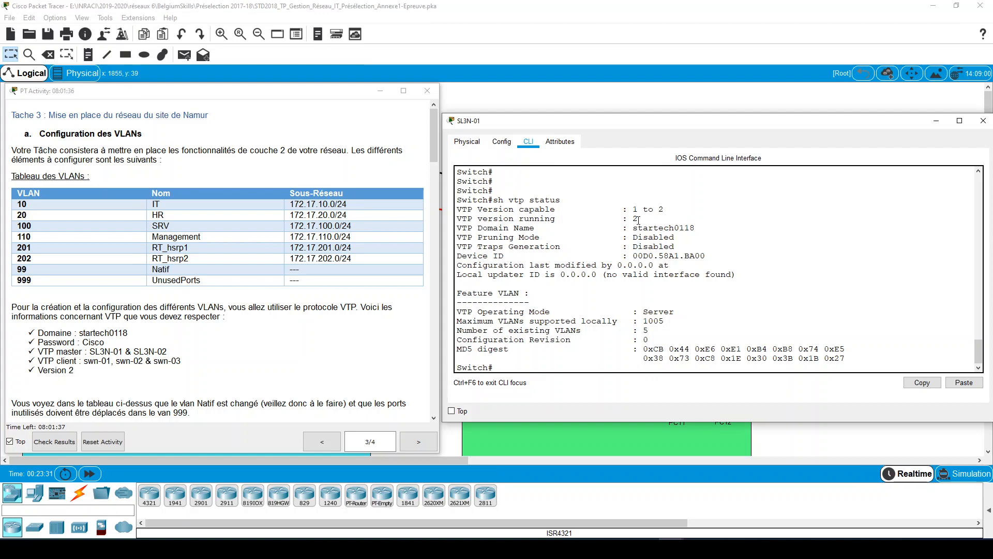
- Examine the running version, domain name, operating mode and number of existing VLANs in SL3N-01's VTP status
drag(639, 219, 633, 221)
click(637, 218)
drag(696, 228, 633, 228)
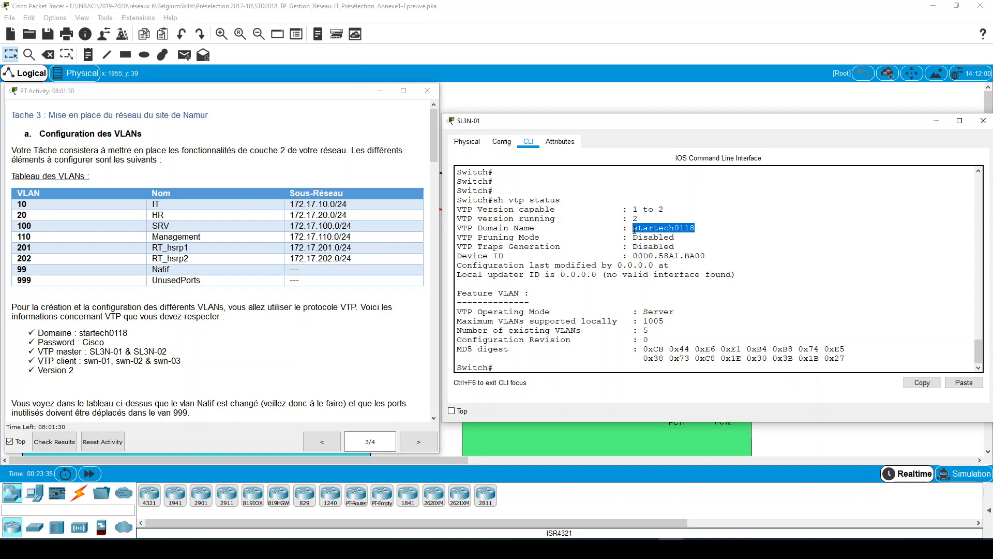
click(696, 229)
drag(696, 228, 643, 229)
click(687, 237)
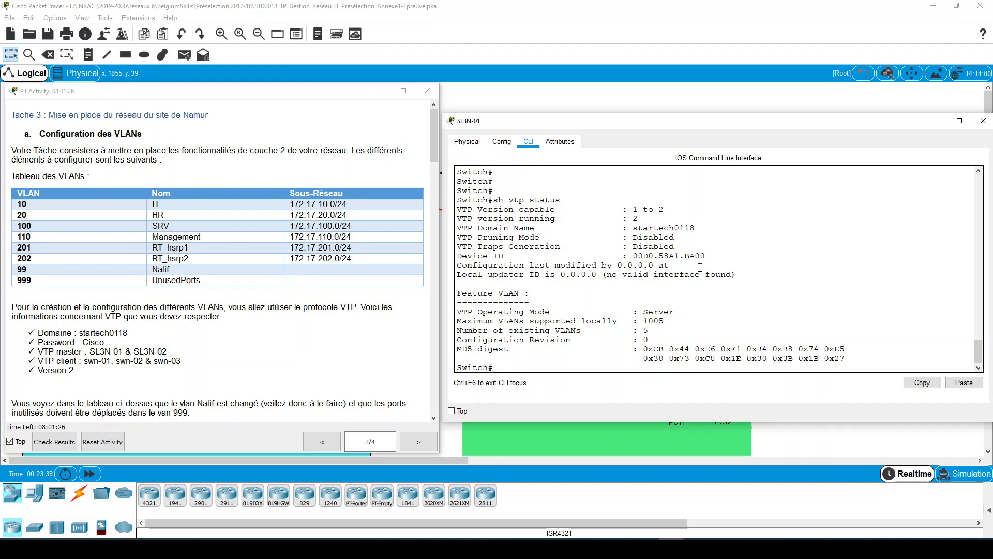
double_click(669, 310)
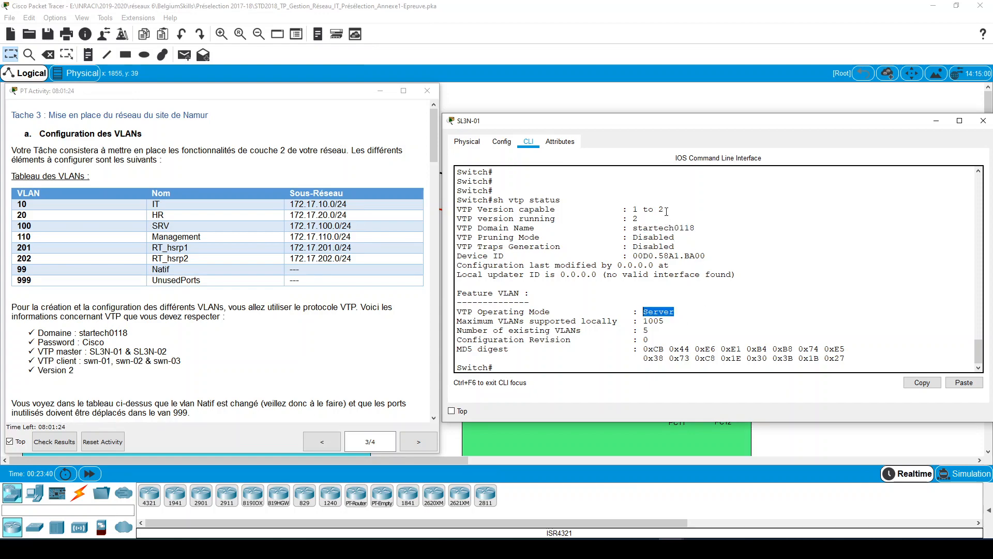
click(563, 311)
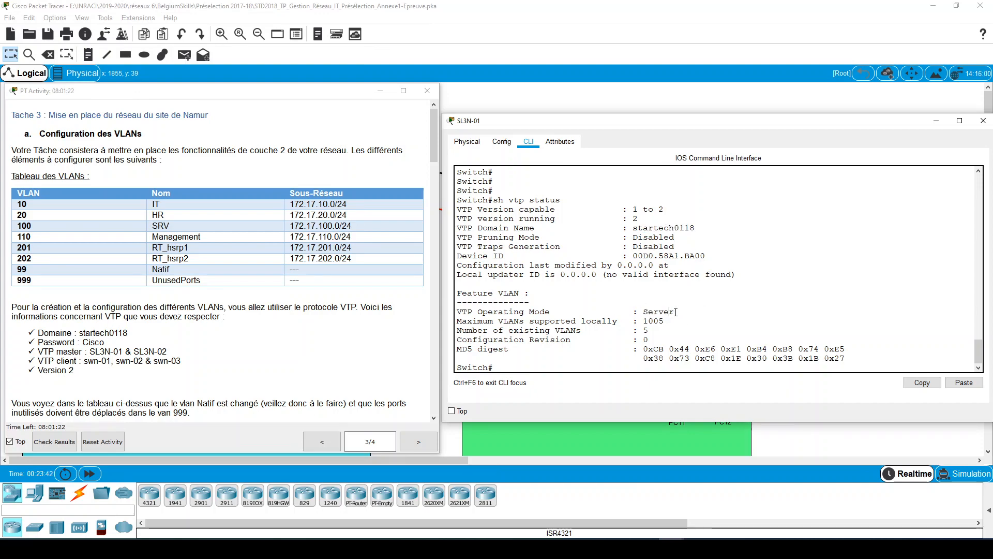
drag(676, 311, 643, 311)
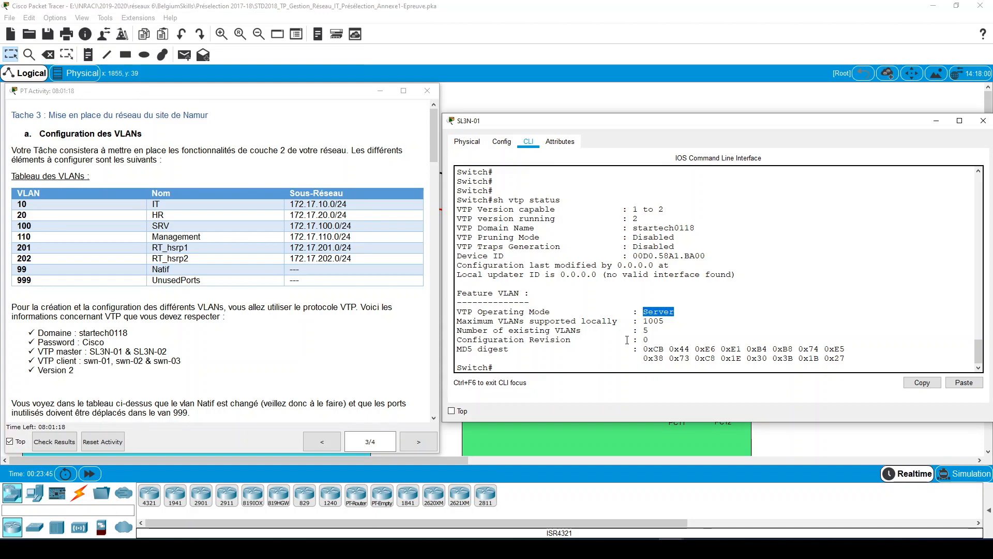
drag(478, 331, 649, 331)
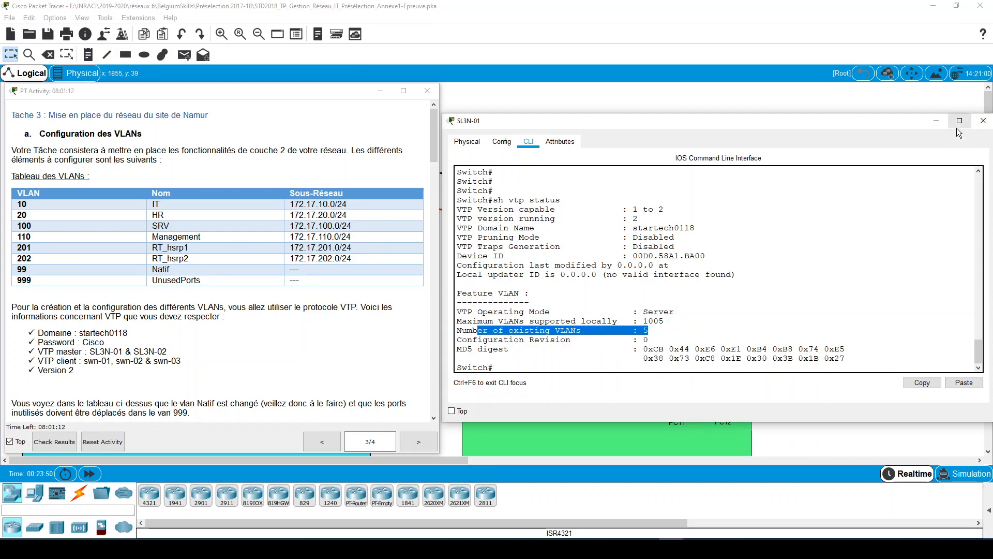
click(647, 332)
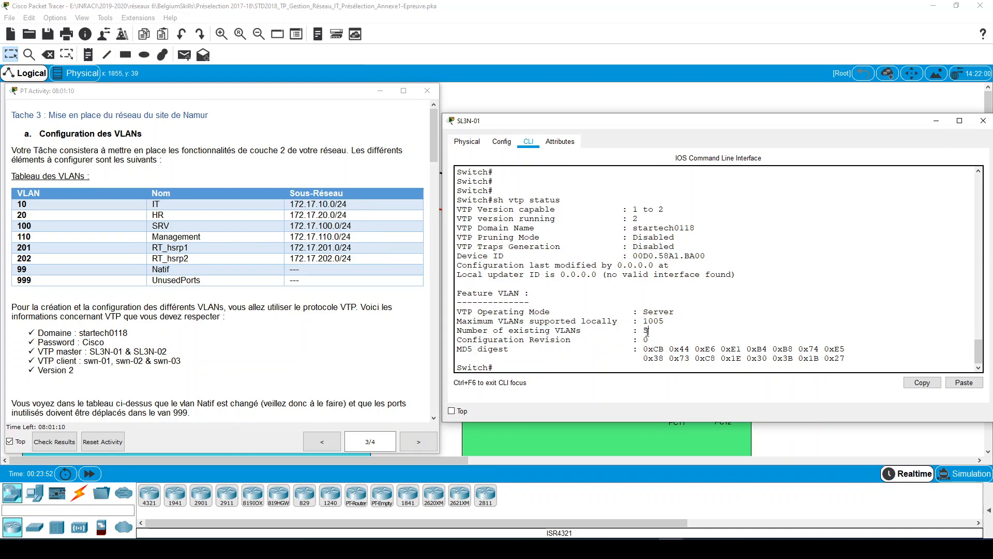
- Locate SL3N-01 in the topology, reopen its console and compare the VTP status's VLAN count with the listed default VLANs
click(937, 121)
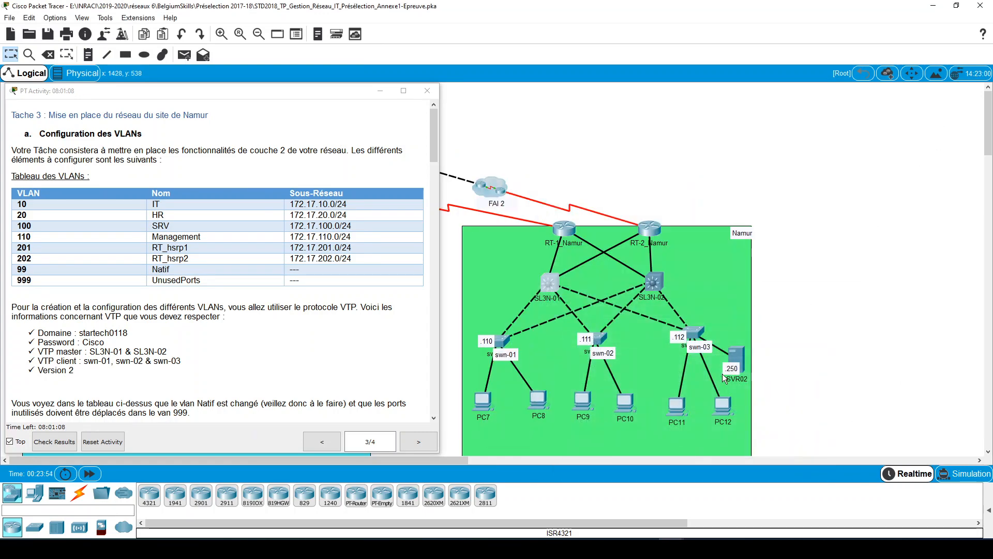
click(554, 281)
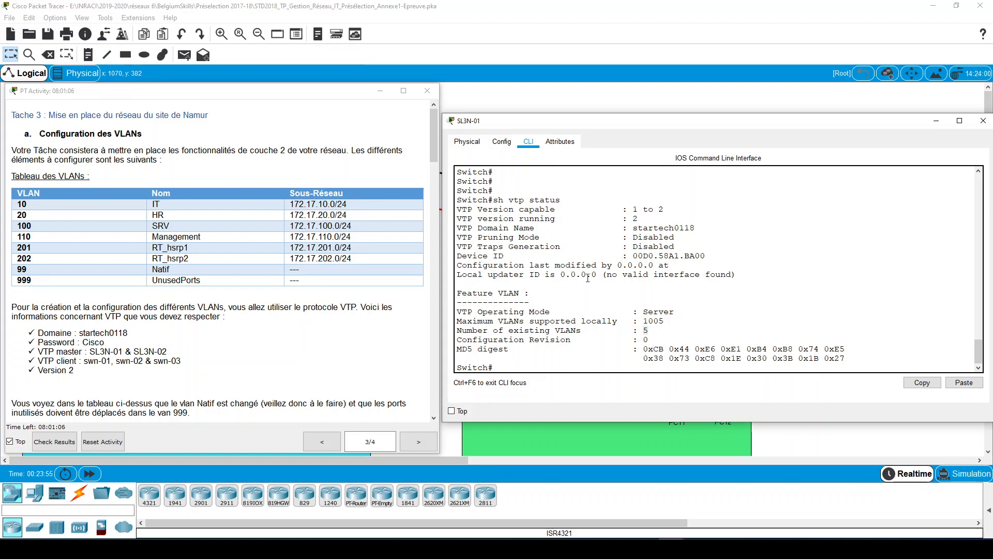
scroll(595, 279, up, 7)
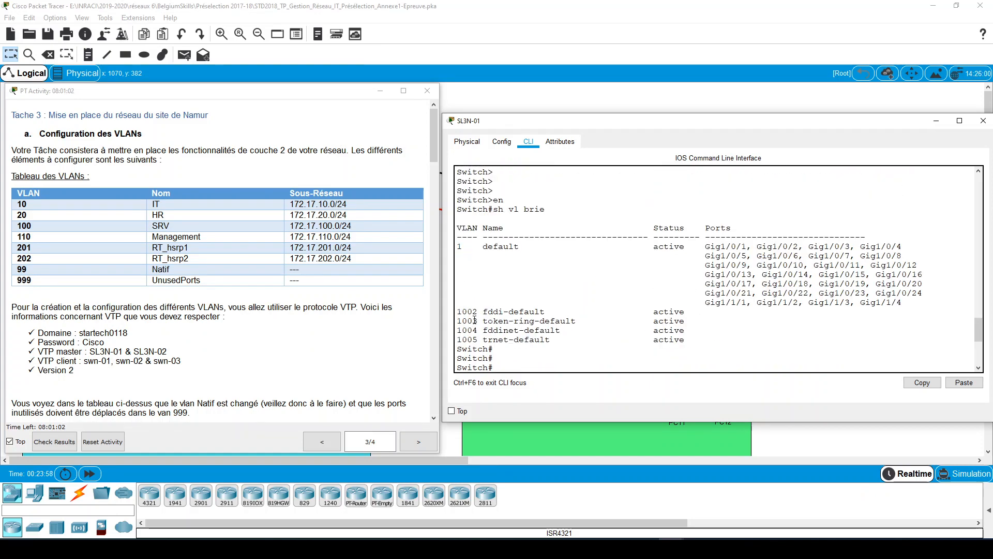
scroll(474, 321, down, 6)
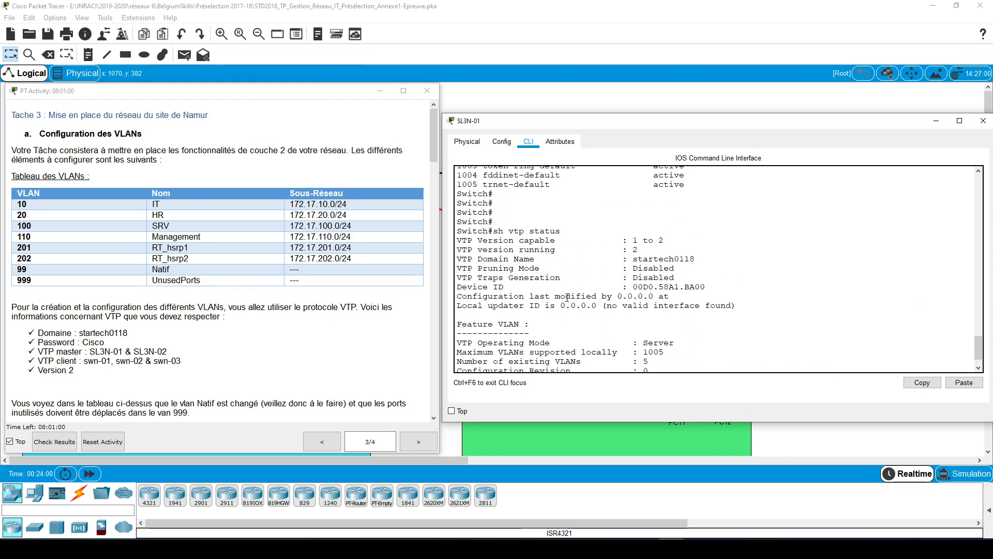
scroll(475, 322, up, 5)
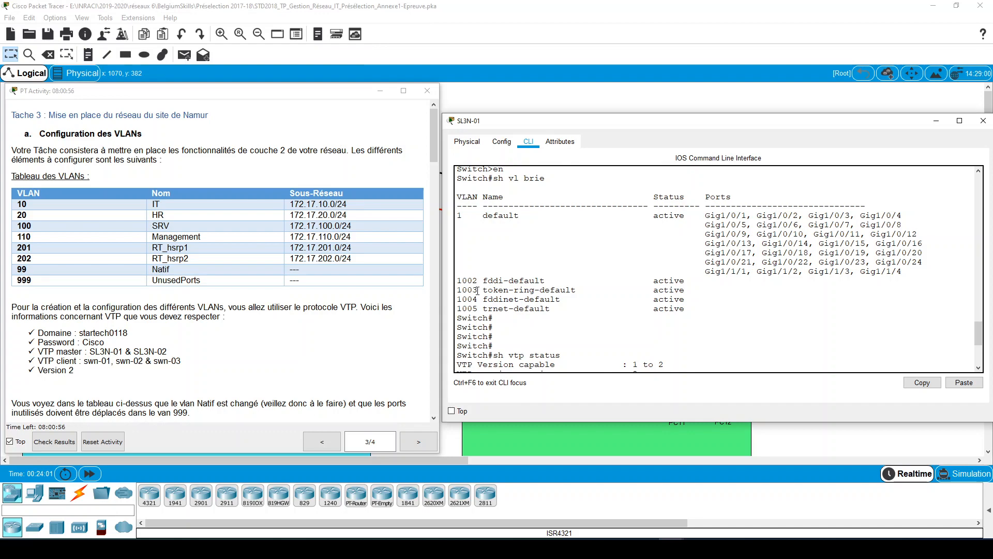
drag(533, 309, 912, 202)
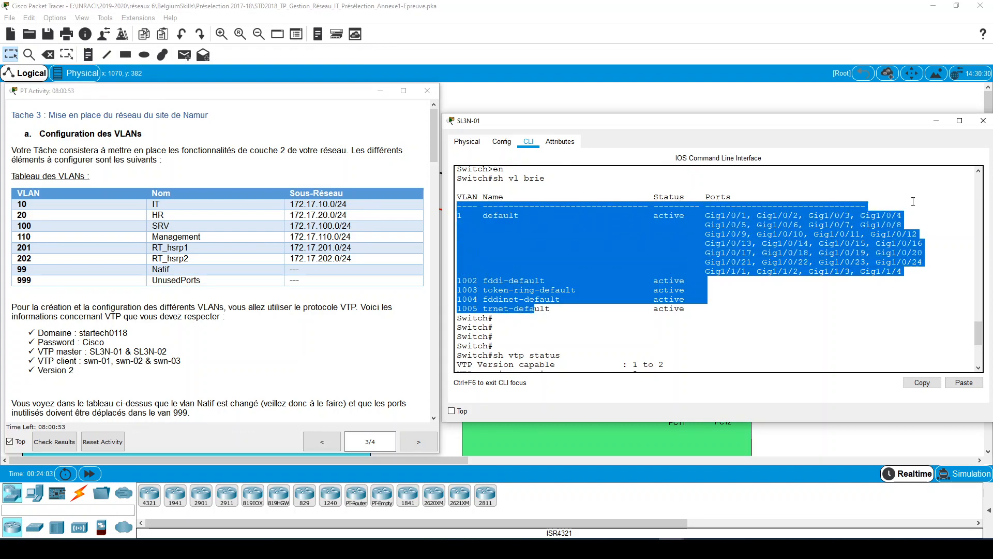
click(842, 271)
- Return to a clear prompt on SL3N-01 and enter global configuration mode with conf t
key(Return)
key(Return)
key(Return)
key(Return)
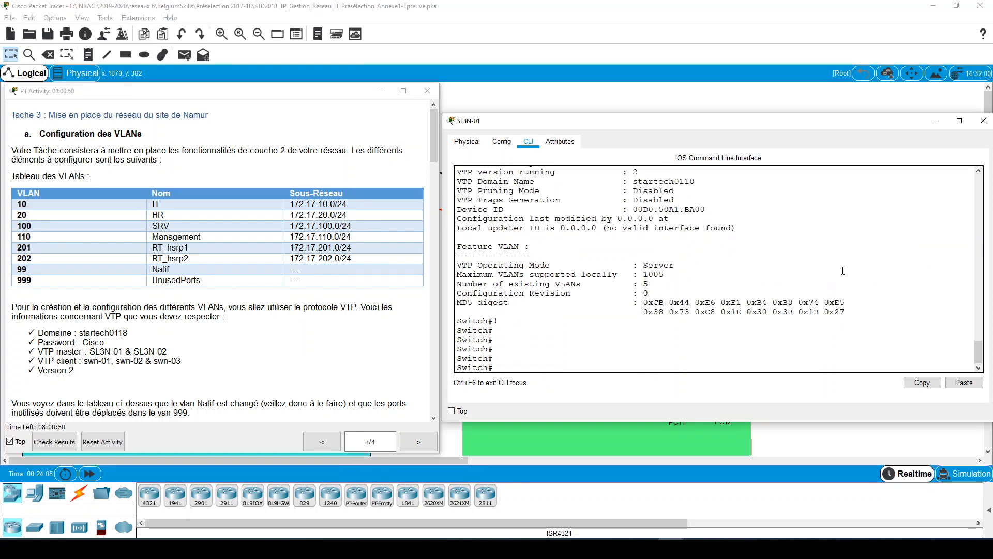
text(conf t)
key(Return)
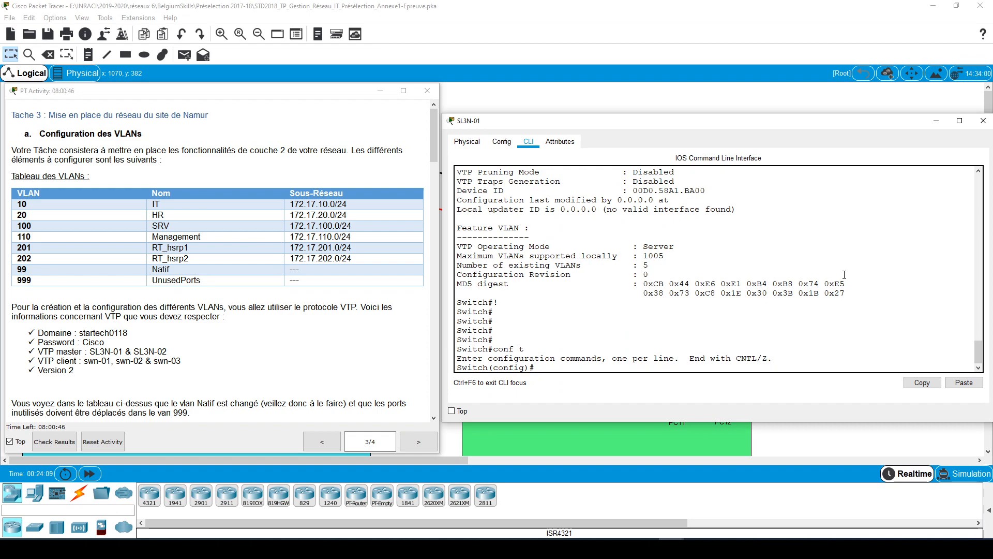
- Set the VTP mode of SL3N-01 to server
text(vtp)
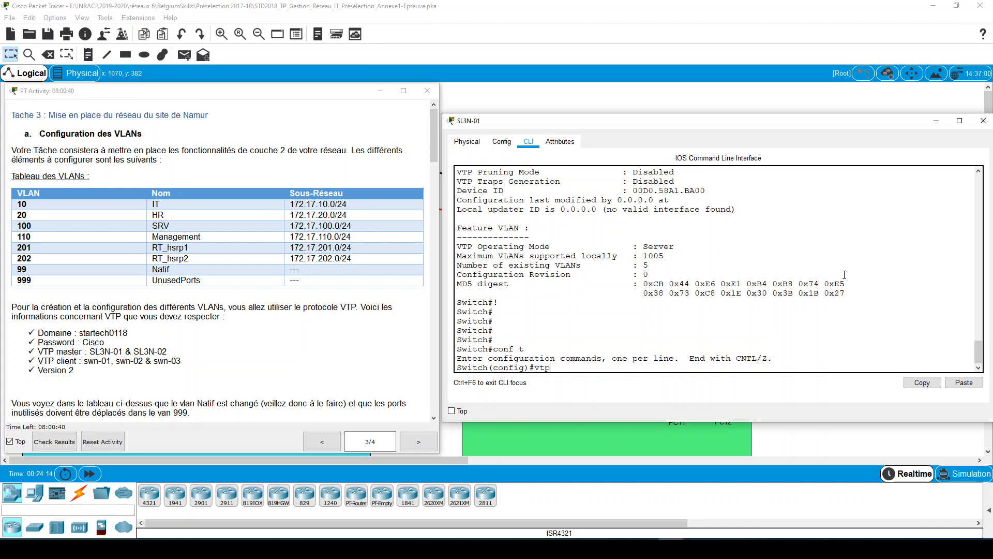
text( ser)
key(Tab)
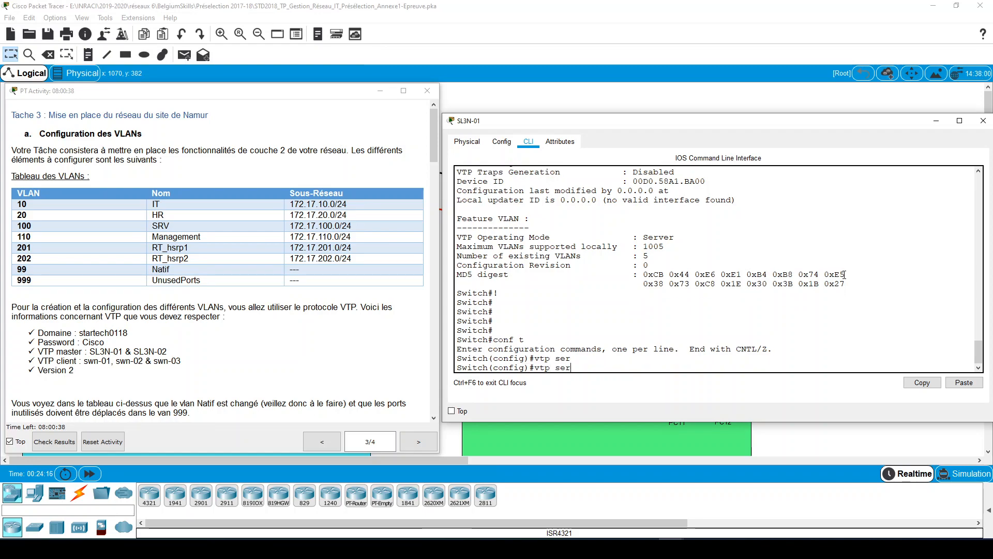
key(BackSpace)
key(BackSpace)
key(BackSpace)
text(mo )
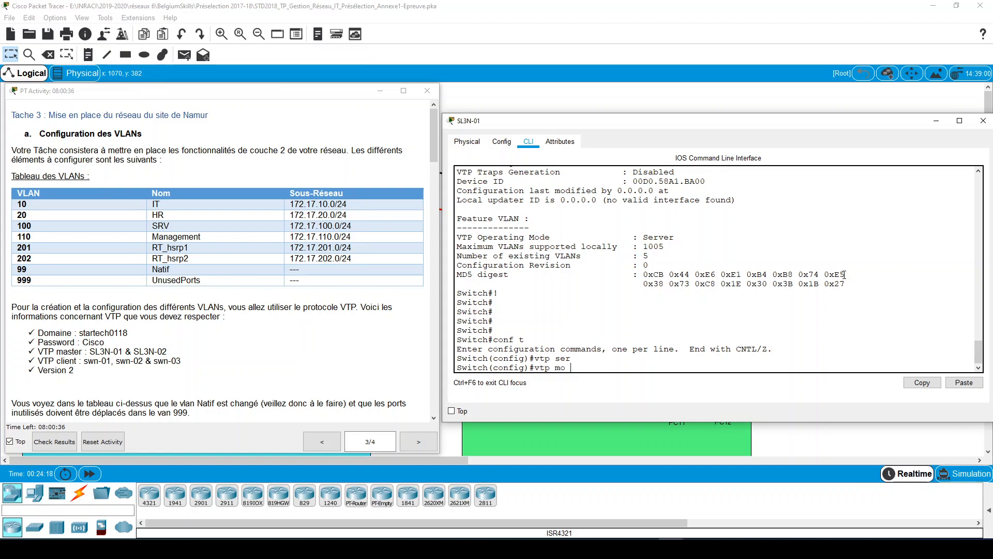
text(ser)
key(Tab)
key(Return)
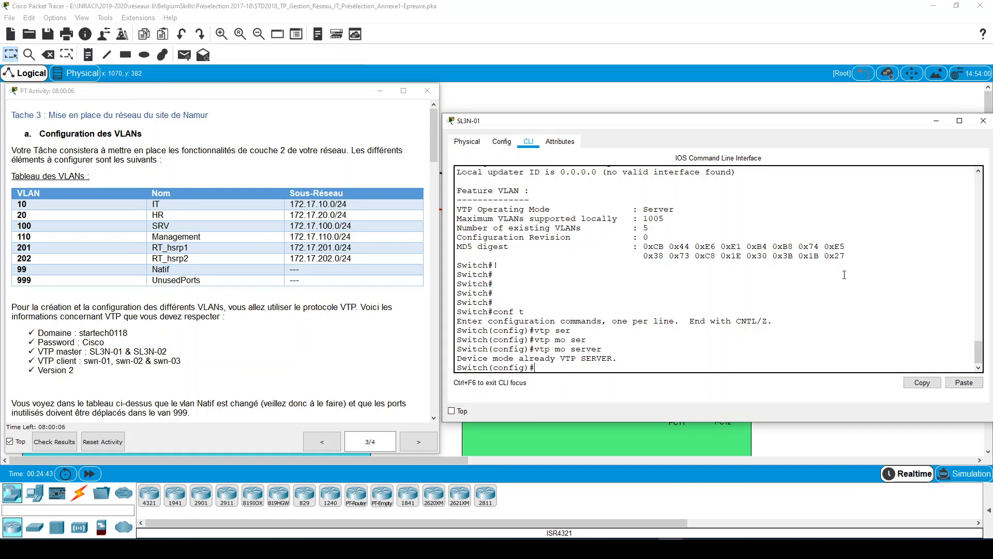
- Set the VTP domain of SL3N-01 to startech0118
text(tp)
key(Tab)
text(dom)
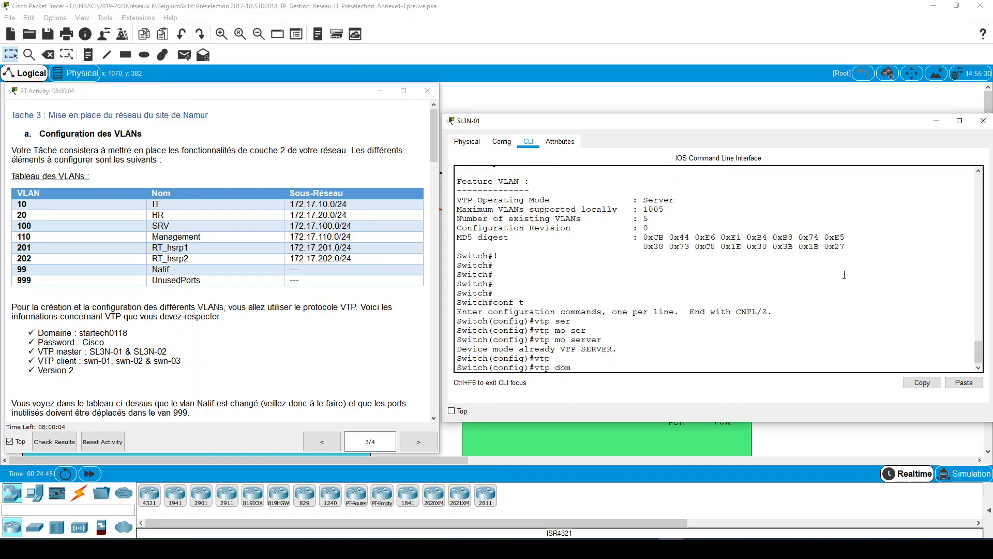
key(Tab)
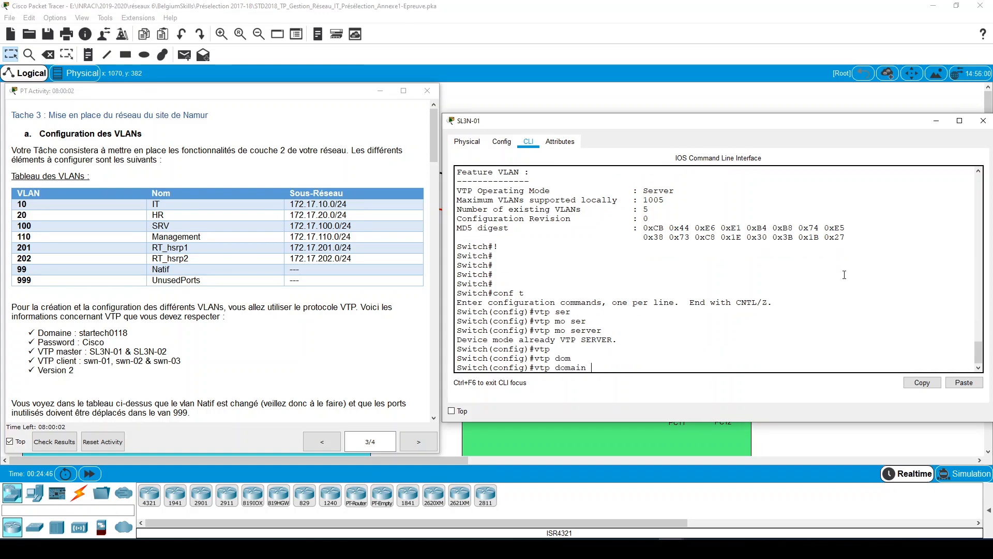
text(startech0118)
key(Return)
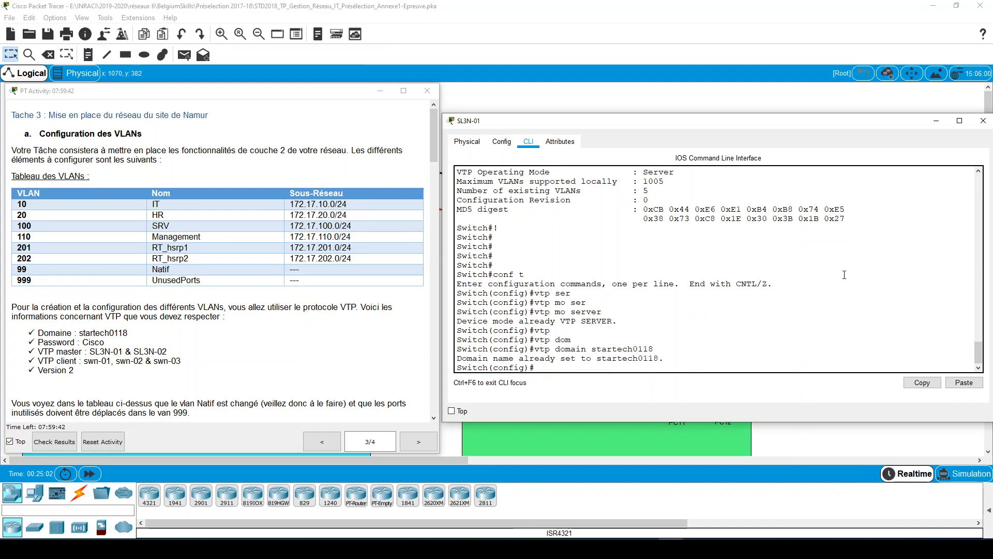
- Set the VTP password on SL3N-01 to the one given in the task instructions
text(vtp)
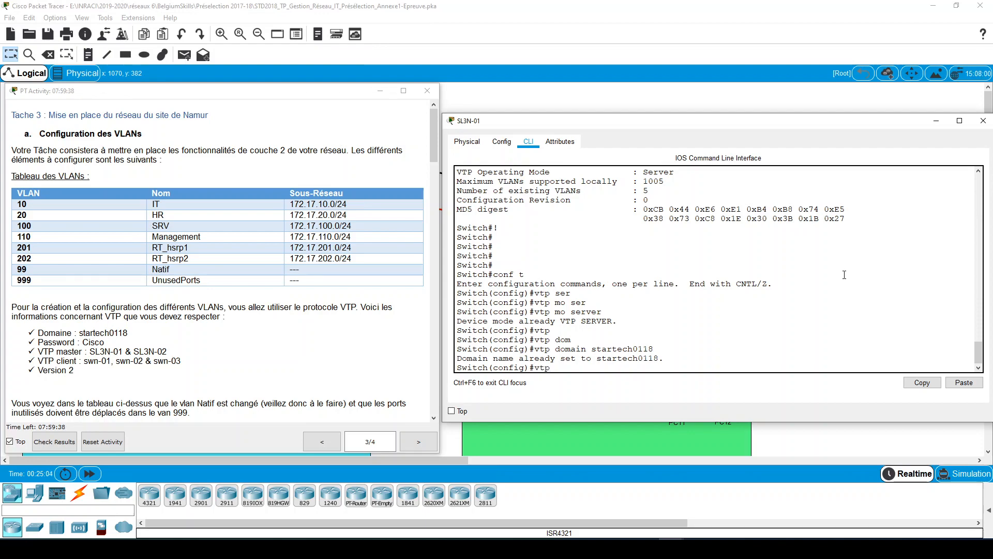
text( pass)
key(Tab)
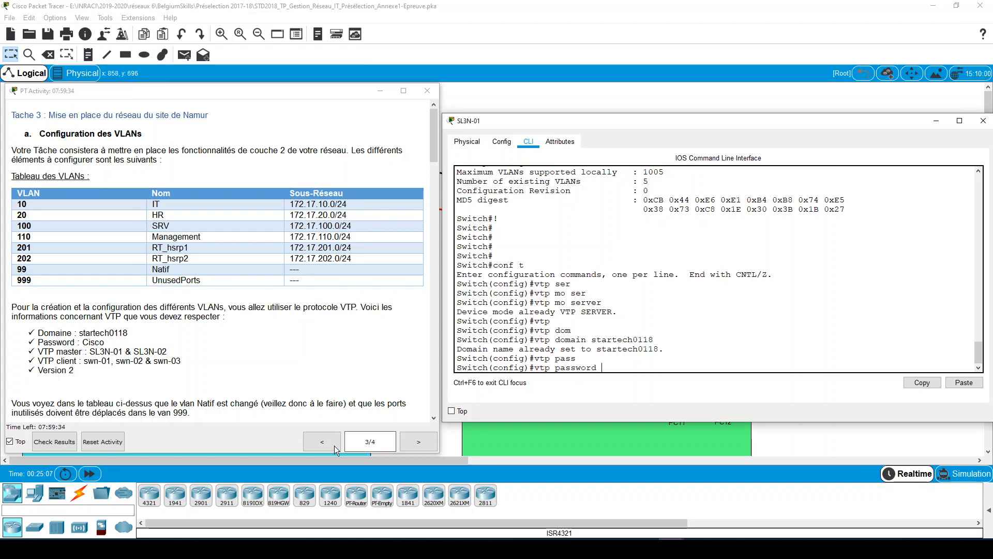
click(162, 368)
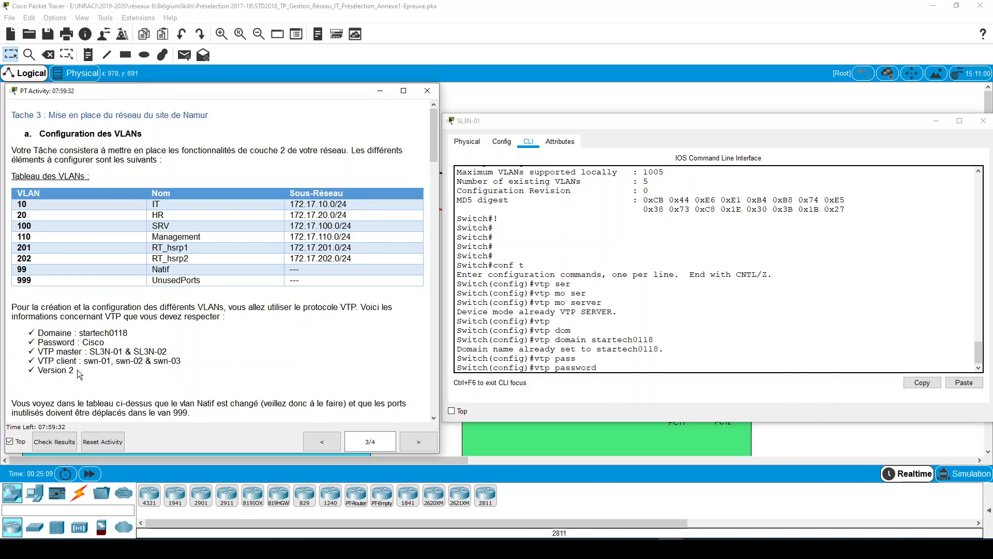
drag(105, 343, 80, 343)
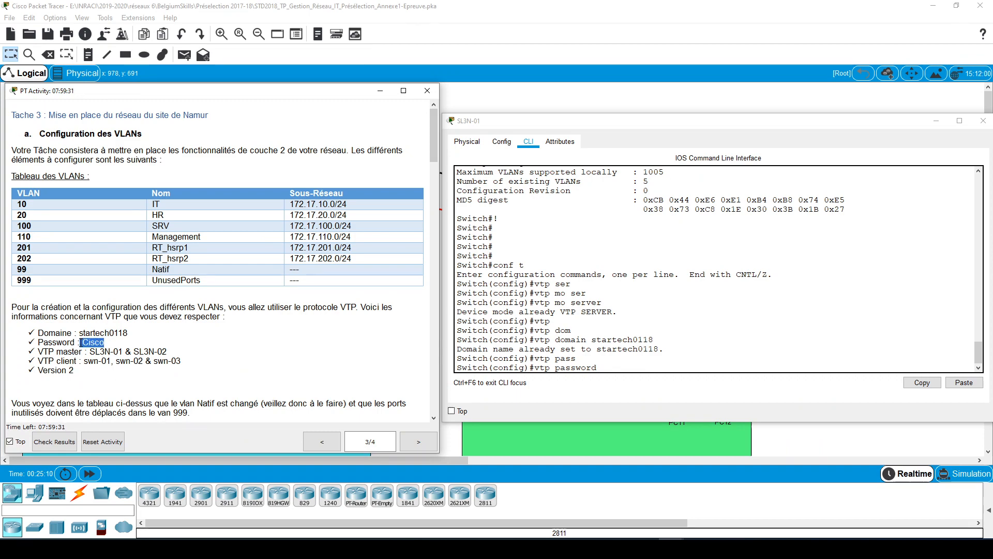
double_click(127, 352)
click(110, 331)
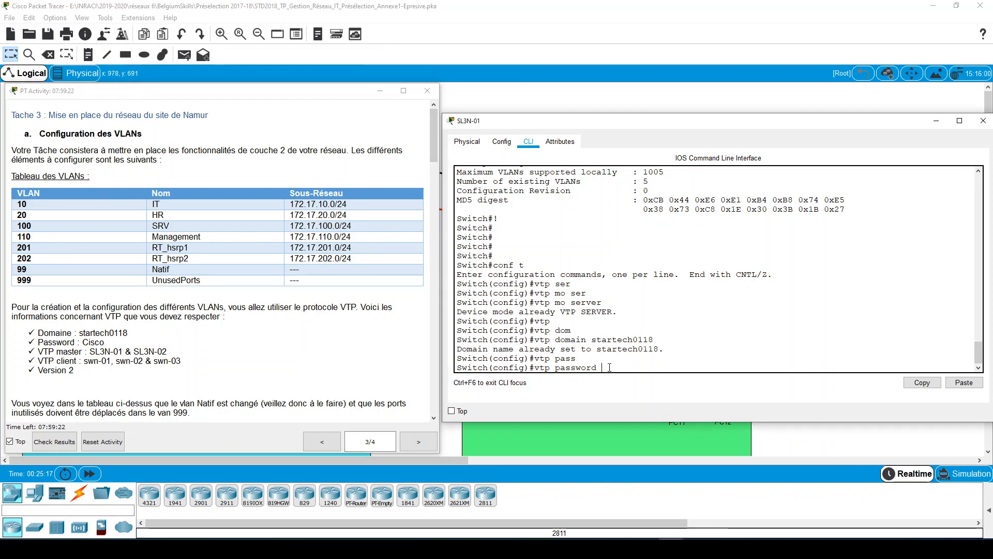
text(Cisco)
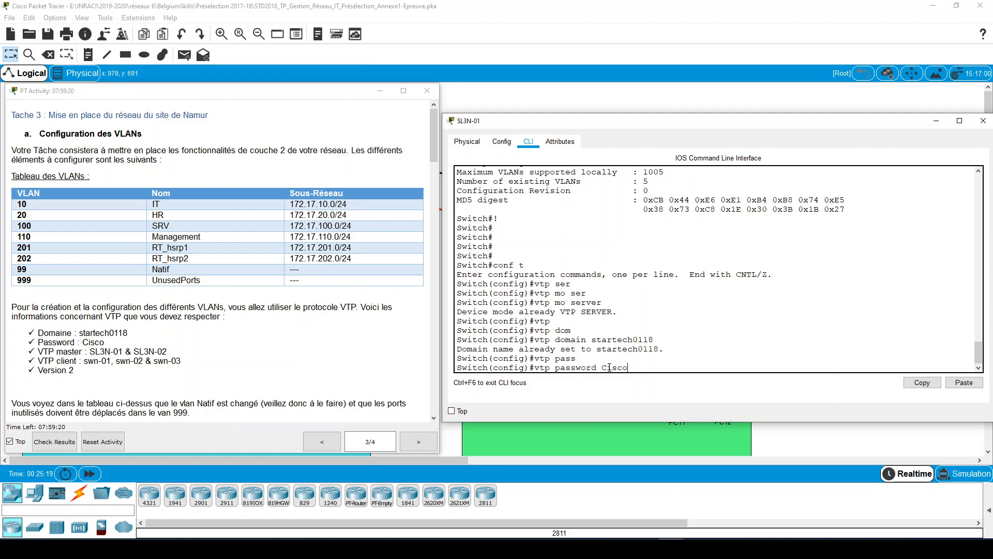
key(Return)
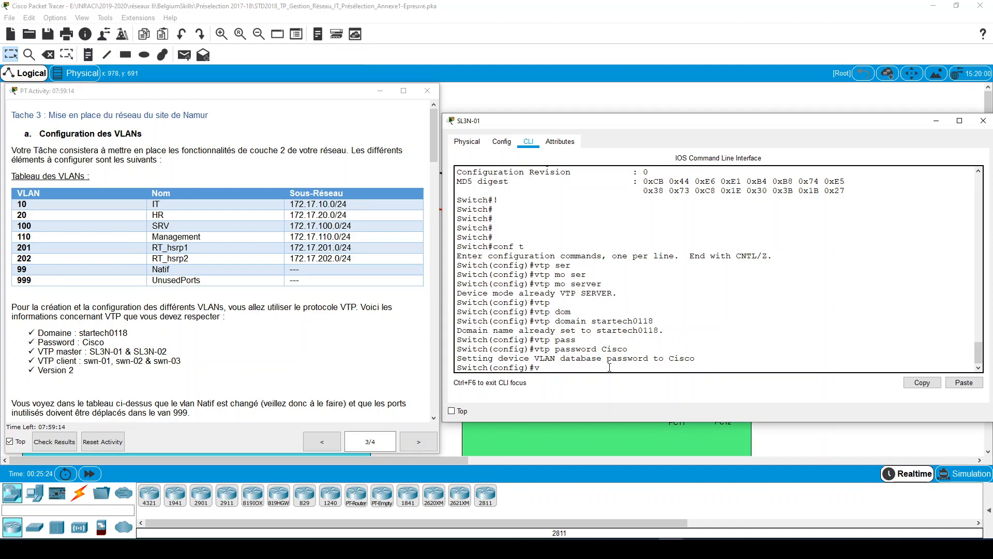
- Set the VTP version on SL3N-01 to 2
text(tp ver)
key(Tab)
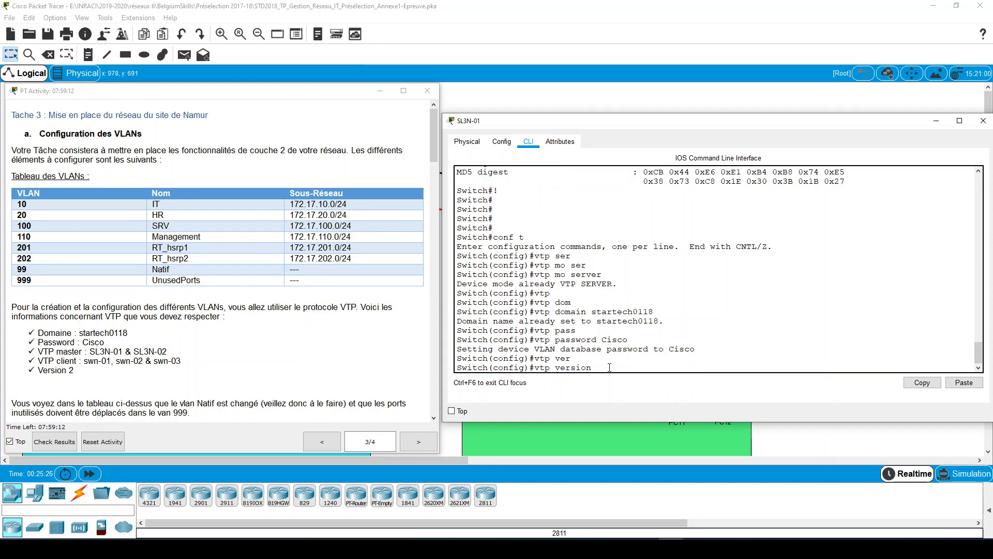
text(2)
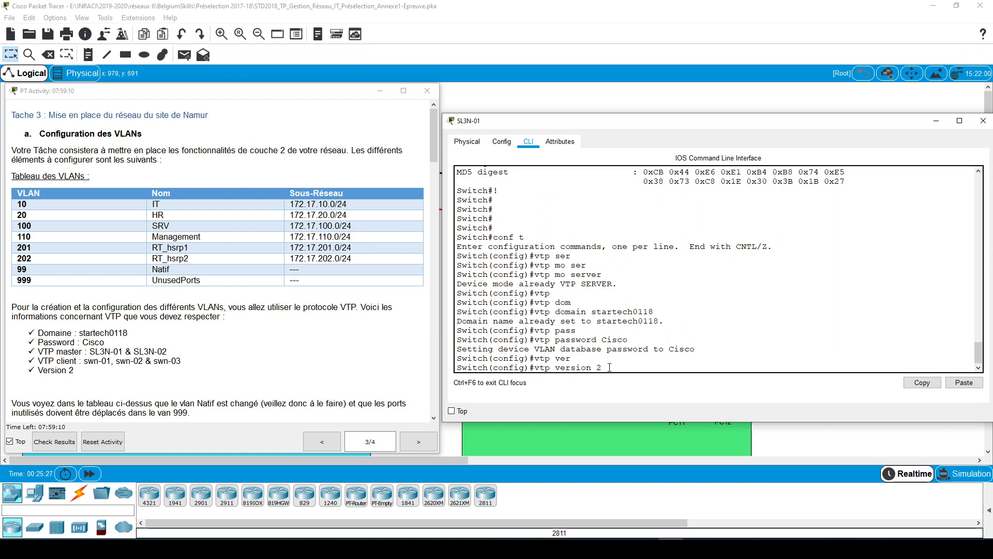
key(Return)
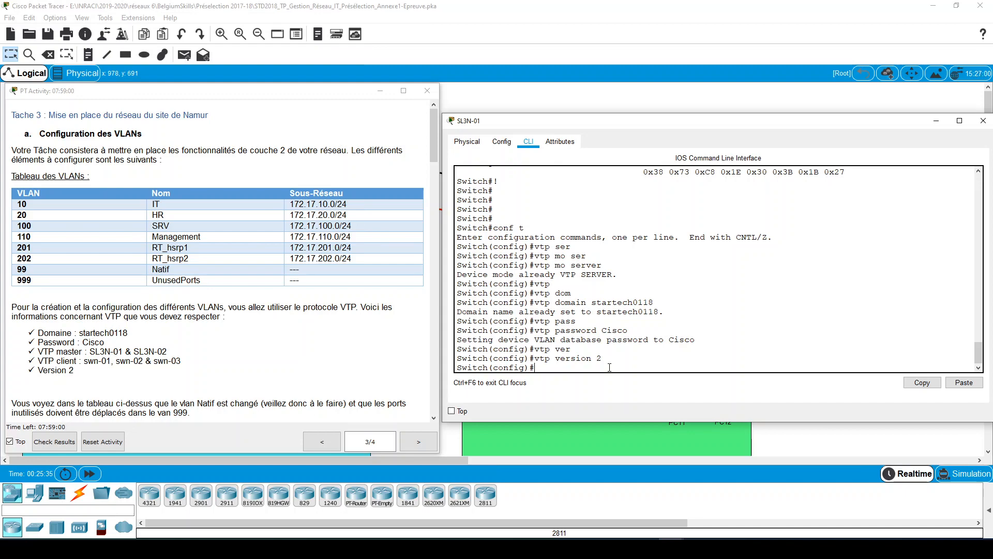
- Display SL3N-01's VTP status with do sh vtp status and check the domain name, operating mode and configuration revision
text(do sh vtp sta)
text(tus)
key(Return)
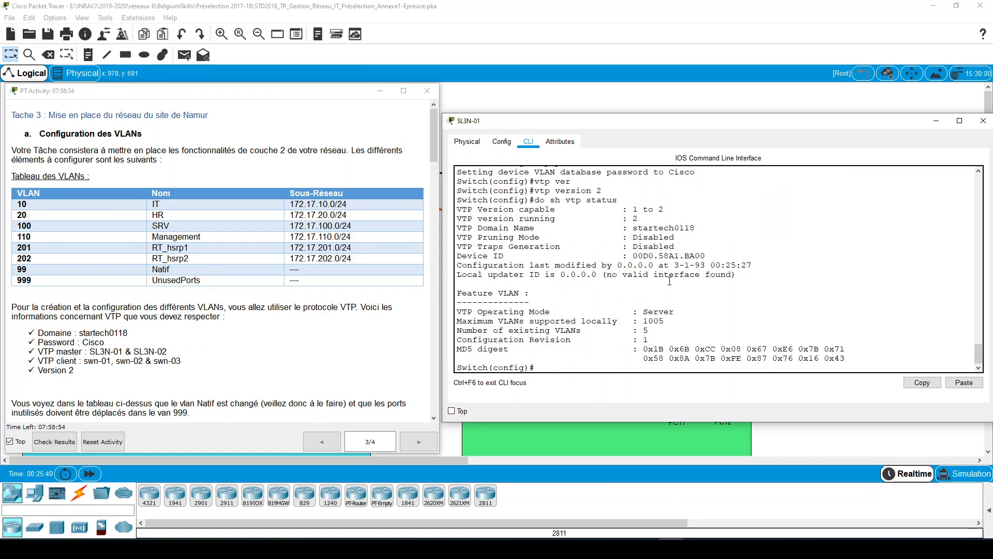
mouse_move(632, 219)
mouse_down()
mouse_move(655, 223)
mouse_move(633, 228)
mouse_up()
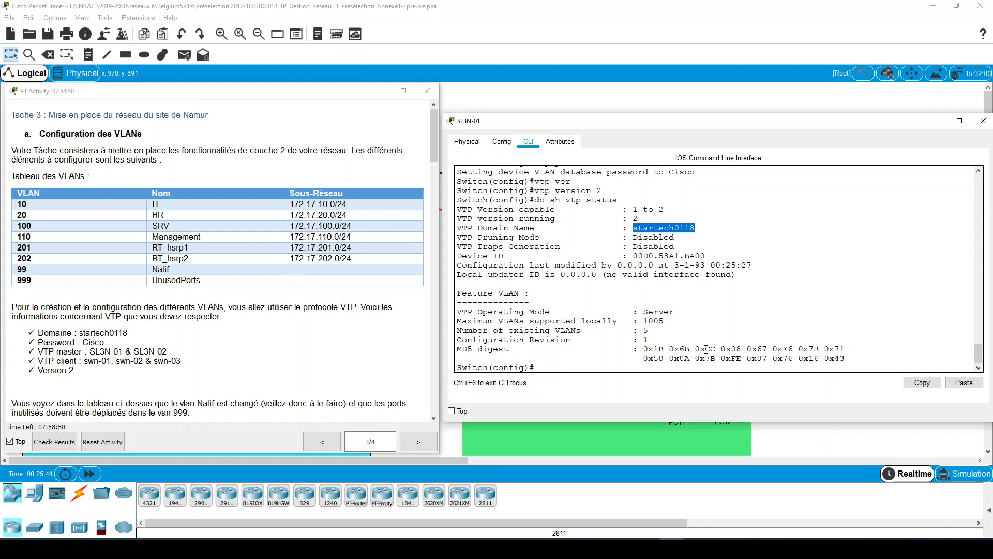
drag(676, 311, 639, 311)
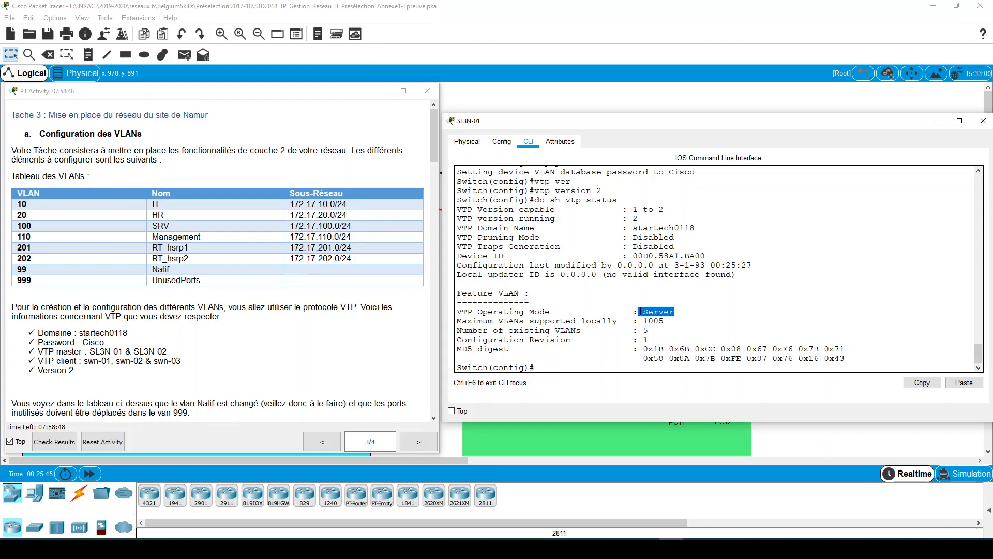
click(655, 334)
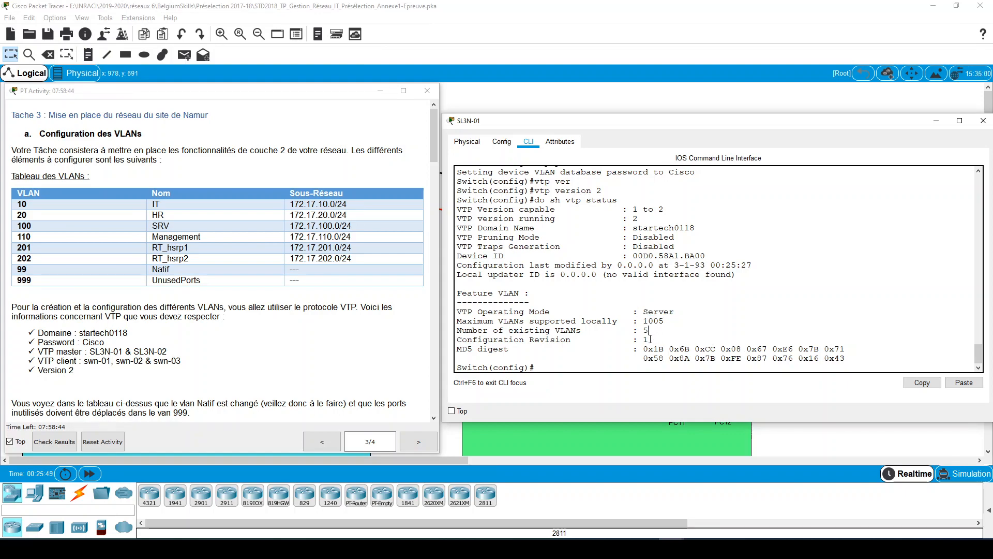
drag(650, 339, 642, 339)
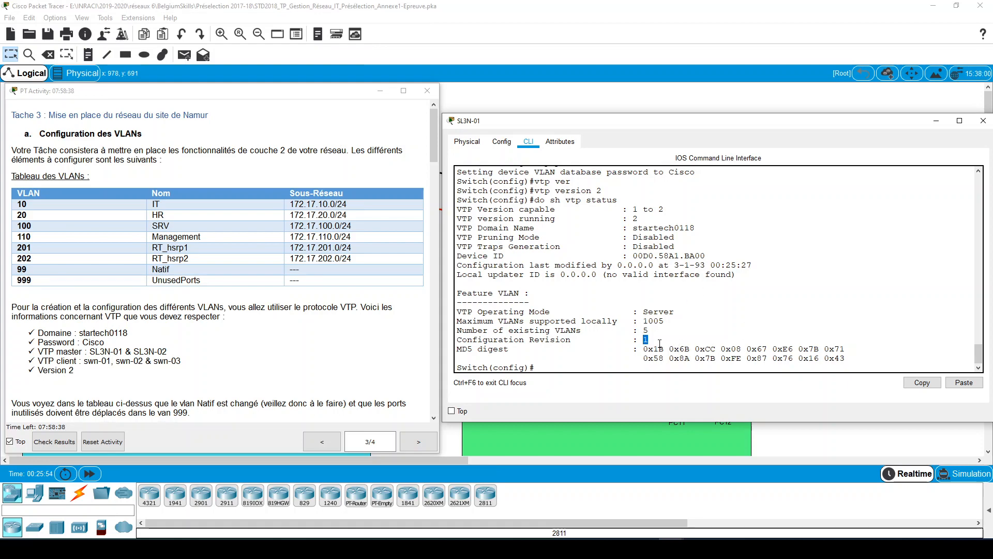
- Compare the configuration revision in the earlier VTP status output with the one in the latest output
scroll(707, 308, up, 1)
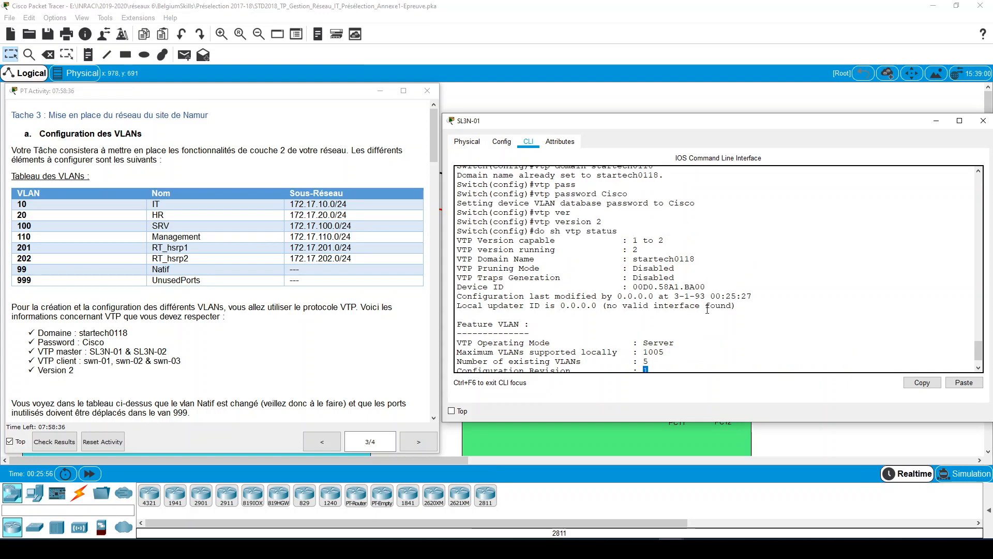
scroll(707, 309, down, 4)
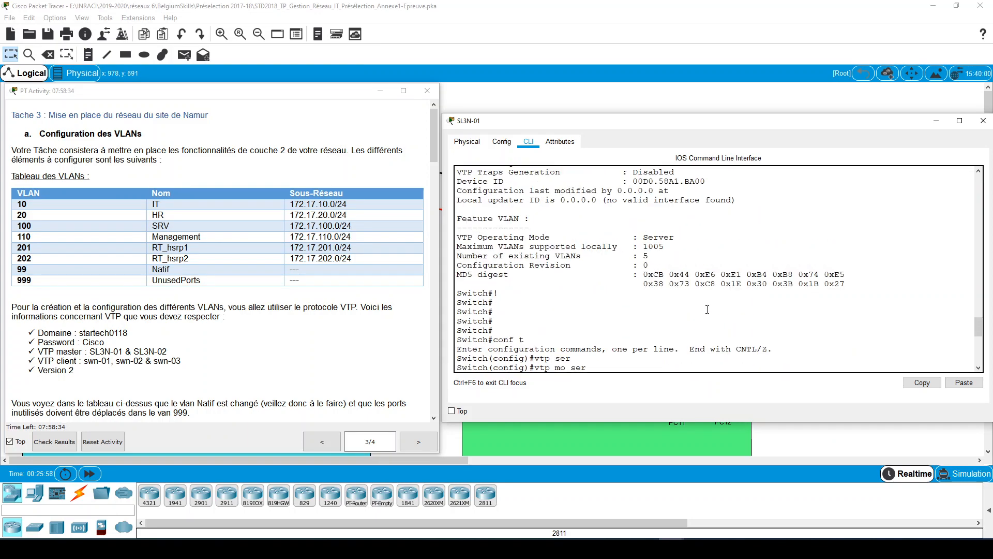
scroll(707, 309, up, 2)
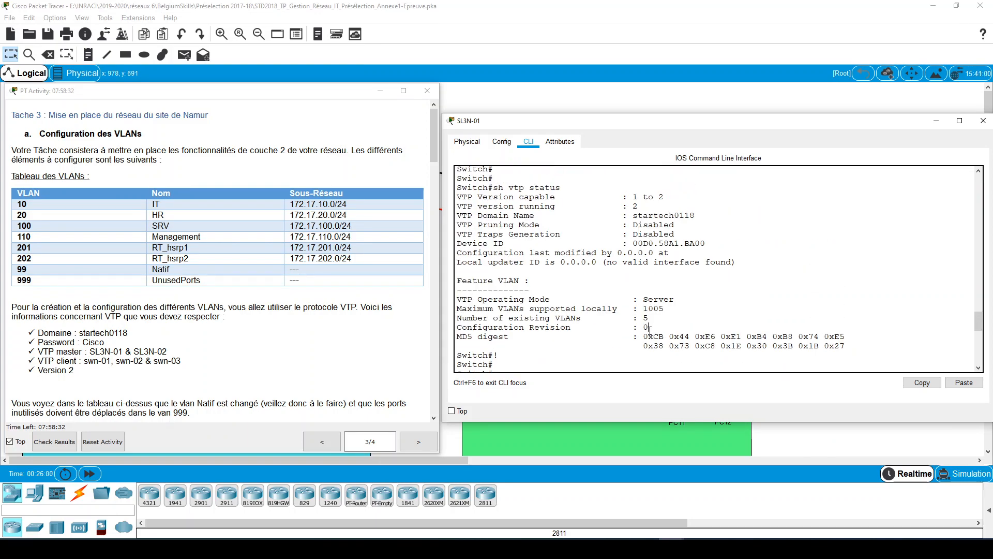
drag(649, 329, 642, 330)
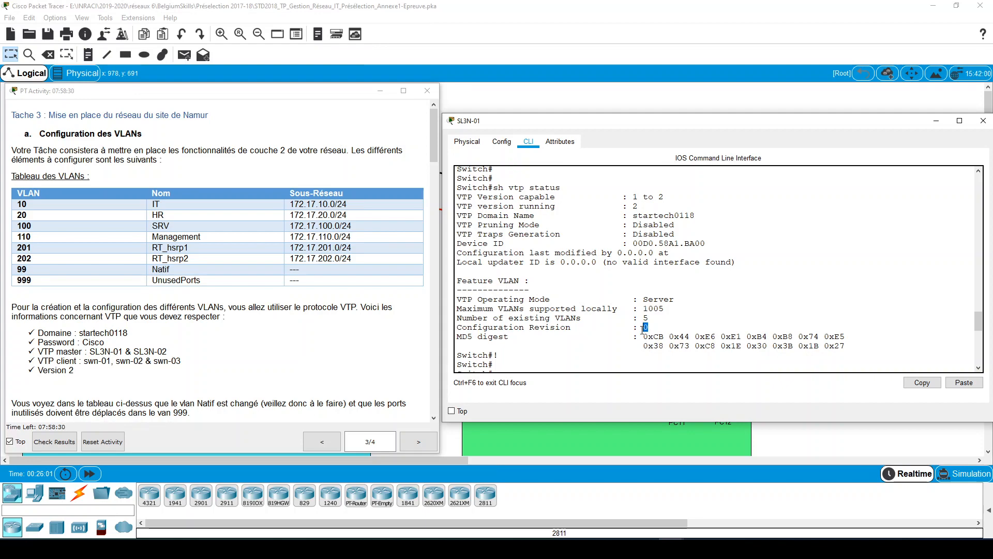
scroll(731, 323, down, 1)
scroll(732, 323, down, 10)
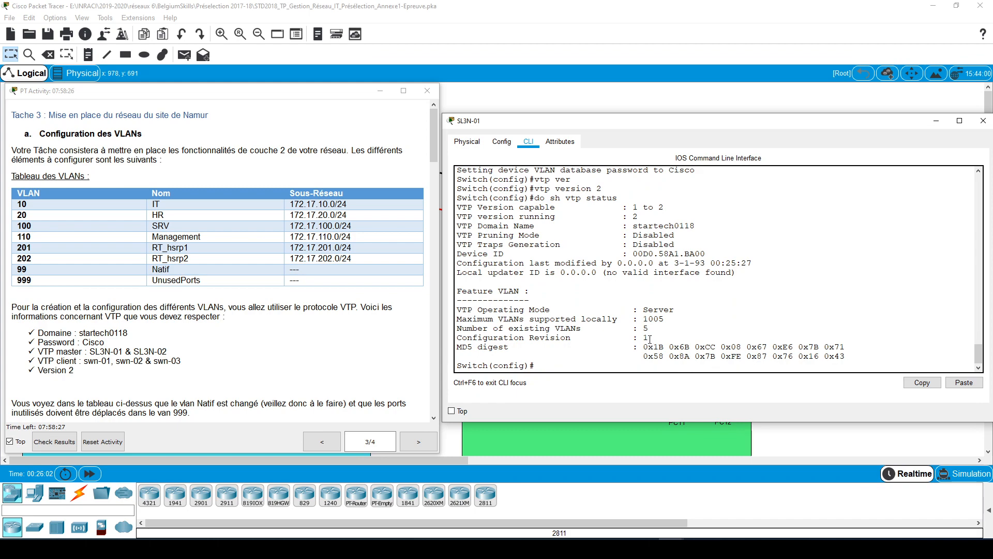
drag(650, 337, 643, 338)
click(694, 330)
click(588, 369)
double_click(647, 338)
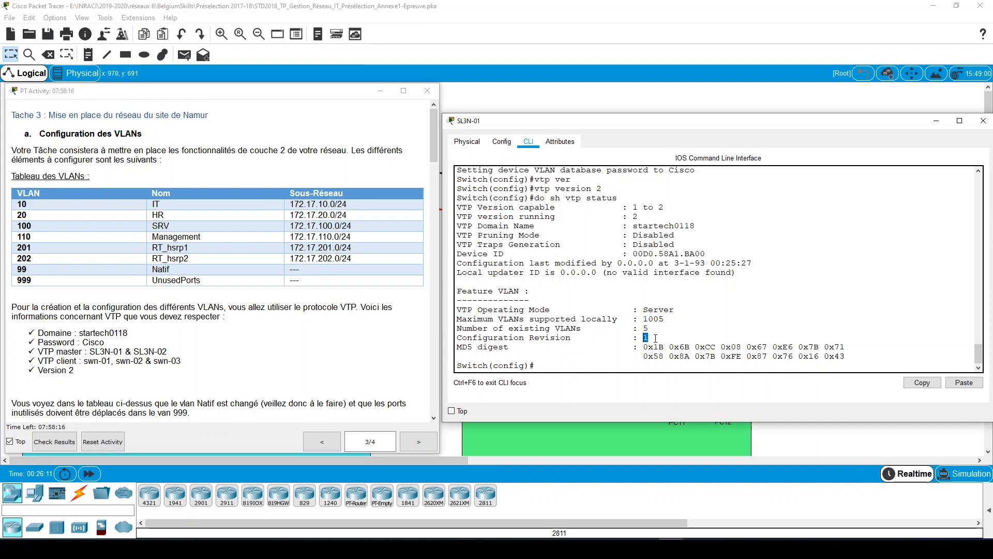
- Create VLAN 10 on SL3N-01 and name it IT
click(659, 370)
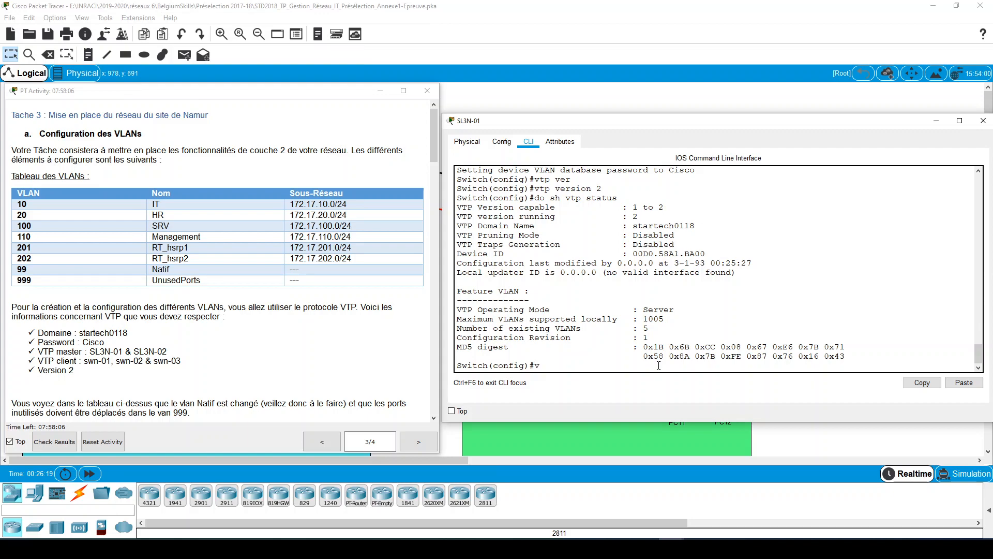
text(vla)
key(Tab)
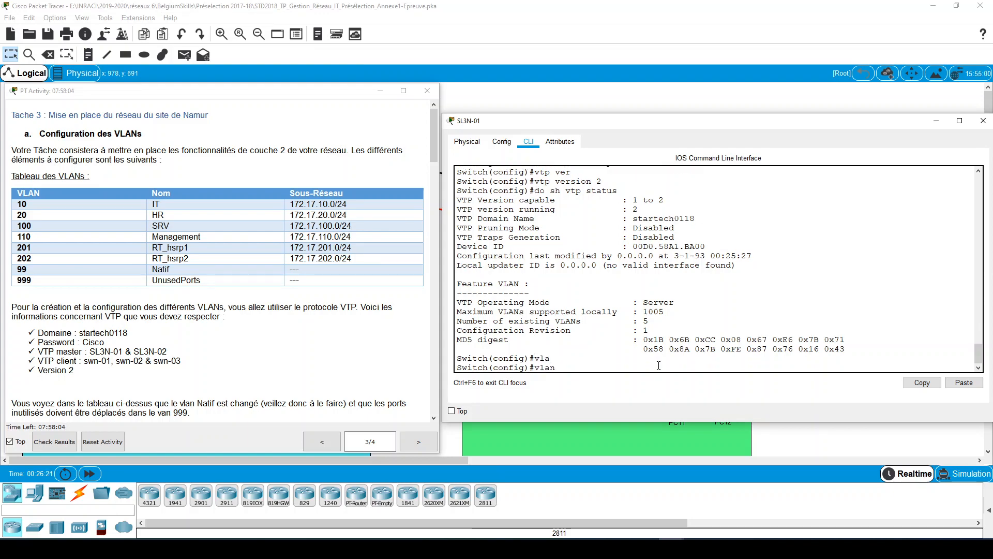
text(10)
key(Return)
text(na)
key(Tab)
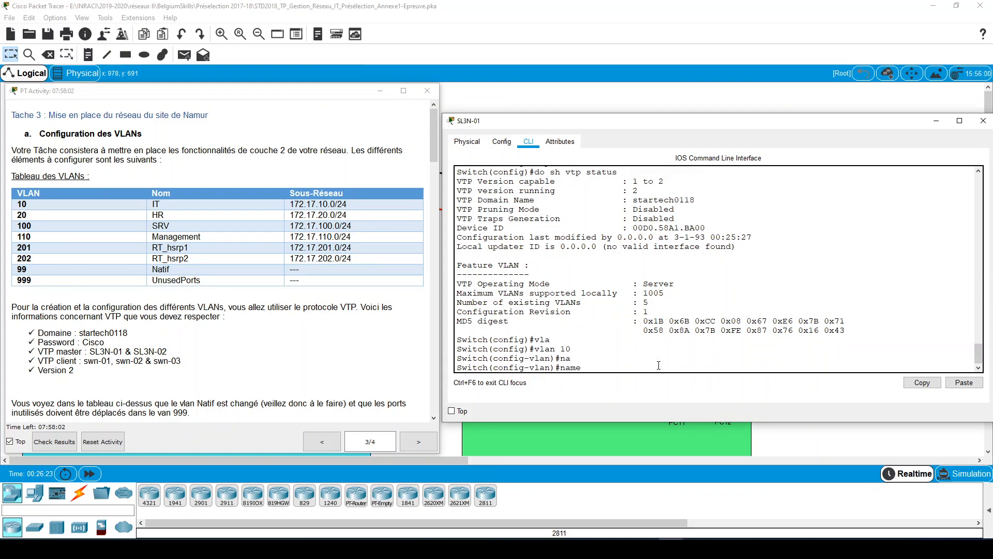
text(IT)
key(Return)
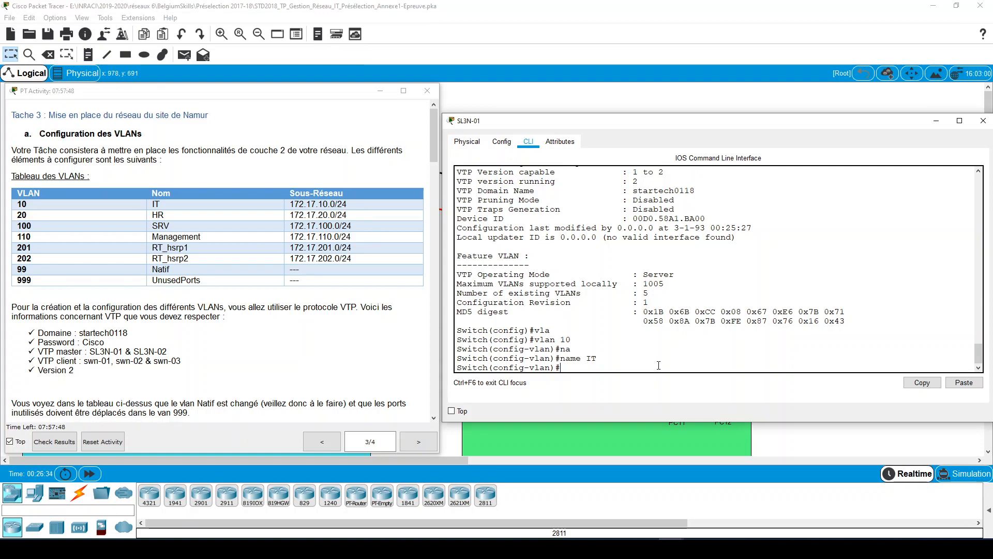
- Create VLAN 20 on SL3N-01 and name it HR
key(Up)
key(Up)
key(BackSpace)
key(BackSpace)
text(20)
key(Return)
text(NA)
key(Tab)
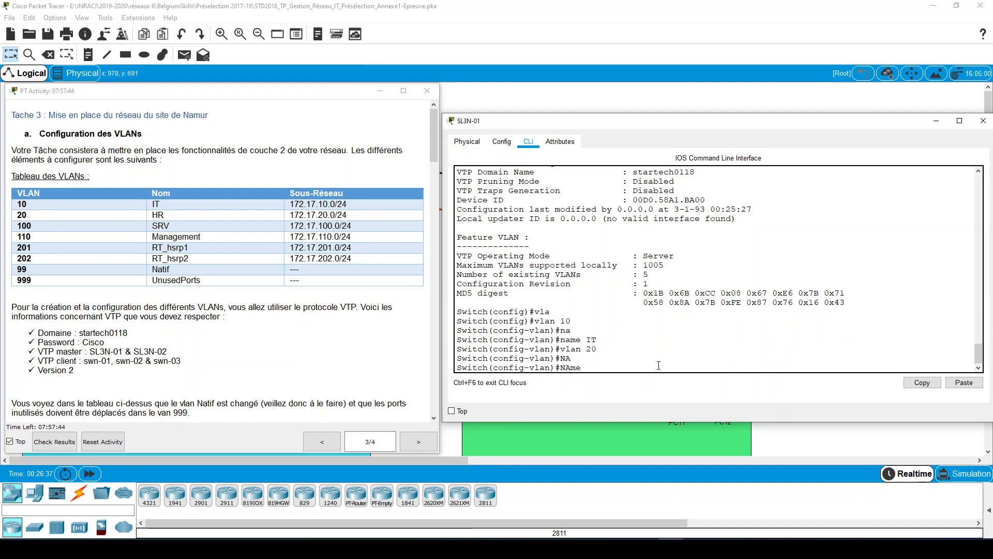
text(HR)
key(Return)
- Create VLAN 100 on SL3N-01 and name it SRV
key(Up)
key(Up)
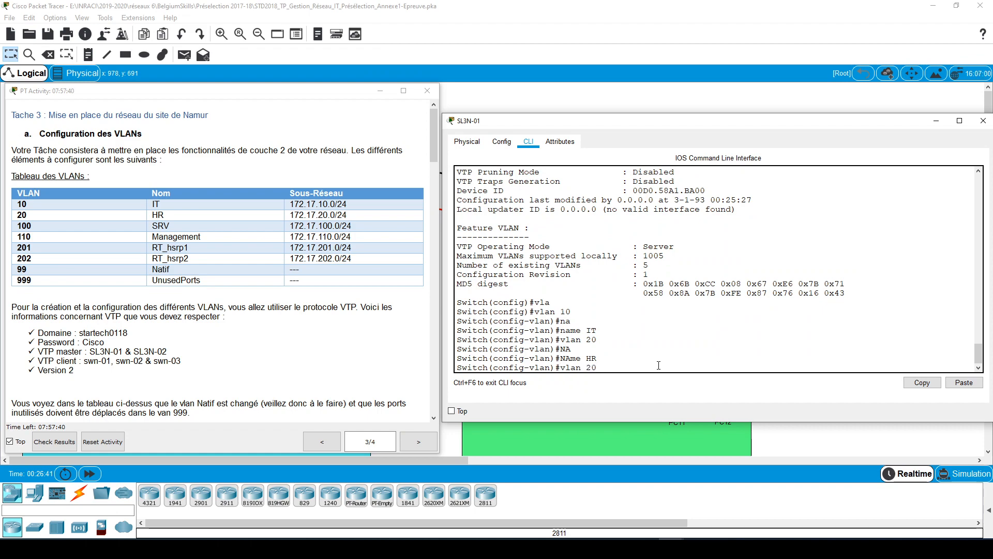
key(BackSpace)
key(BackSpace)
text(100)
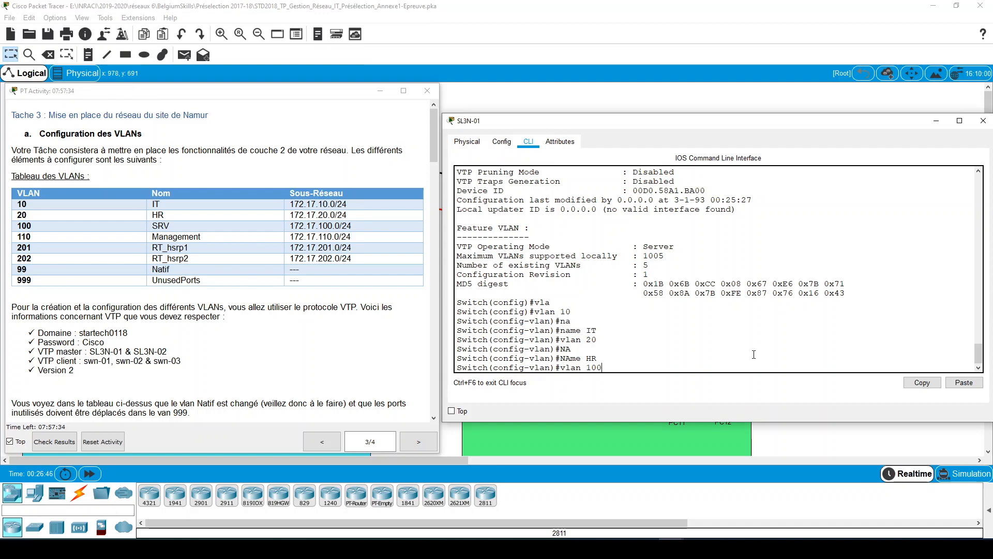
text(!)
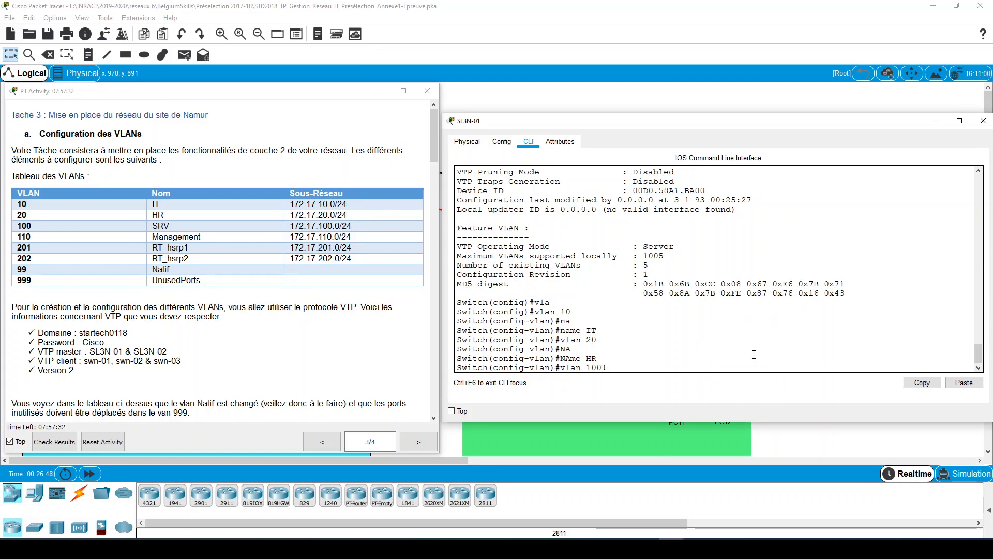
key(BackSpace)
key(Return)
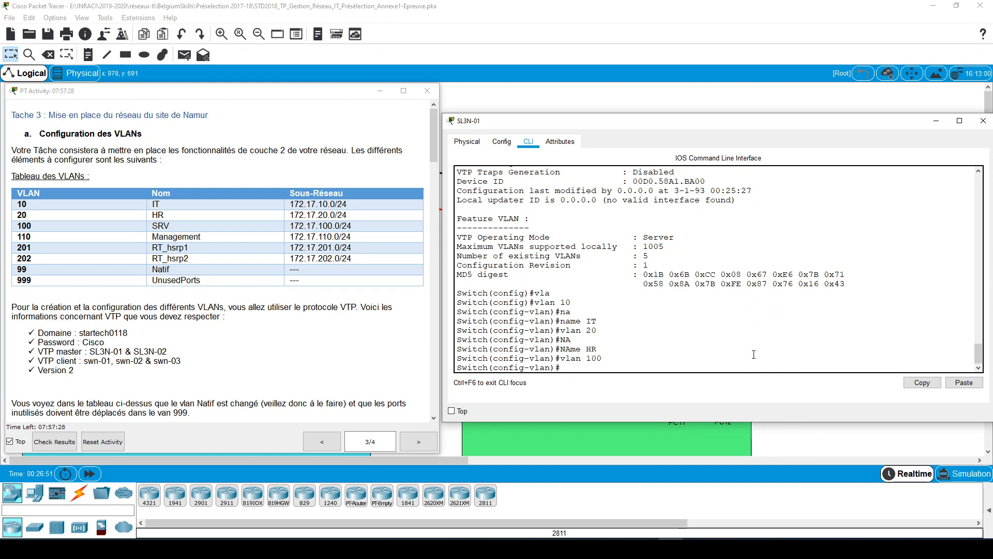
text(NA)
key(Tab)
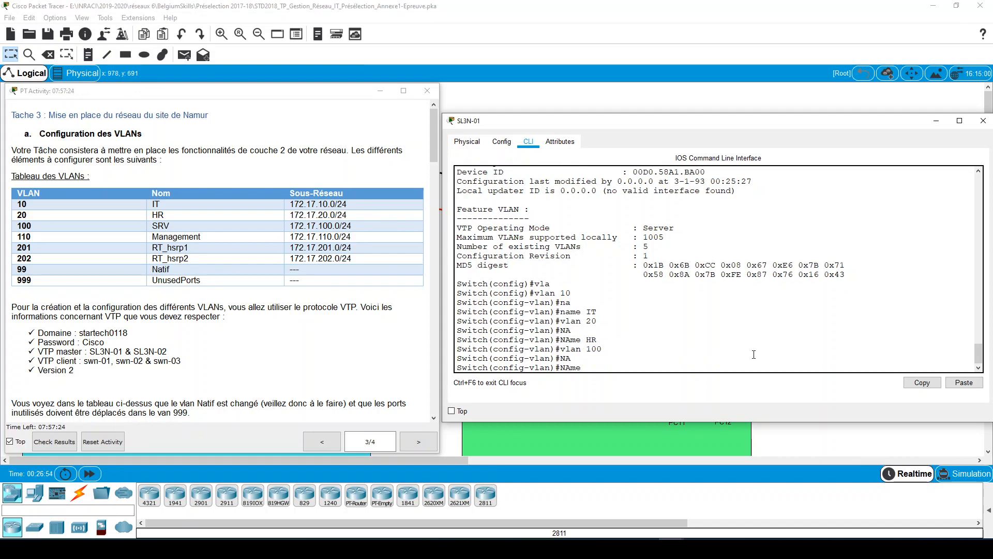
text(SRV)
key(Return)
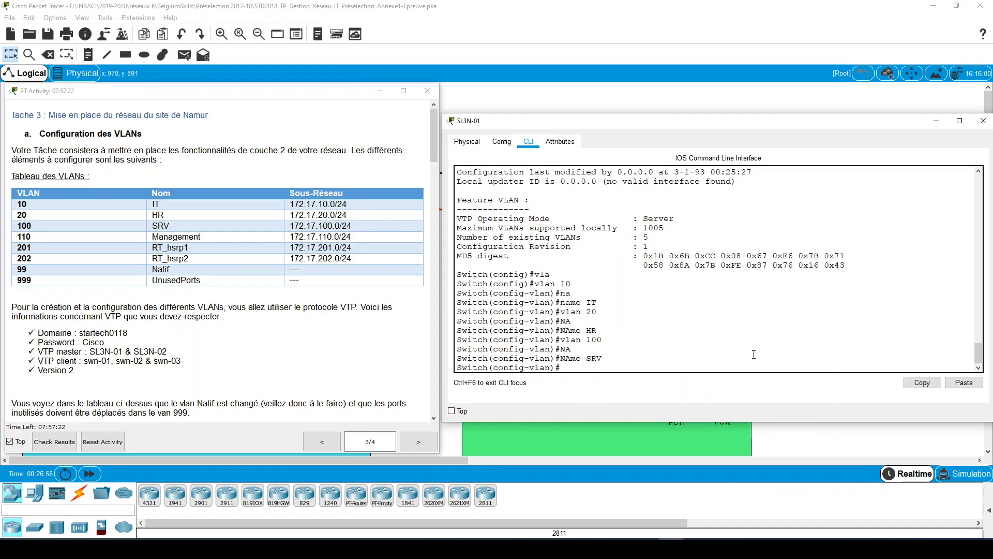
- Create VLAN 110 on SL3N-01 and name it Management
text(vlan 100)
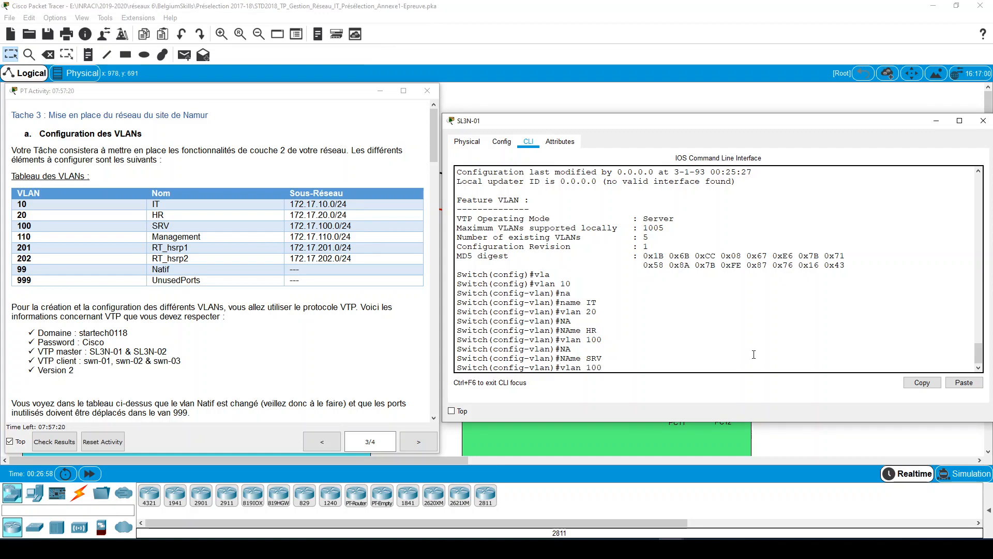
key(BackSpace)
key(BackSpace)
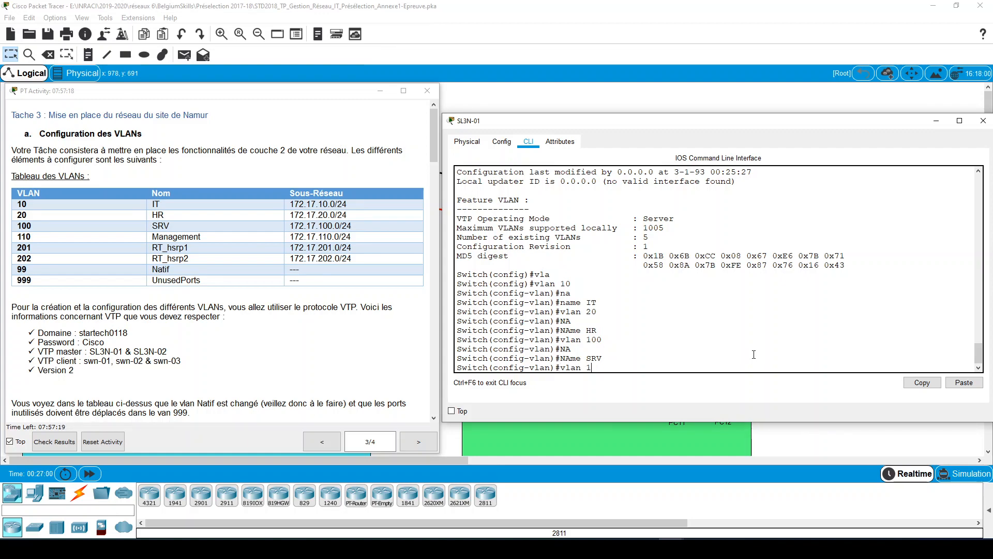
text(10)
key(Return)
text(NA)
key(Tab)
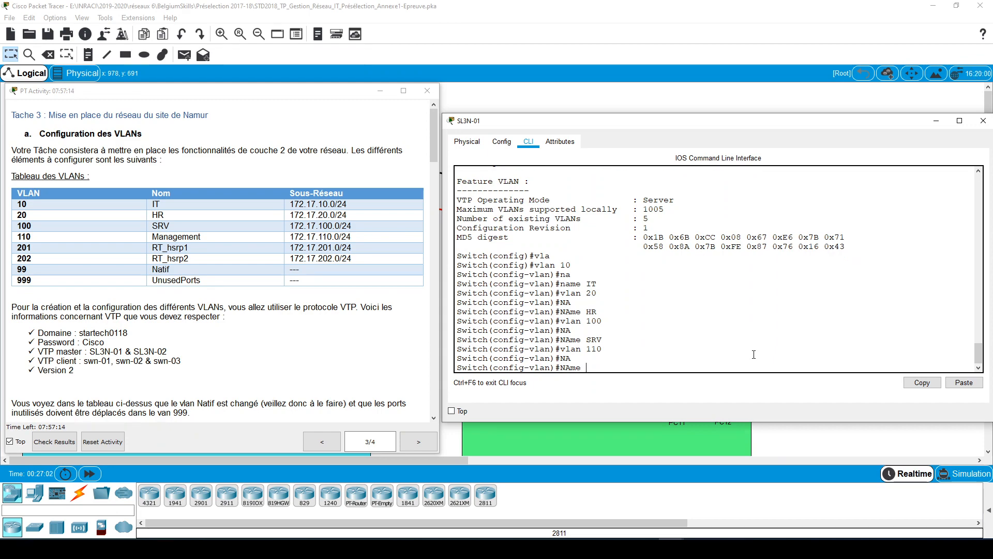
text(Management)
key(Return)
- Create VLAN 201 on SL3N-01
key(Up)
key(Up)
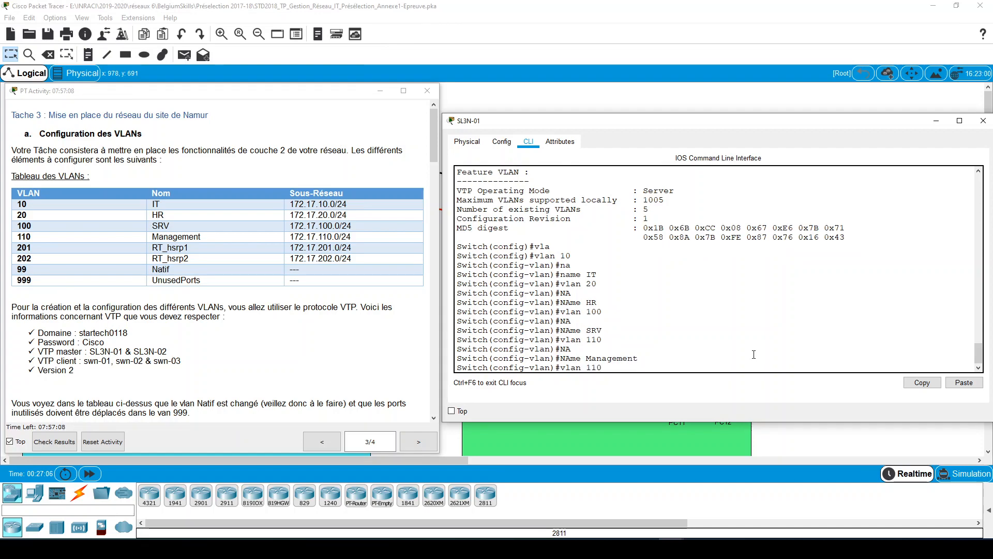
key(BackSpace)
key(BackSpace)
key(BackSpace)
text(20)
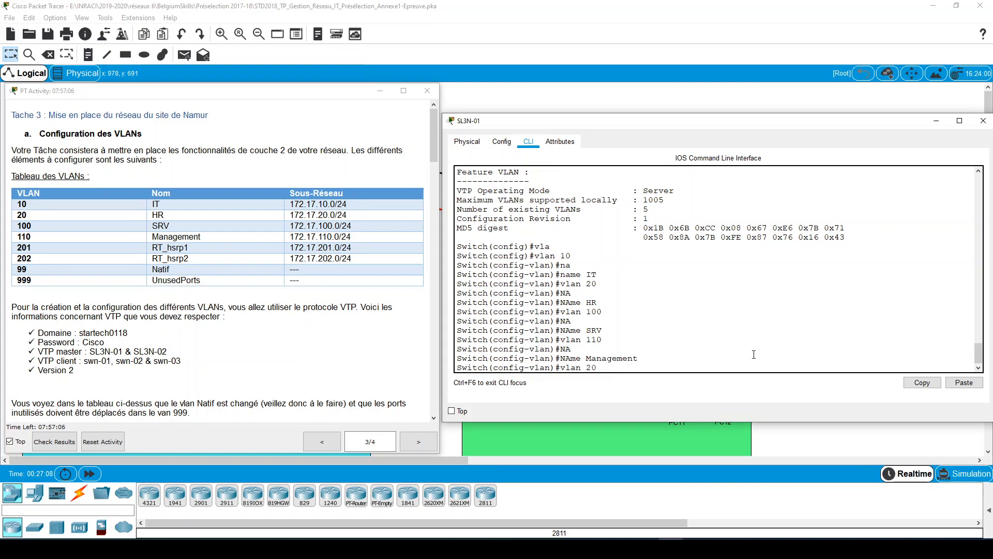
text(1)
key(Return)
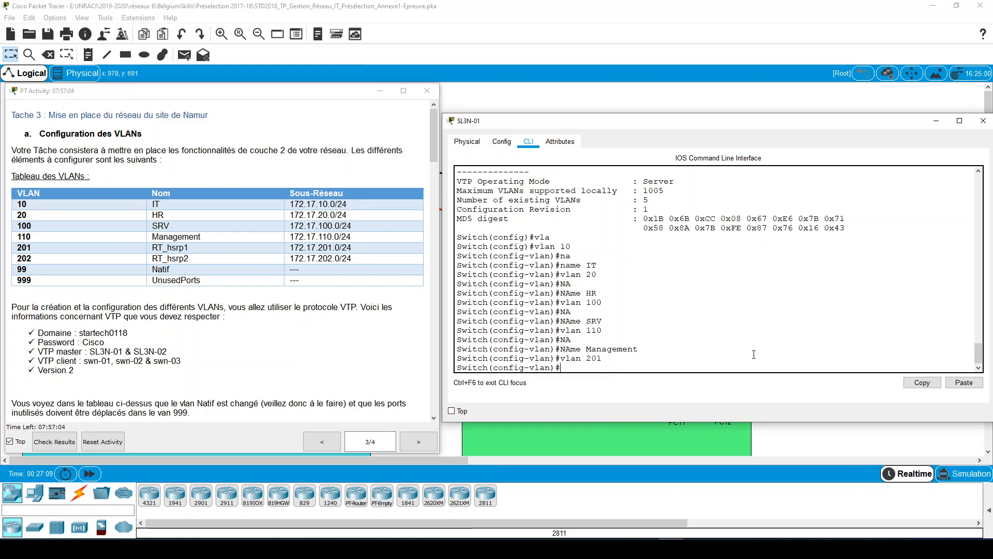
- Name VLAN 201 RT_hsrp1 on SL3N-01
text(RT_hsrp1)
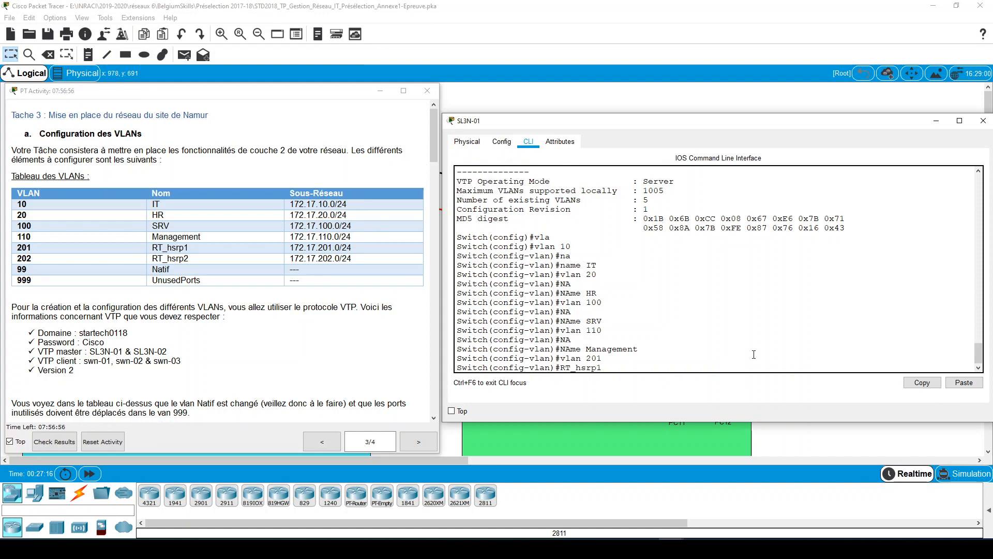
key(Return)
key(Up)
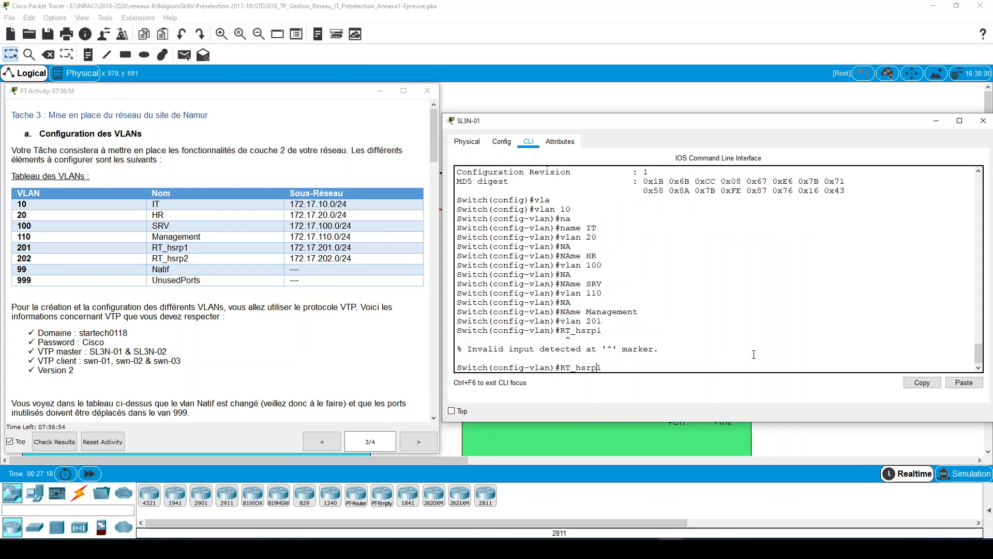
key(Home)
text(na)
key(Return)
- Create VLAN 202 on SL3N-01 and name it RT_hsrp2
key(Up)
key(Up)
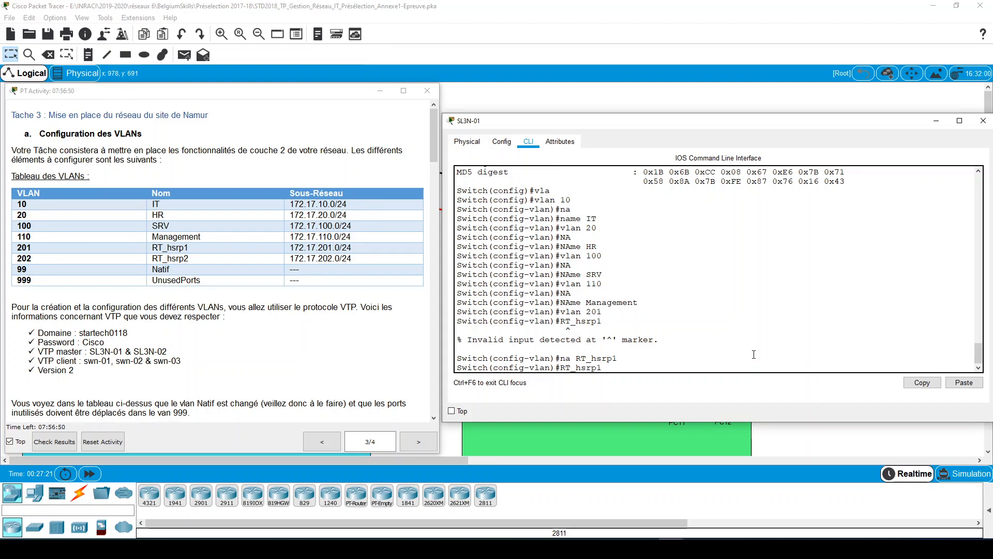
key(Up)
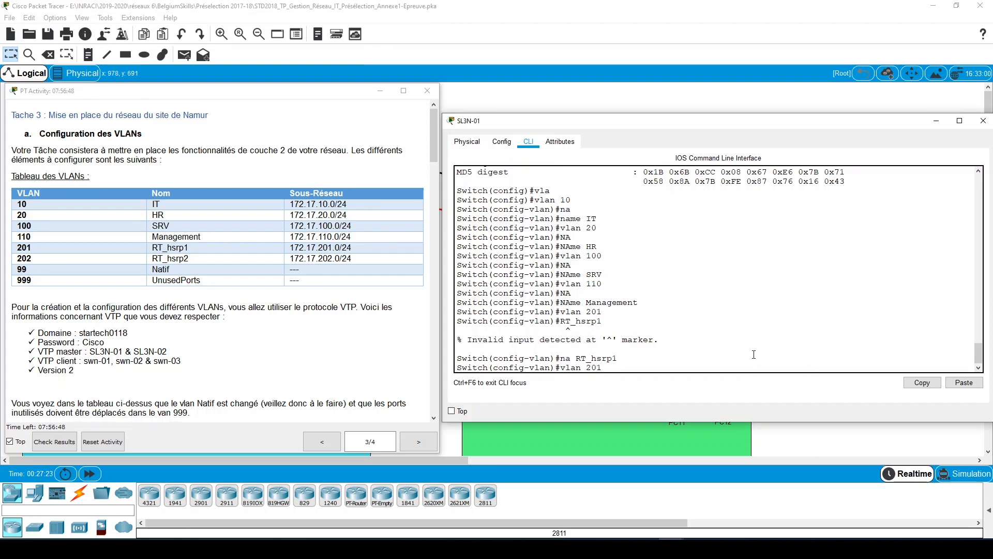
key(BackSpace)
text(2)
key(Return)
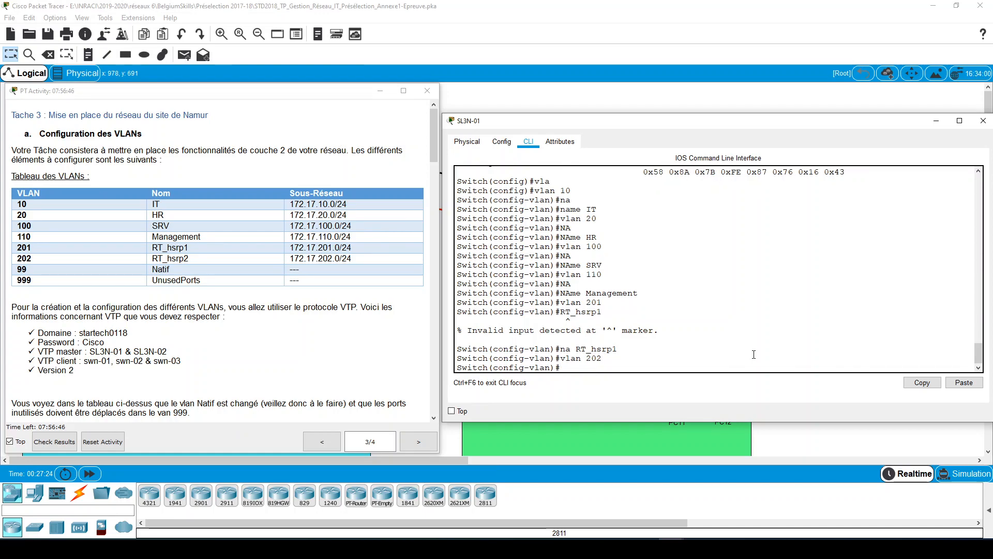
key(Up)
key(Up)
key(BackSpace)
text(2)
key(Return)
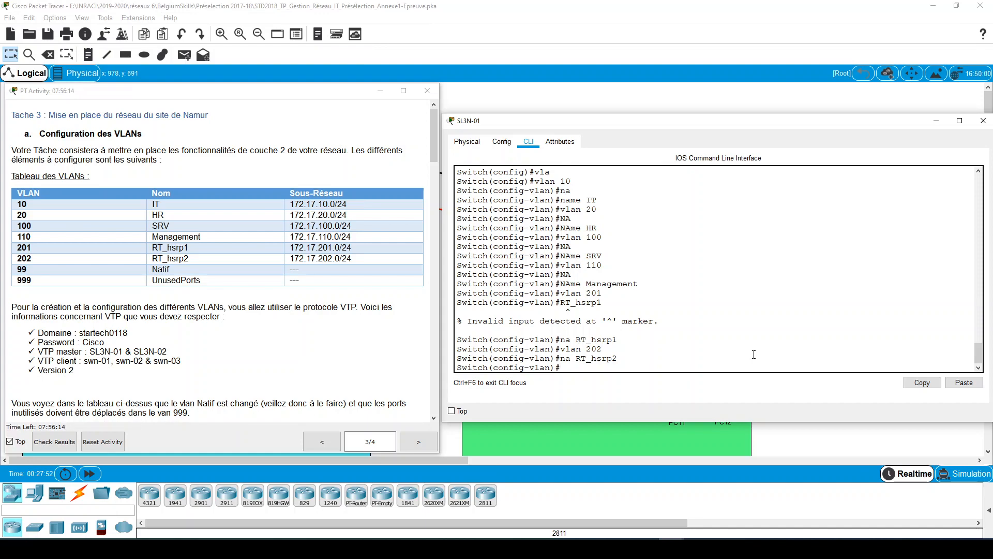
- Create VLAN 99 on SL3N-01 and name it Natif
text(vla)
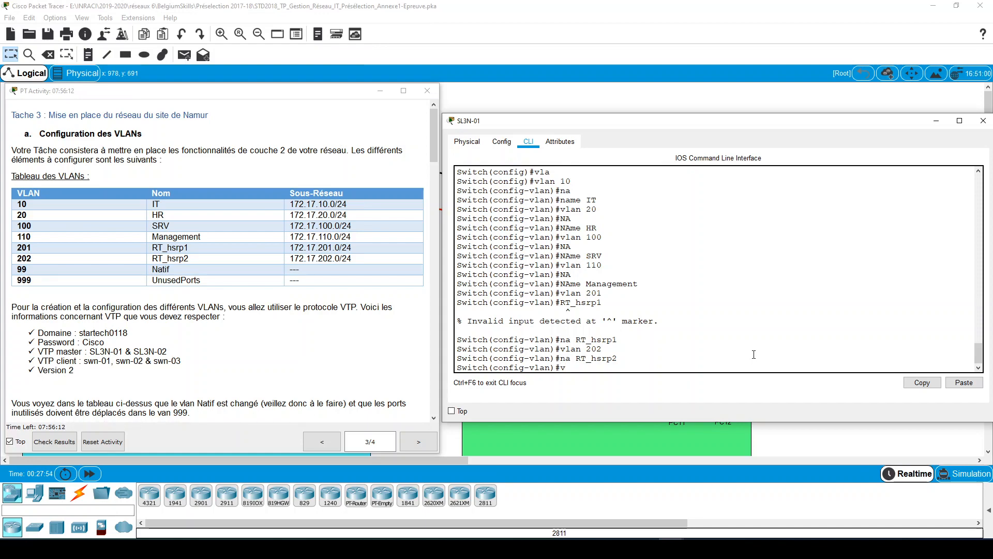
text( 99)
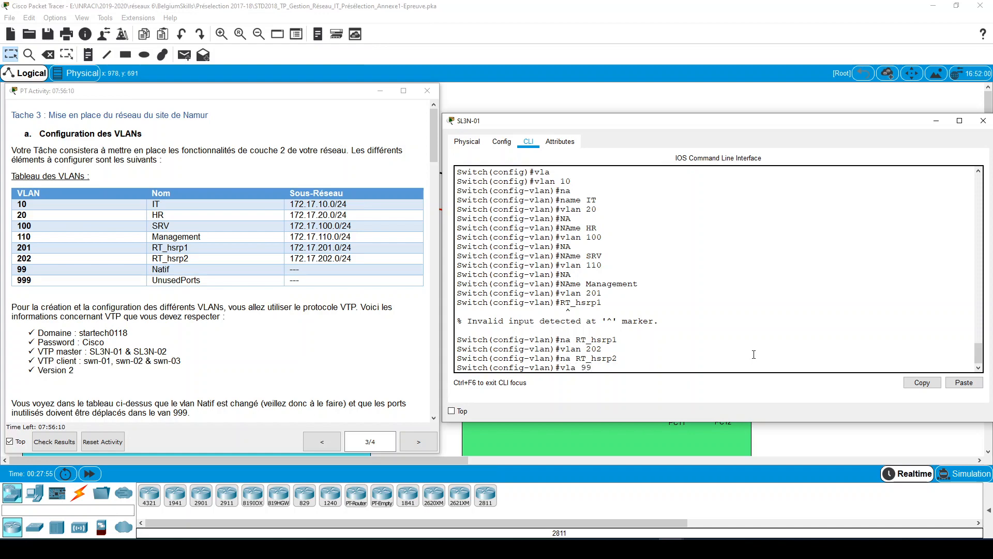
key(Return)
text(nfig-vlan)#na)
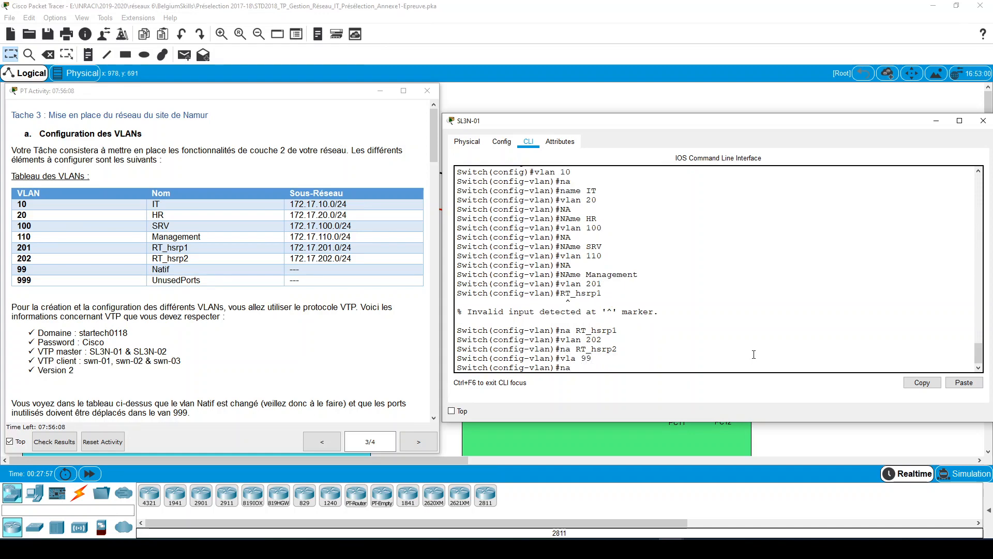
text( N)
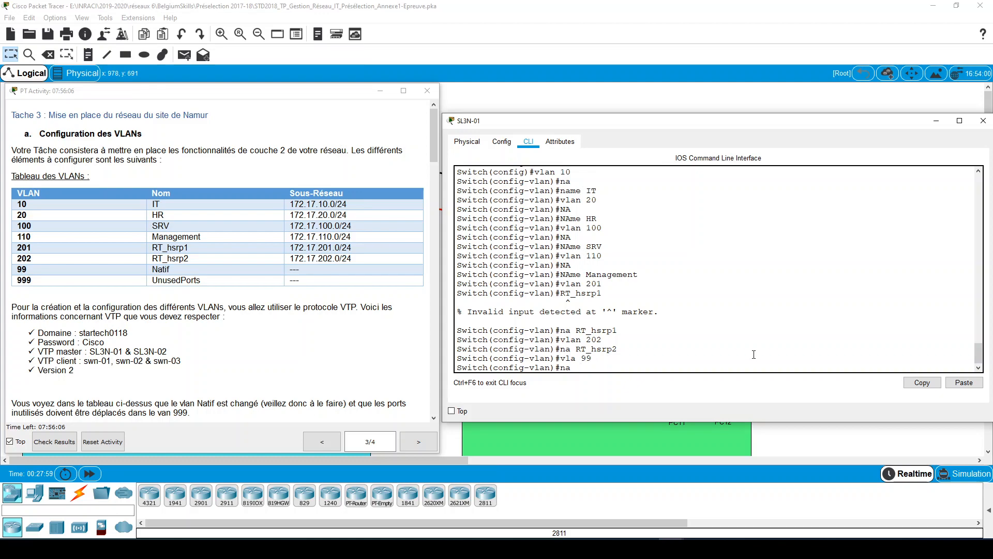
text(atif)
key(Return)
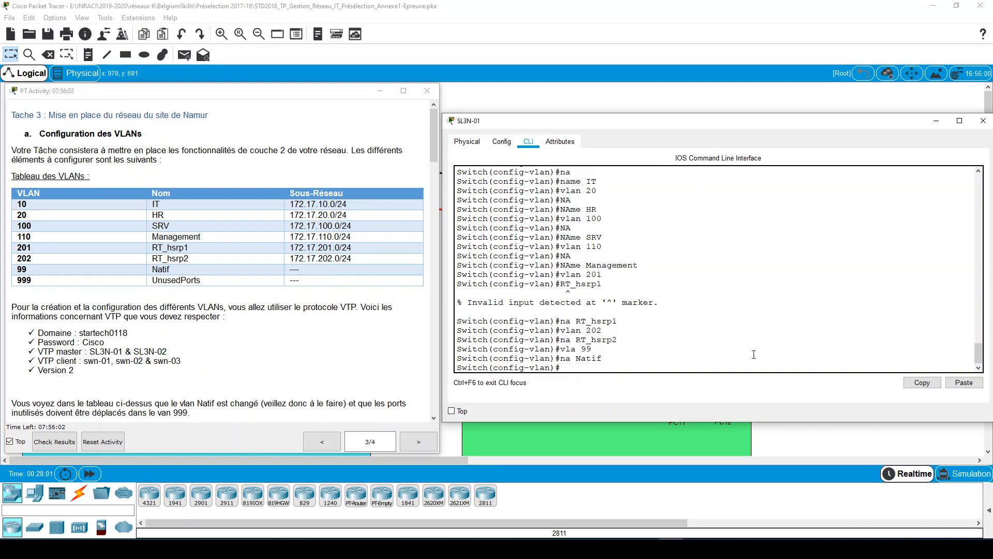
- Leave VLAN configuration mode and display the brief VLAN list of SL3N-01 from global configuration mode
text(exit)
key(Return)
text(do)
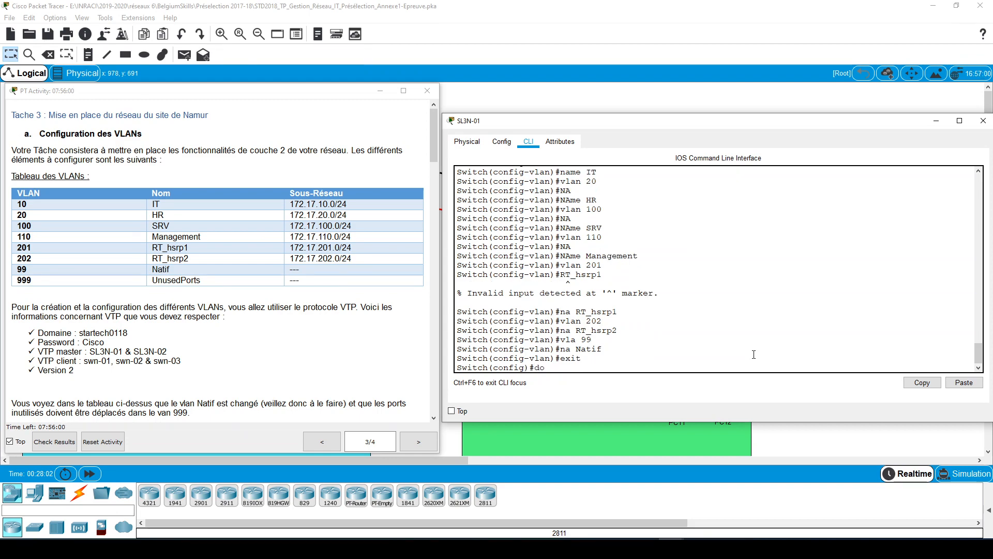
text( sh vlan brie)
key(Return)
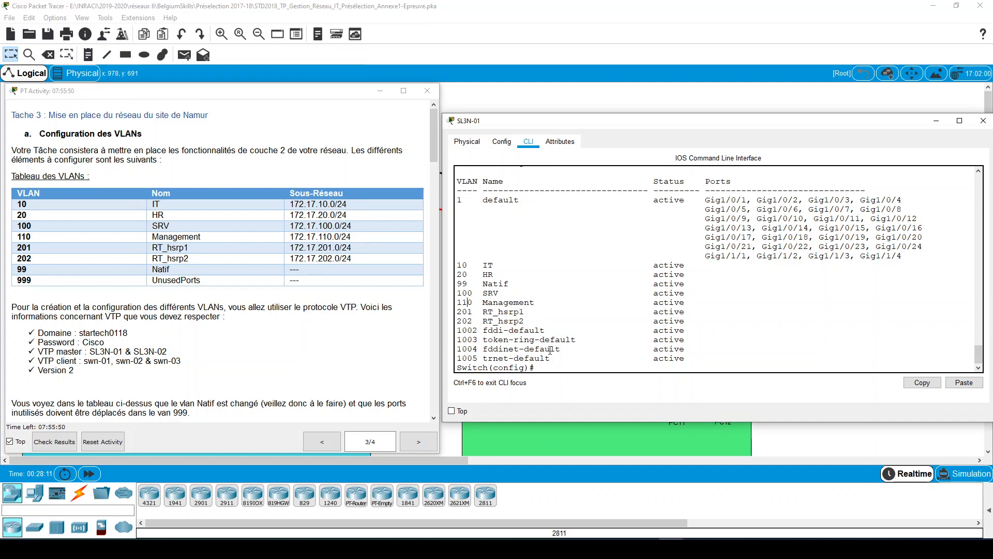
- Display the VTP status of SL3N-01 from global configuration mode
text(sh vtp stat)
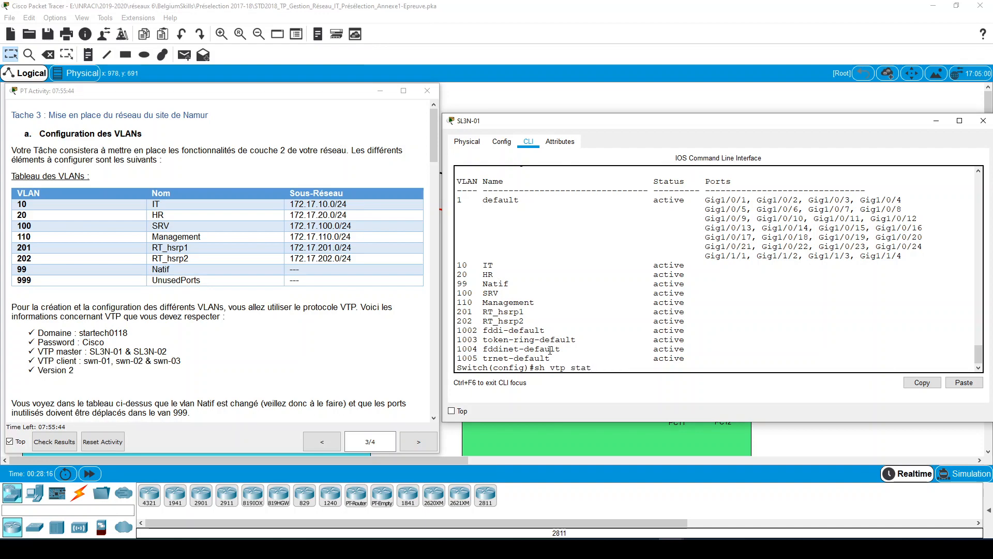
key(Return)
key(Up)
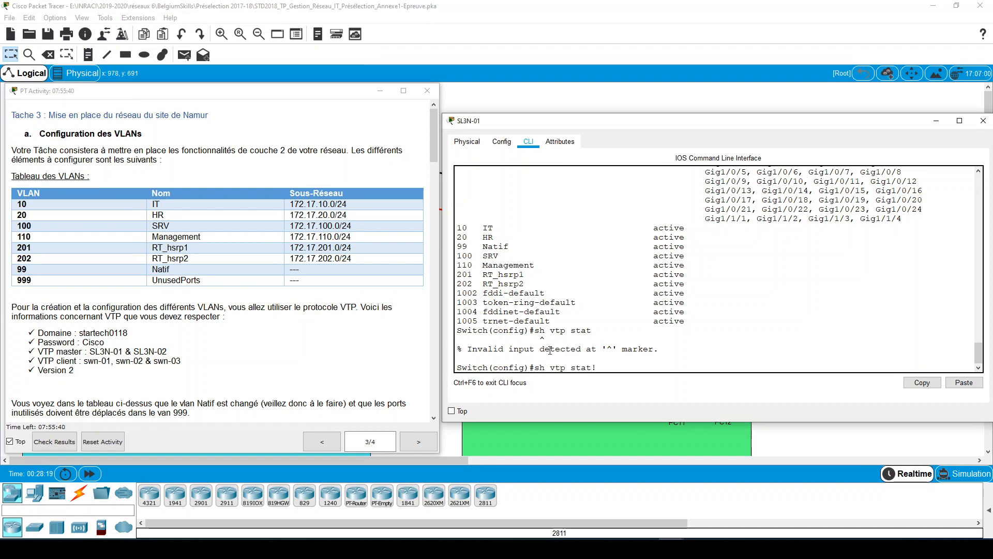
text(do)
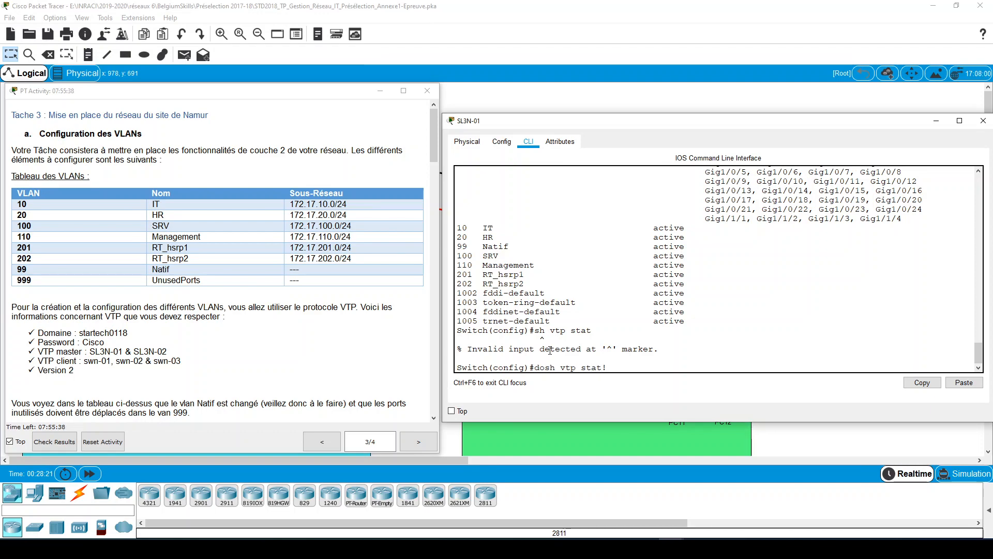
key(Return)
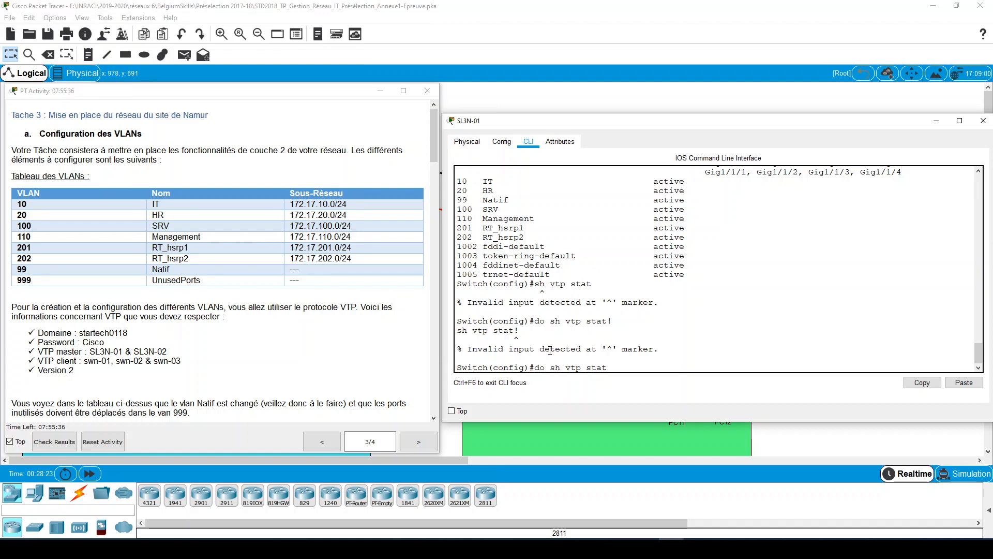
key(BackSpace)
key(Return)
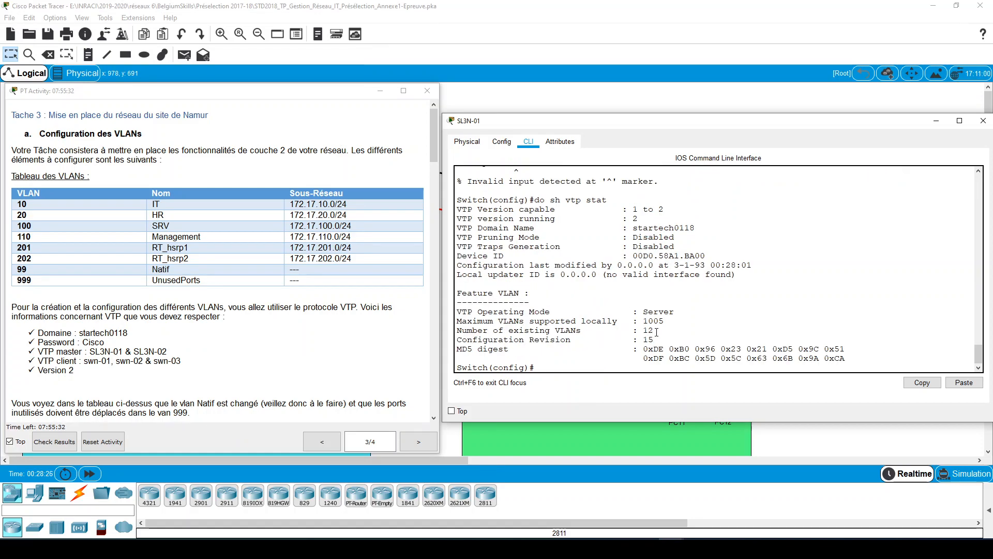
- Examine the number of existing VLANs and the configuration revision in the VTP status output
drag(655, 331, 646, 332)
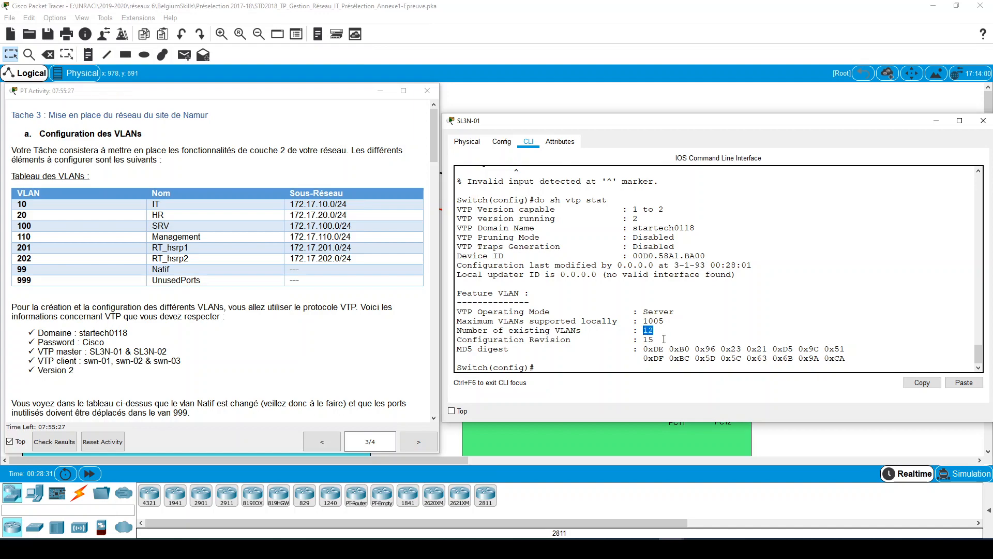
drag(655, 341, 645, 341)
click(580, 367)
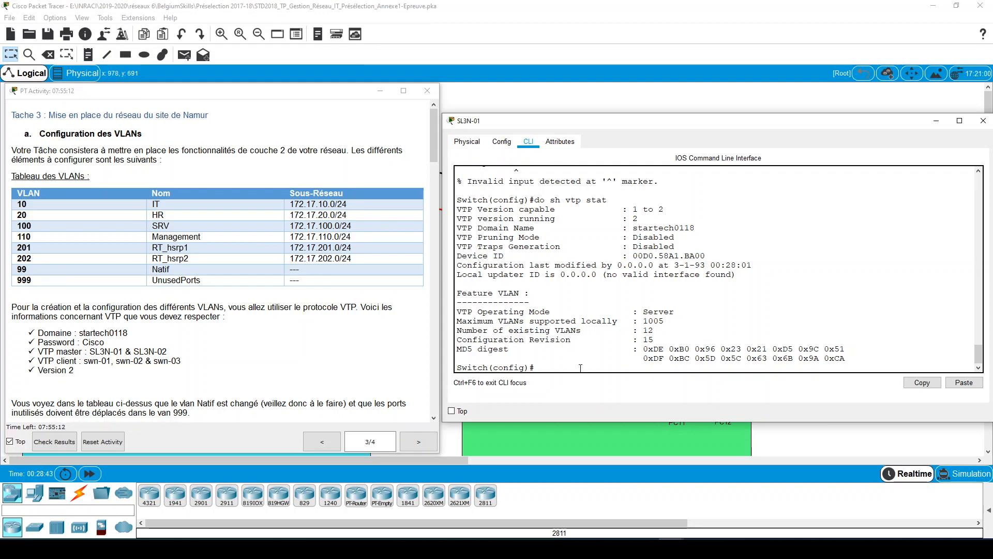
drag(654, 342, 645, 341)
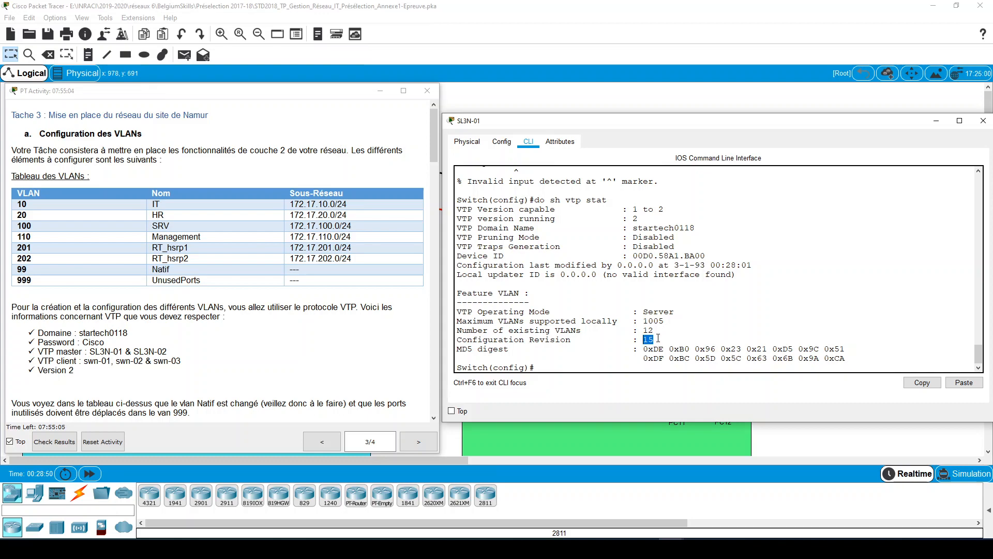
drag(654, 339, 644, 340)
click(635, 368)
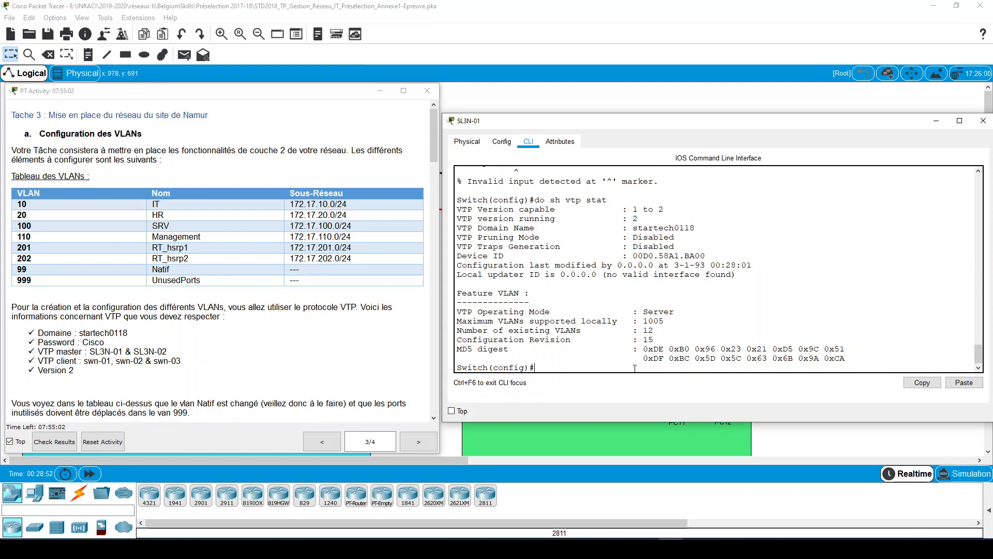
key(Return)
key(Return)
key(Return)
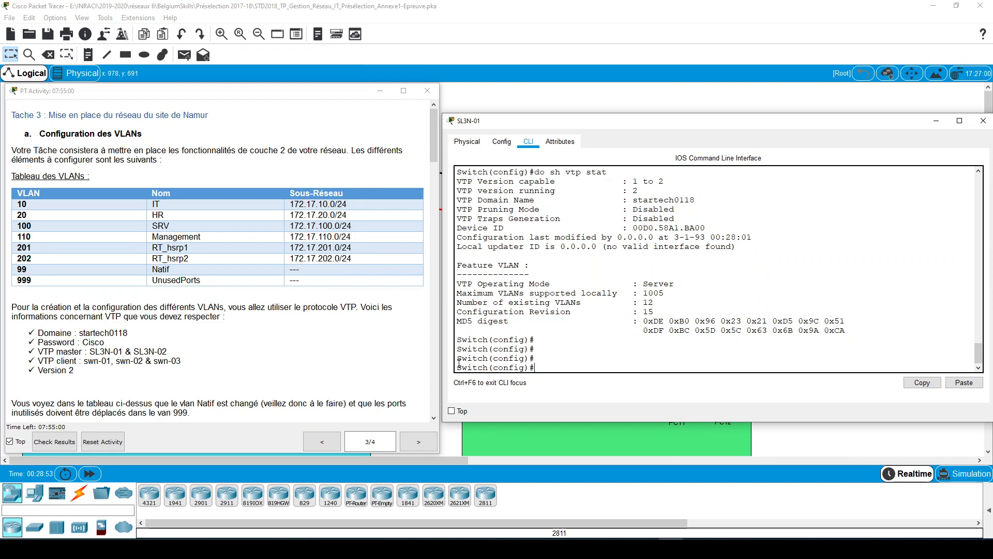
- Check the Task 3 instructions, and create VLAN 999 on SL3N-01 from global configuration mode
click(291, 349)
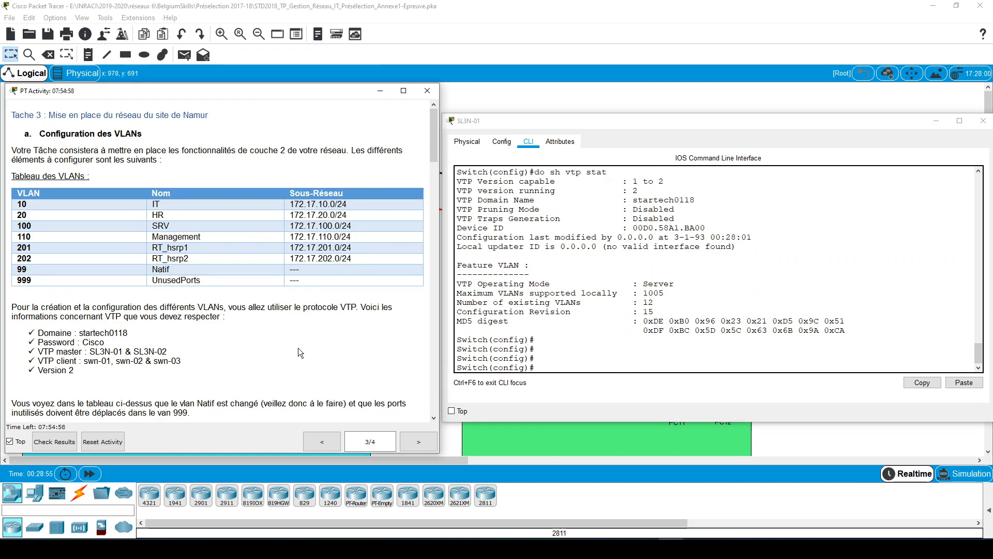
scroll(298, 348, down, 4)
scroll(300, 350, down, 3)
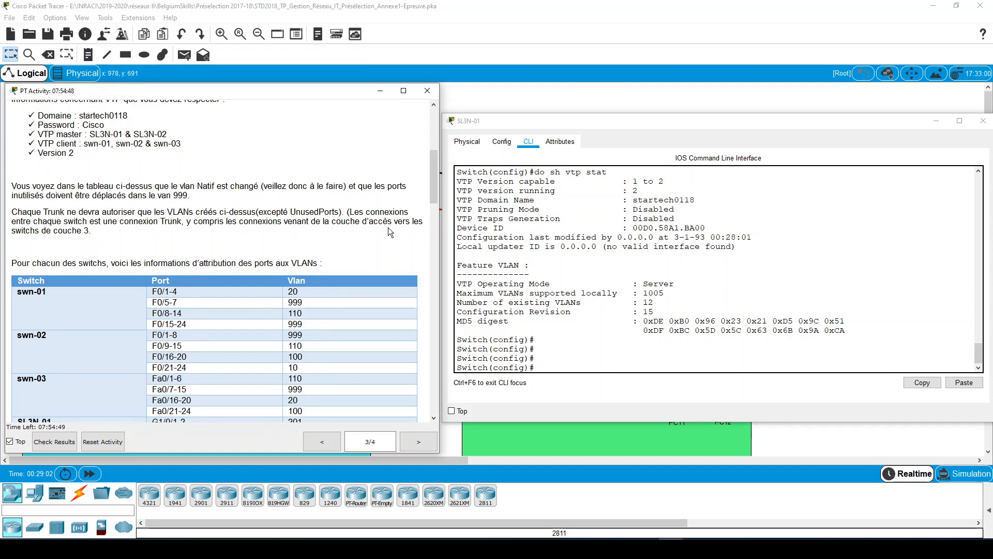
scroll(225, 231, up, 3)
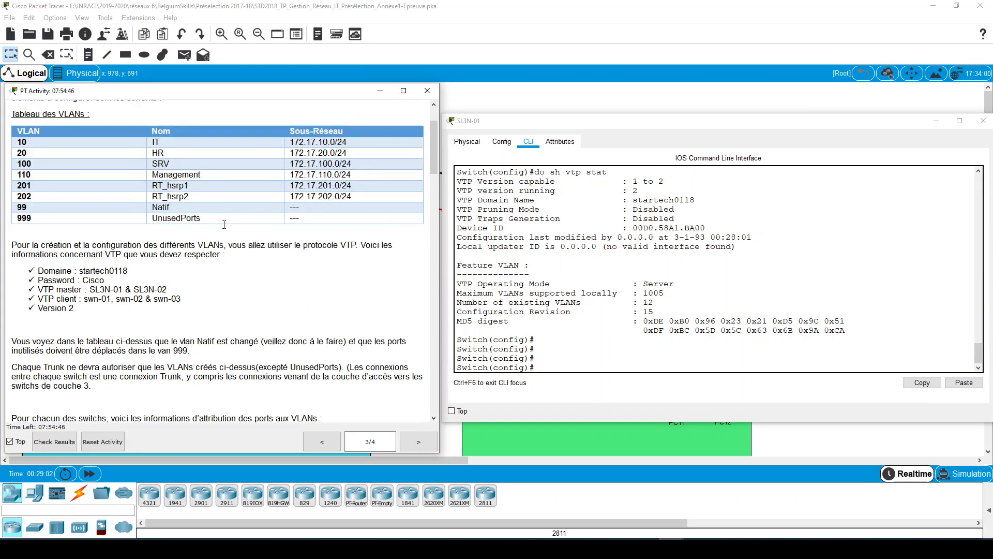
click(696, 357)
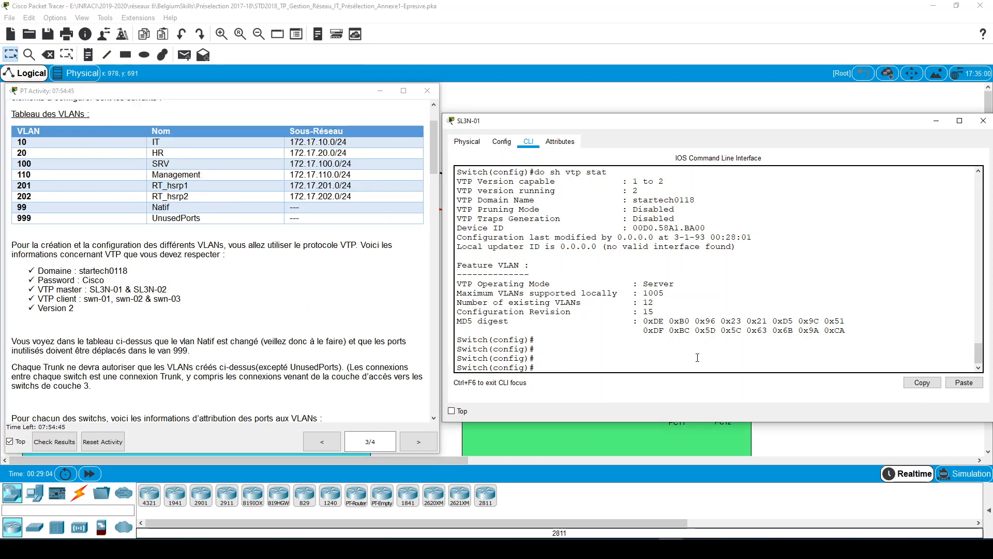
scroll(678, 349, down, 1)
key(Return)
key(Return)
key(Return)
key(Return)
key(Return)
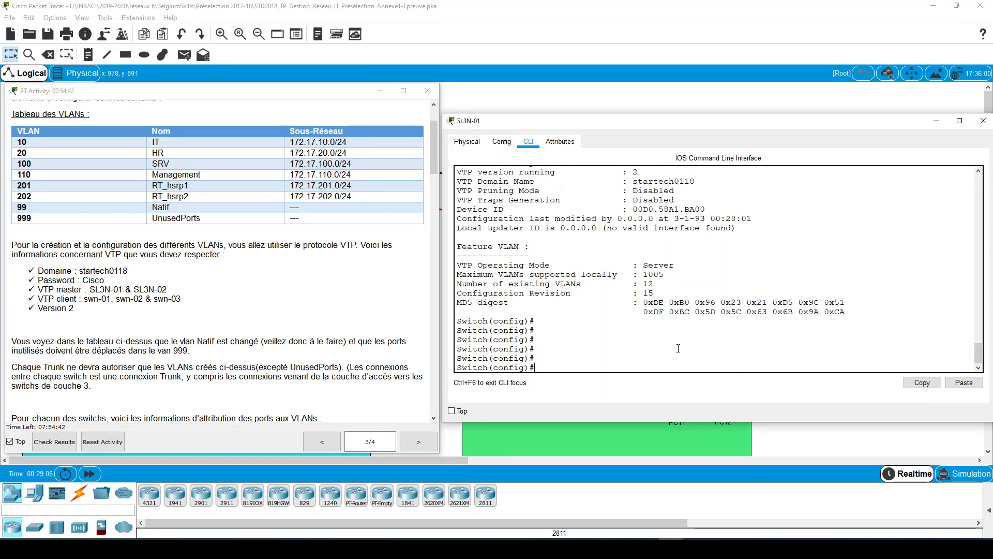
text(vlan 9)
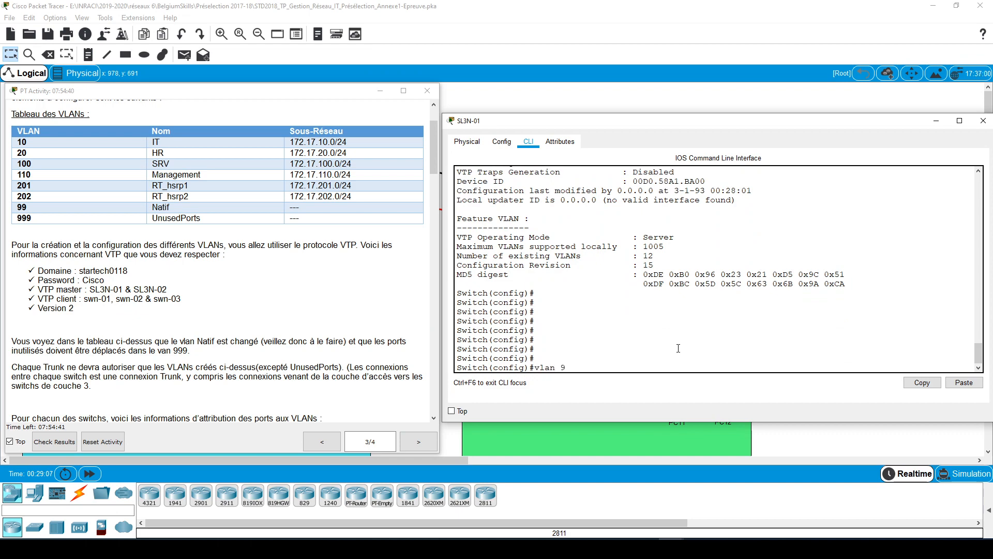
text(99)
key(Return)
- Name VLAN 999 UnusedPorts, matching the name in the VLAN table
text(na)
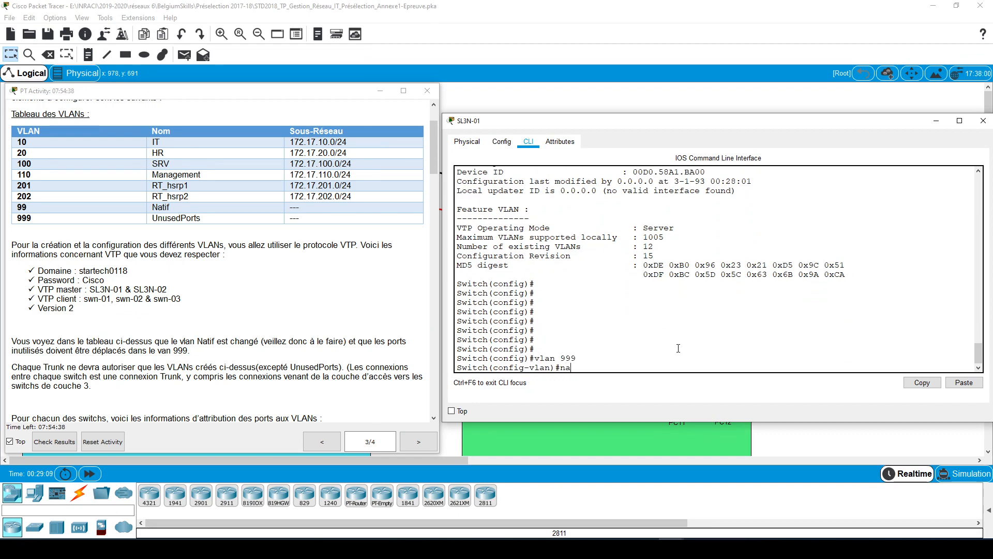
key(Tab)
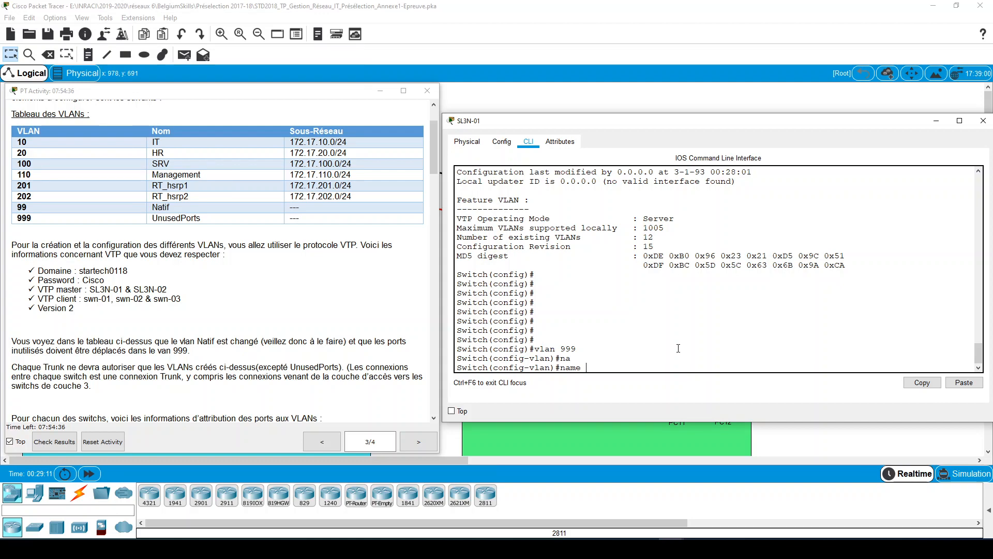
text(Unused)
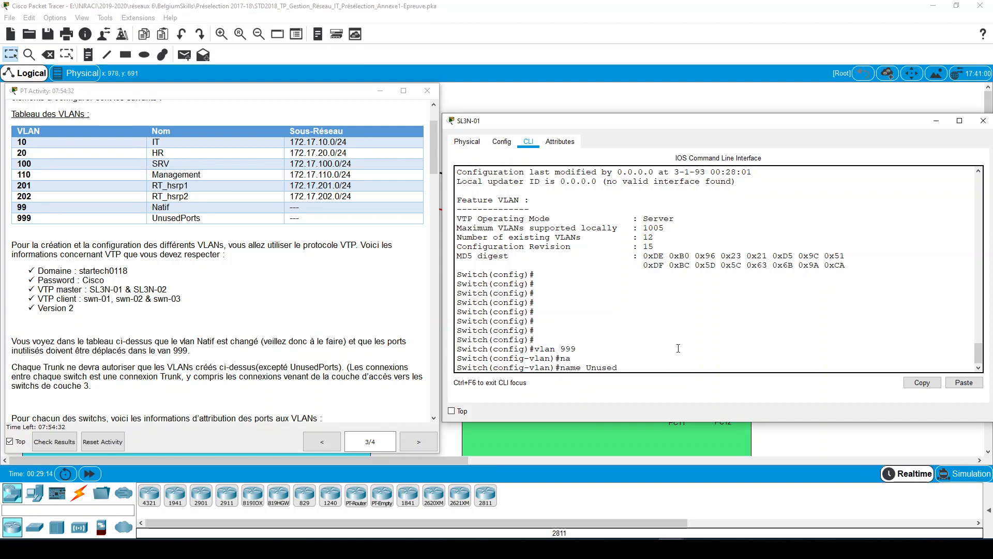
text(Ports)
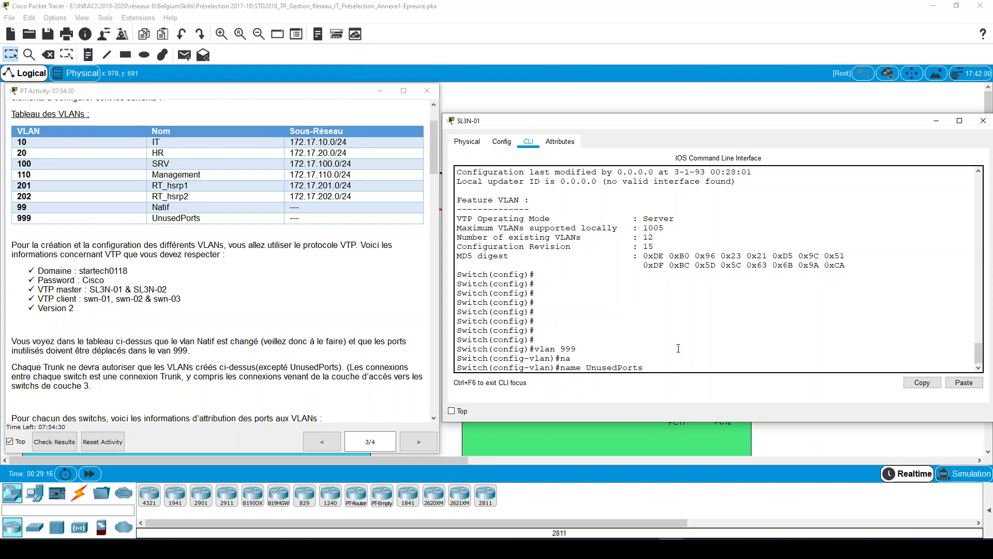
key(Return)
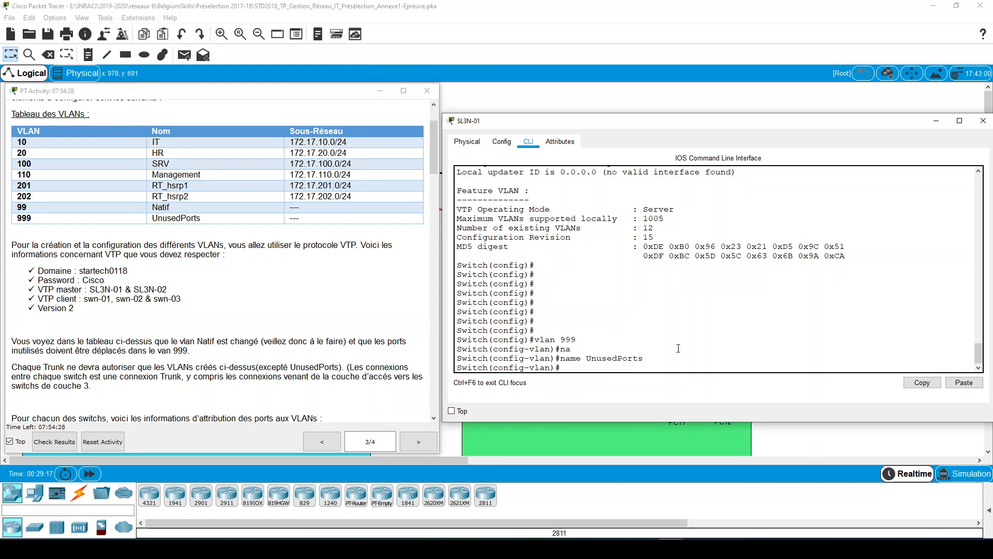
- Leave VLAN configuration for privileged mode and re-enter global configuration mode with conf t
text(!)
key(ctrl+z)
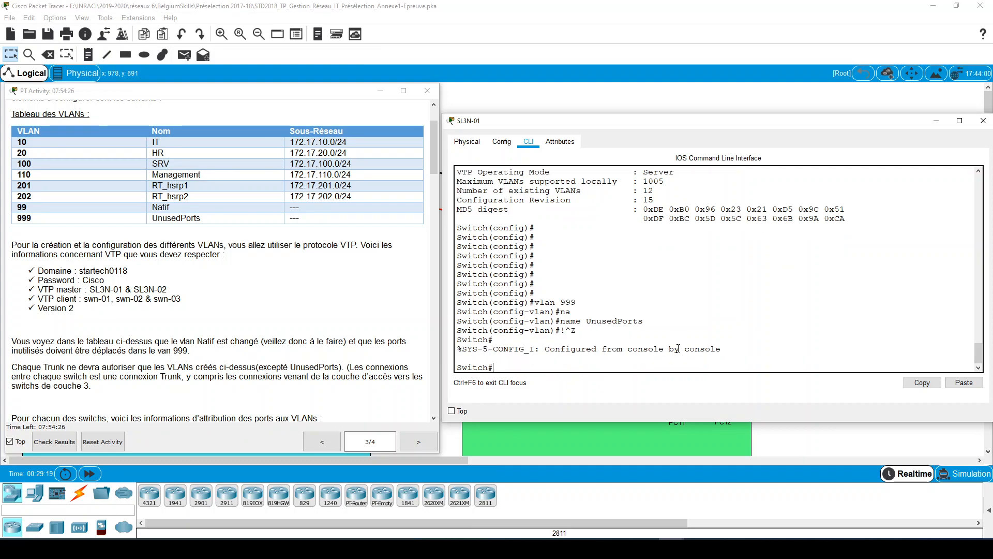
key(Return)
key(Return)
key(Return)
text(conf t)
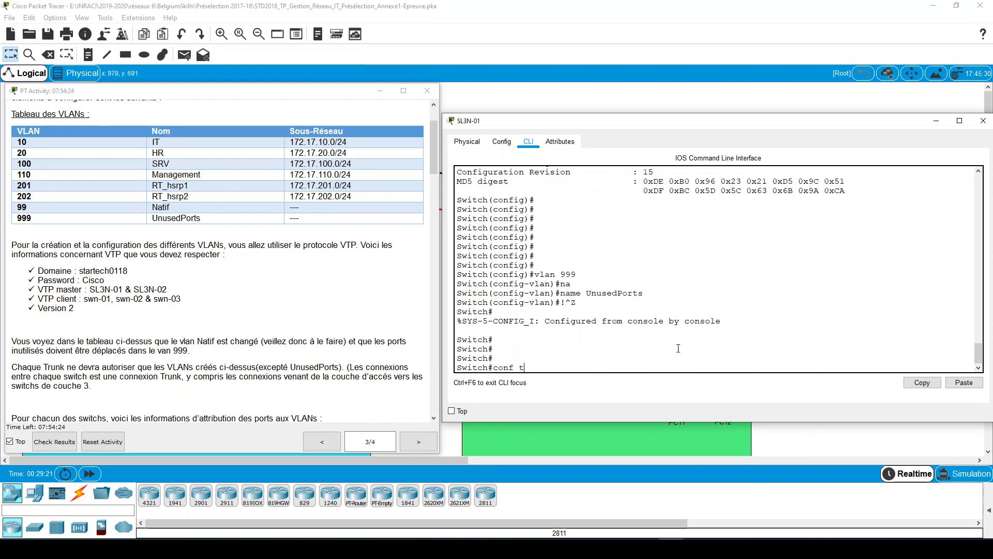
key(Return)
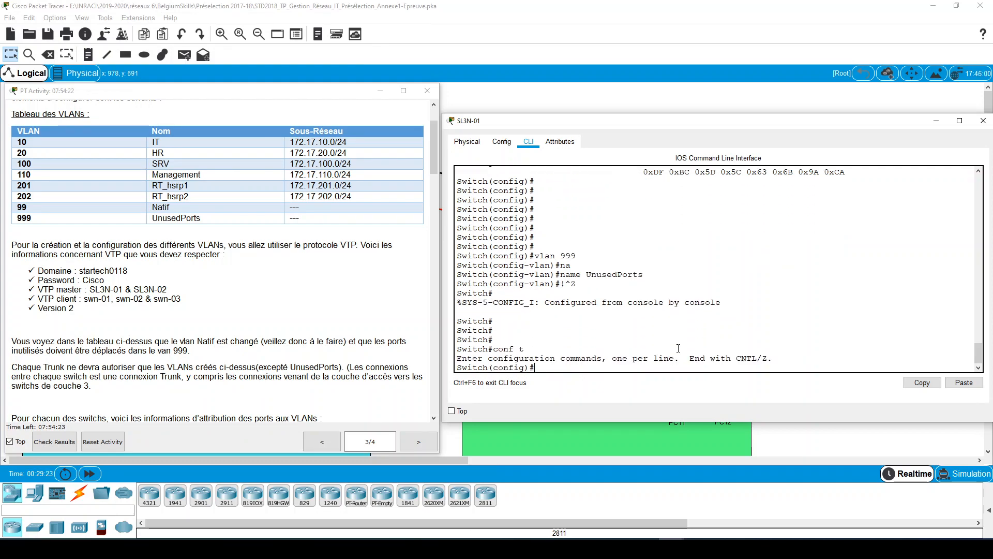
- Start the hostname command on SL3N-01 and shift its window slightly away from the instructions
text(host)
key(Tab)
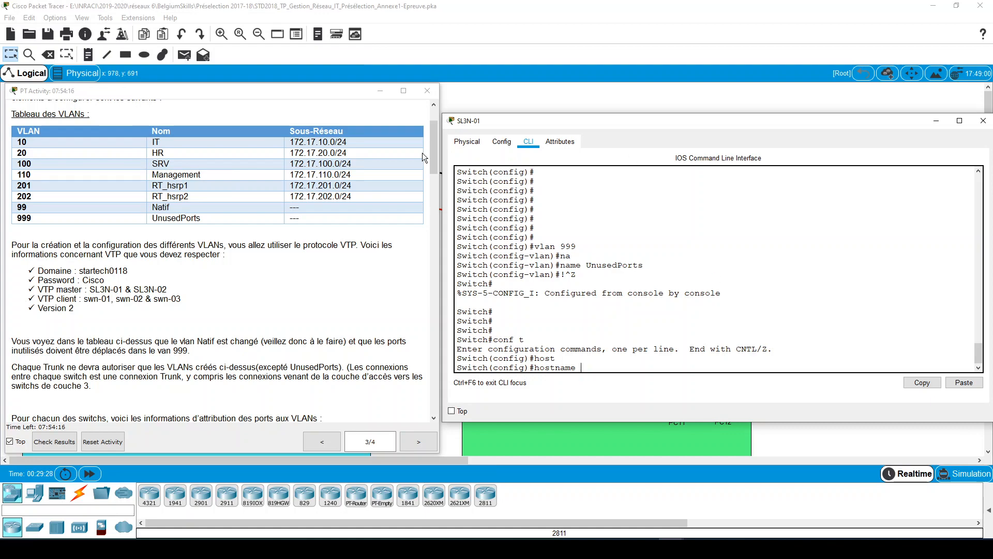
mouse_move(467, 123)
mouse_down()
mouse_move(499, 119)
mouse_move(476, 119)
mouse_up()
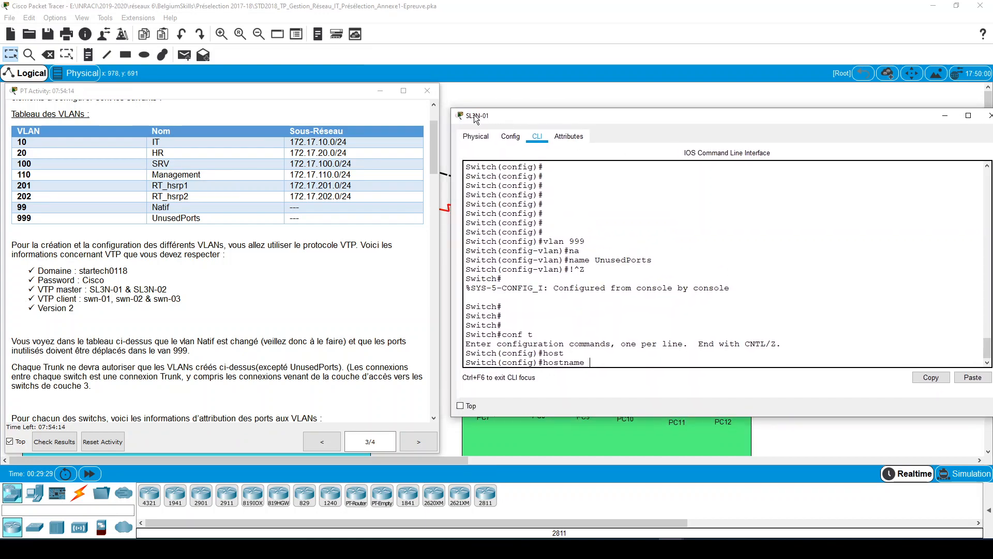
text(!!!!!)
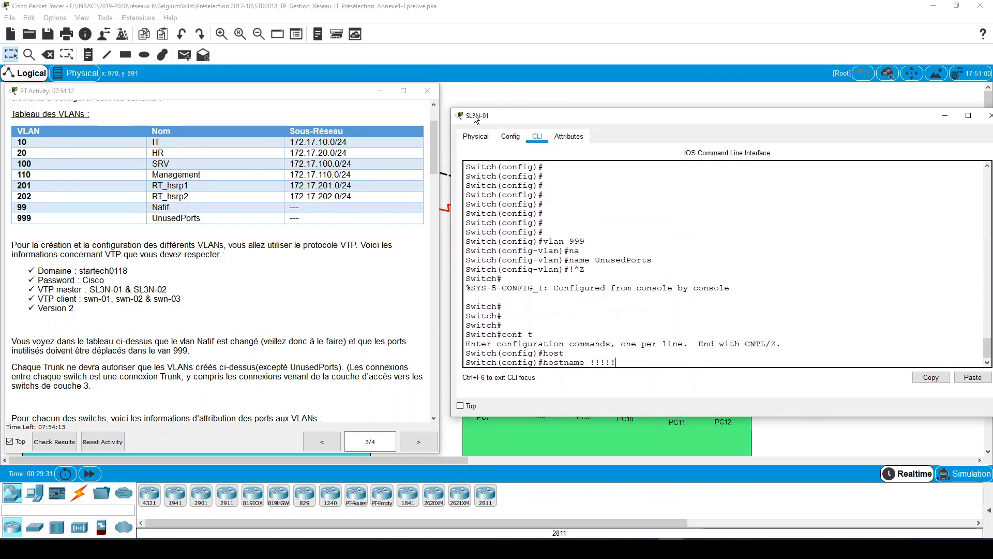
text(!!!!)
key(BackSpace)
key(BackSpace)
key(BackSpace)
key(BackSpace)
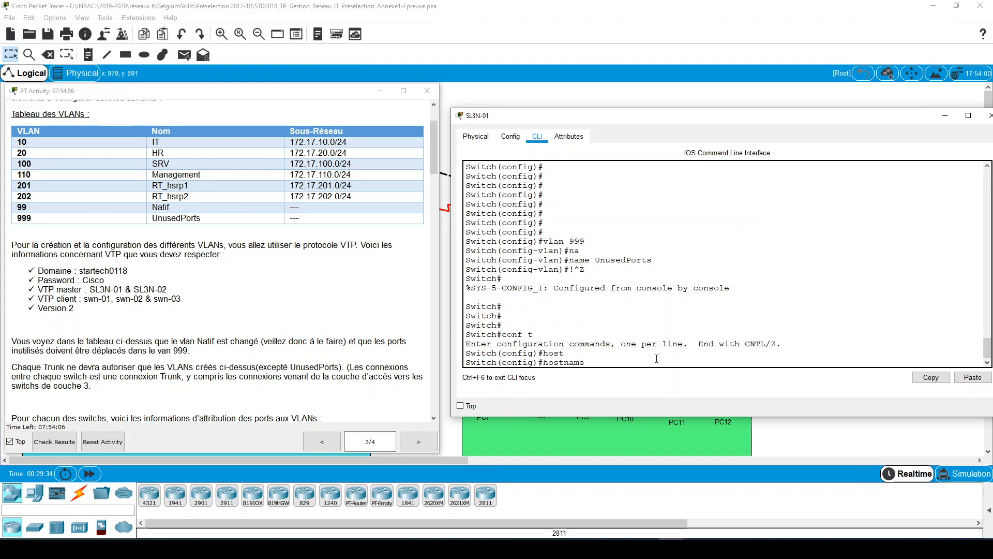
- Complete the hostname command with the name SLN-01
text(SLN-01)
key(Return)
key(Return)
key(Return)
key(Return)
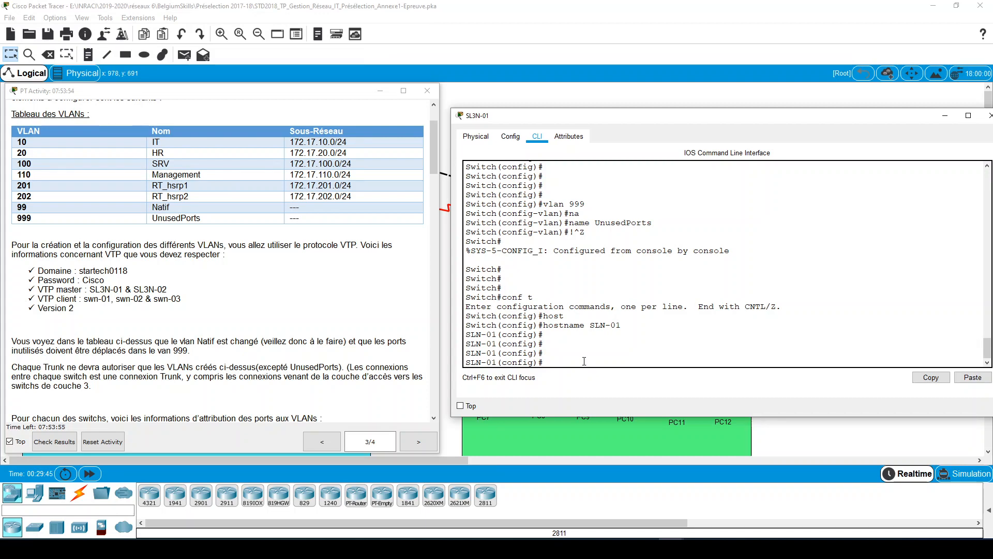
key(Return)
key(Return)
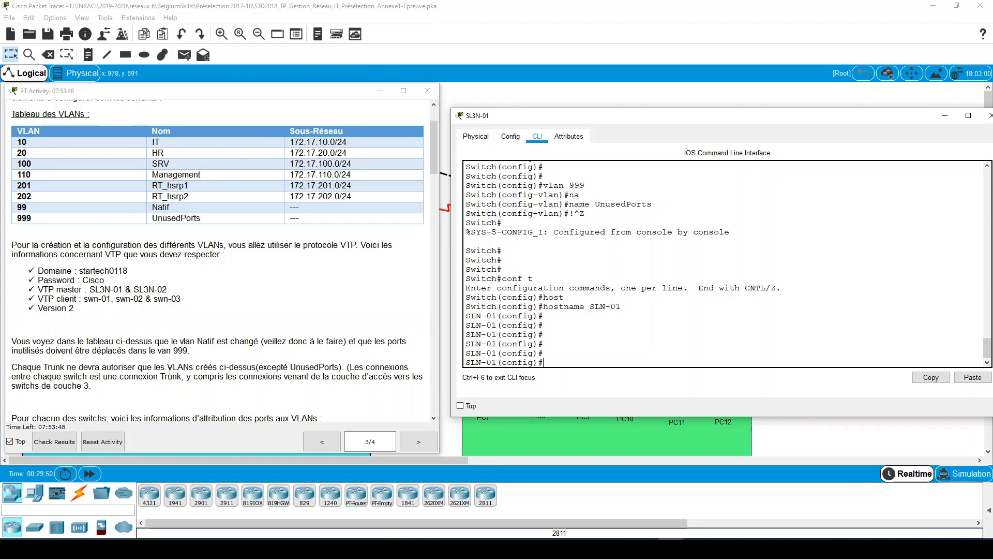
- Examine the trunk requirements and the table assigning each switch's ports to VLANs in the Task 3 instructions
scroll(285, 303, down, 2)
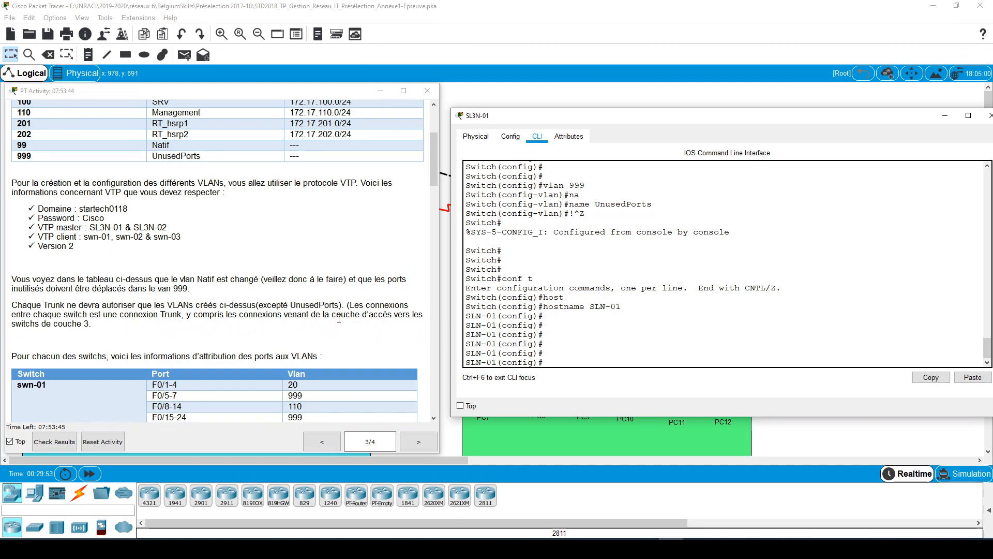
scroll(309, 331, down, 5)
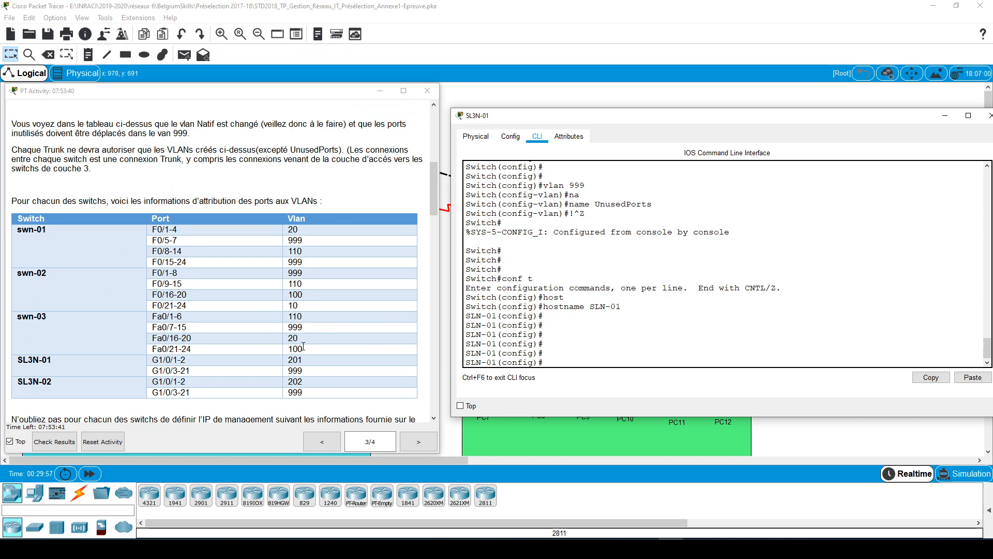
scroll(305, 350, down, 3)
scroll(304, 349, down, 3)
scroll(304, 349, up, 3)
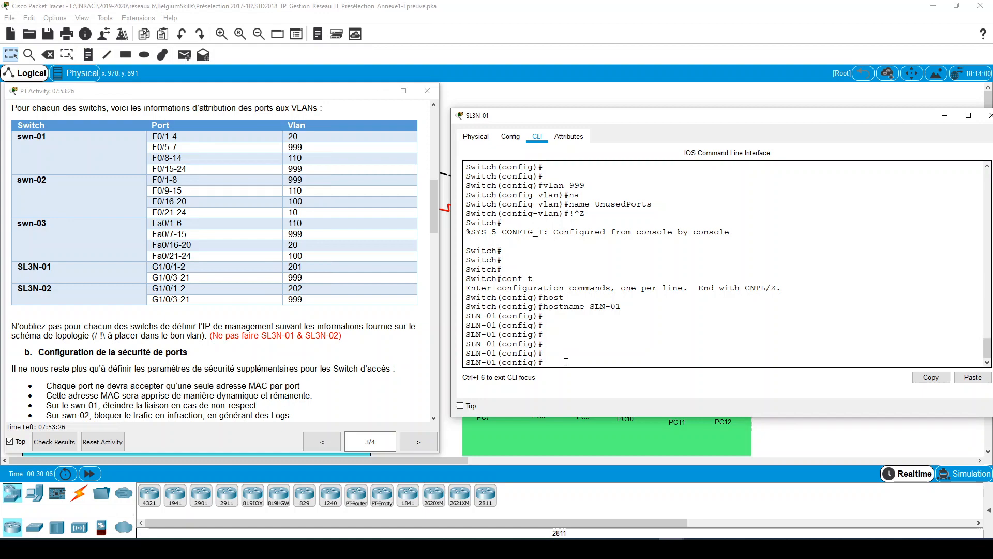
key(Return)
key(Return)
key(Return)
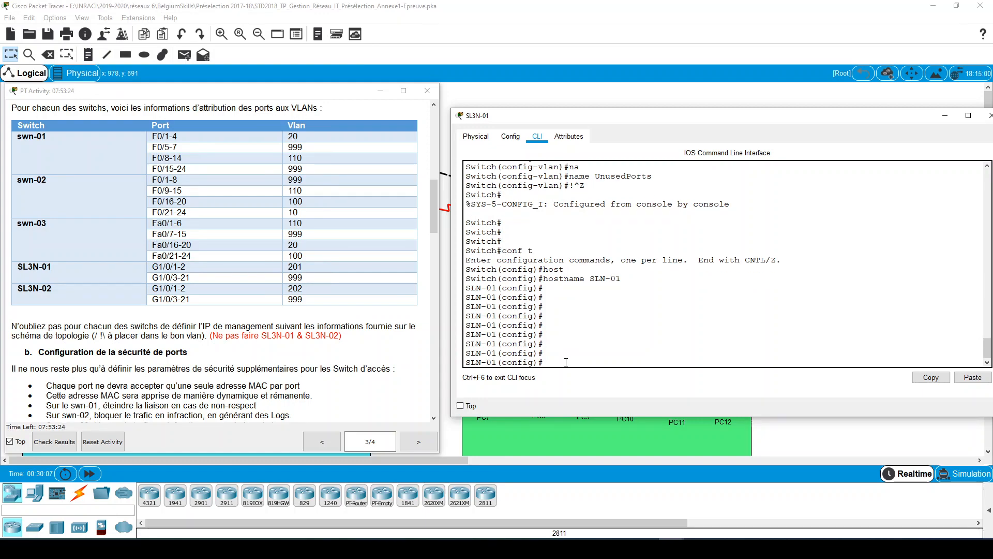
- Try to enter interface range configuration for g1/01-2 on the switch
text(int )
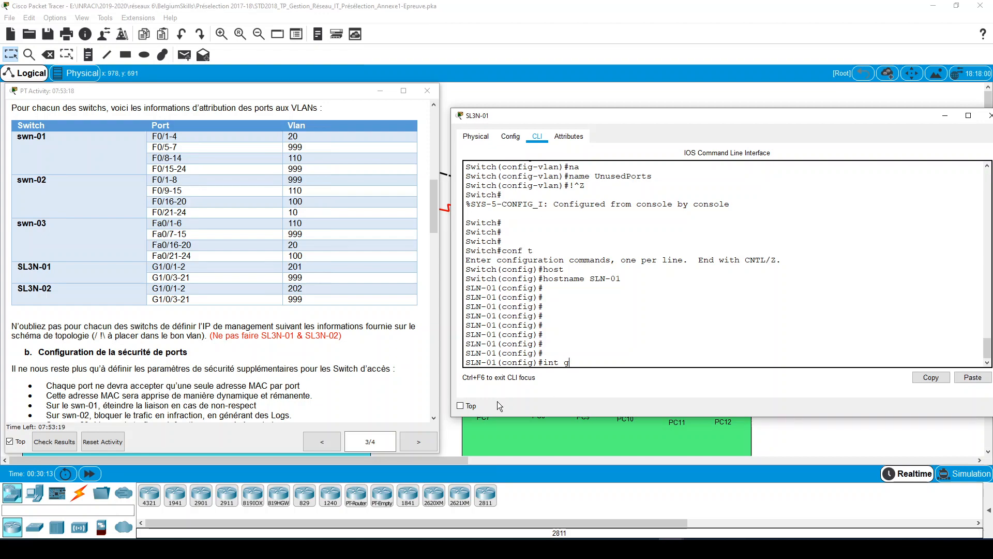
text(g1/01-2)
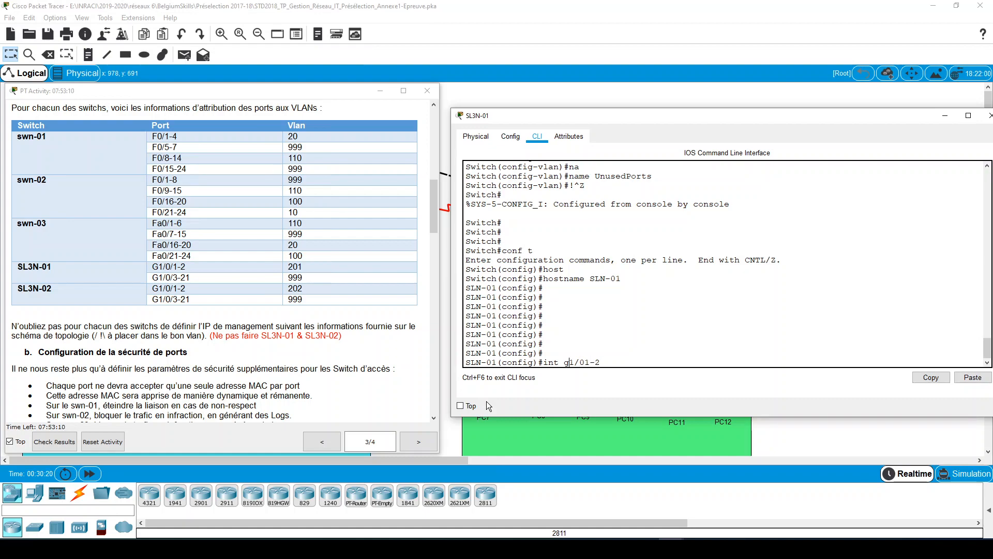
key(Left)
text(ran)
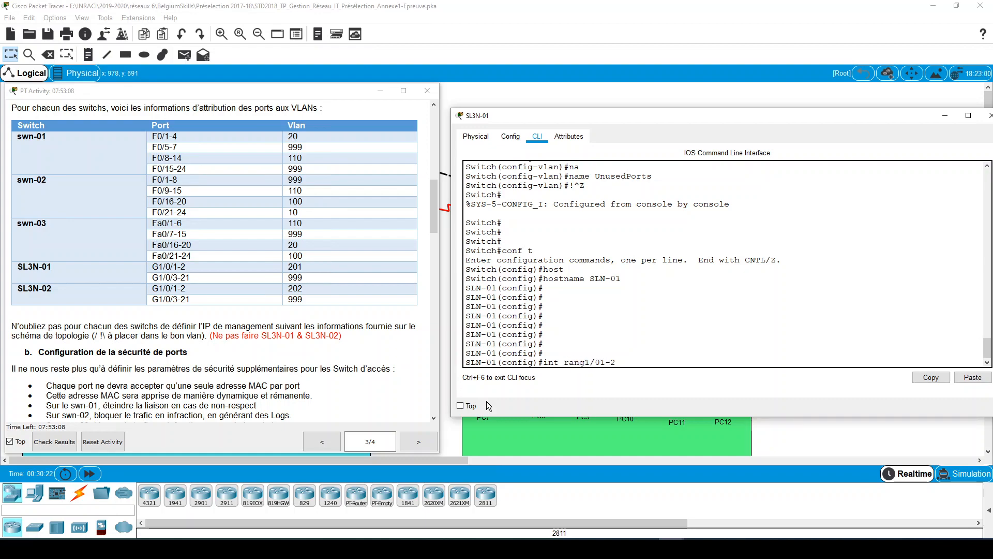
key(Return)
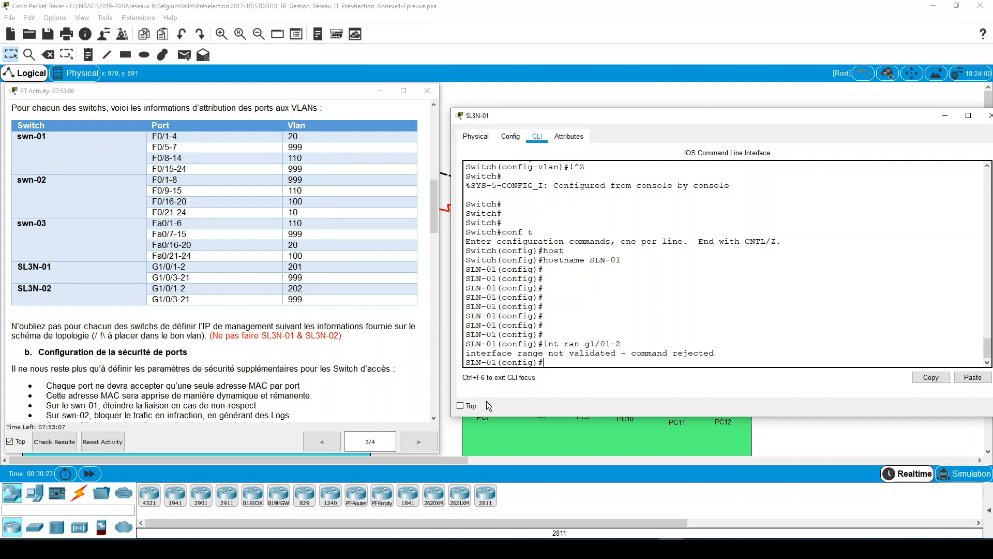
- Correct the interface range to g1/0/1-2 and enter its configuration mode
key(Up)
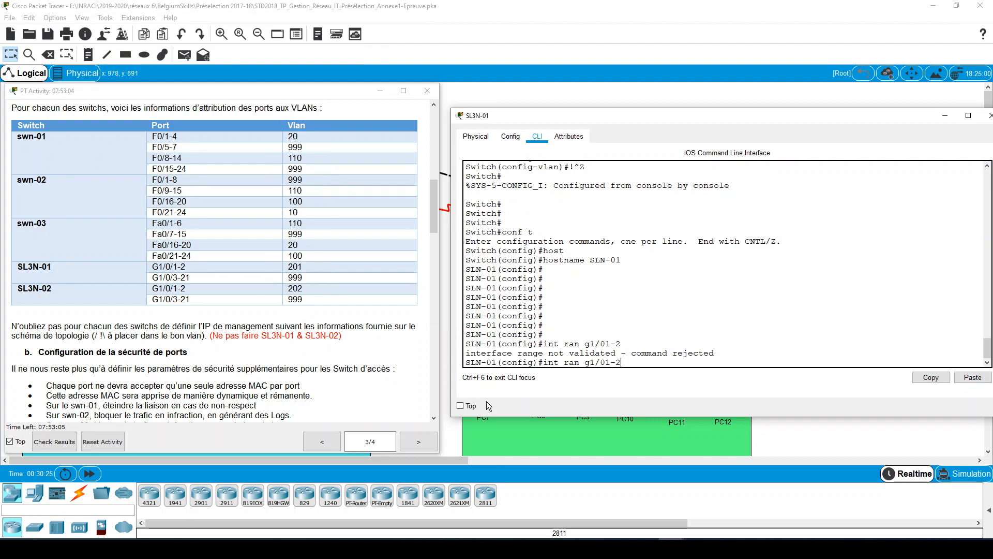
key(Left)
key(Left)
key(Left)
text(/)
key(Return)
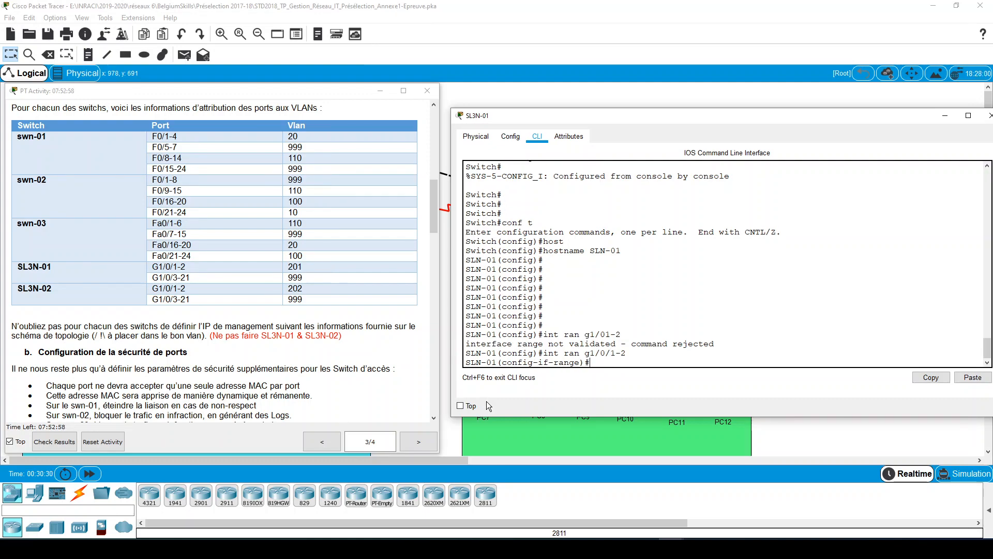
- Set the interface range g1/0/1-2 to switchport mode access
text(sw)
key(Tab)
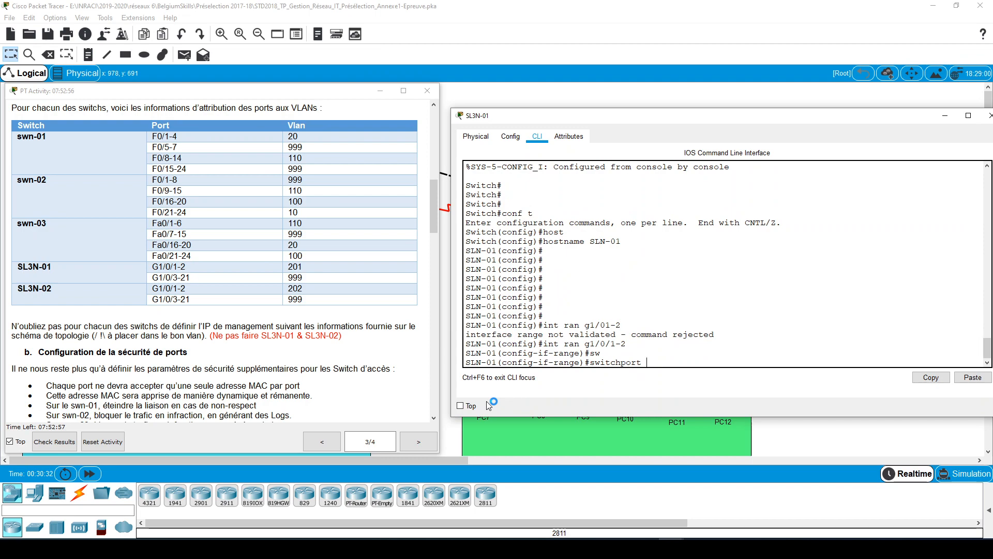
text(mo)
key(Tab)
text(acc)
key(Tab)
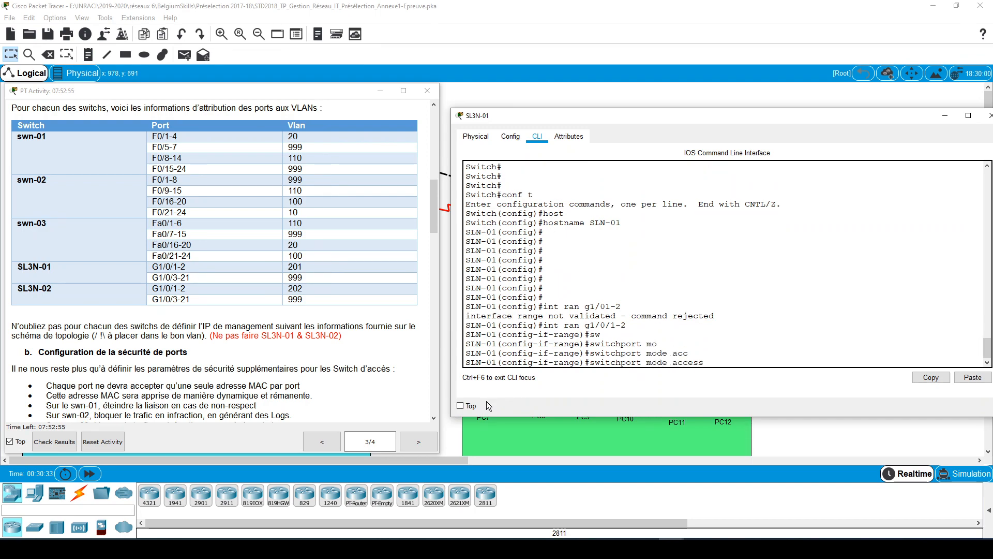
key(Return)
- Assign the interface range g1/0/1-2 to access VLAN 201
text(sw)
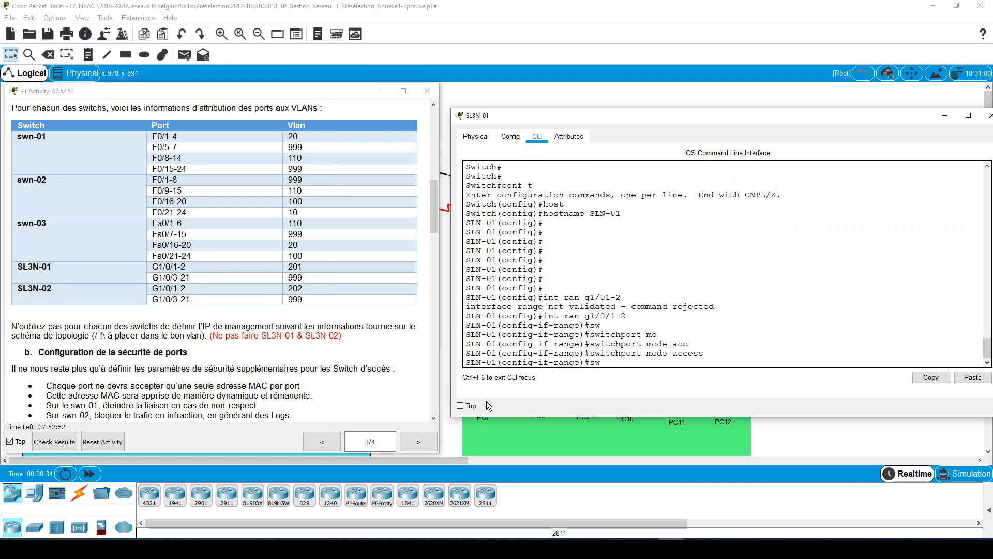
key(Tab)
text(sc)
key(Tab)
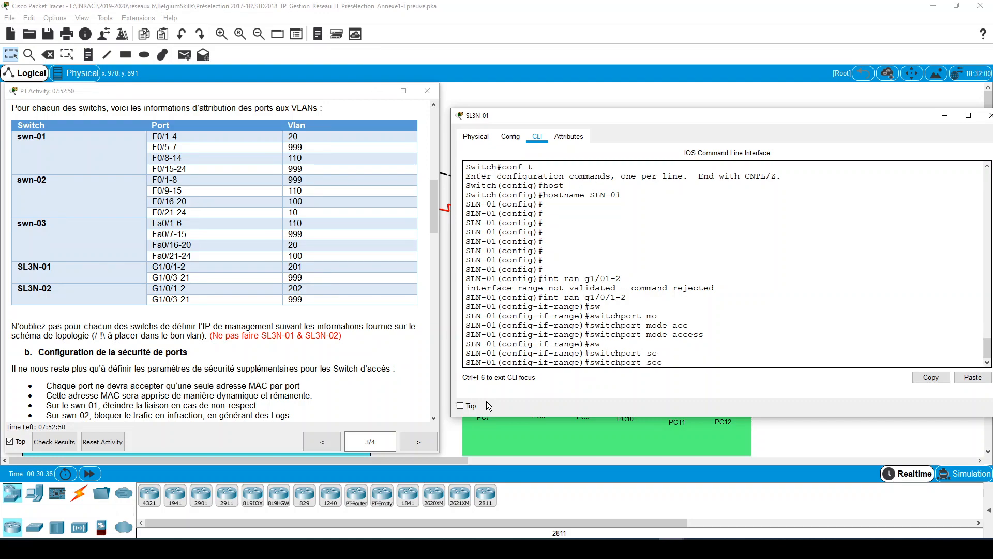
key(BackSpace)
key(BackSpace)
text(access)
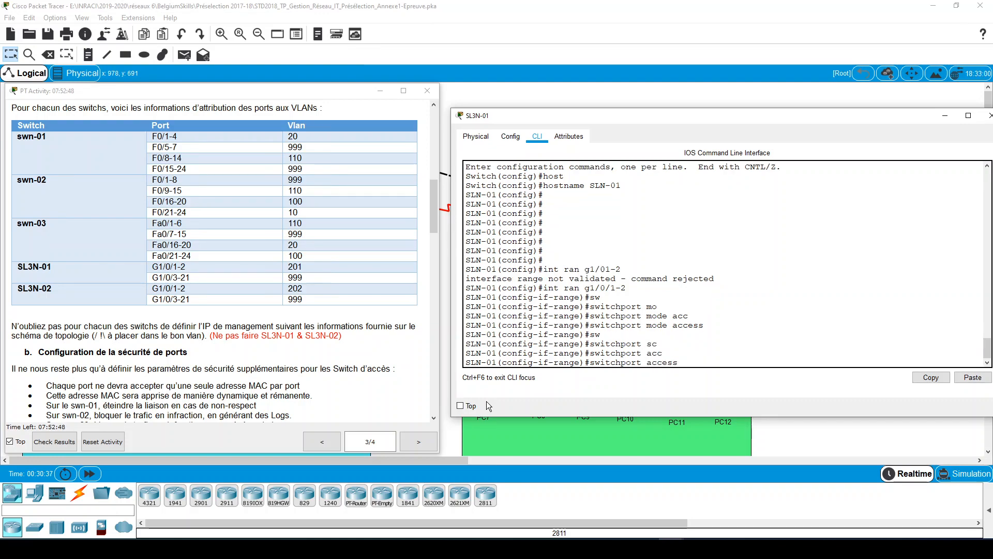
key(Tab)
text(vl)
key(Tab)
text(201)
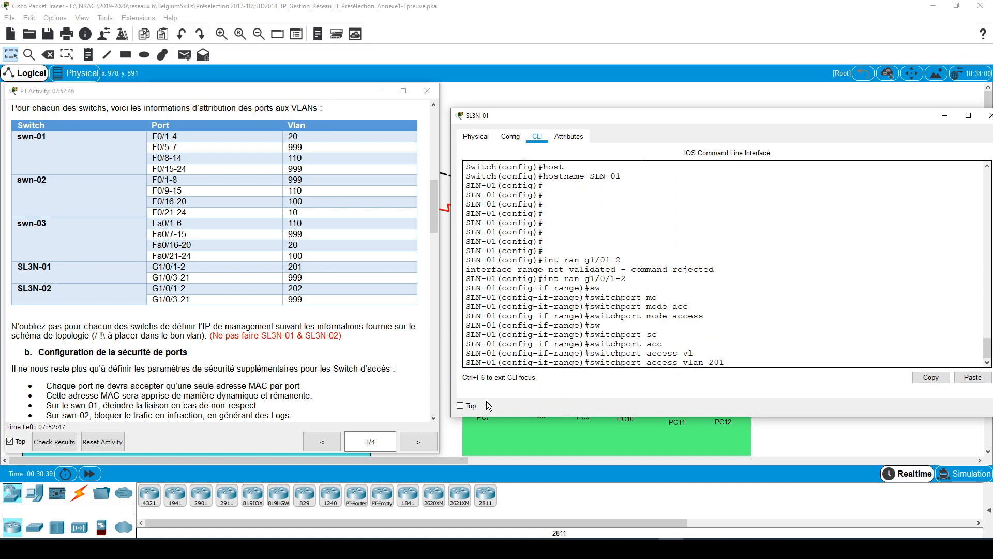
key(Return)
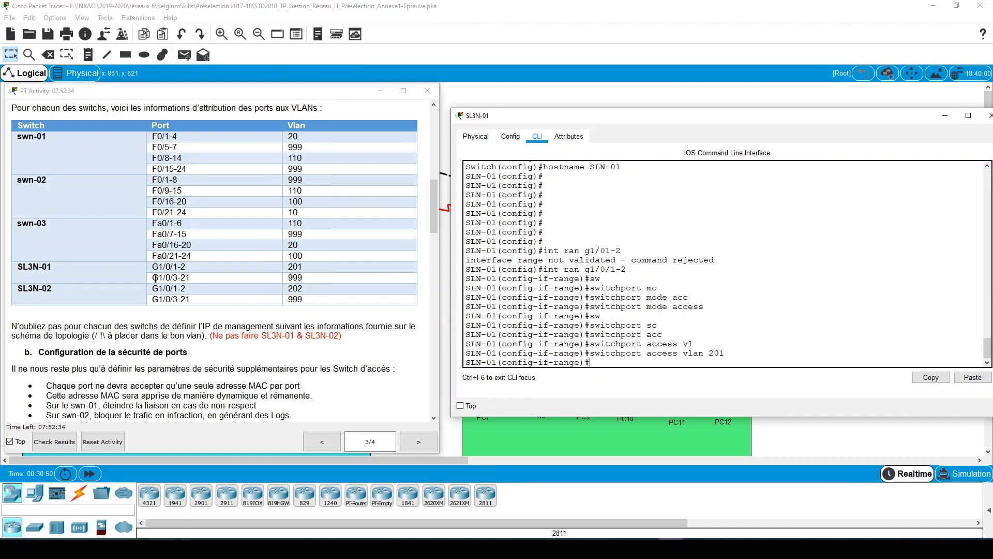
- Enter interface range configuration for SL3N-01's unused ports g1/0/3-21 listed in the assignment table
drag(155, 279, 190, 278)
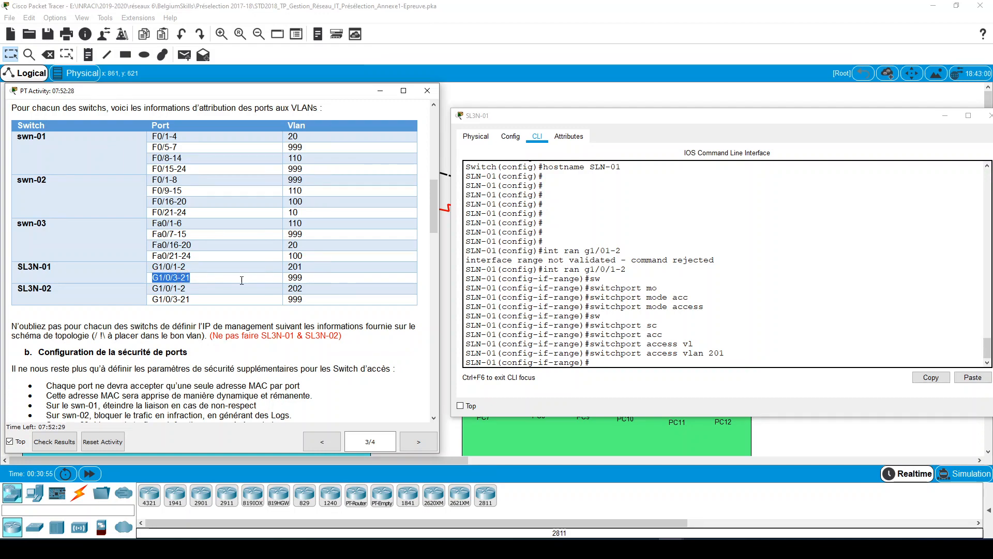
drag(290, 280, 312, 281)
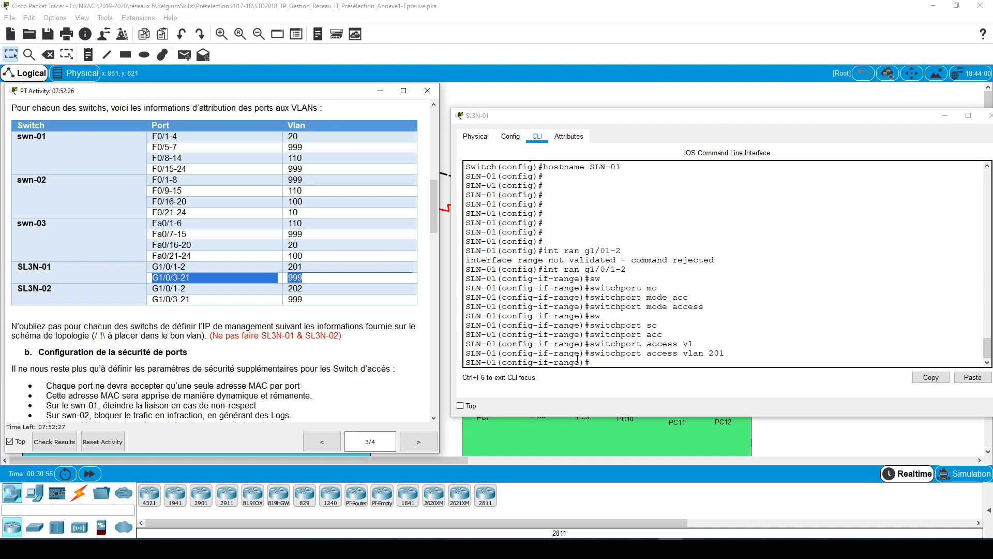
click(602, 365)
text(i)
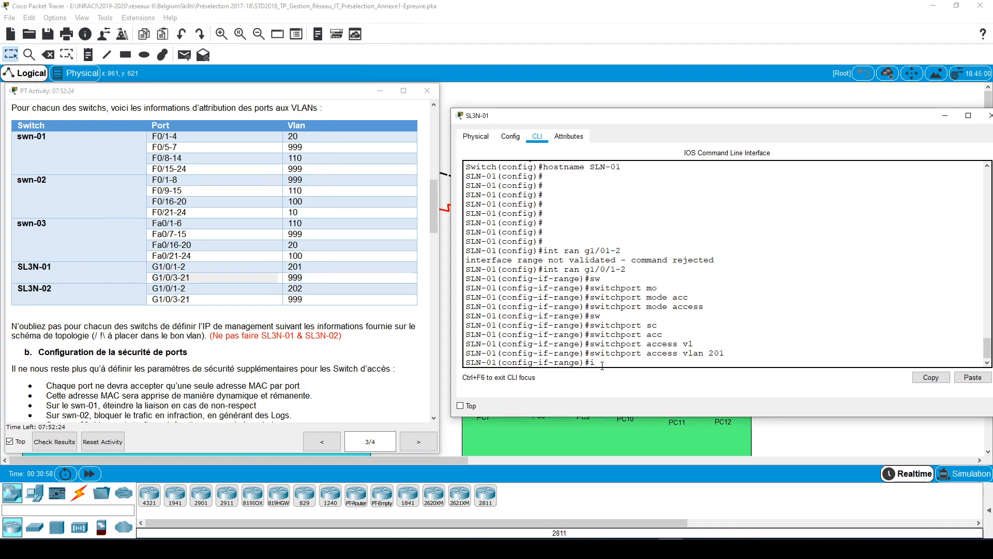
text(nt ran g1/0/3-2)
text(1)
key(Return)
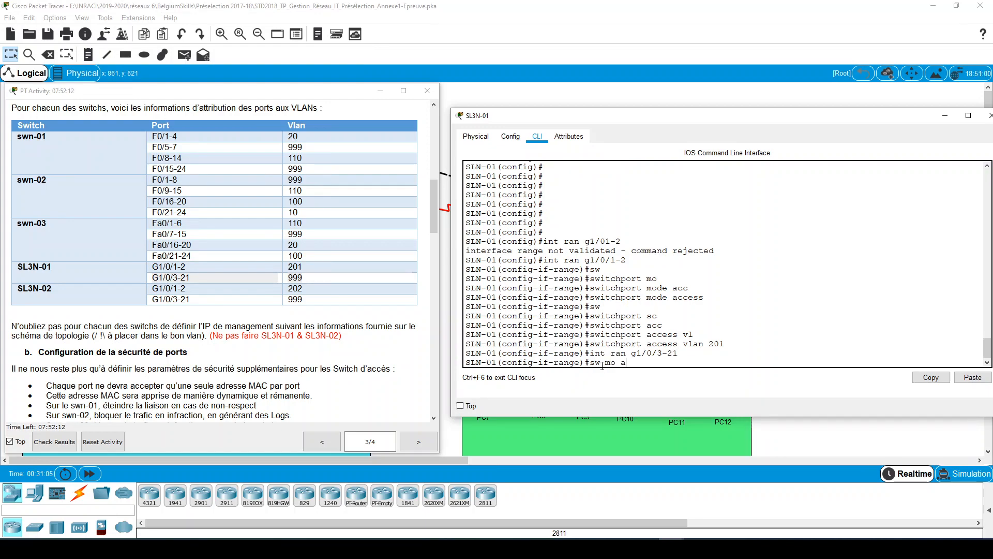
- Set the interface range g1/0/3-21 to access mode and assign it to VLAN 999
text(sw mo acc)
key(Return)
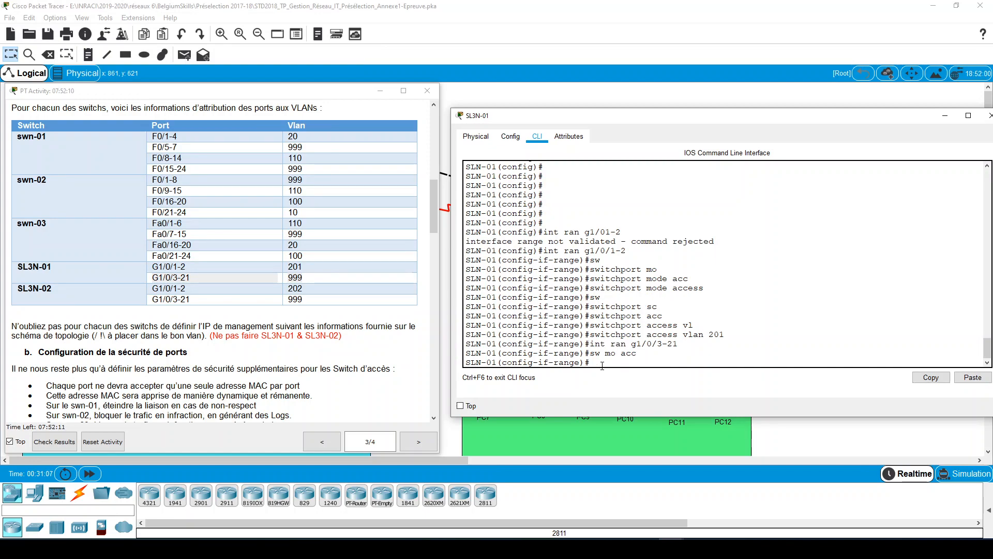
text(sw acc vl 999)
key(Return)
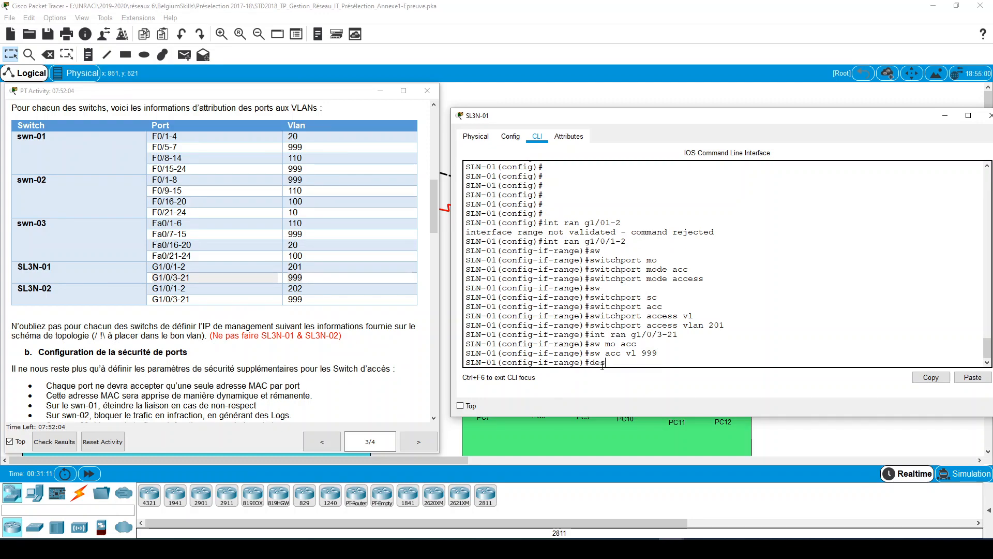
- Give the interface range g1/0/3-21 the description N.C
text(des)
key(Tab)
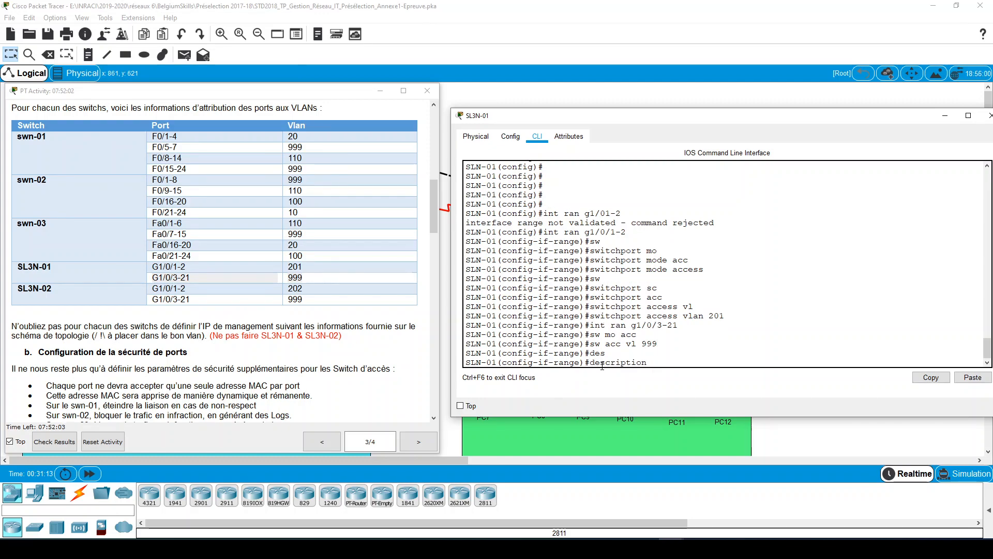
text(n N)
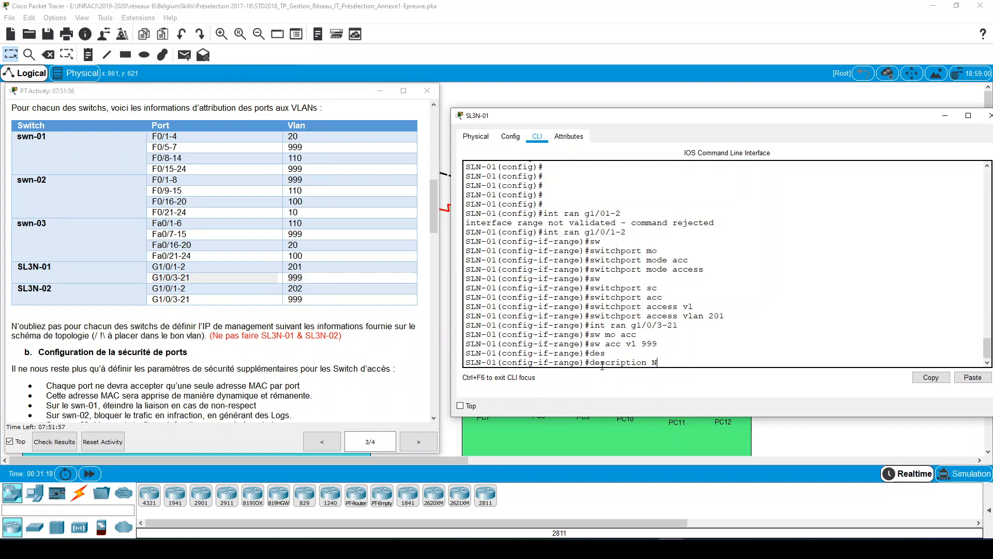
text(.C)
key(Return)
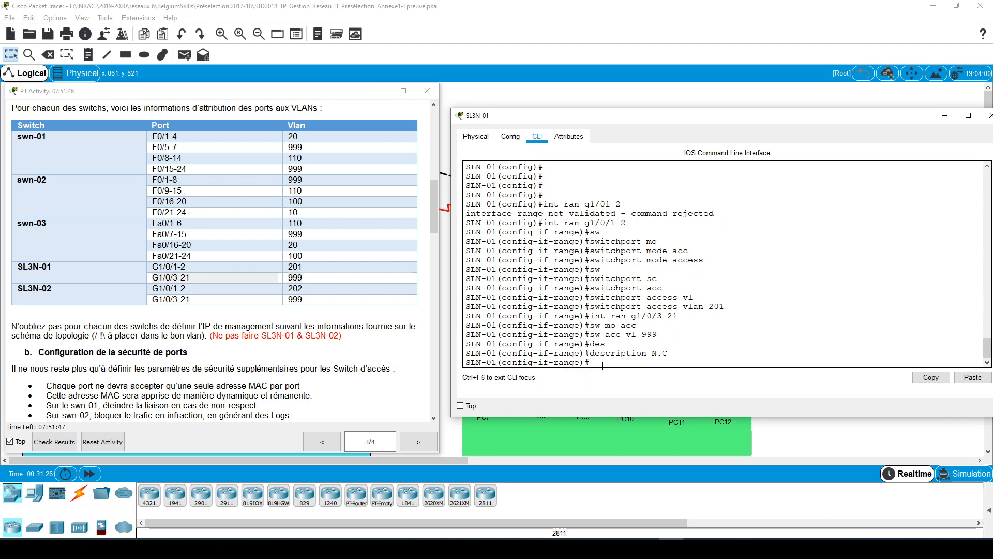
- Shut down all the interfaces in the range g1/0/3-21
text(SHUT)
key(Tab)
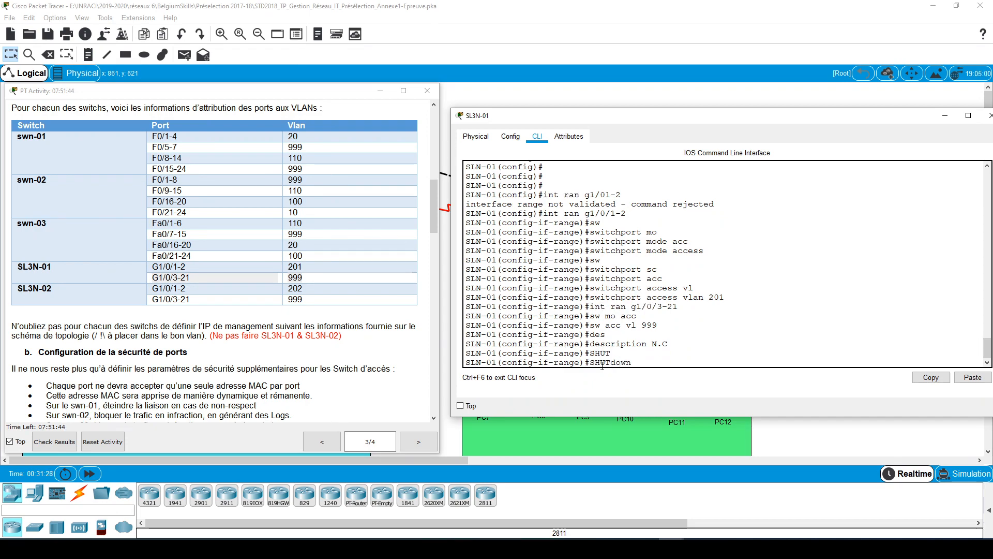
key(Return)
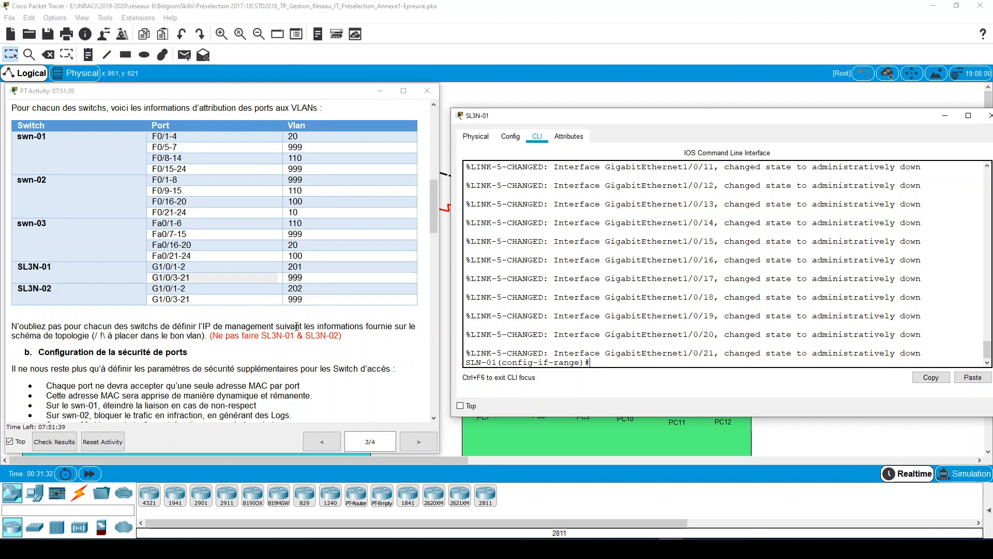
- Review the VLAN table, SL3N-01's port assignments and the spanning-tree and routing requirements in the Task 3 instructions
scroll(296, 326, up, 10)
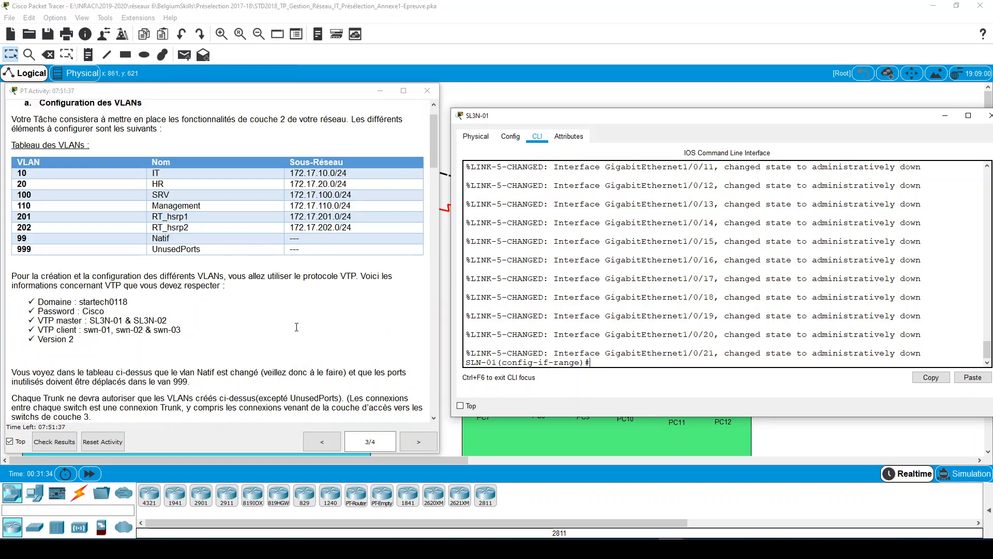
scroll(296, 326, down, 10)
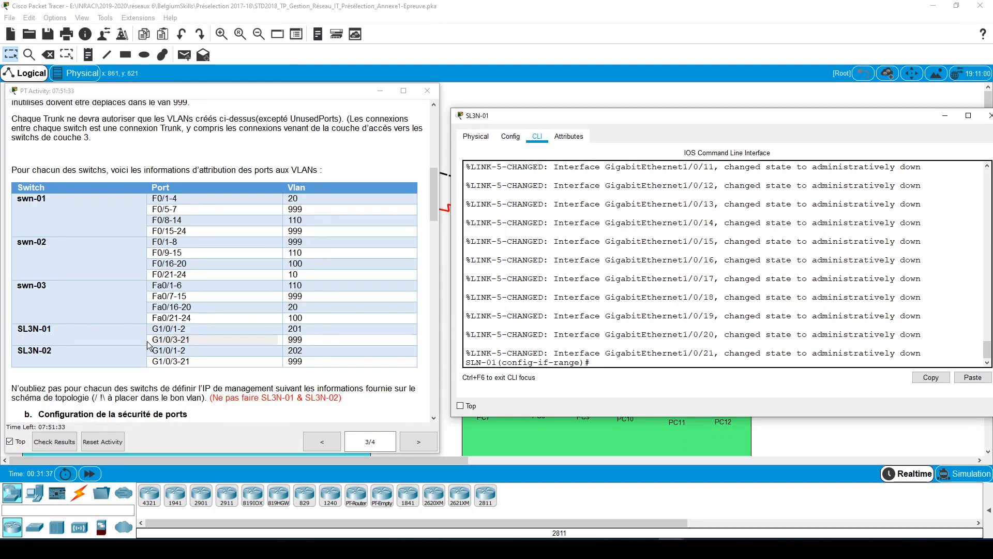
click(176, 328)
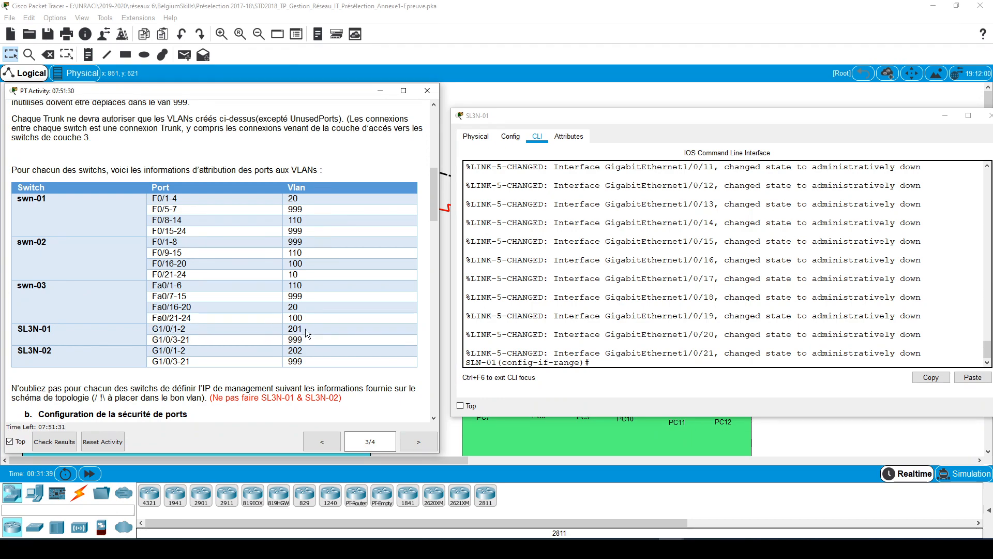
mouse_move(305, 331)
mouse_down()
mouse_move(160, 340)
mouse_move(311, 342)
mouse_up()
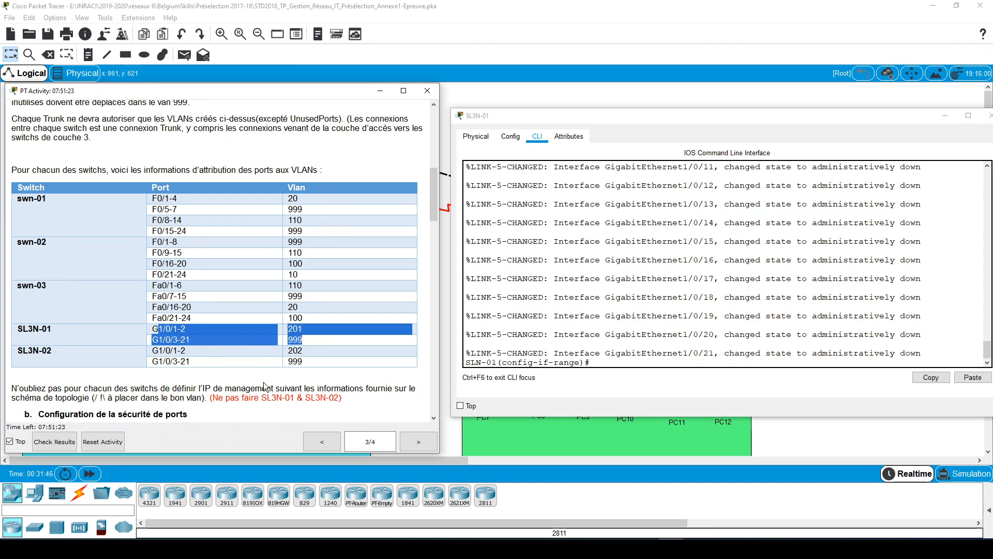
scroll(264, 385, down, 10)
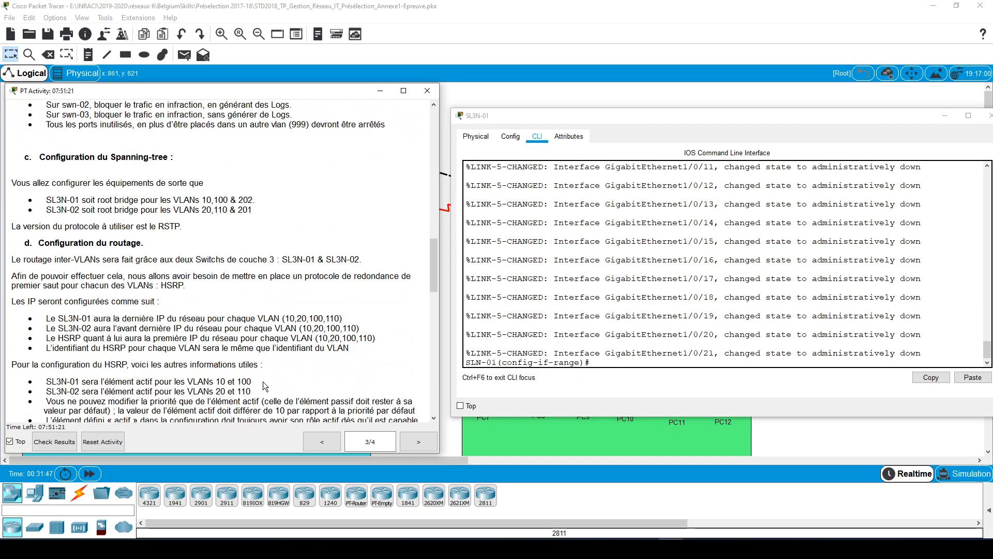
scroll(264, 385, up, 10)
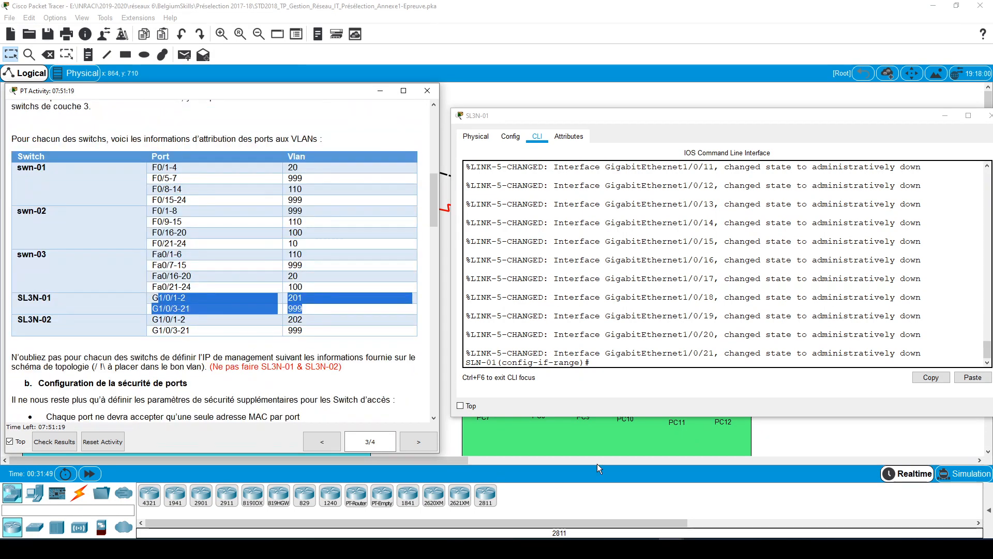
- Switch to the Préselection 2017-18 folder in File Explorer and move its window away from the Packet Tracer windows
mouse_move(139, 548)
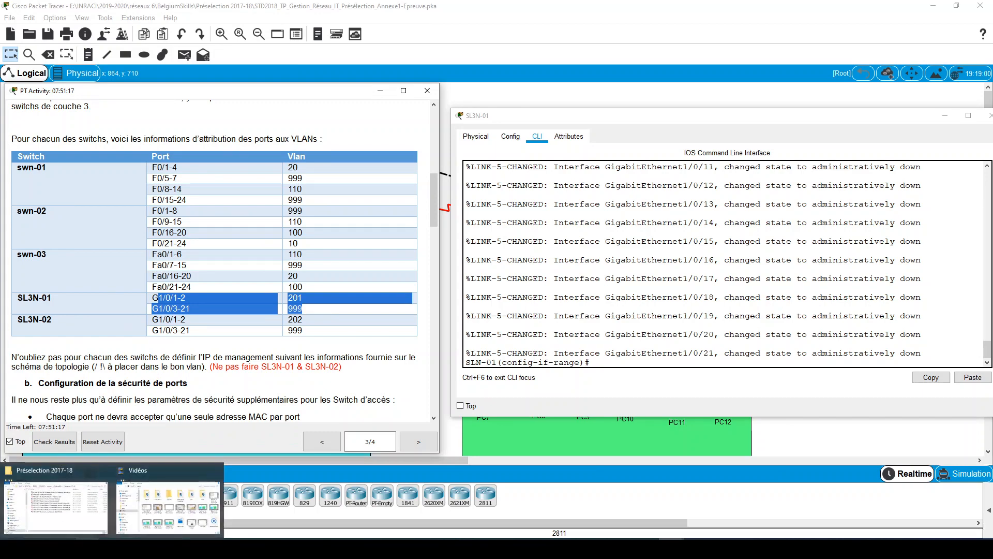
click(56, 504)
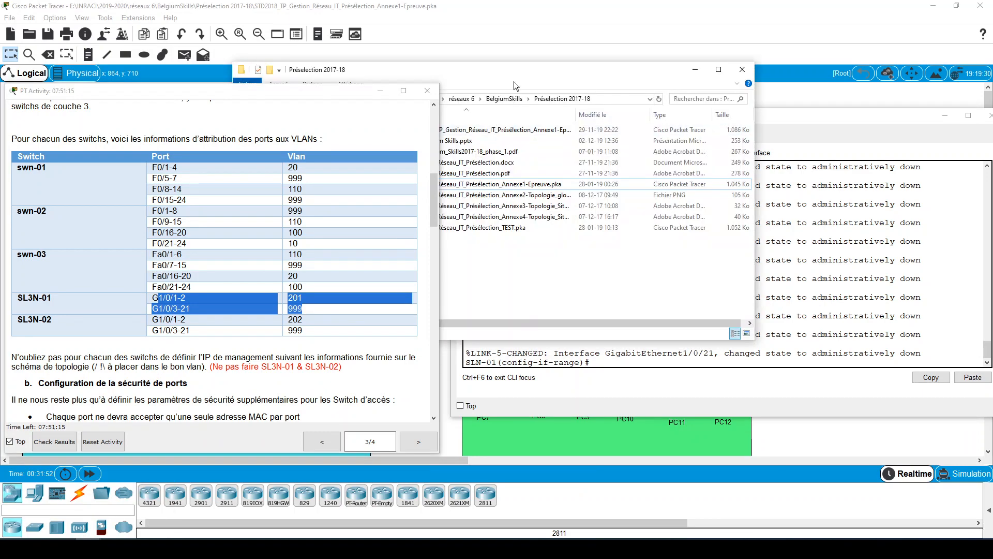
drag(522, 67, 0, 139)
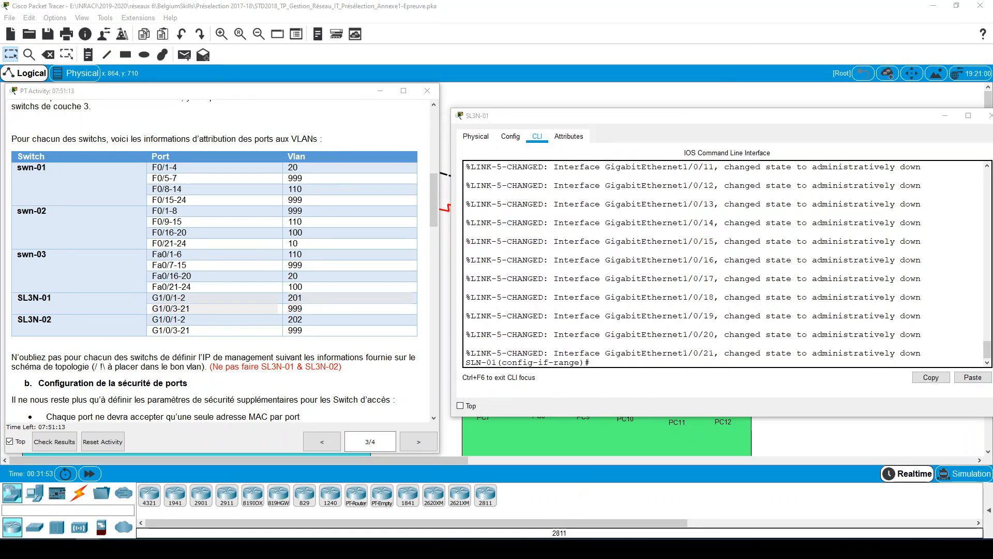
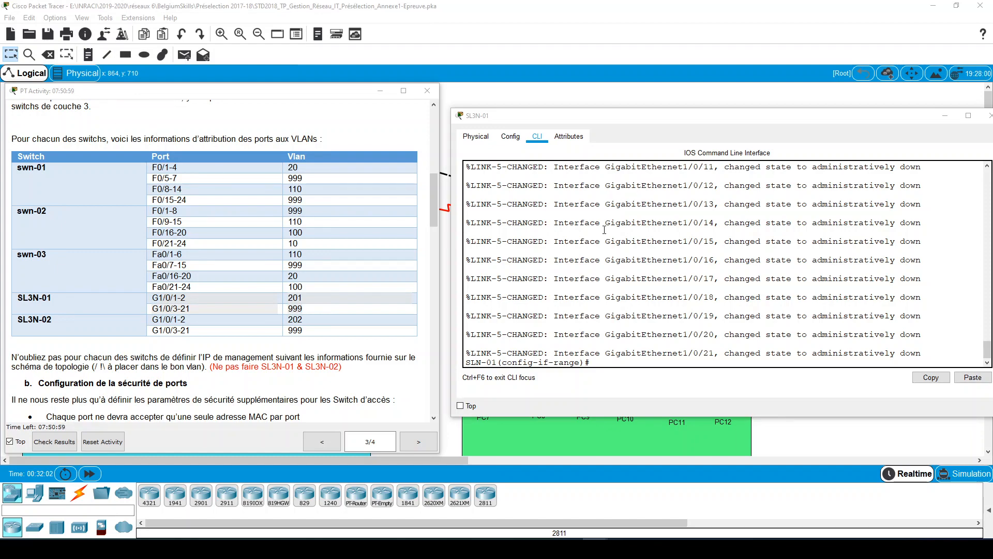
- Switch to the Annexe4-Topologie_Site2 PDF in Acrobat Reader, place its window beside the activity instructions and enlarge the page to 150%
click(793, 102)
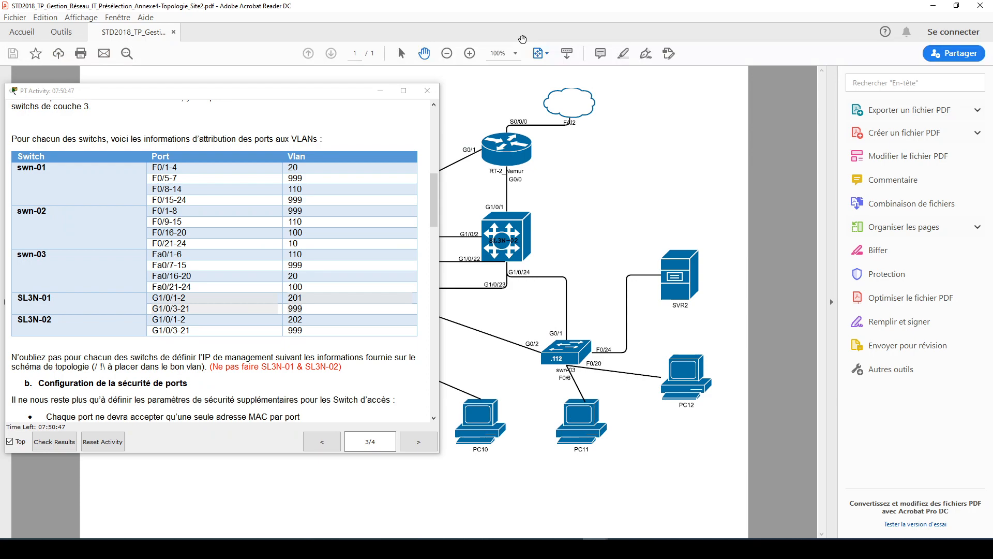
drag(541, 12, 652, 76)
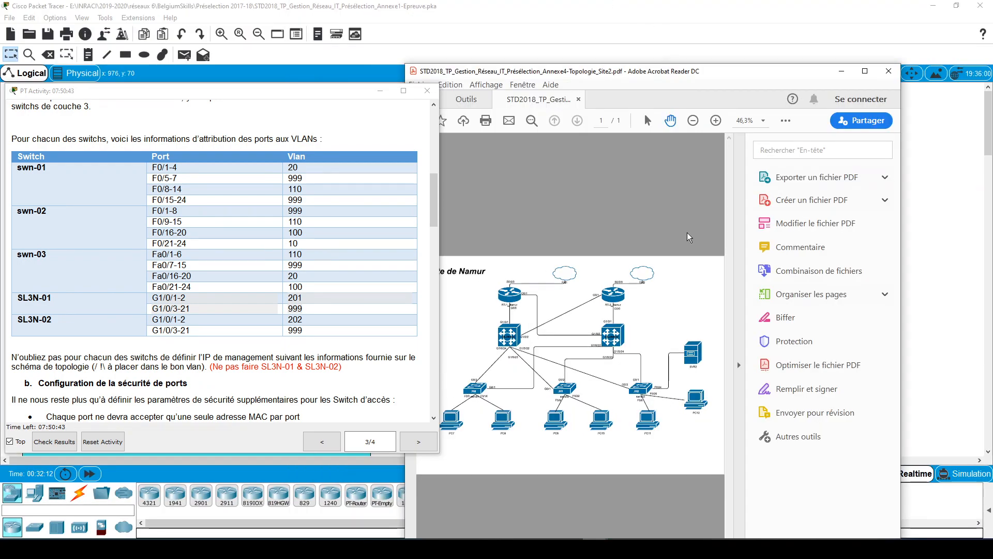
click(739, 365)
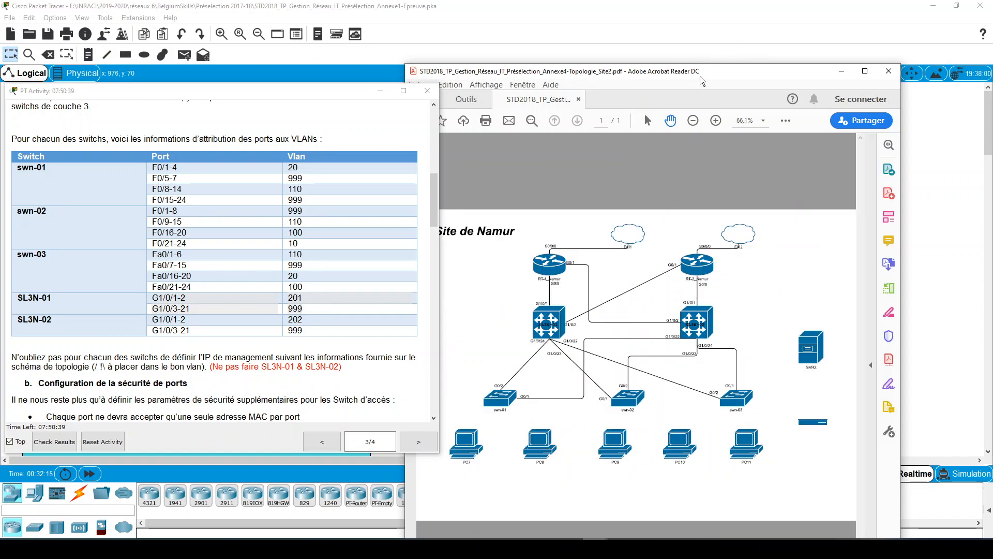
drag(695, 79, 752, 48)
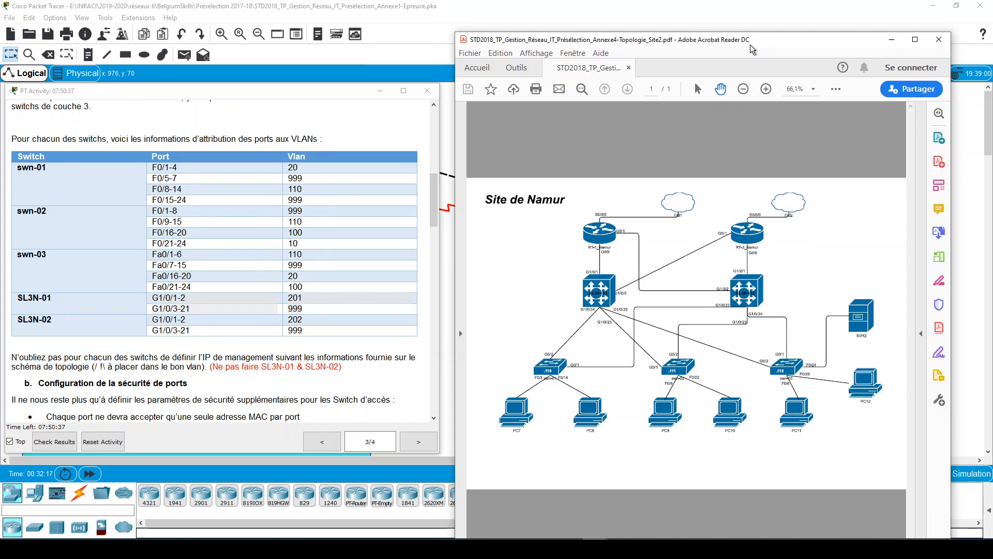
click(766, 89)
click(765, 89)
click(765, 89)
click(766, 89)
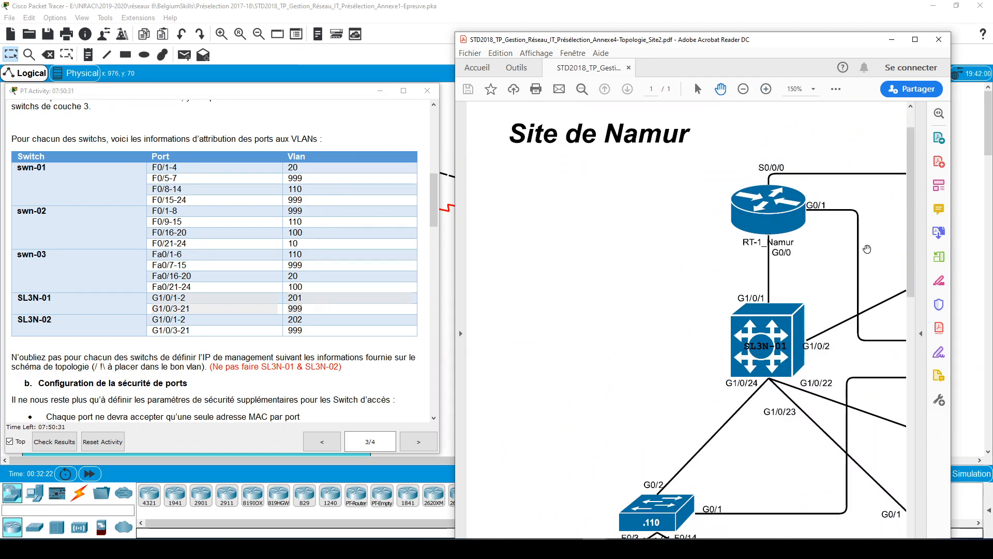
- Trace SL3N-01's links and port numbers to the access switches swn-01 and swn-02 in the Namur topology diagram
scroll(790, 288, down, 4)
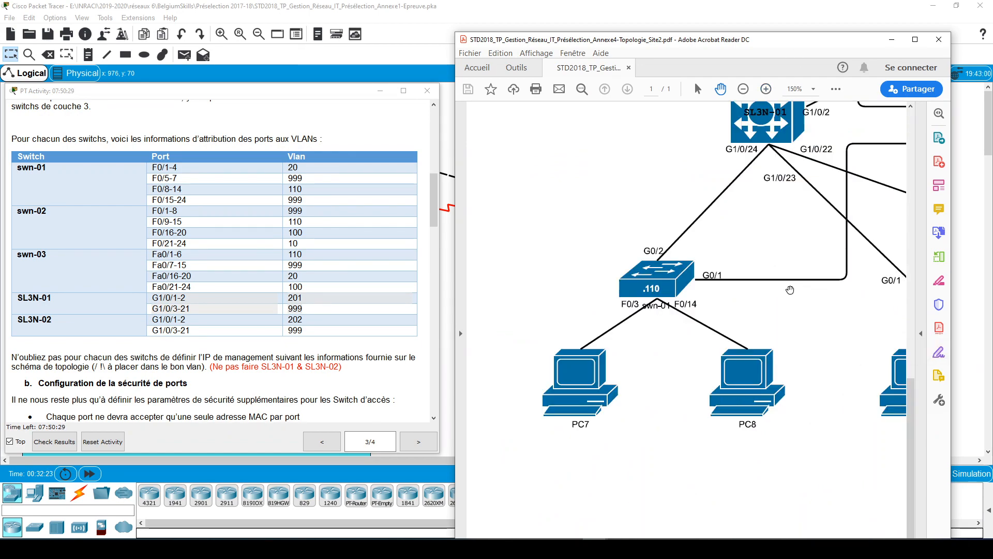
scroll(790, 289, up, 2)
scroll(789, 289, up, 2)
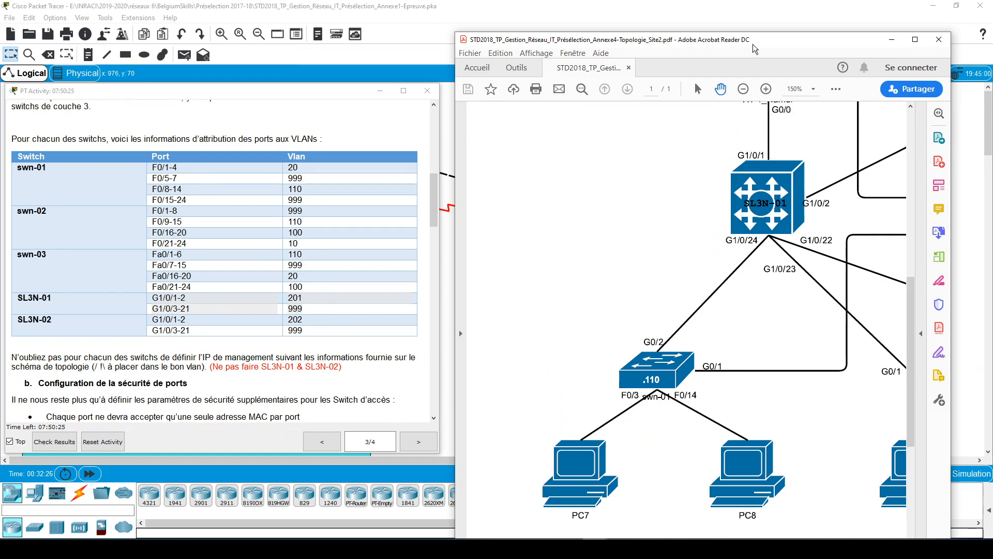
drag(755, 40, 757, 13)
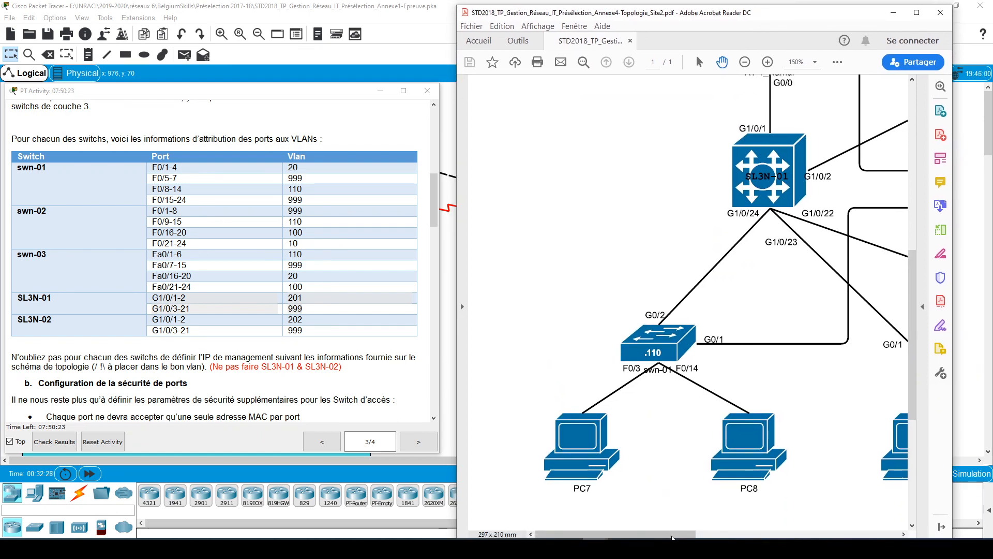
drag(678, 534, 721, 536)
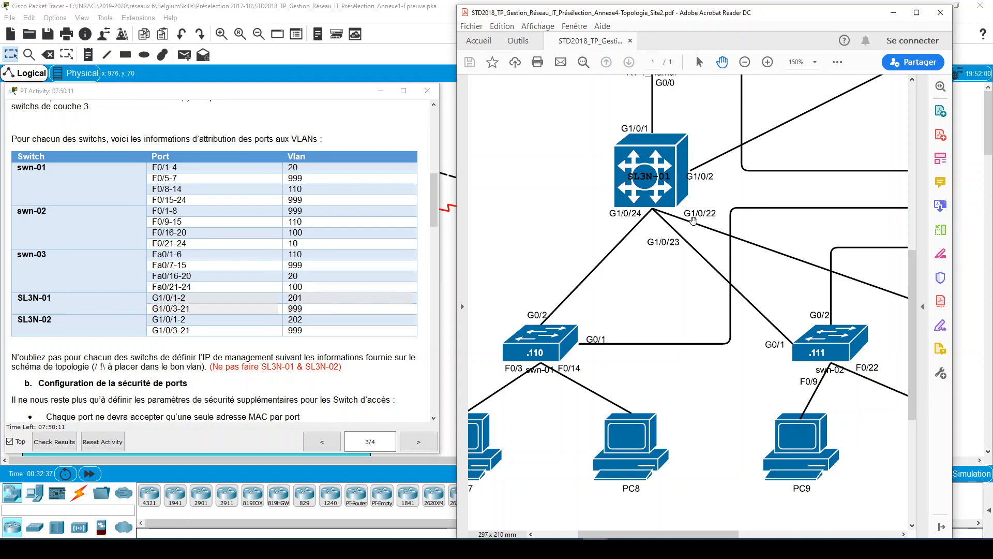
scroll(800, 342, up, 4)
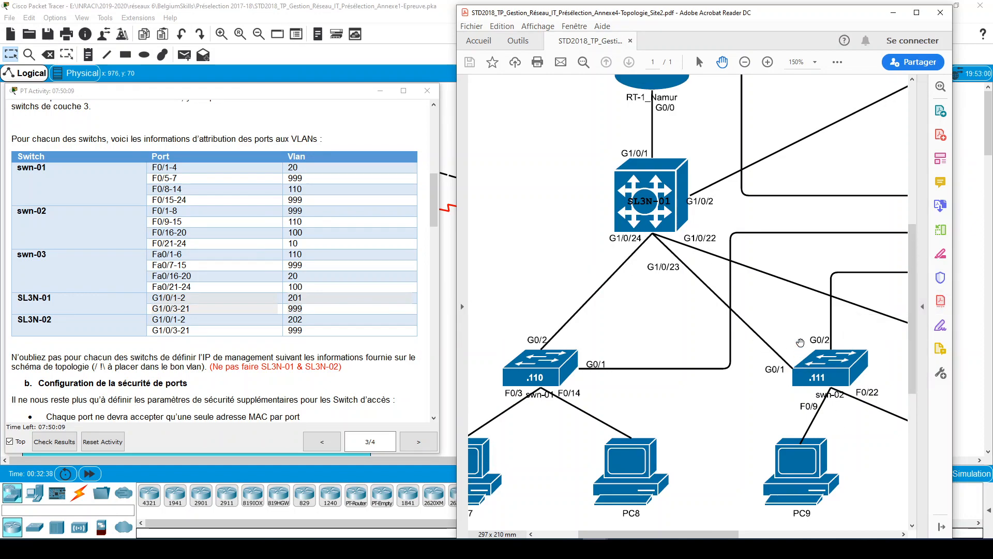
scroll(800, 345, up, 1)
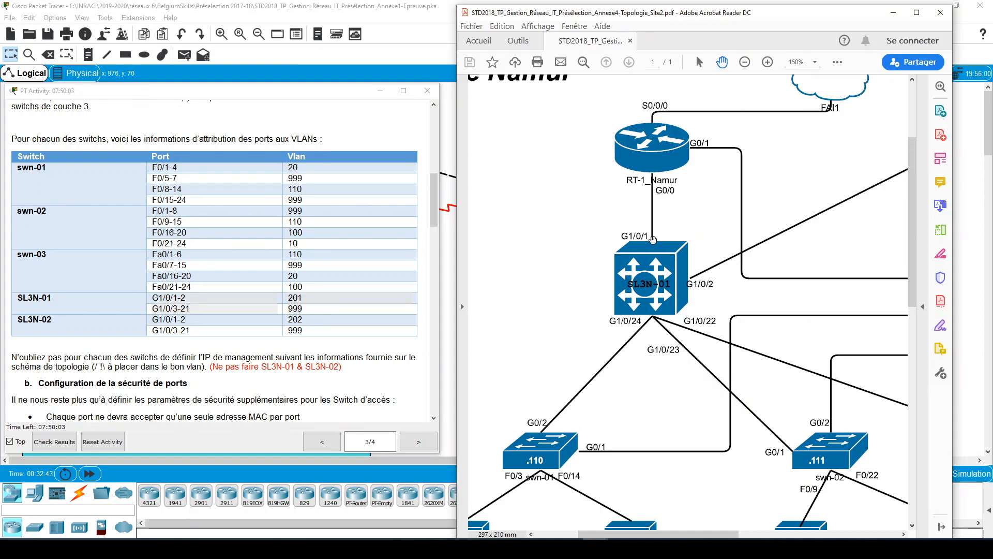
- Compare the ports of SL3N-01 and SL3N-02 in the topology diagram with the instructions' VLAN table, and put the PDF away
key(ctrl)
key(ctrl)
key(ctrl)
key(ctrl)
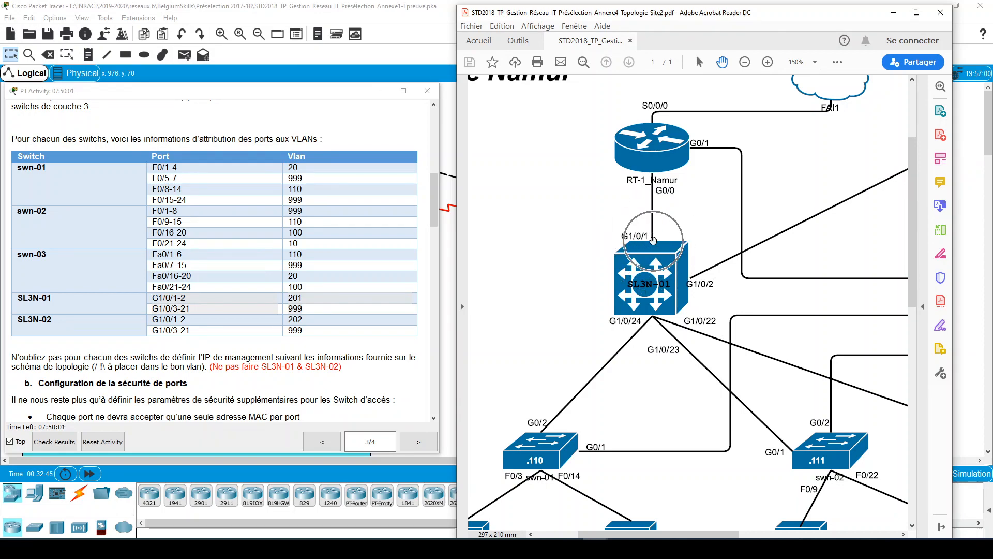
key(ctrl)
key(ctrl)
key(ctrl)
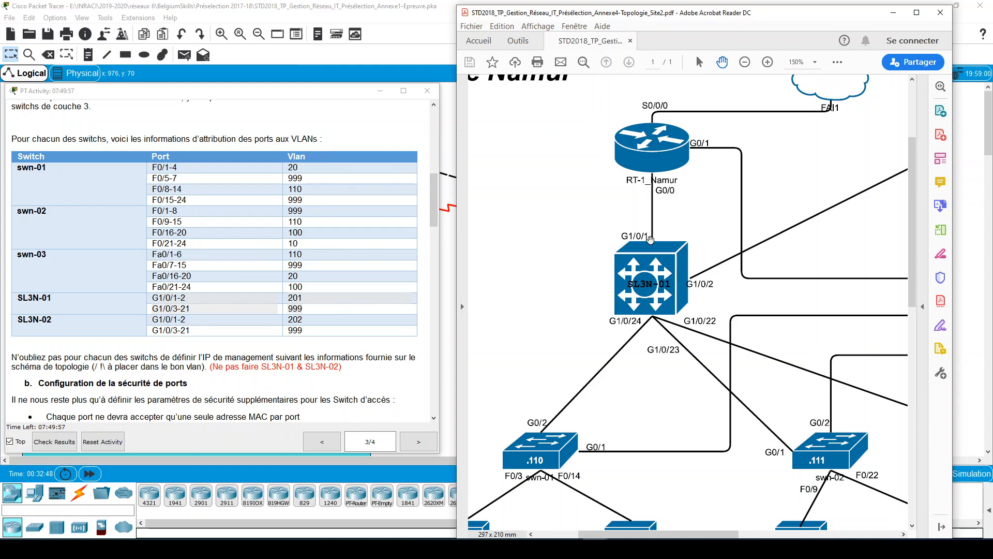
key(ctrl)
key(ctrl)
key(ctrl)
key(ctrl)
key(ctrl)
drag(152, 298, 306, 299)
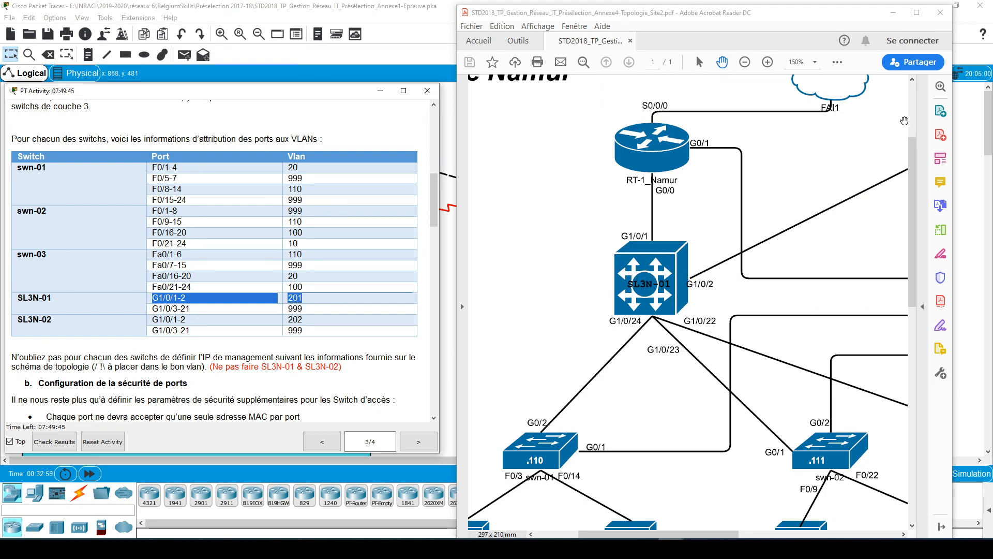
drag(678, 534, 730, 534)
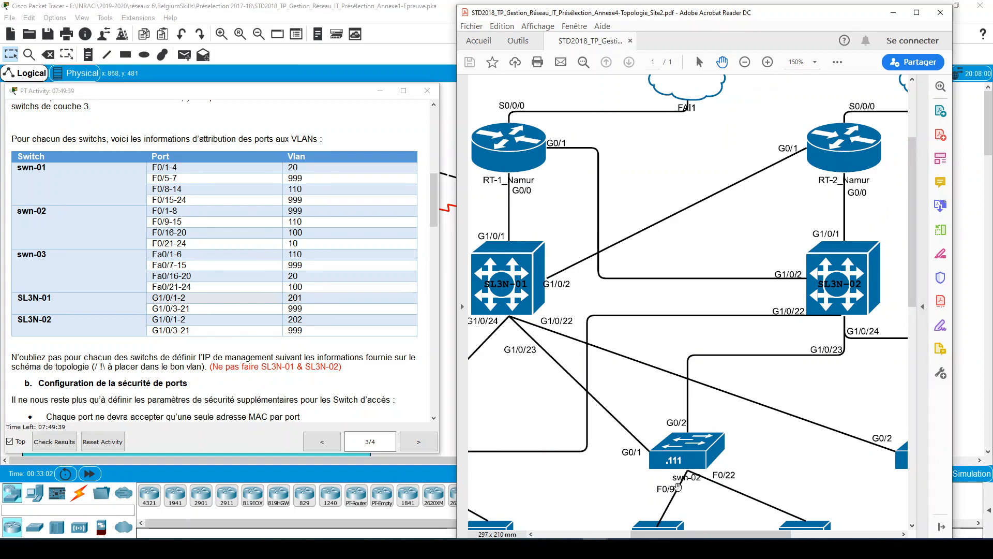
drag(677, 534, 608, 533)
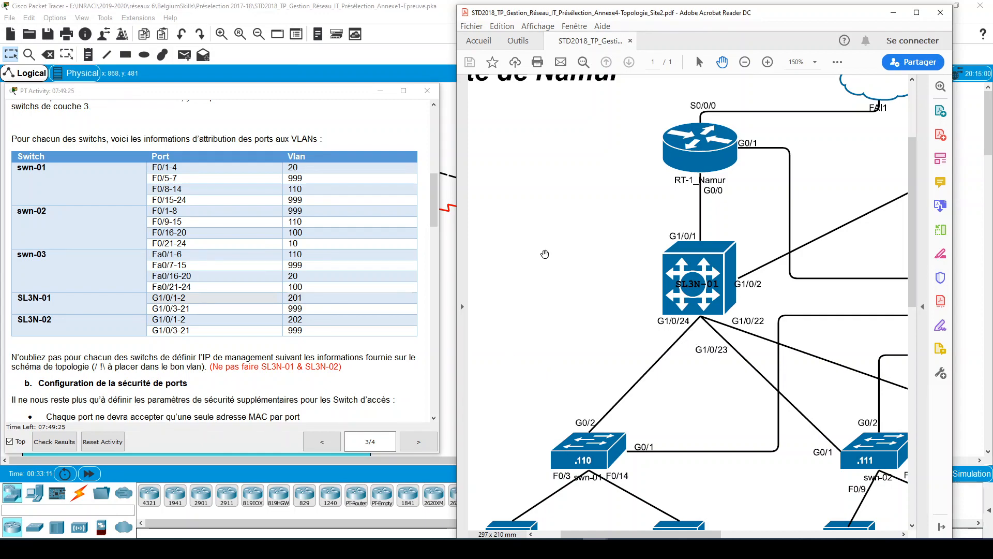
click(894, 19)
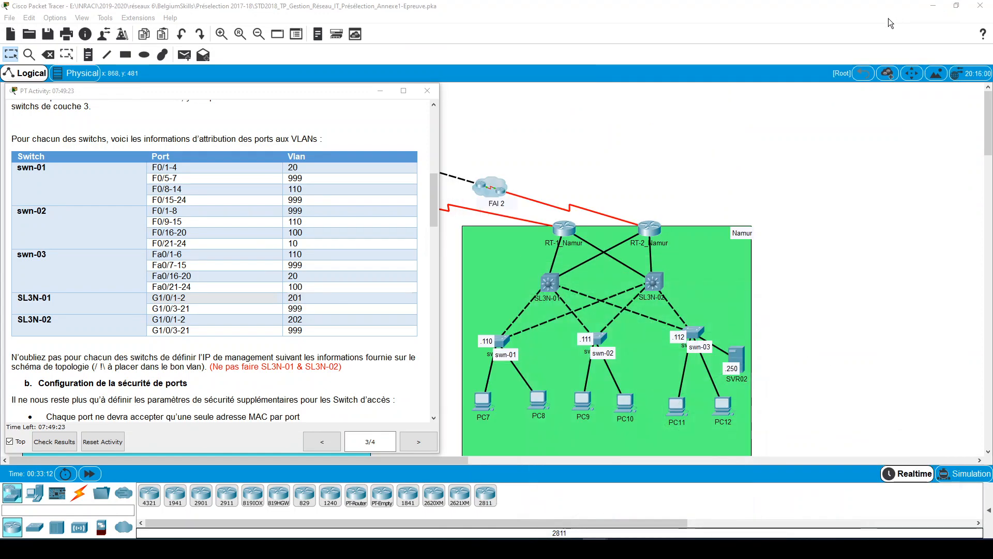
- Enter configuration of interface range g1/0/22-24 in SL3N-01's command line, checking the port numbers in the topology PDF
click(553, 284)
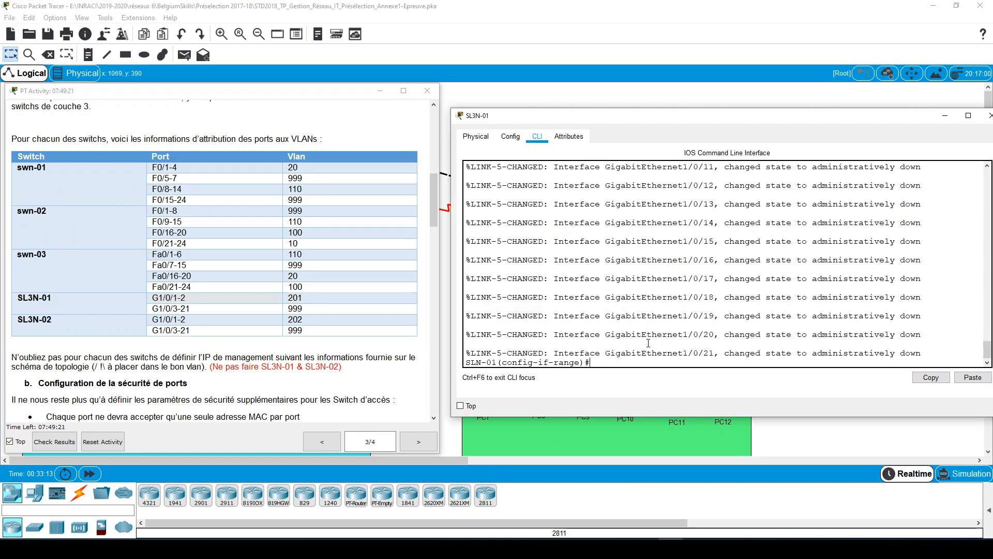
key(Return)
key(Return)
key(Return)
key(Return)
key(Return)
key(Return)
text(INT )
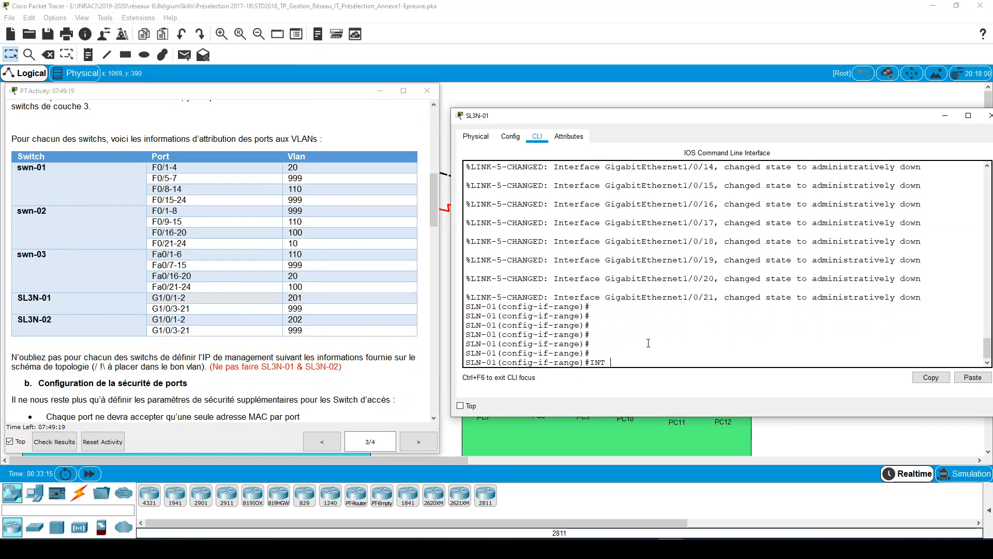
text(RAN G)
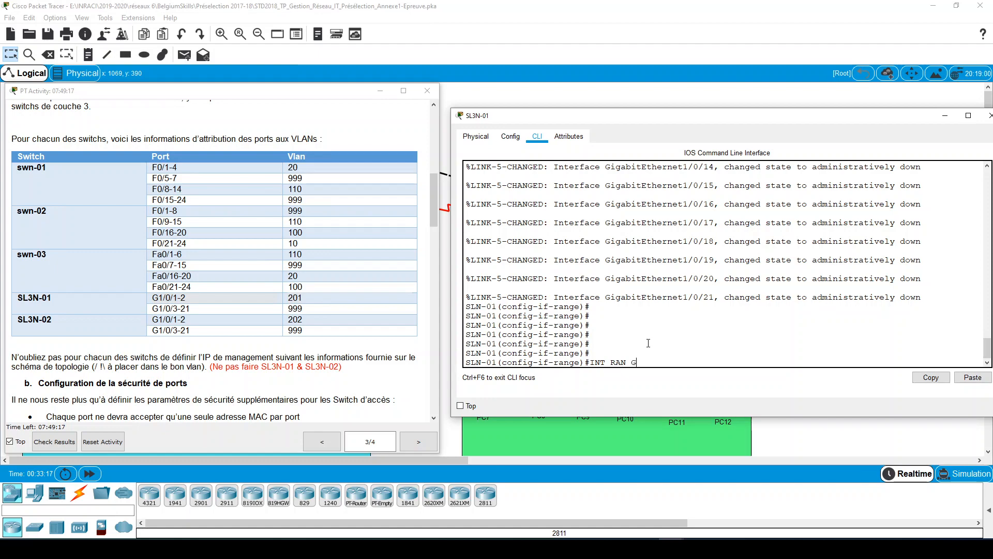
text(1/0/)
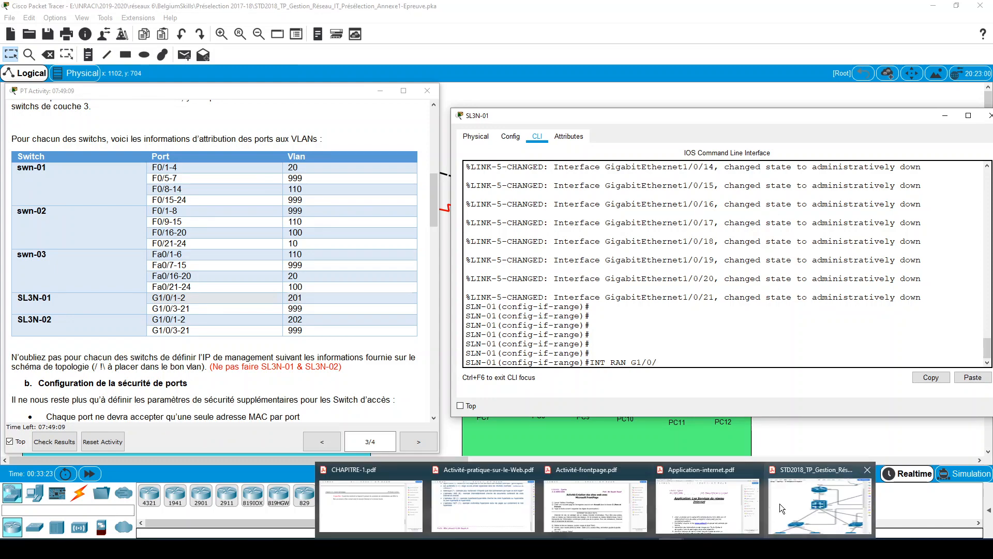
click(780, 504)
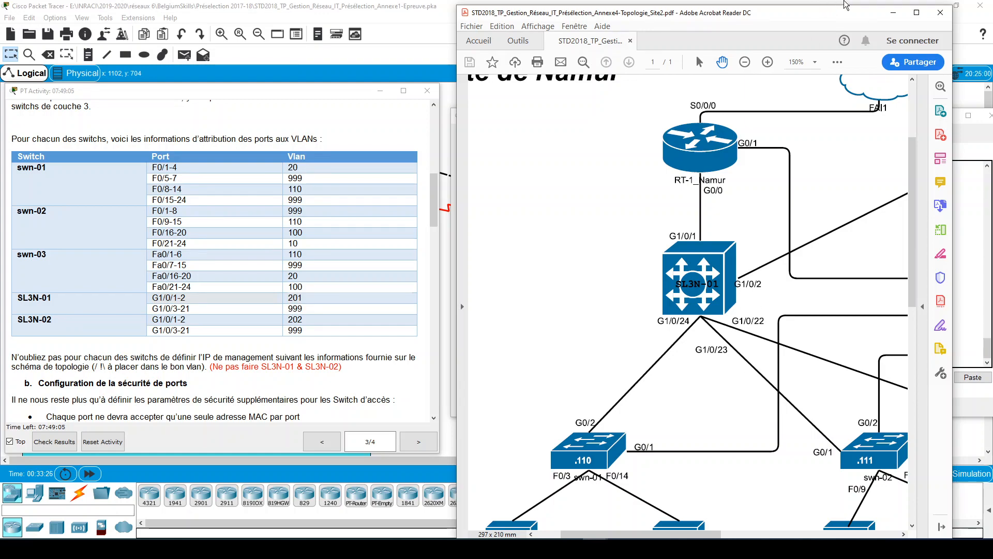
click(883, 19)
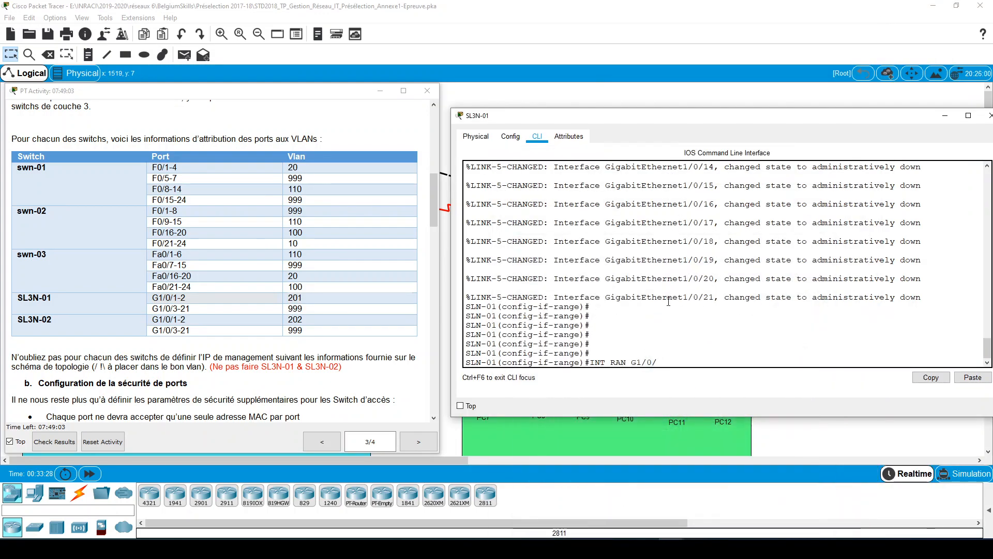
text(22-24)
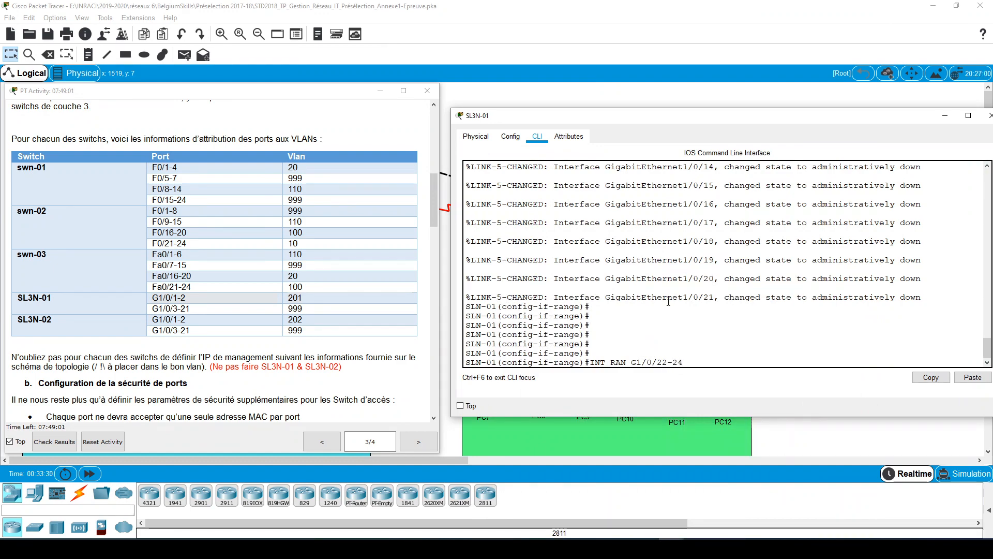
key(Return)
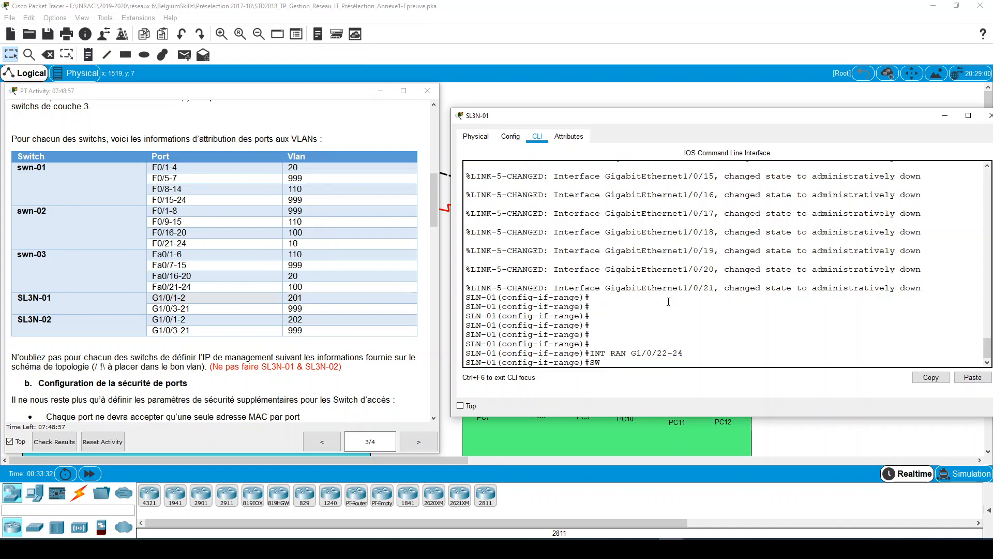
- Set the trunk encapsulation of the interface range g1/0/22-24 to dot1q
key(Tab)
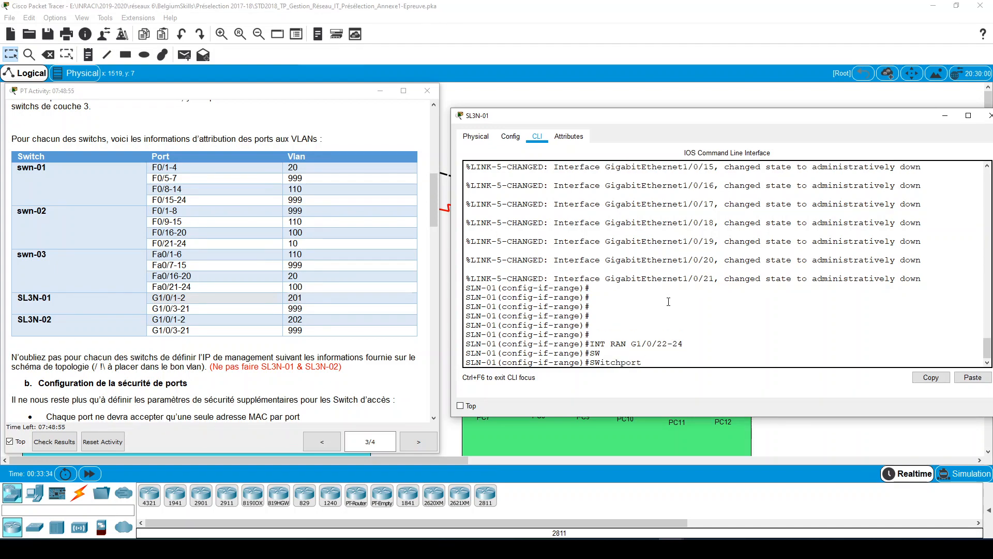
text(TR)
key(Tab)
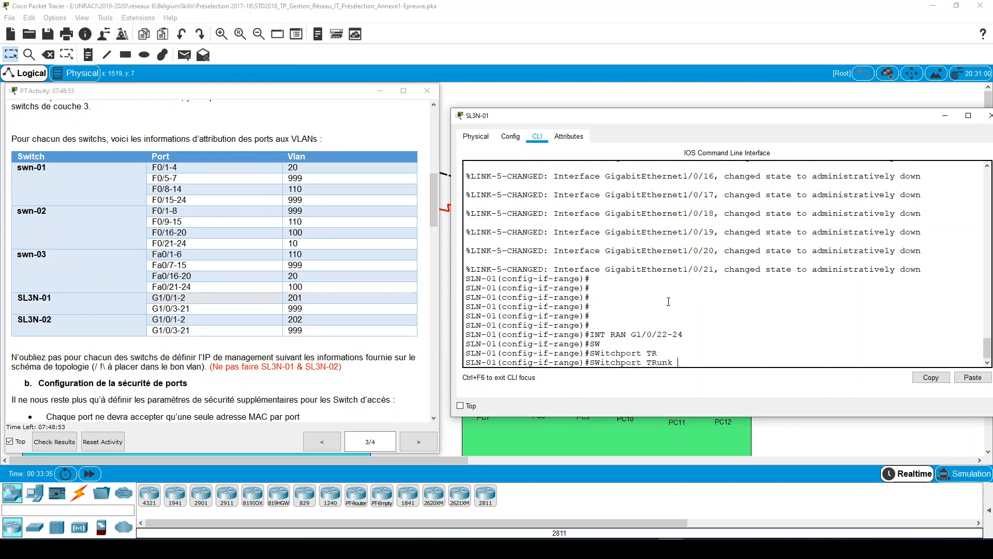
text(EN)
key(Tab)
text(DO)
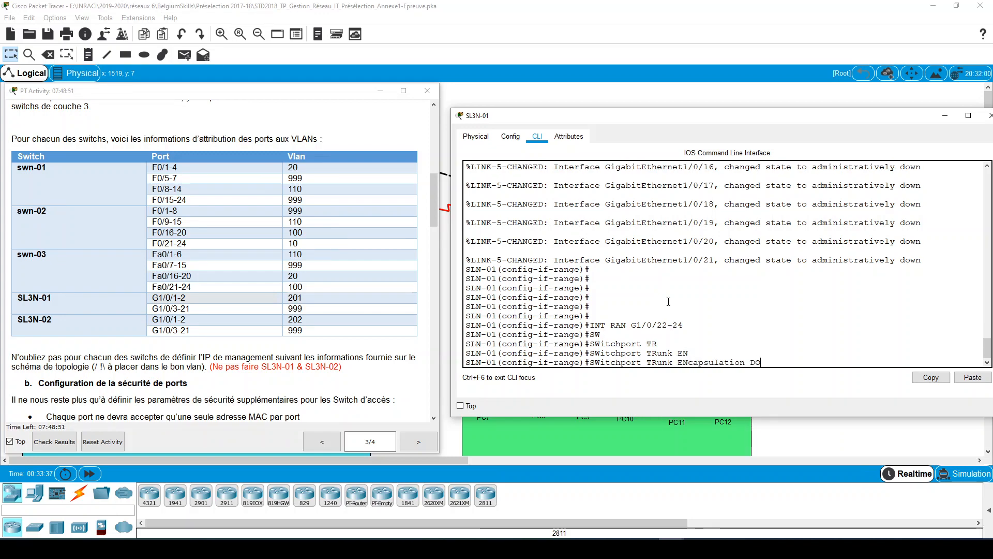
key(Tab)
key(Return)
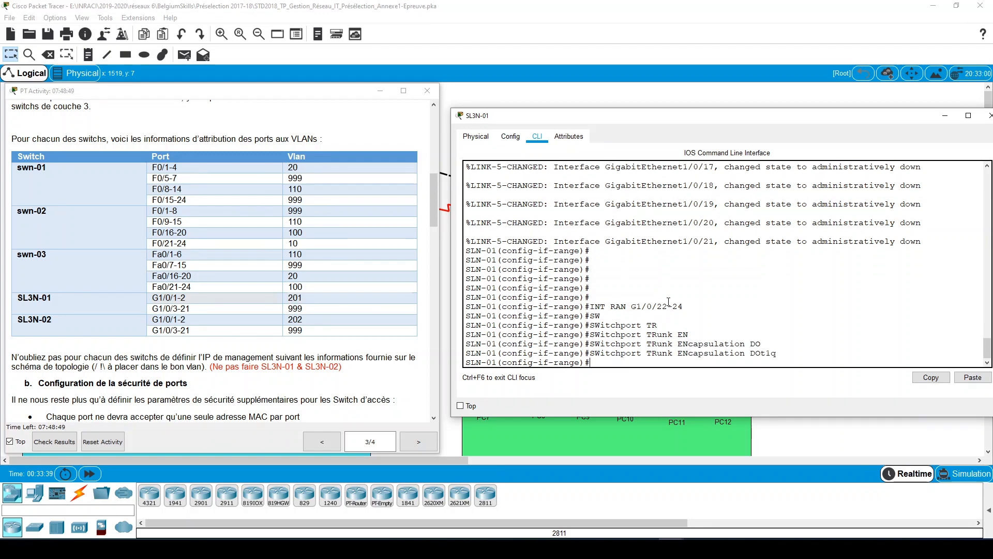
- Set the switchport mode of the interface range g1/0/22-24 to trunk
text(SW)
key(Tab)
text(MO)
key(Tab)
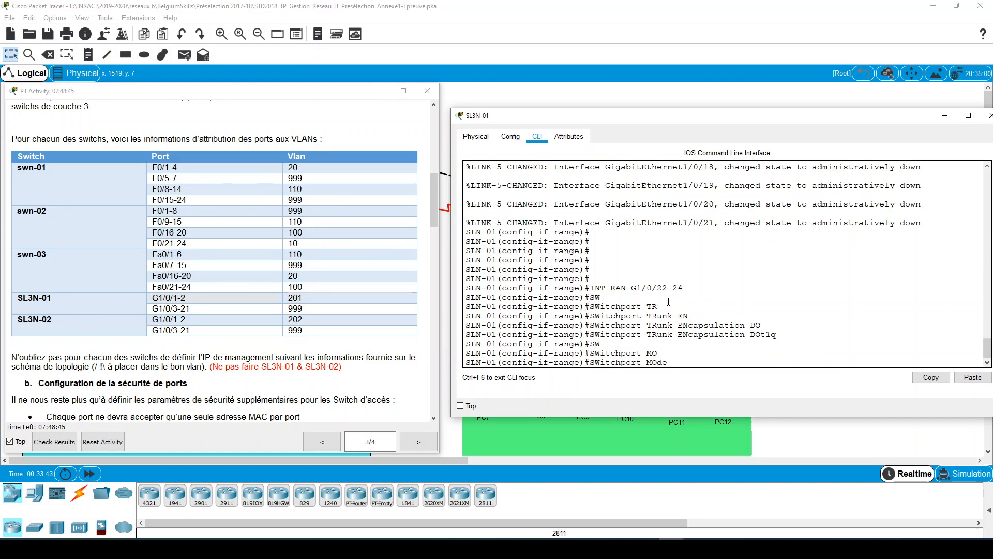
text(TR)
key(Tab)
key(Return)
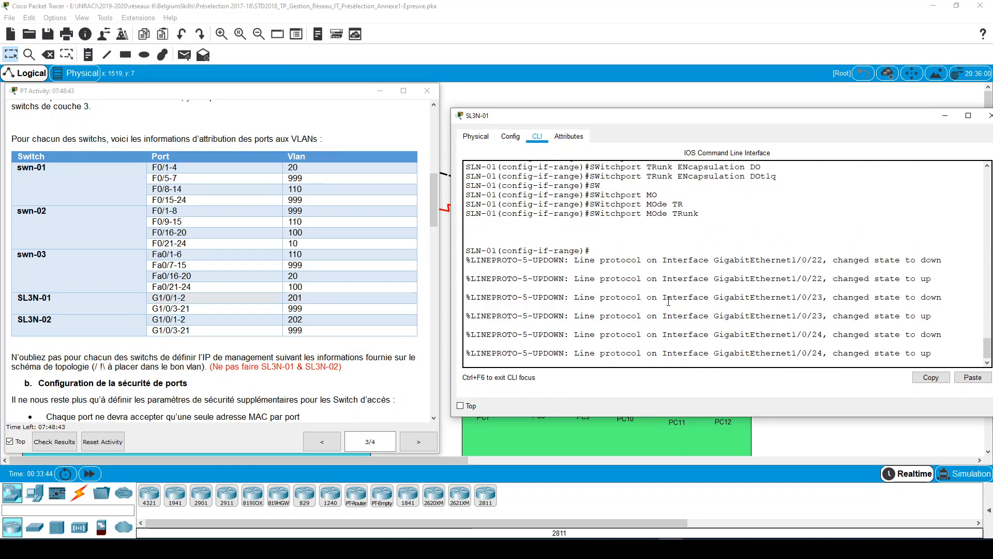
key(Return)
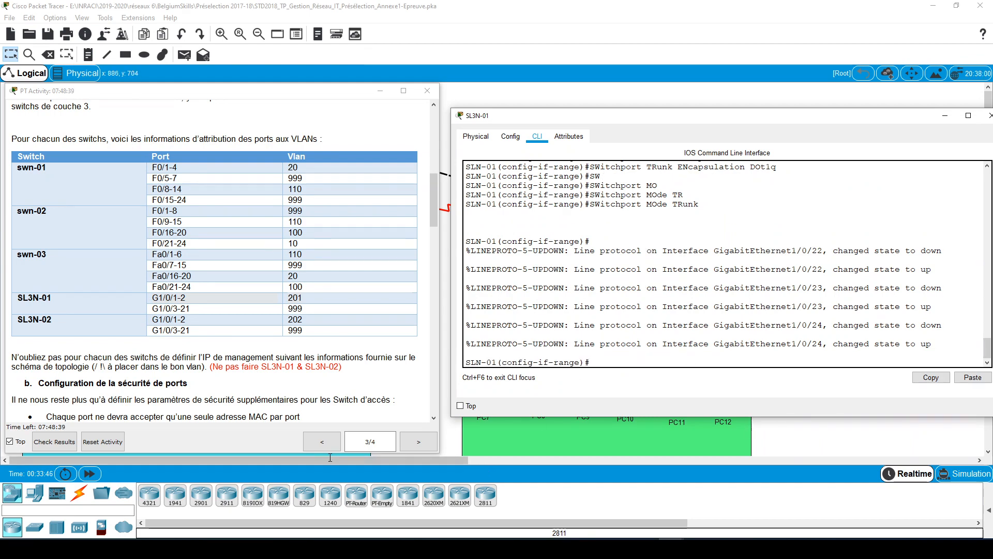
- Allow only VLANs 10,20,99,100,110,201,202 on the trunk interface range g1/0/22-24 of SL3N-01, consulting the instructions' VLAN table
scroll(219, 344, up, 3)
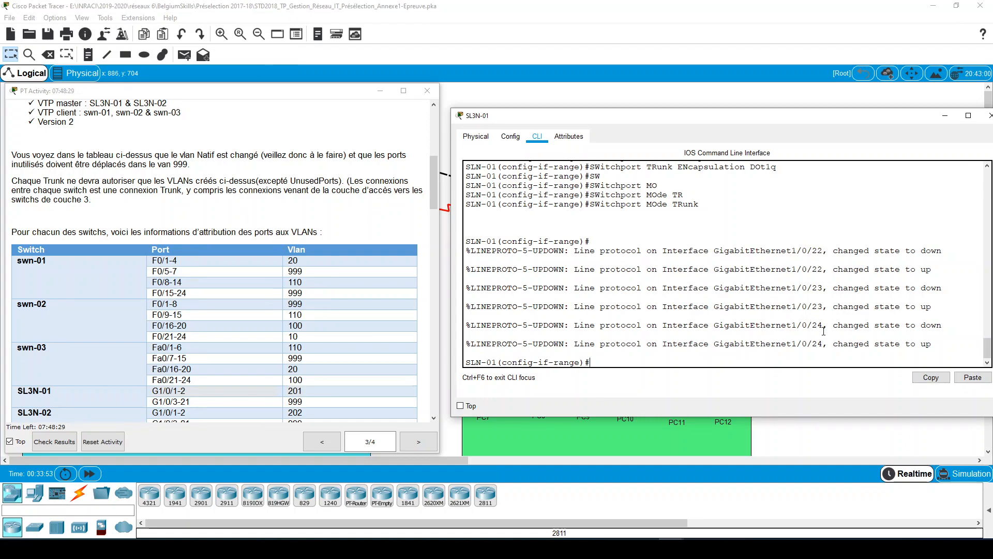
text(SW)
key(Tab)
text(TR)
key(Tab)
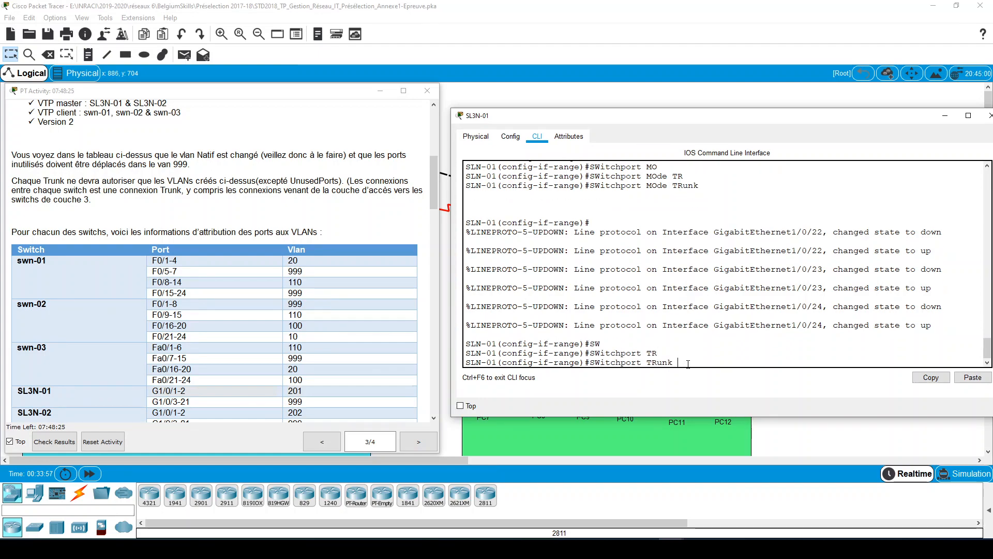
text(ALL)
key(Tab)
text(VL)
key(Tab)
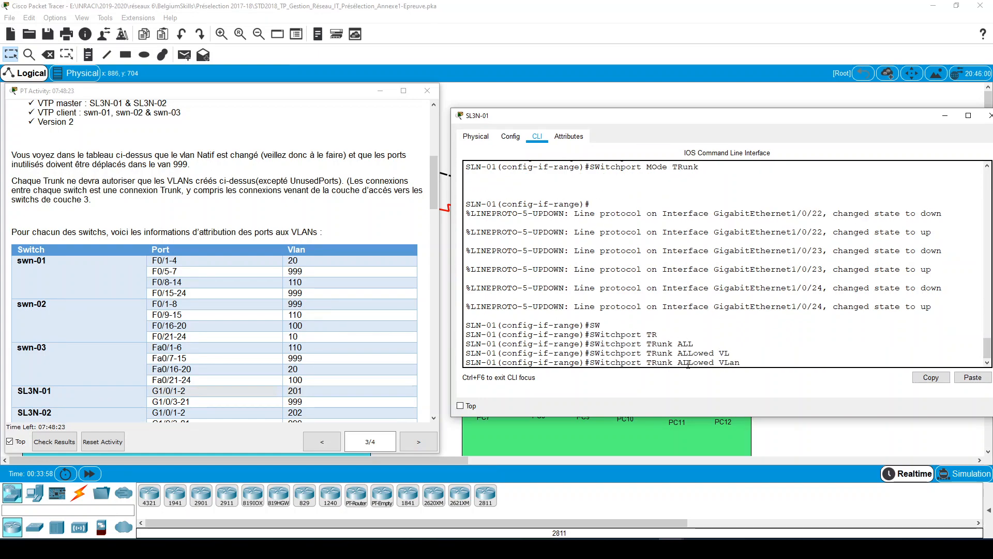
text(10?,)
text(20)
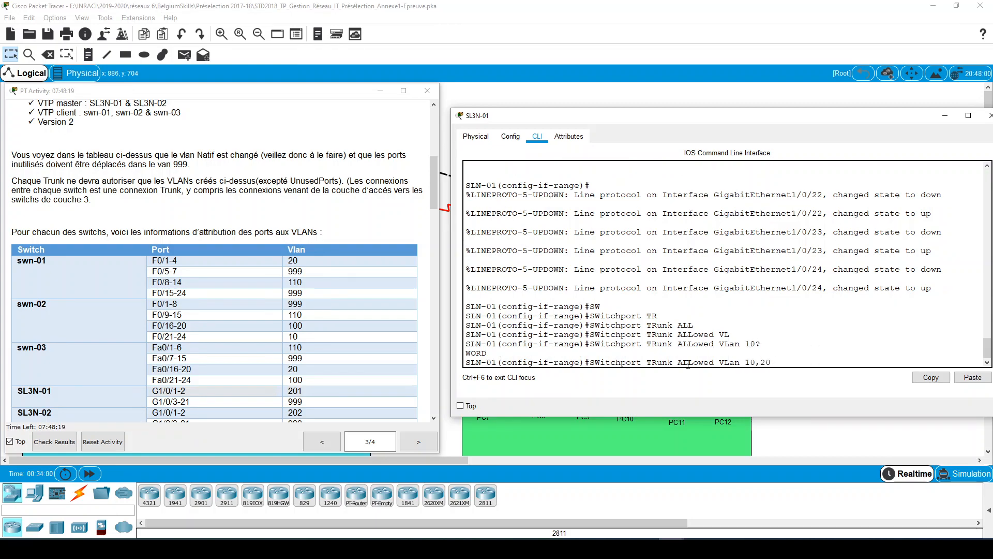
text(,99,100)
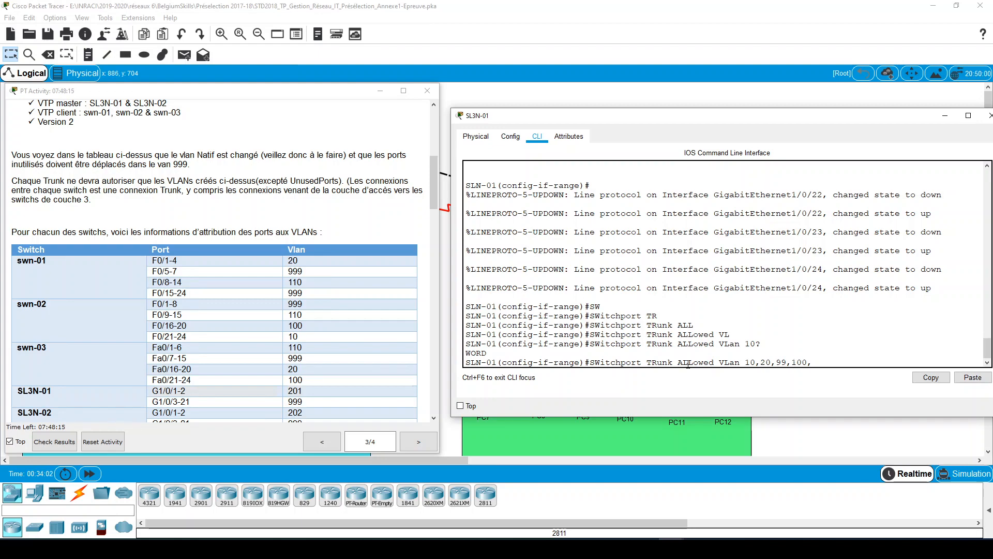
text(,110,)
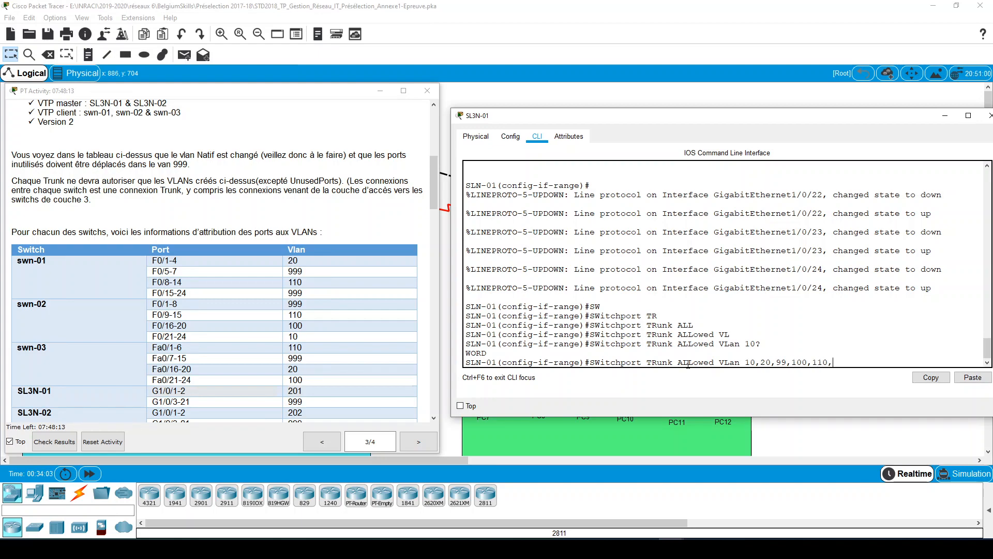
scroll(151, 277, up, 3)
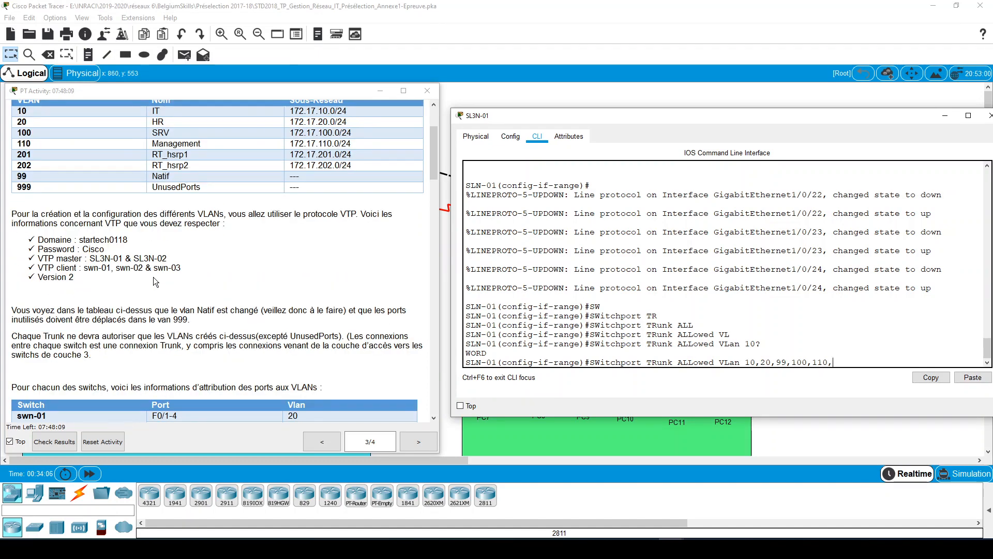
text(201,)
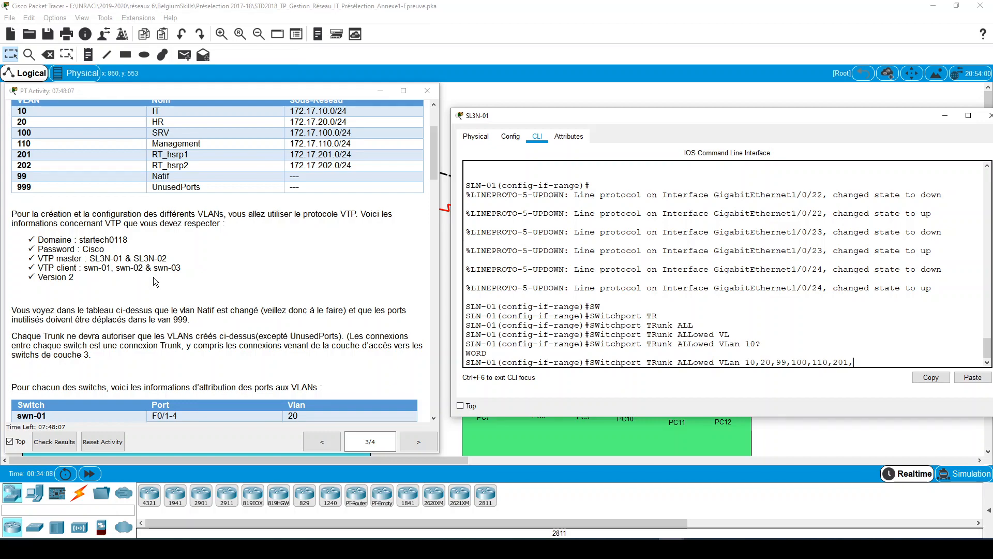
text(202,)
key(BackSpace)
key(Return)
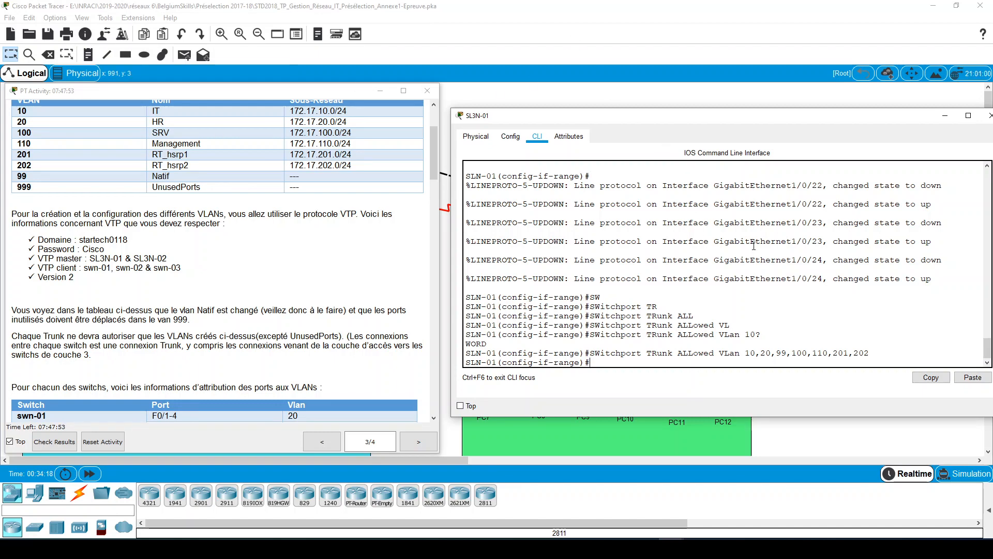
- Display SL3N-01's running configuration, examine the trunk settings of GigabitEthernet1/0/22 to 1/0/24, and put the switch window away
text(DO SH RUN)
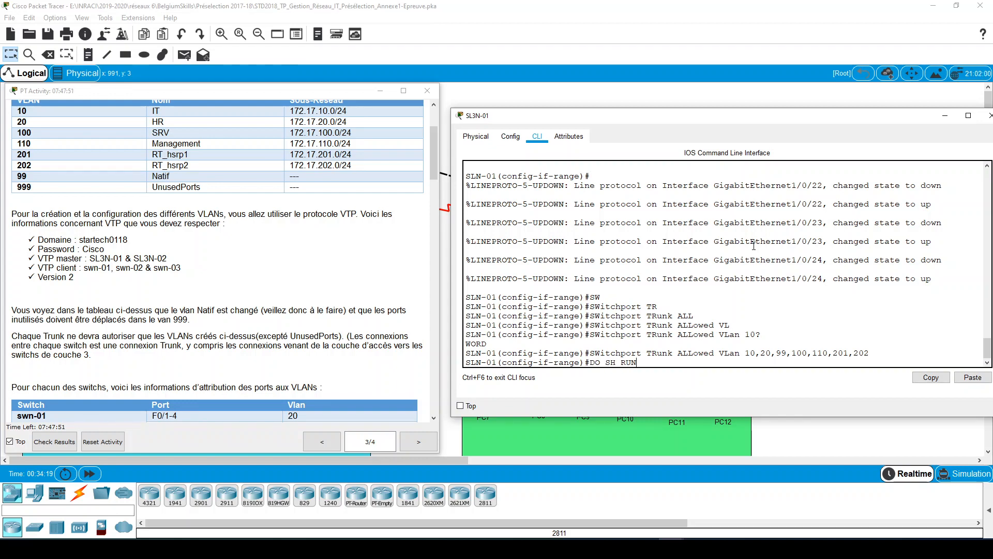
key(Return)
key(space)
key(space)
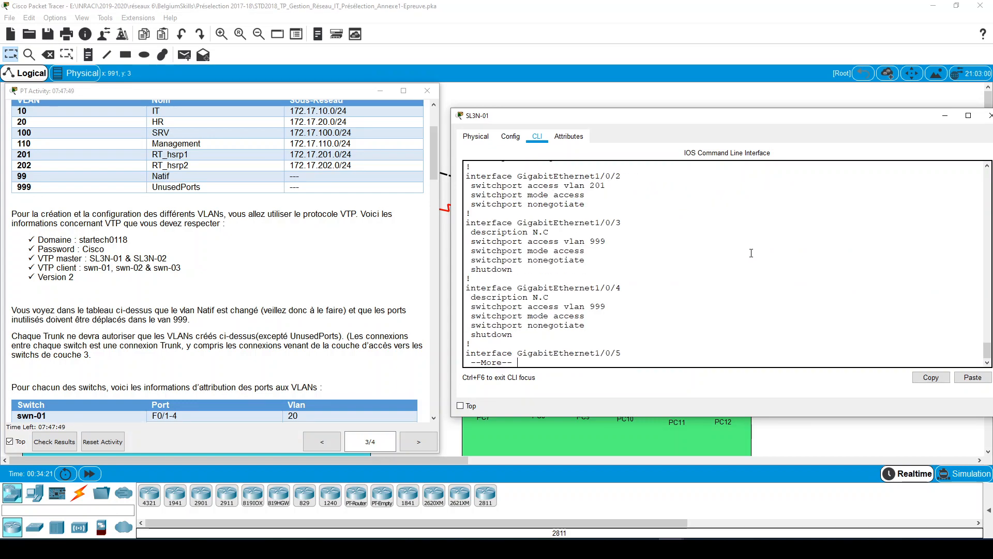
scroll(751, 252, up, 2)
key(space)
key(space)
key(space)
key(space)
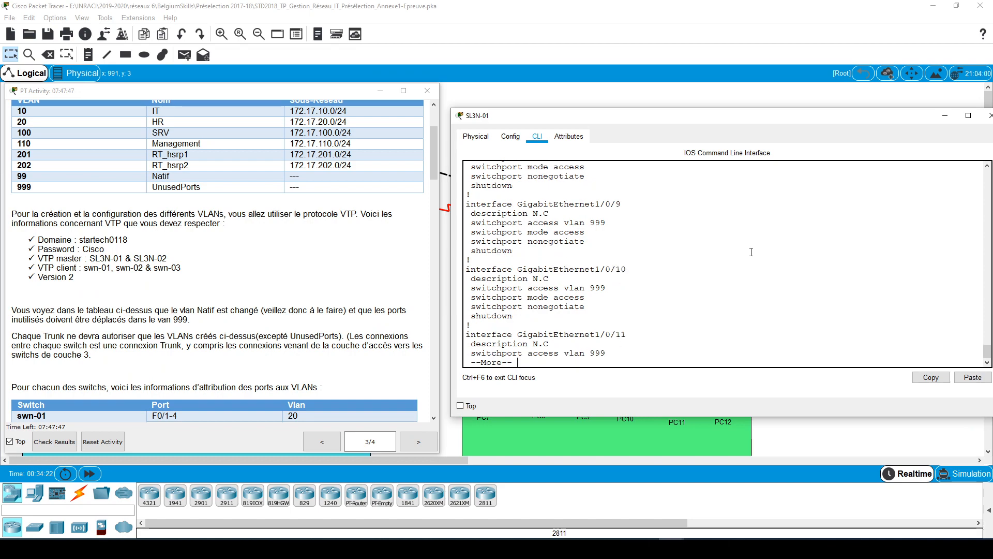
scroll(625, 207, up, 7)
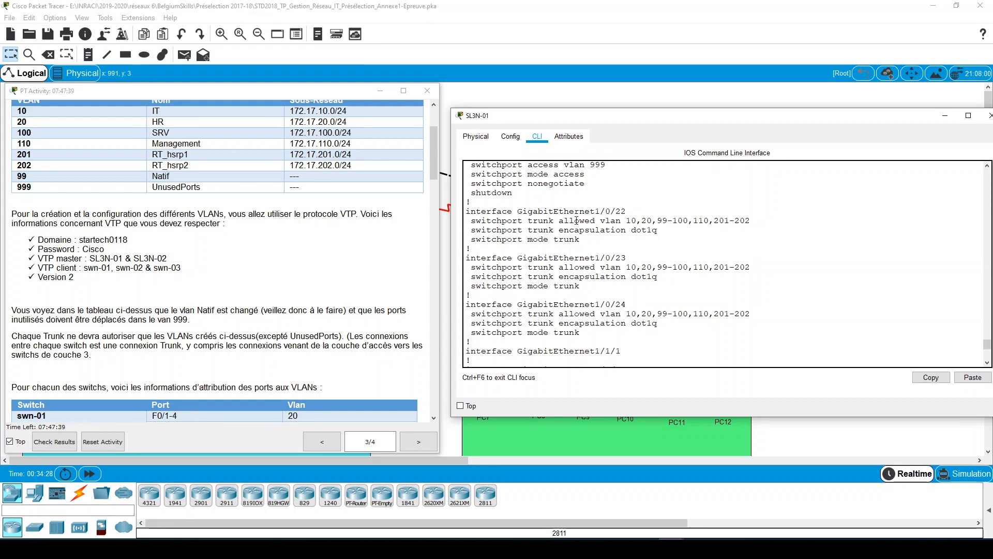
drag(476, 212, 648, 332)
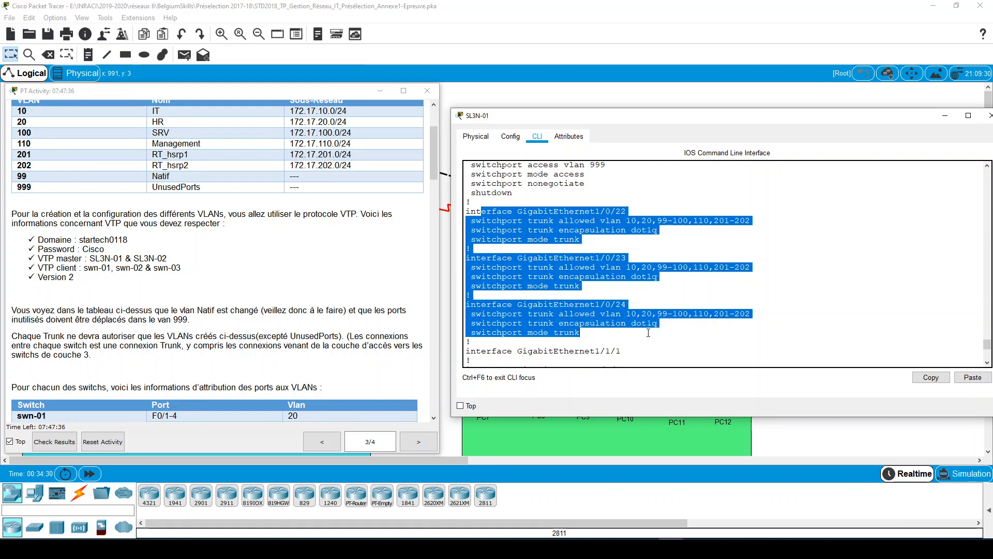
click(945, 115)
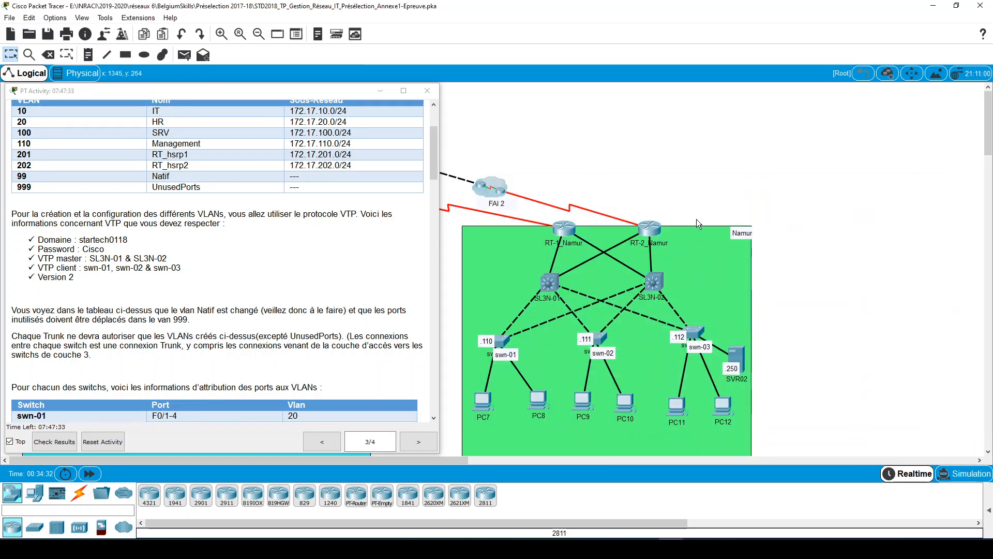
- Read the instructions on port security, spanning tree and SL3N-01's inter-VLAN IP addressing, and return to the port assignment table
scroll(209, 303, down, 15)
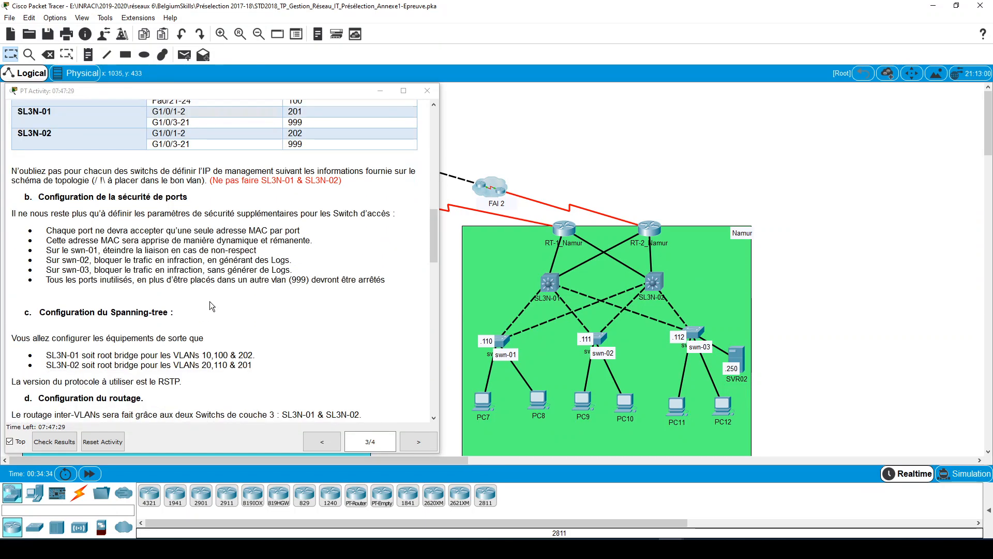
scroll(209, 301, down, 3)
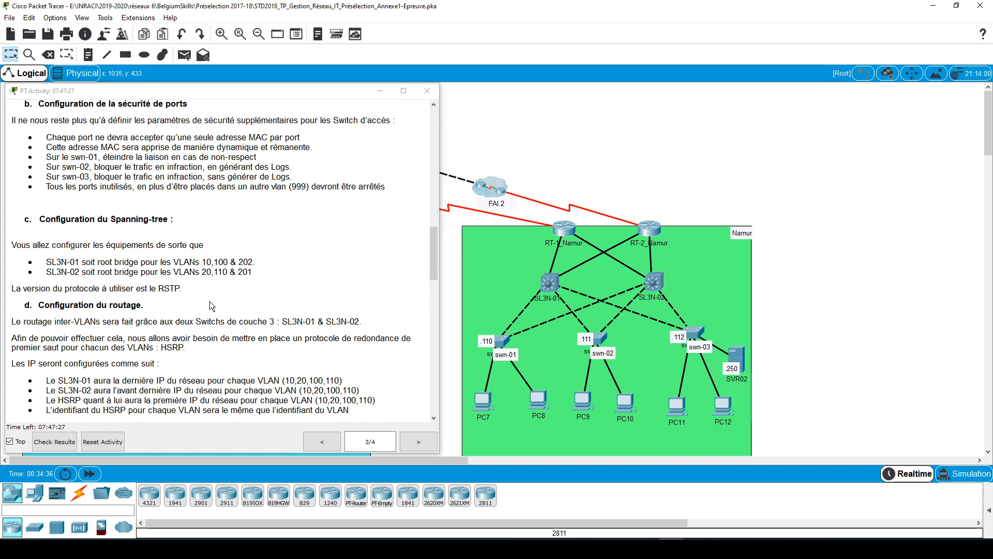
scroll(210, 305, down, 4)
scroll(212, 306, down, 2)
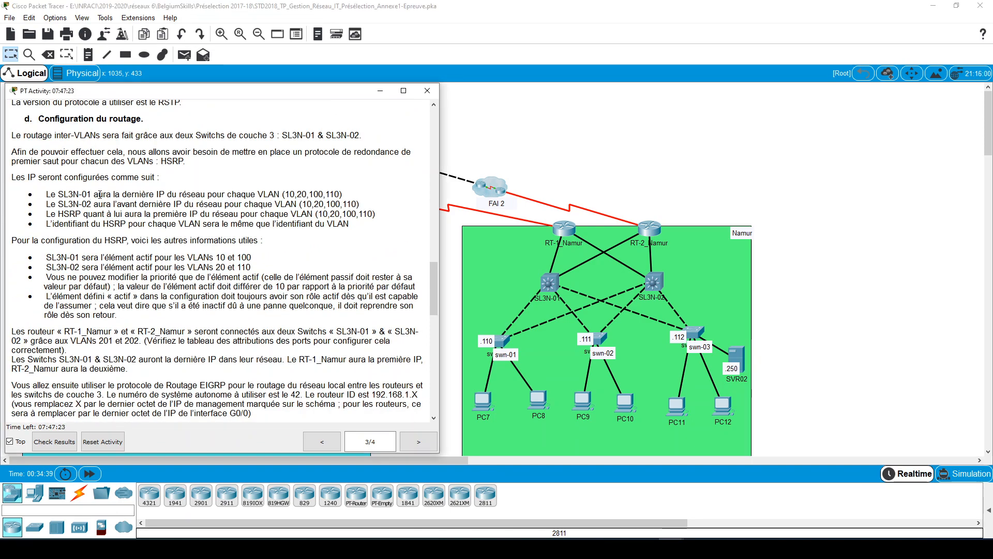
drag(45, 194, 340, 195)
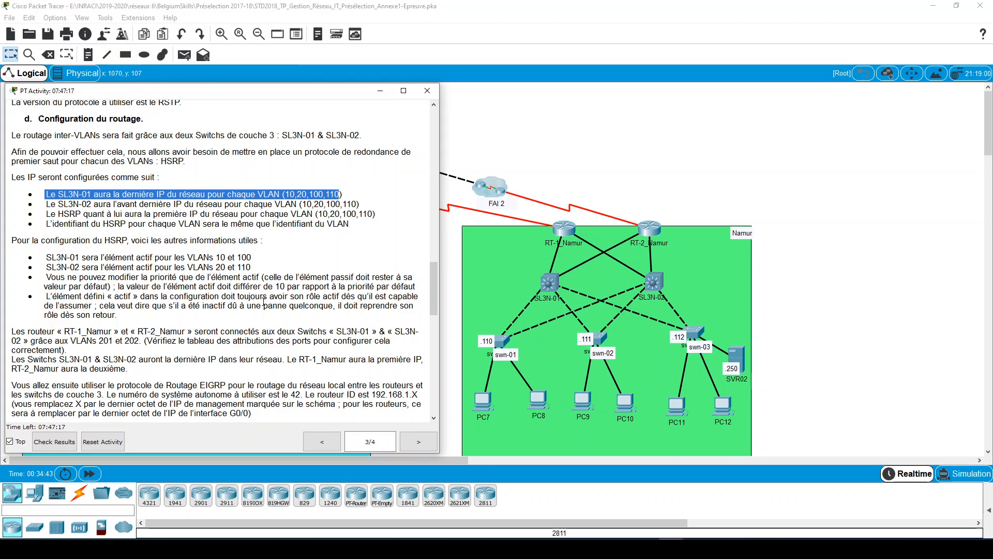
scroll(263, 301, up, 6)
scroll(262, 301, up, 9)
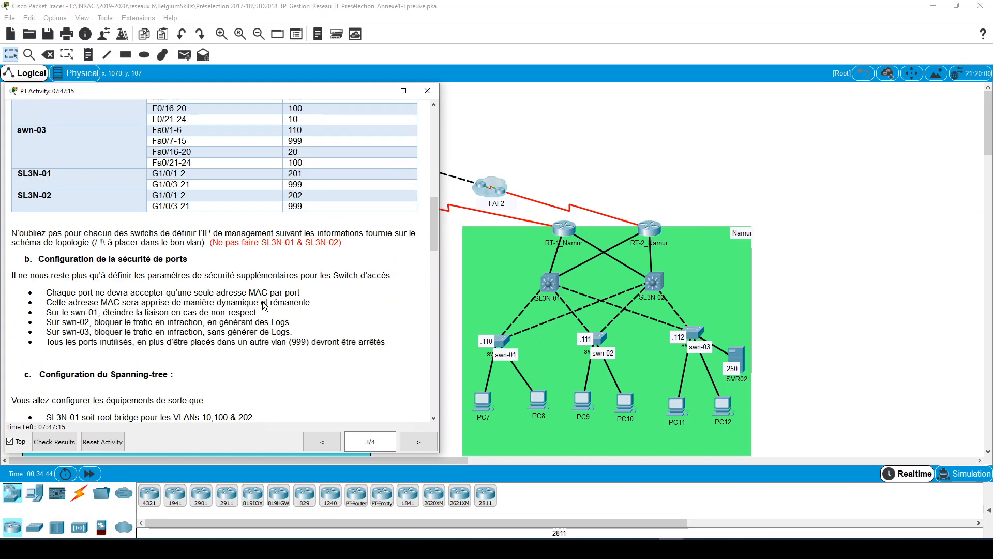
scroll(262, 301, up, 2)
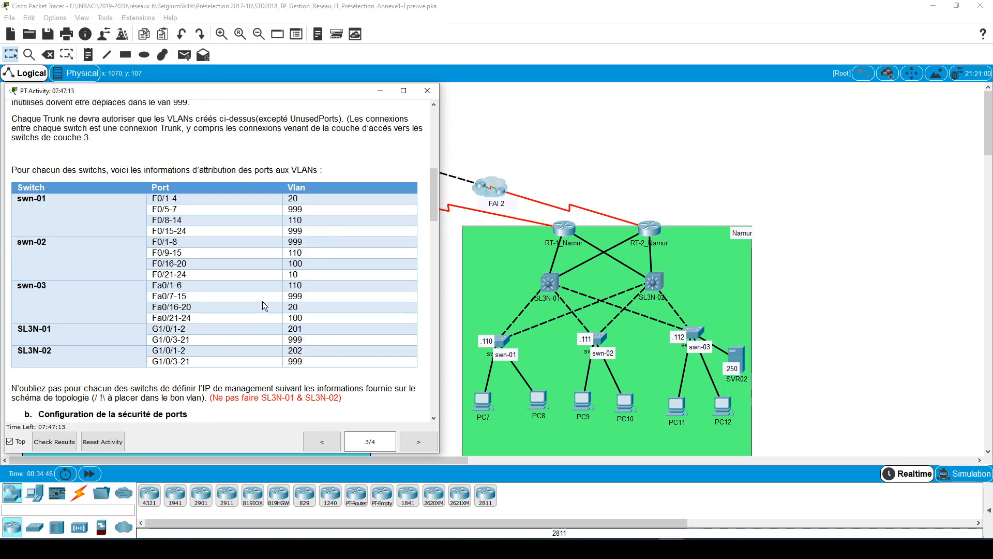
- Open swn-01's command line in a wider window, examine the spanning-tree log for GigabitEthernet0/1, and put the window away
click(496, 340)
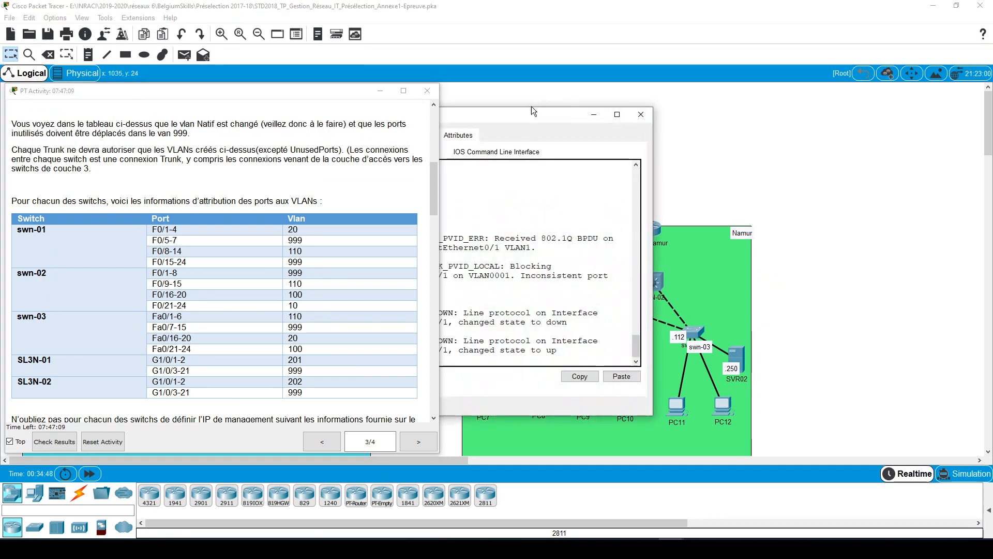
drag(526, 113, 725, 64)
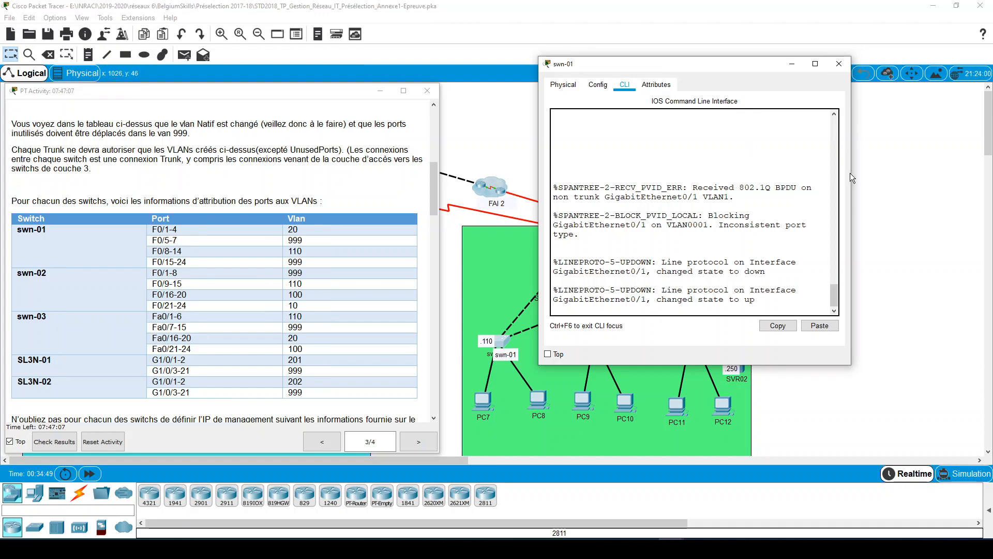
drag(850, 169, 939, 165)
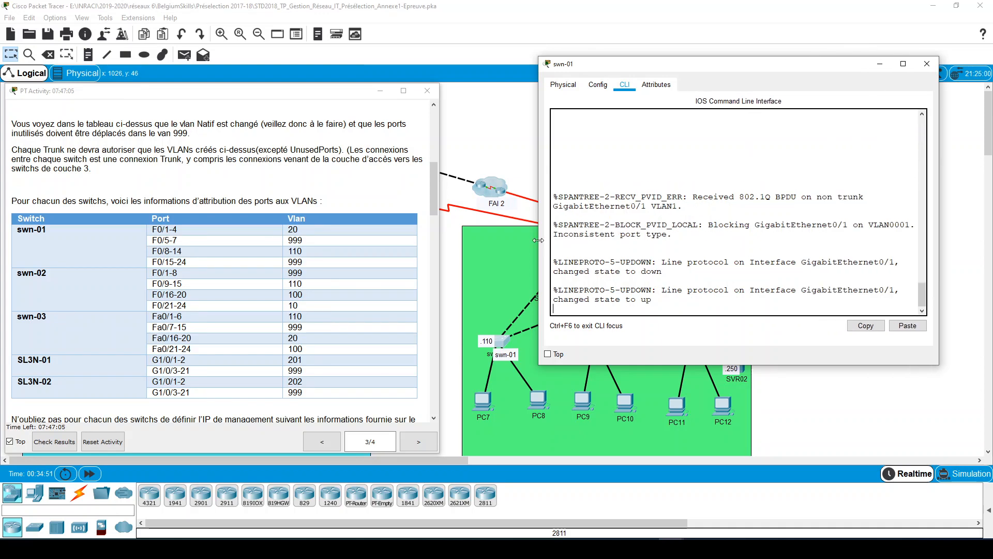
drag(538, 245, 451, 246)
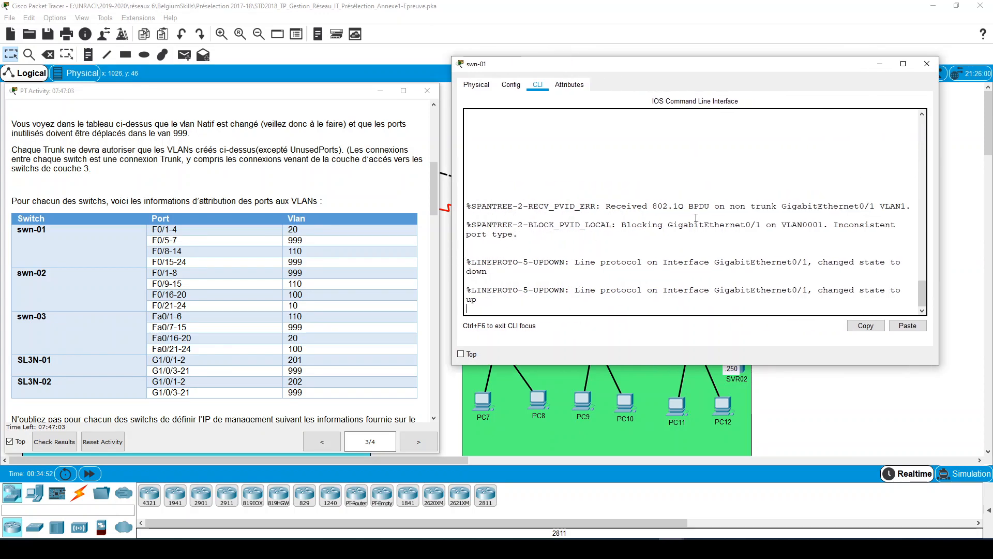
drag(911, 206, 513, 208)
click(743, 231)
key(Return)
key(Return)
key(Return)
key(Return)
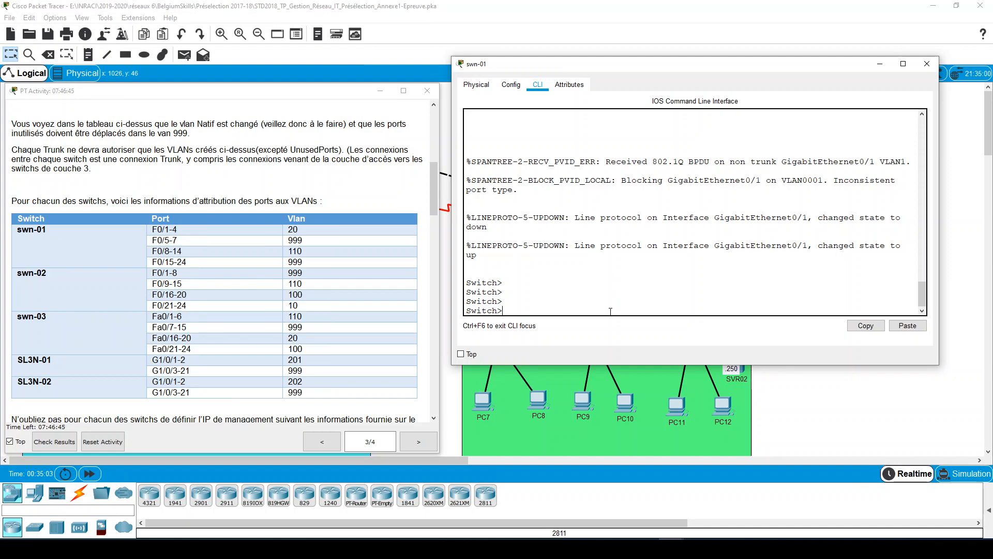
click(880, 64)
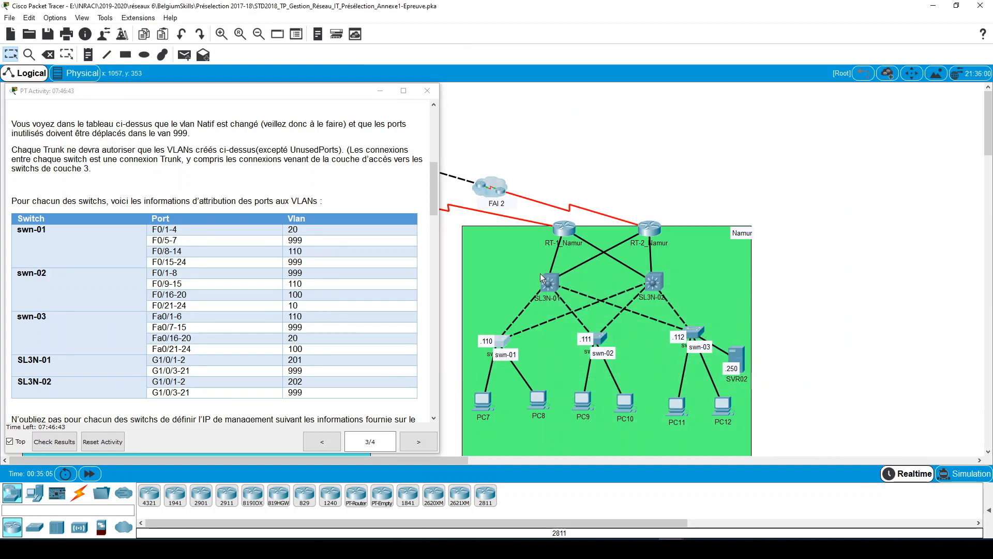
- Reopen SL3N-01's command line, skip through the remaining configuration output and write the command making VLAN 99 native on trunk range g1/0/22-24
click(549, 283)
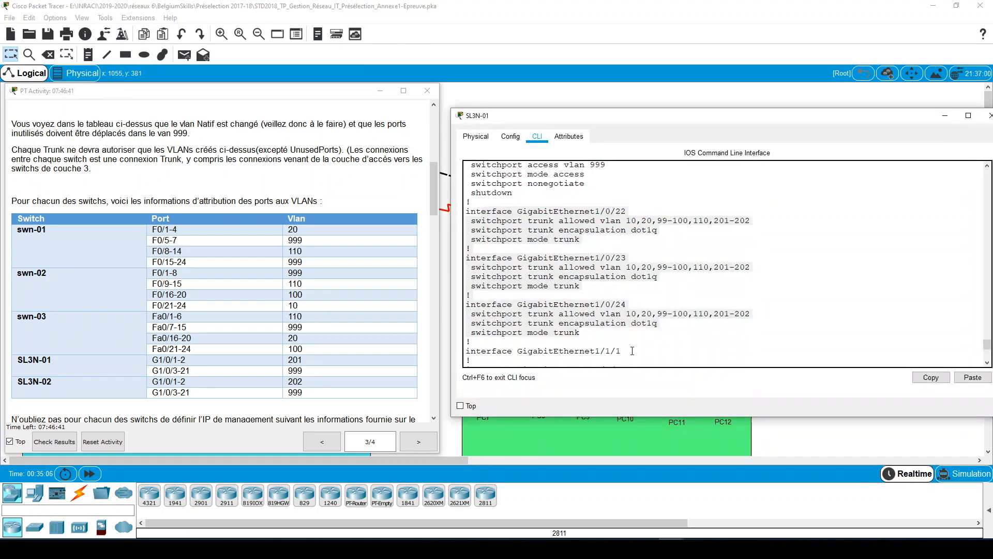
scroll(629, 349, down, 8)
key(space)
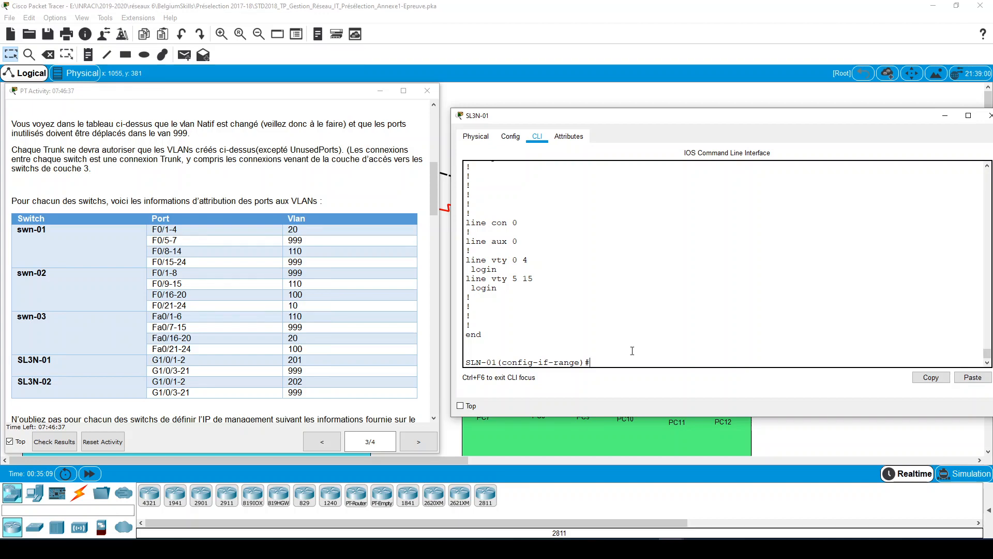
text(SW)
key(Tab)
key(Tab)
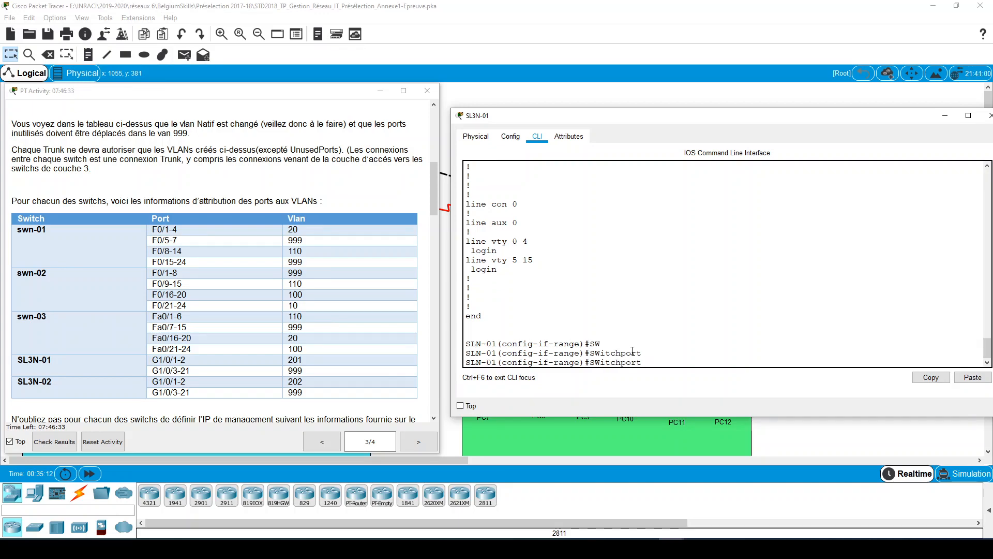
text(TR)
key(Tab)
text(NA)
key(Tab)
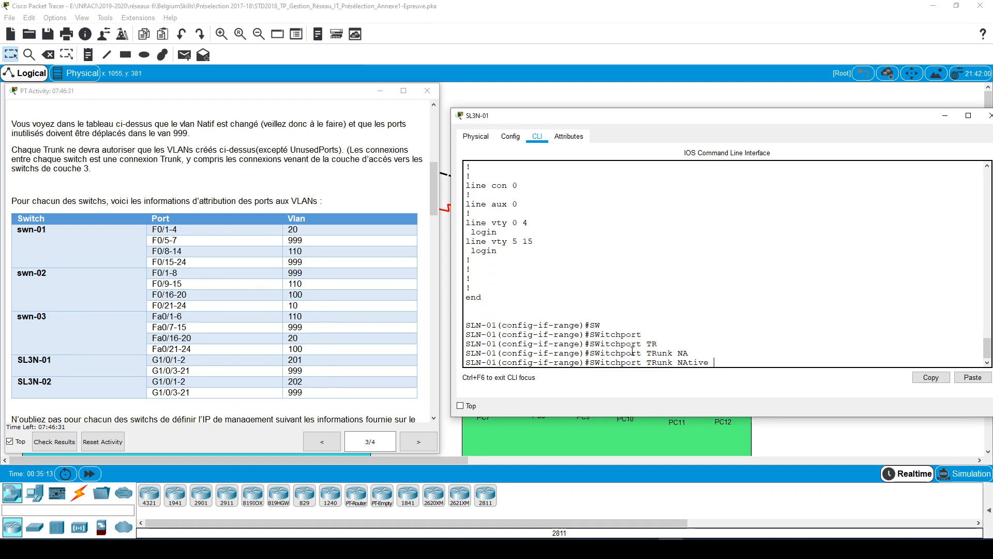
text(VL)
key(Tab)
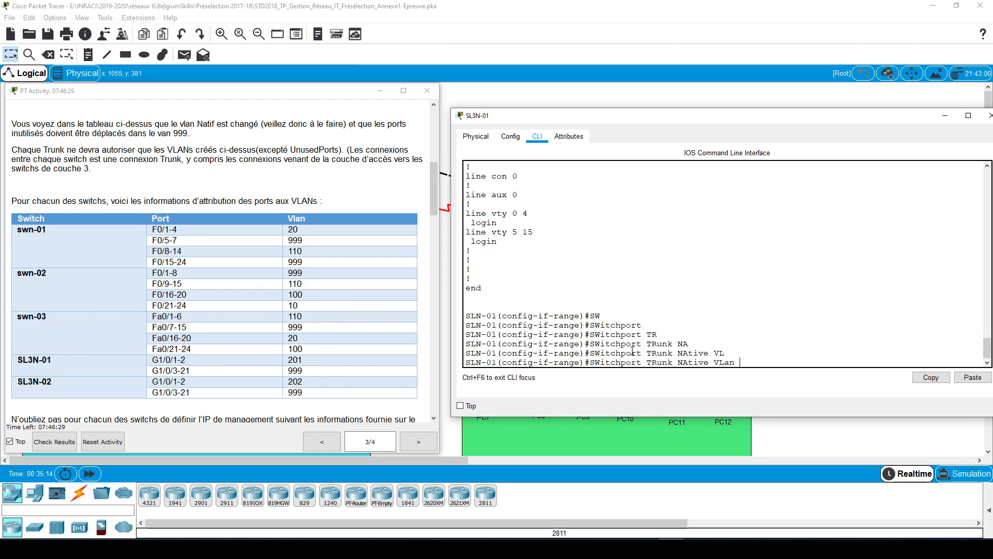
text(99)
- Check the native VLAN requirement in the instructions, apply native VLAN 99 to SL3N-01's trunk range, and put the switch window away
drag(752, 362, 585, 363)
scroll(268, 296, up, 2)
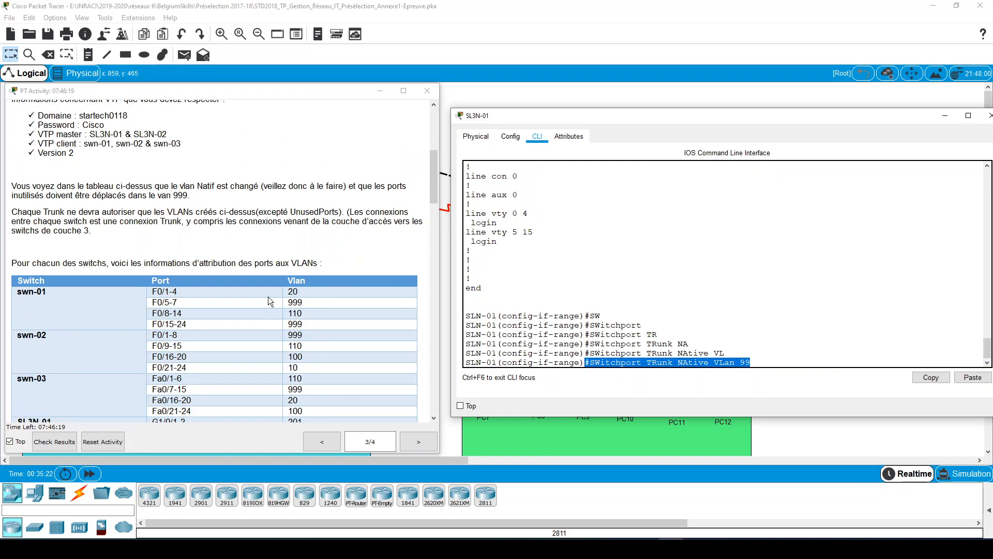
scroll(268, 297, up, 6)
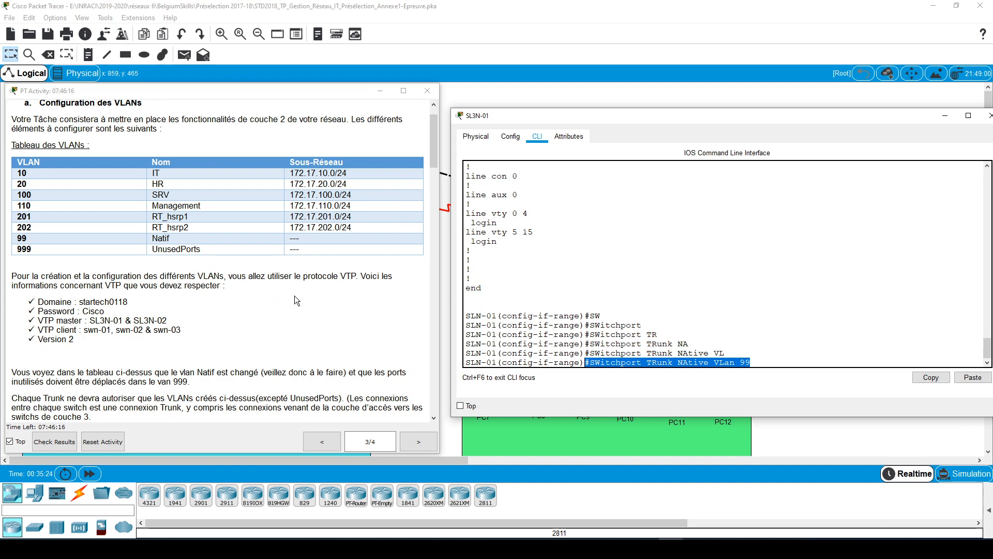
scroll(298, 310, up, 1)
scroll(299, 309, down, 4)
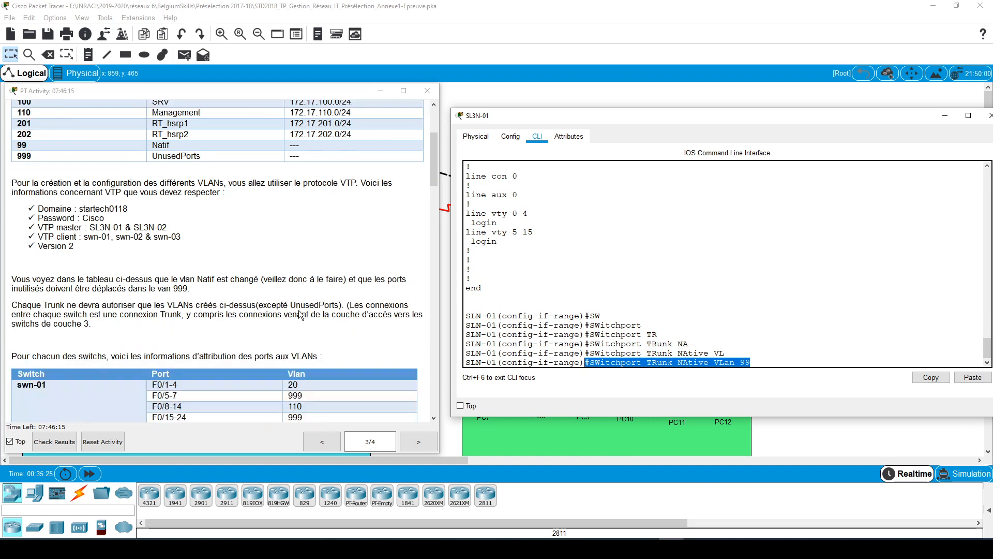
scroll(299, 310, down, 1)
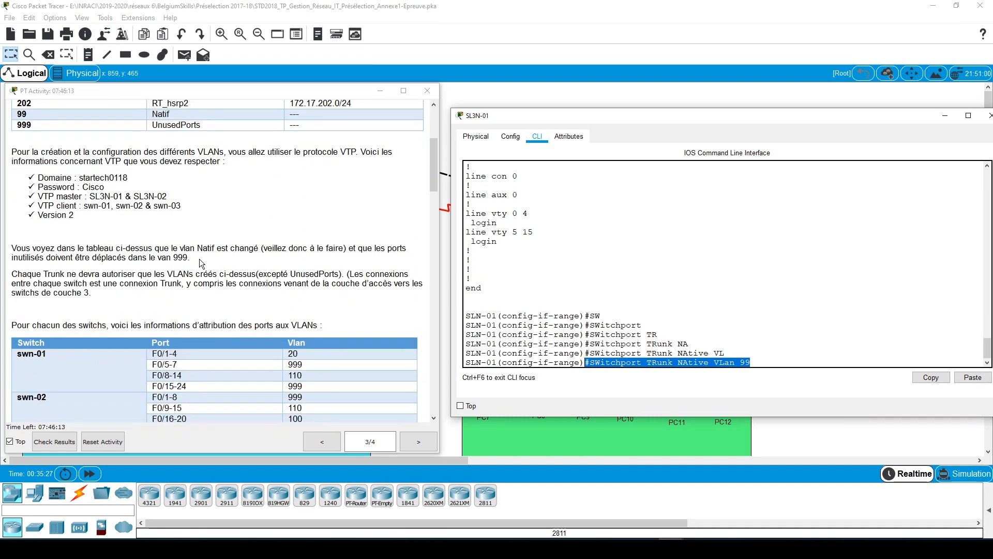
drag(191, 257, 6, 250)
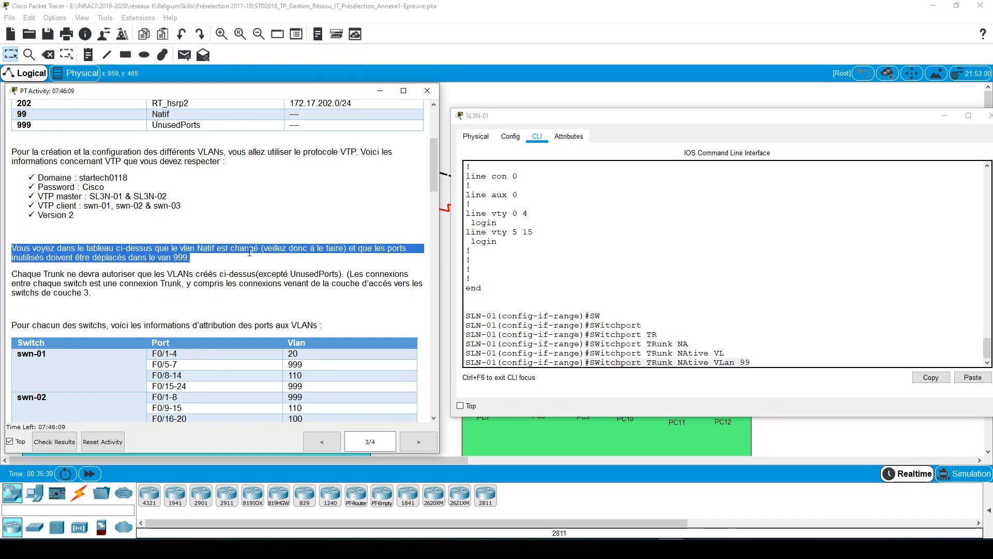
click(758, 362)
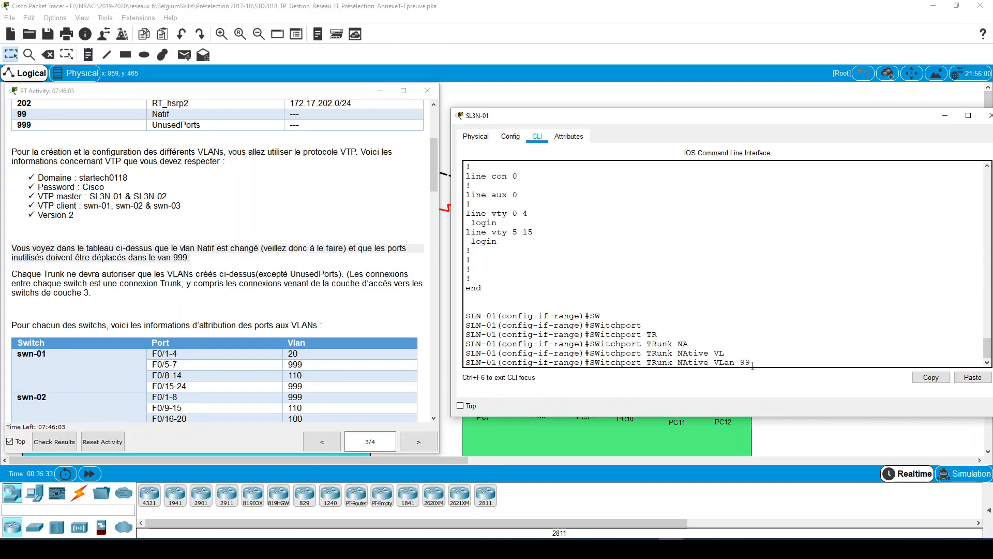
key(Return)
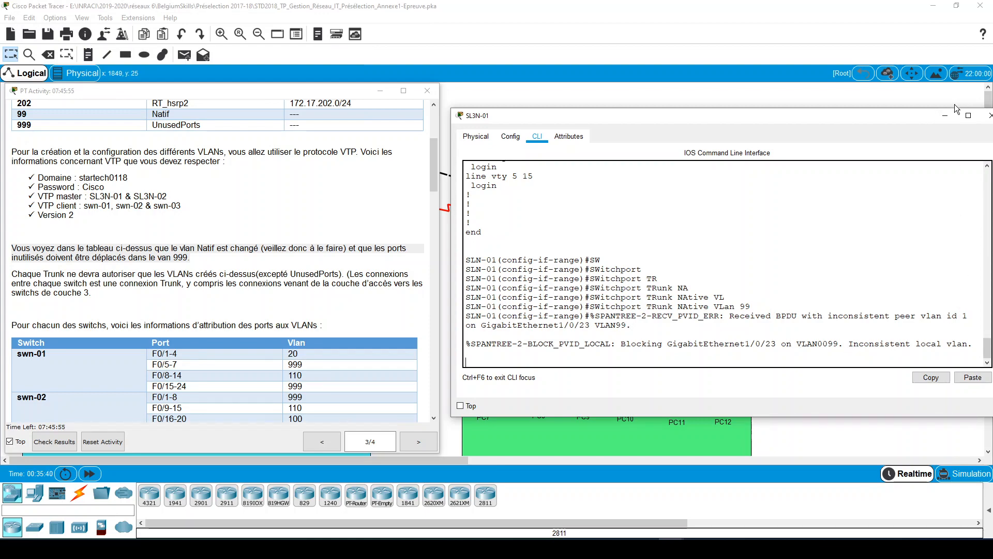
click(939, 115)
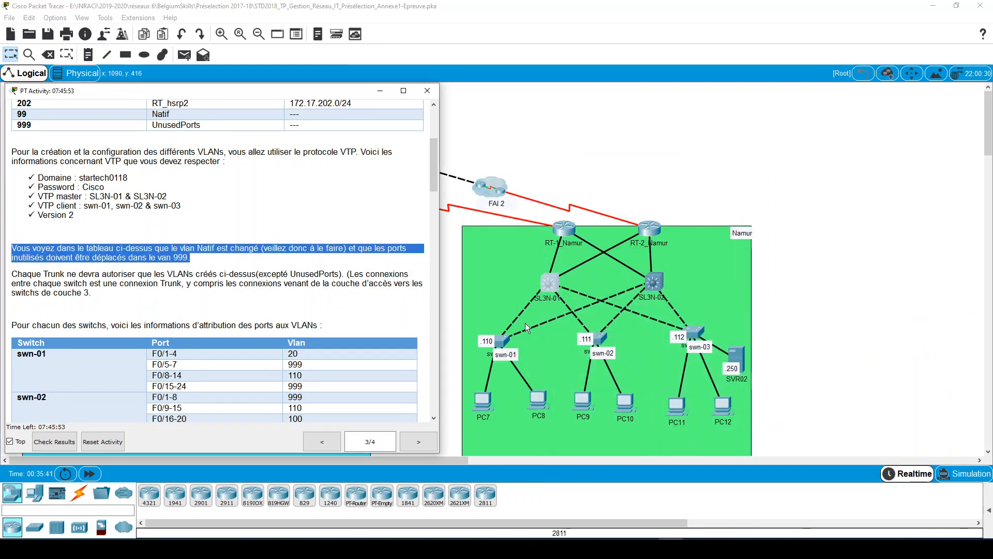
- Open swn-01's command line and examine the spanning-tree messages about GigabitEthernet0/1 and the native VLAN mismatch
click(495, 342)
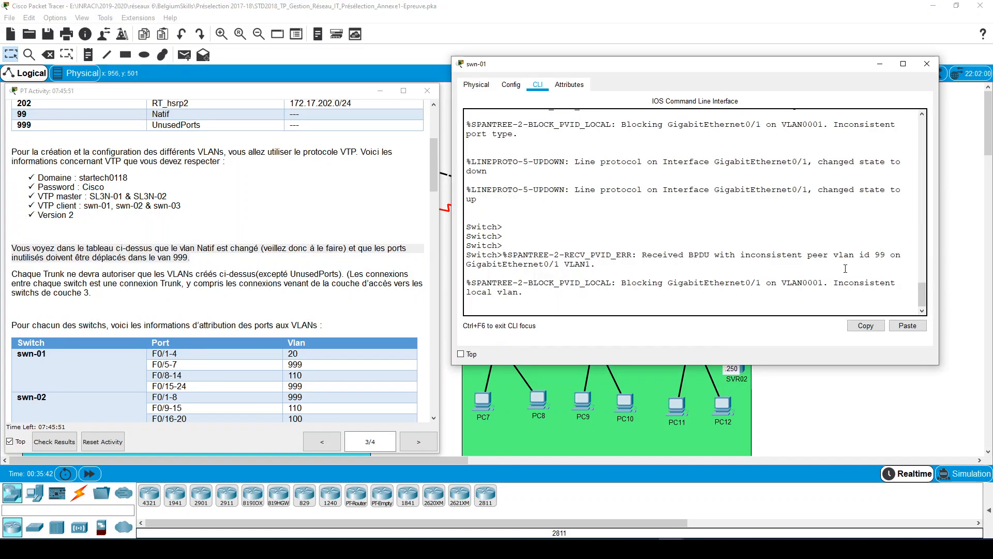
drag(828, 282, 710, 282)
key(Return)
key(Return)
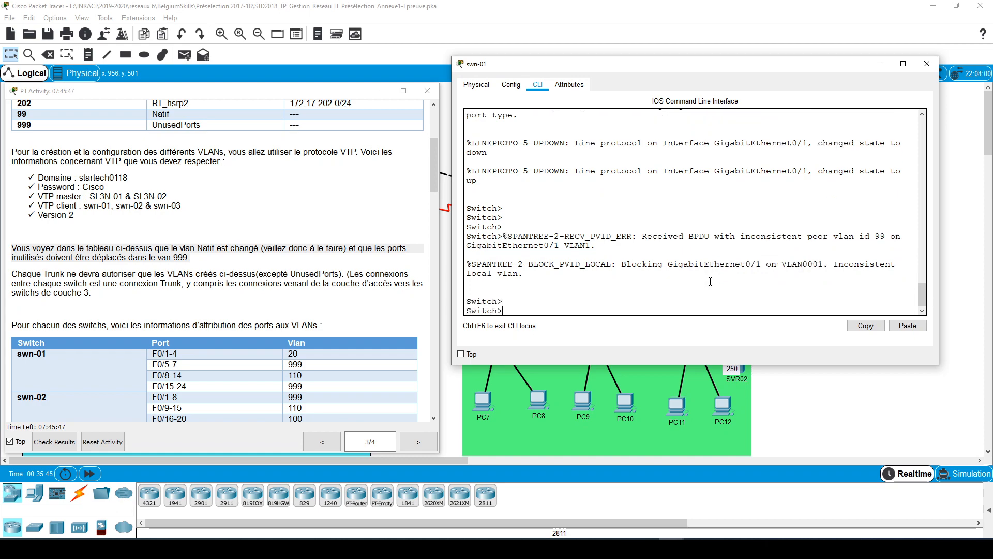
- Enter privileged mode on swn-01 and display the brief VLAN list
key(Return)
key(Return)
key(Return)
text(EN)
key(Return)
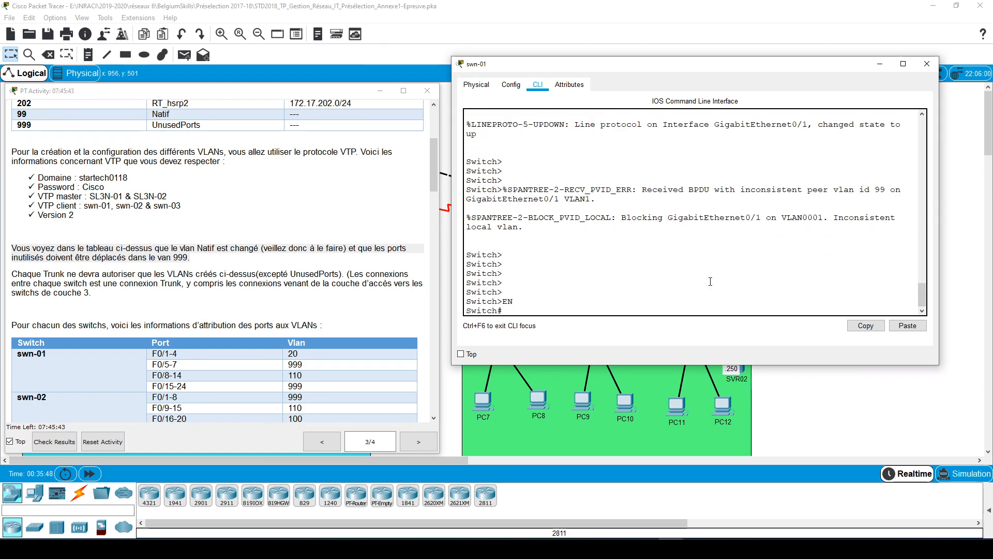
text(SH VL BRI)
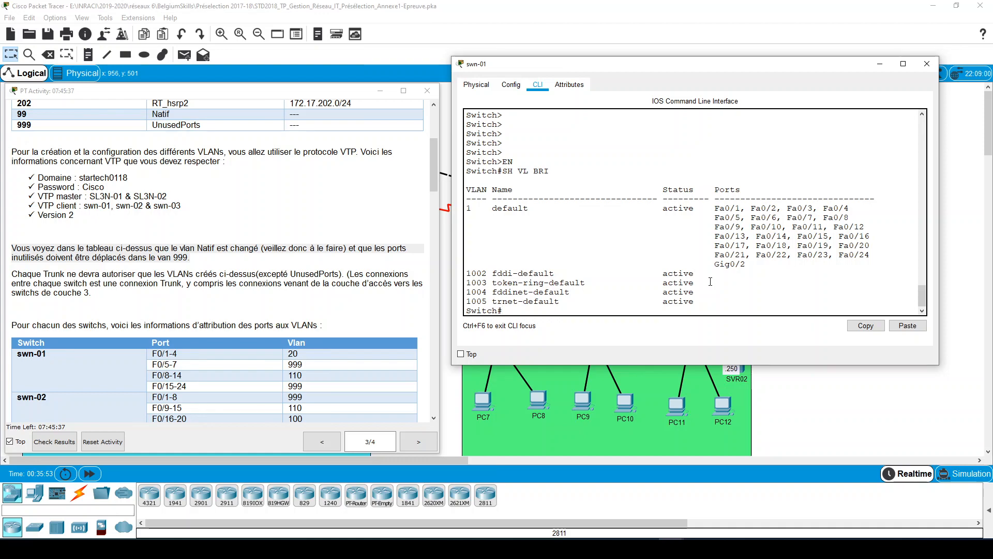
- Display swn-01's VTP status and examine its version, configuration revision, number of VLANs, operating mode and domain name
text(SH VTP STATUS)
key(Return)
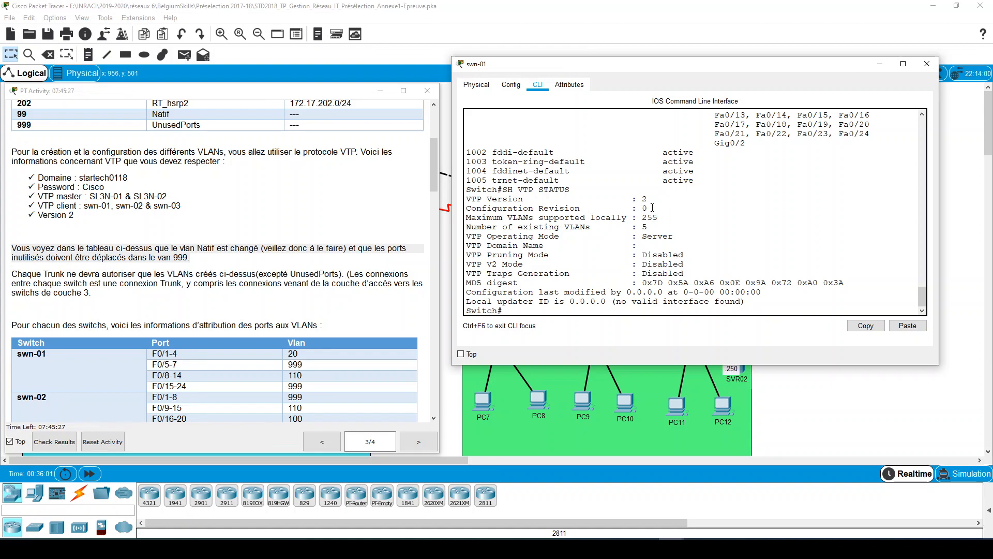
drag(651, 199, 643, 208)
double_click(644, 226)
drag(672, 239, 644, 241)
drag(544, 245, 487, 245)
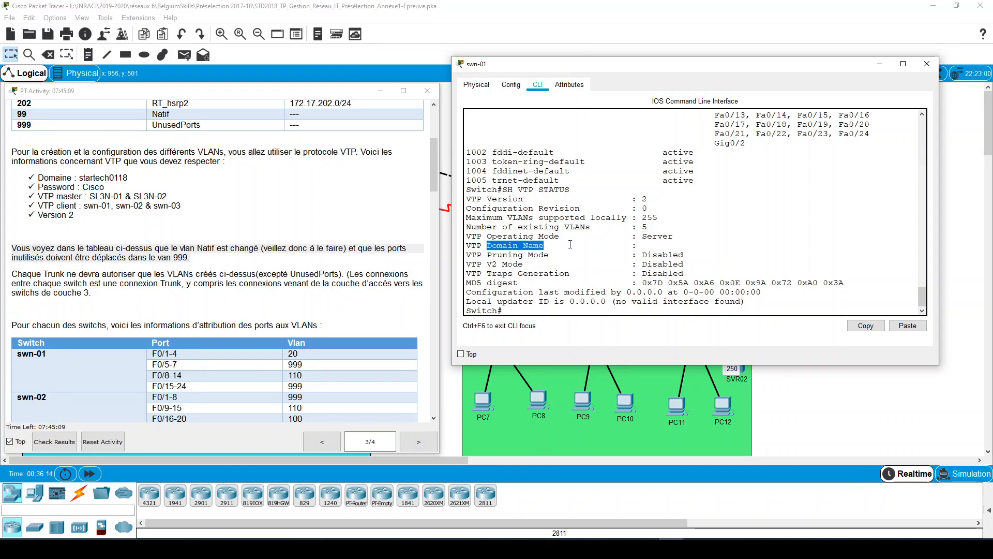
click(654, 248)
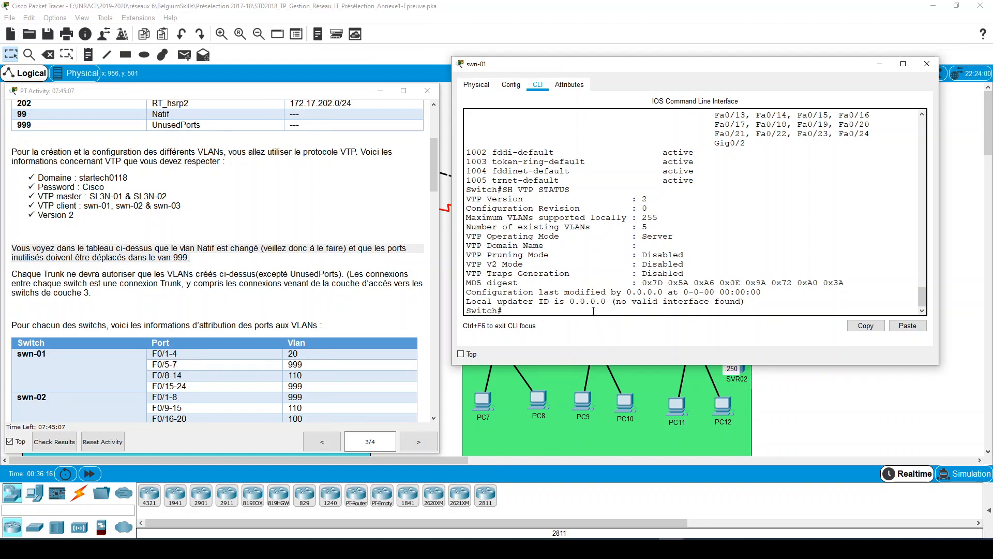
- Enter global configuration mode on swn-01 and set its VTP mode to client
text(CONF T)
key(Return)
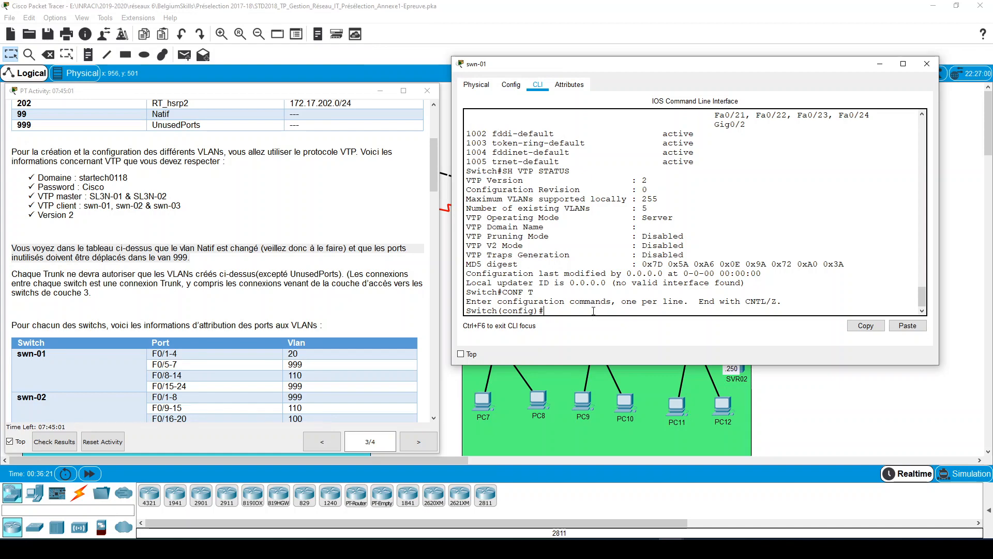
text(VT)
key(Tab)
text(MO)
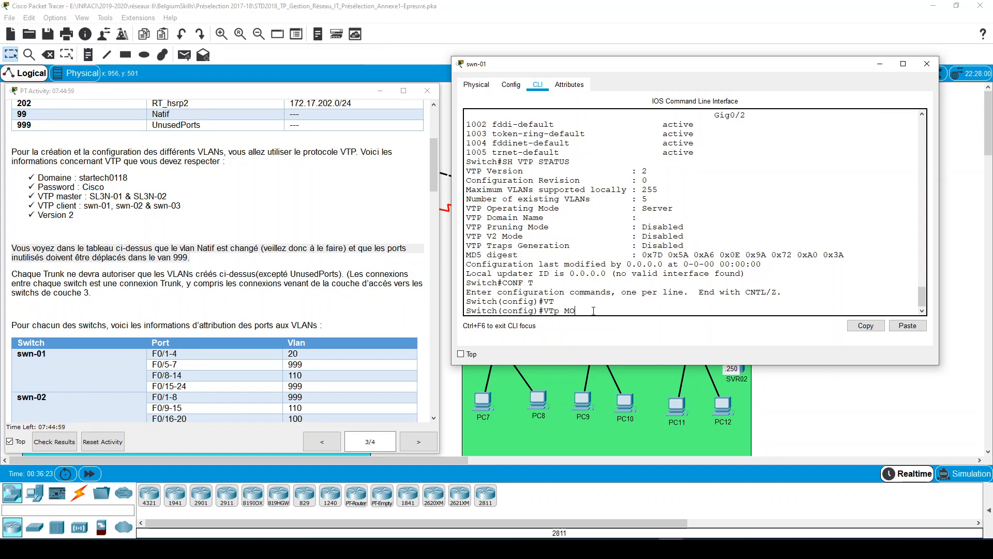
key(Tab)
text(CLI)
key(Tab)
key(Return)
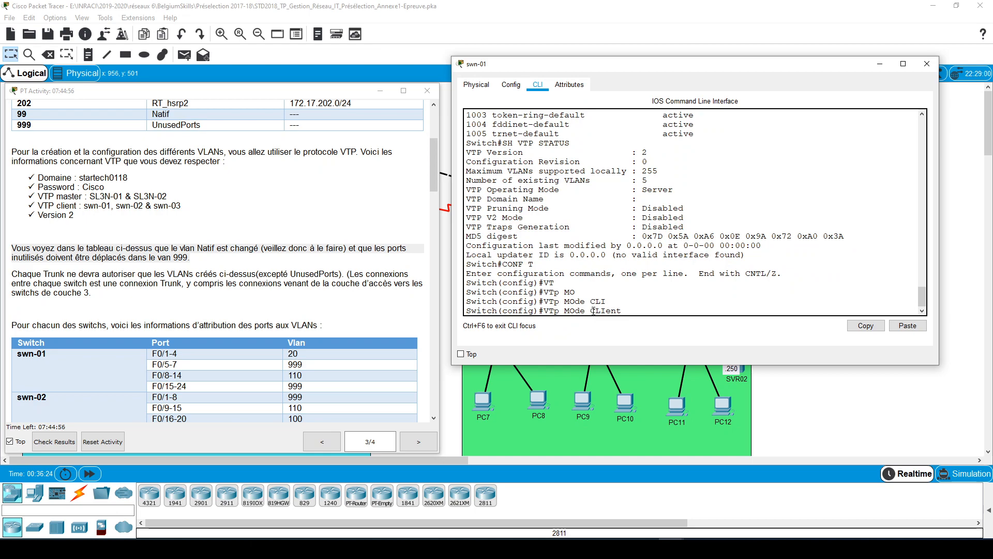
- Set swn-01's VTP domain to startech0118, in lowercase
text(VTP)
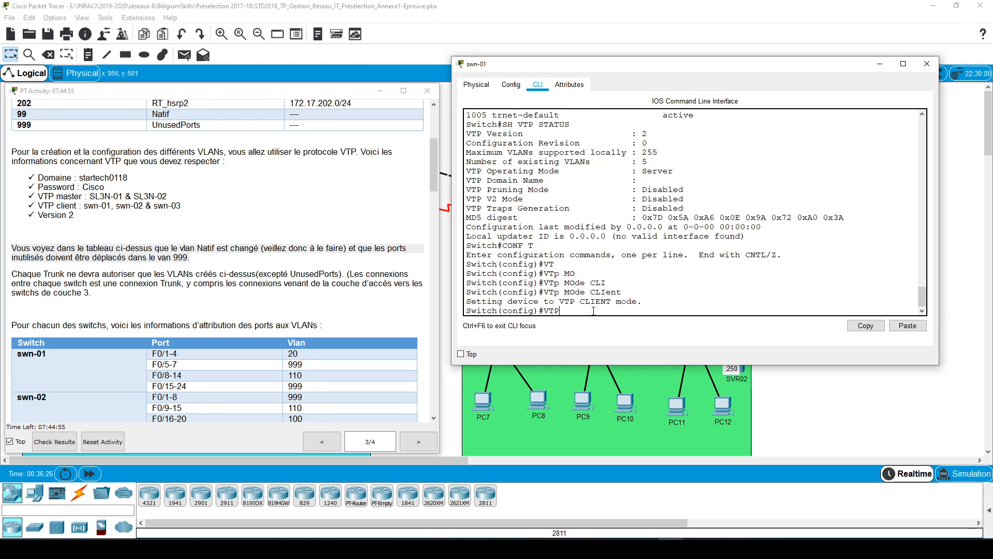
text( DOM)
key(Tab)
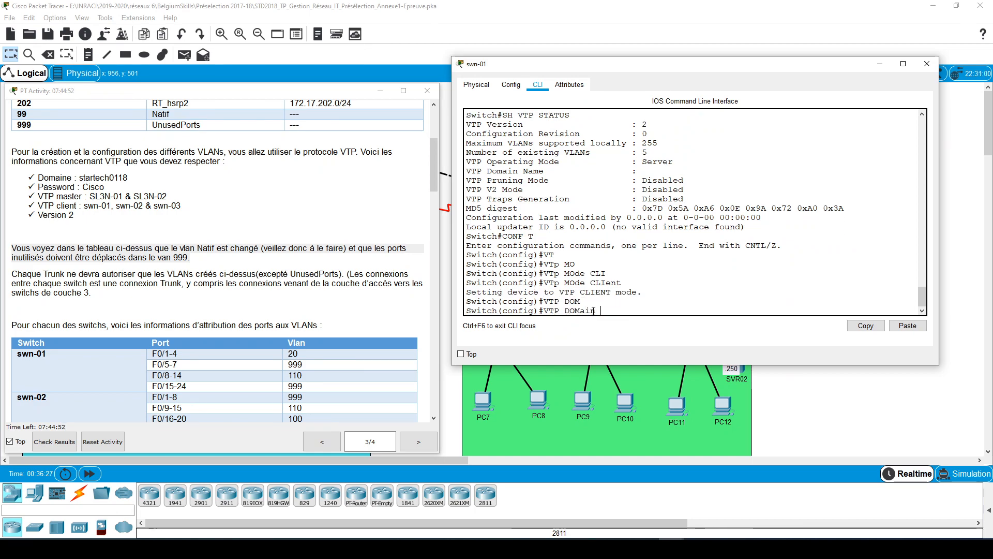
text(STAR)
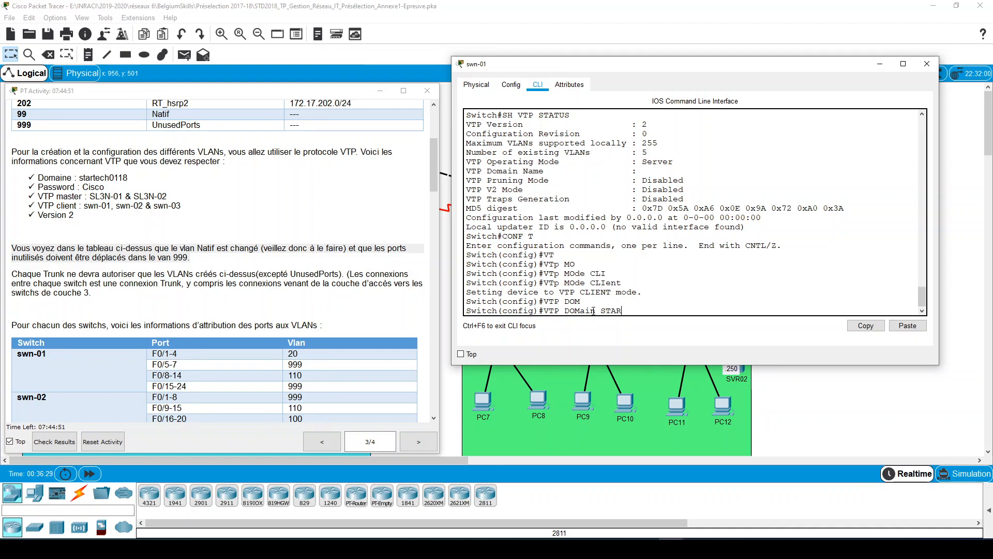
key(BackSpace)
key(BackSpace)
text(star)
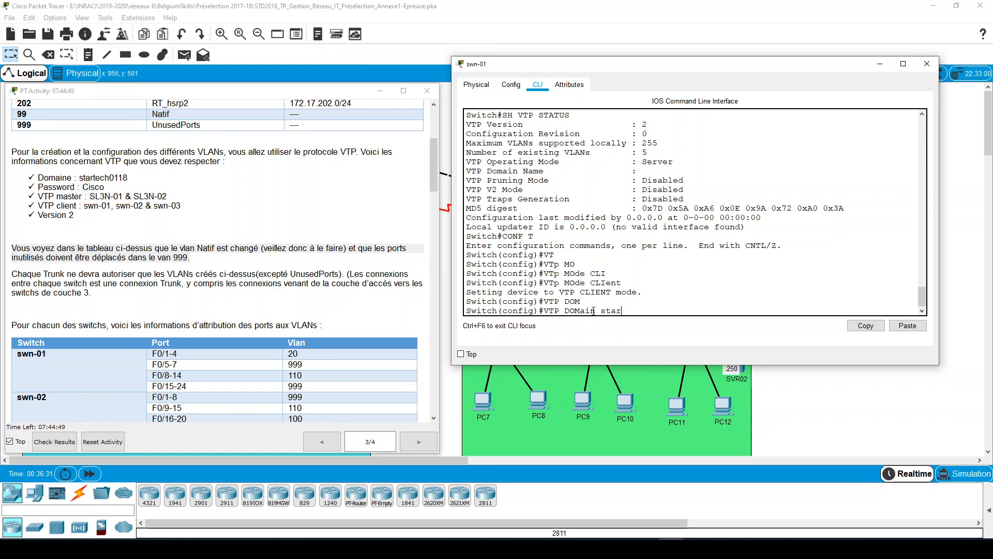
text(tech0118)
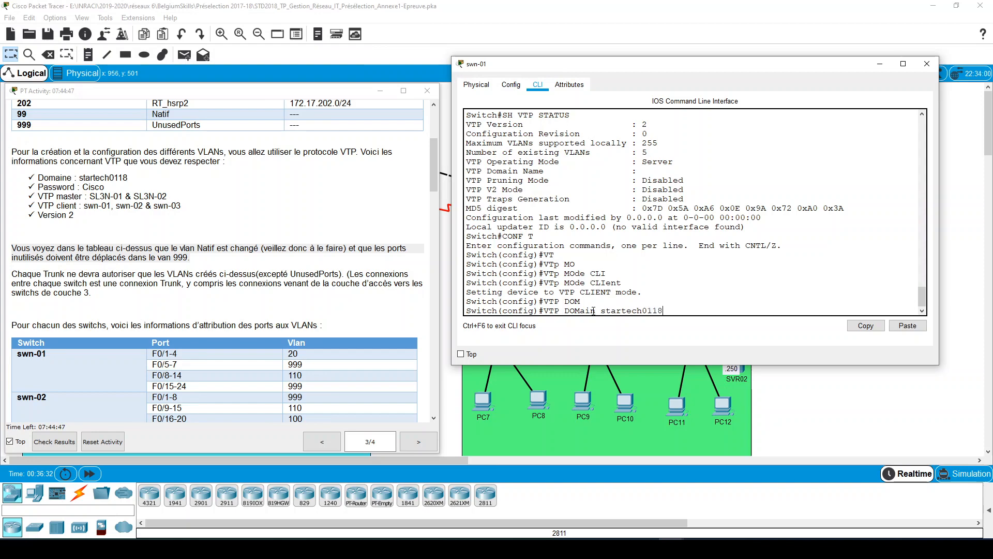
key(Return)
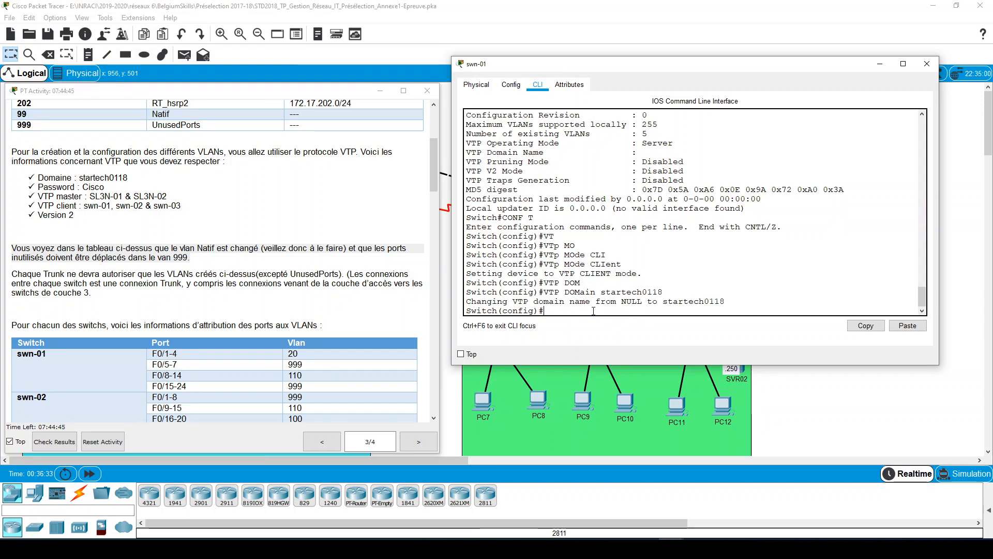
- Set swn-01's VTP password to the one given in the instructions
text(vtp)
key(Tab)
text(pass)
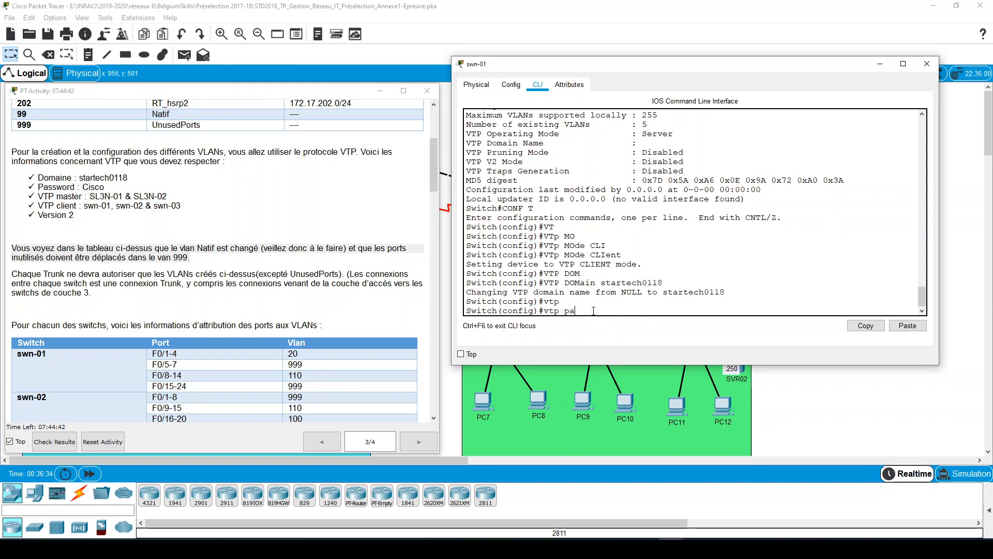
key(Tab)
text(Cisco)
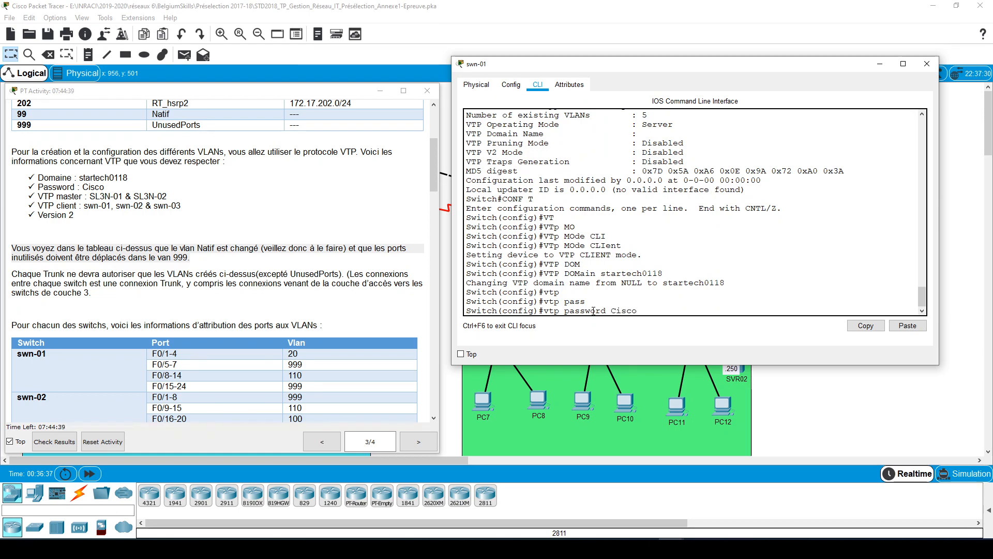
key(Return)
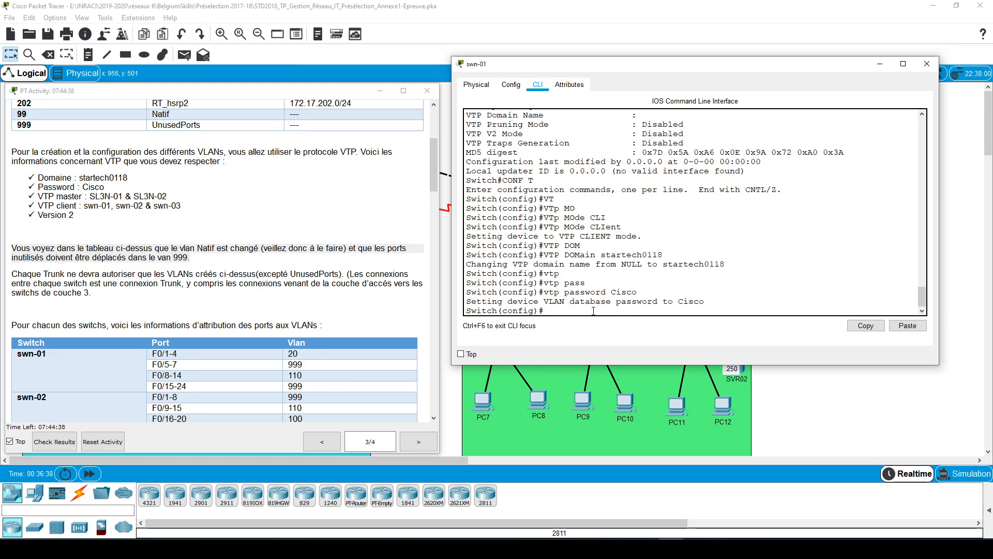
- Try to set the VTP version to 2 on swn-01
text(vtp)
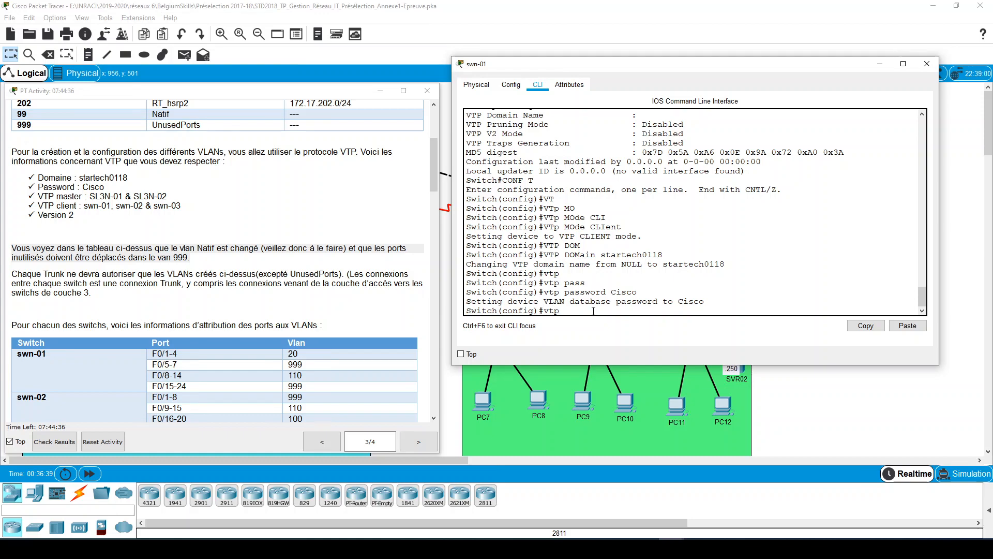
text( ver 2)
key(Return)
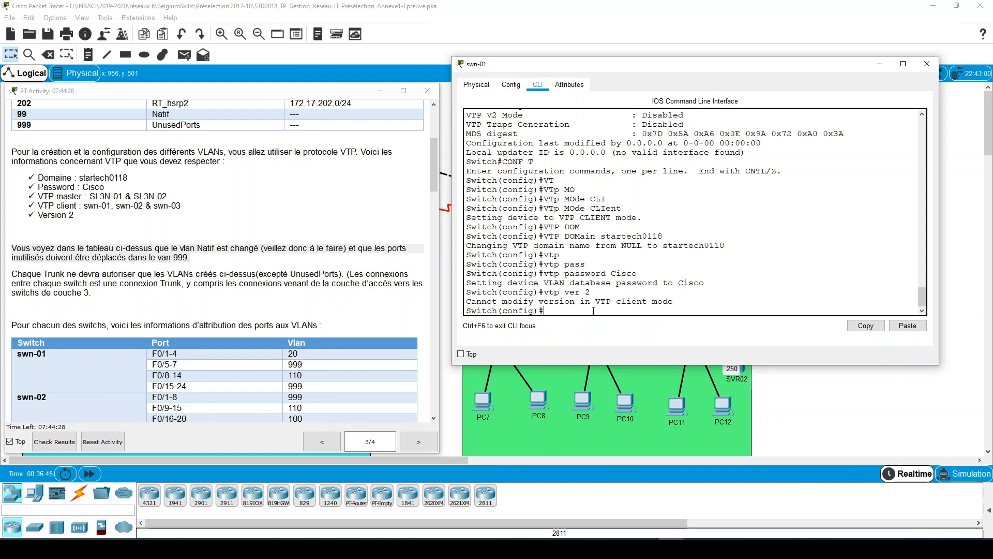
- Display the brief VLAN table on swn-01 from configuration mode and check the VLANs received through VTP
text(do)
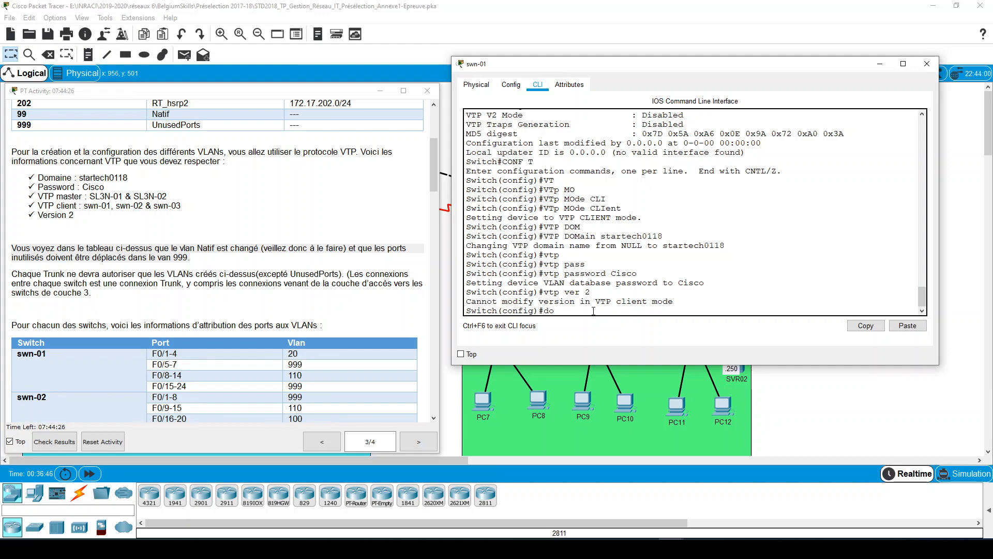
text( sh vl bire)
key(Return)
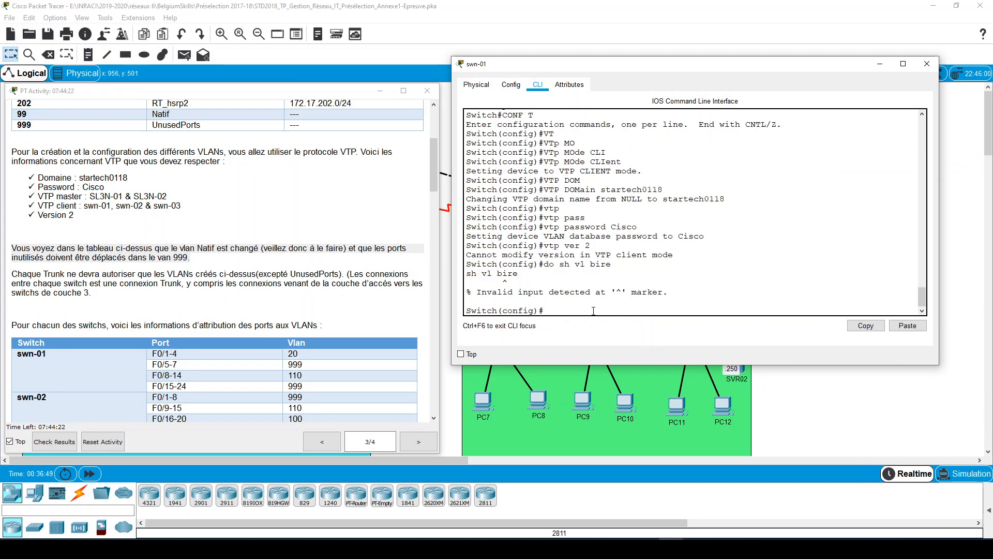
text(do sh vl brie)
key(Return)
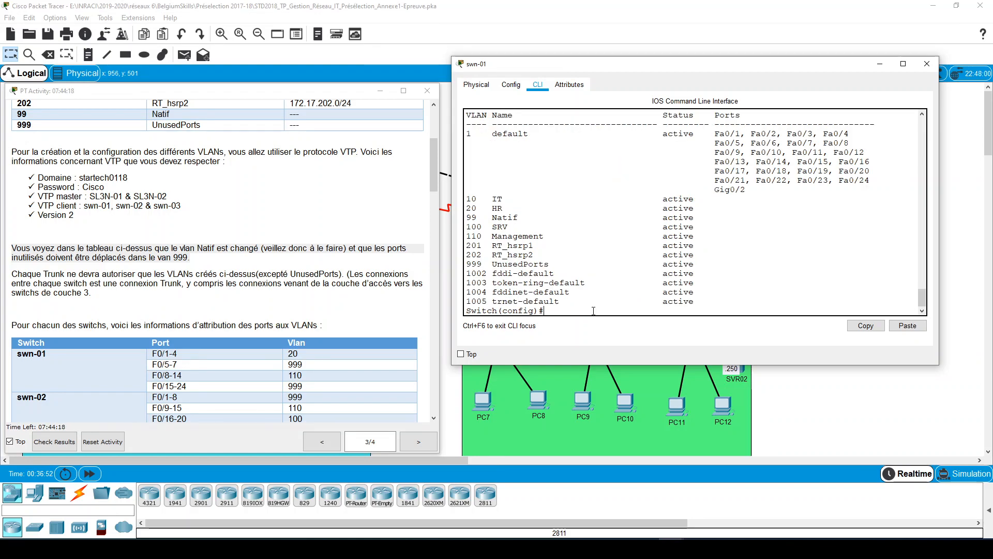
drag(480, 198, 494, 264)
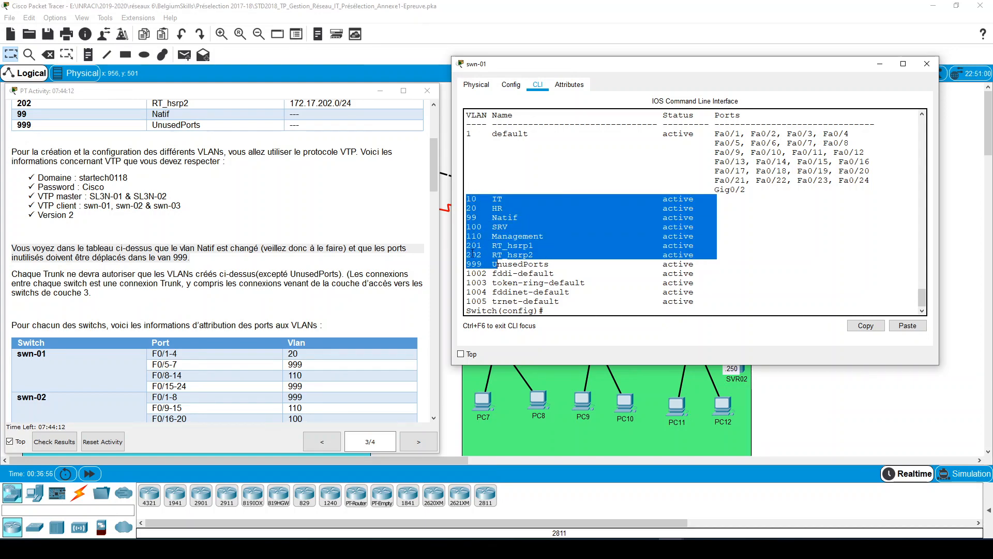
click(564, 263)
drag(733, 272, 465, 193)
drag(704, 265, 469, 198)
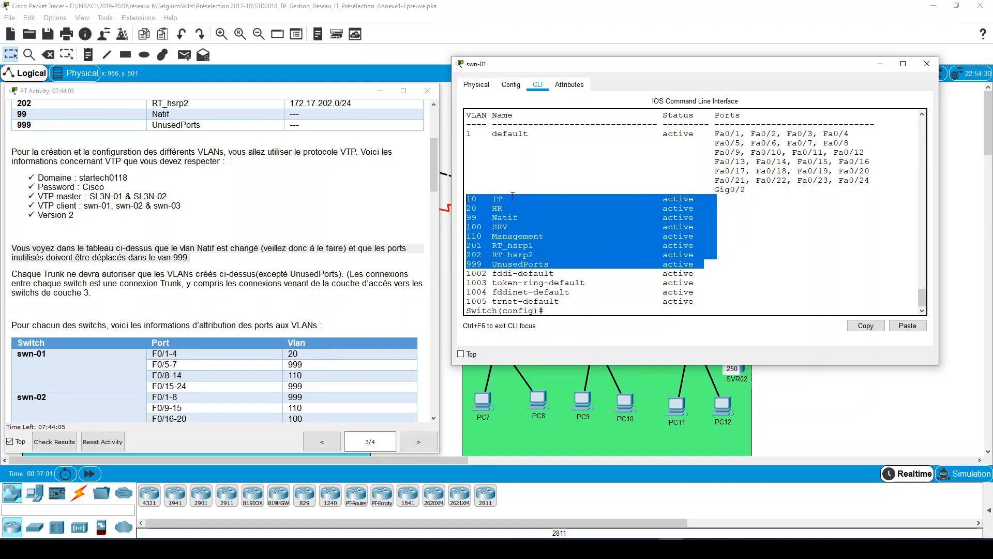
click(789, 254)
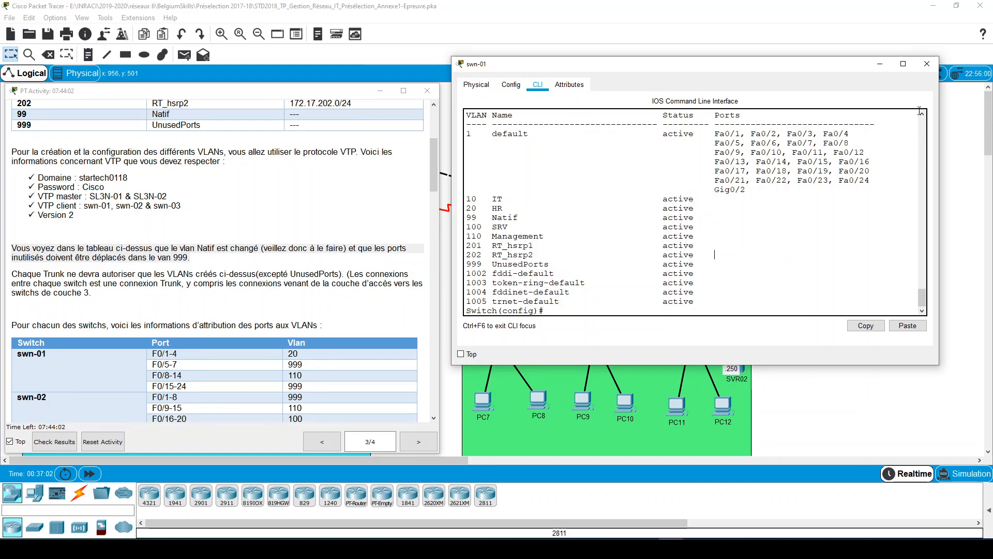
click(927, 64)
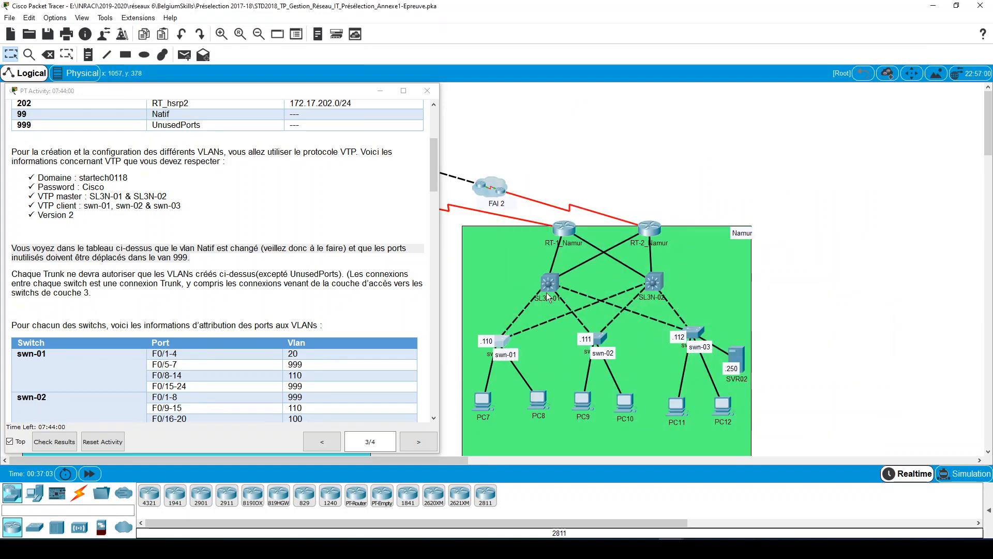
click(501, 342)
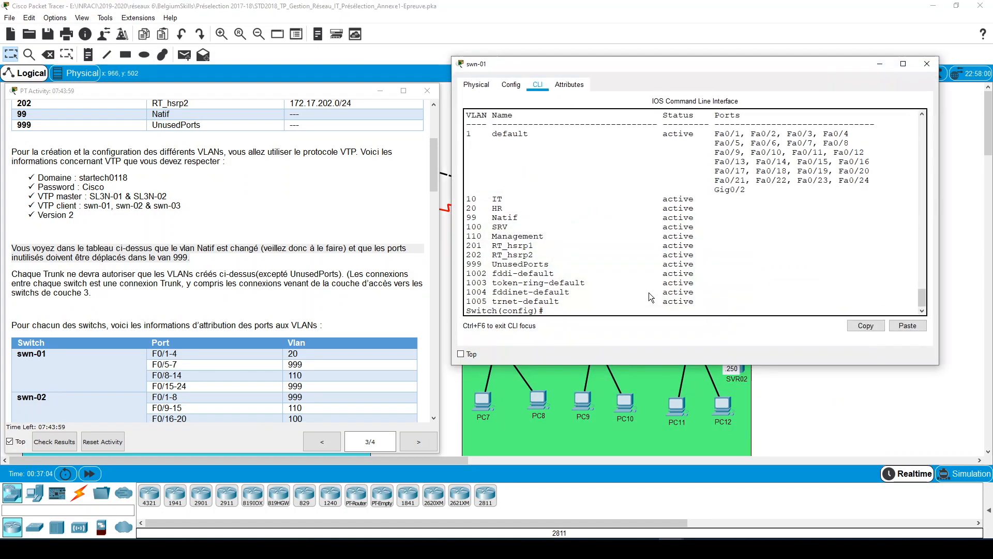
text(vtp password Cisco)
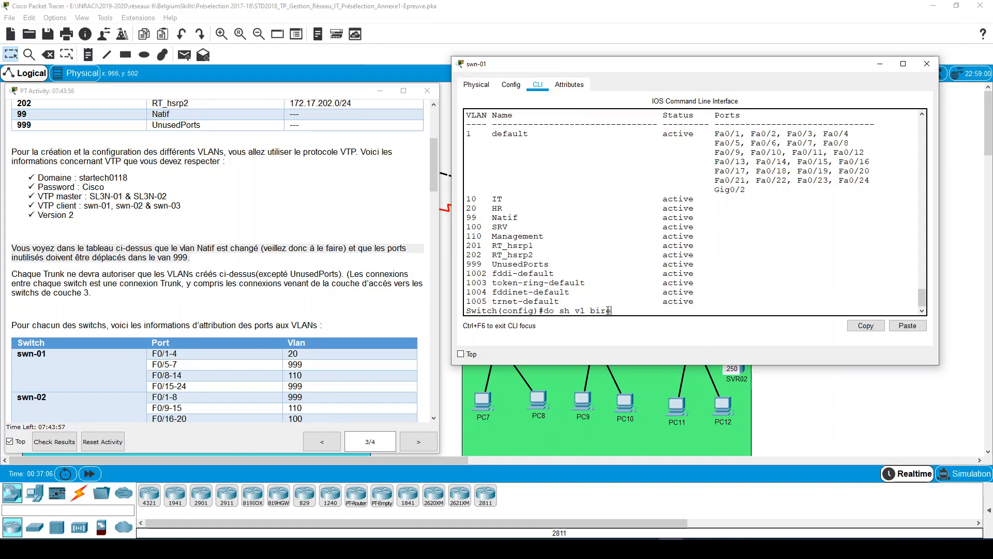
key(Up)
key(Up)
key(BackSpace)
key(BackSpace)
key(BackSpace)
key(BackSpace)
key(BackSpace)
key(BackSpace)
key(BackSpace)
key(BackSpace)
key(BackSpace)
key(BackSpace)
key(BackSpace)
key(BackSpace)
key(BackSpace)
key(BackSpace)
key(BackSpace)
- Display swn-01's VTP status and check its operating mode and domain name
text(do sh)
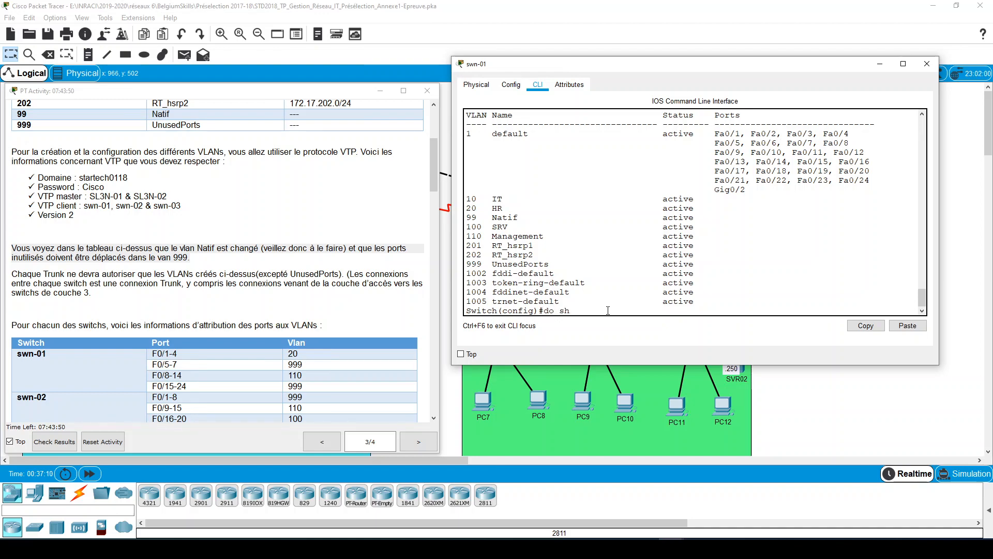
text( vtp stat)
key(Return)
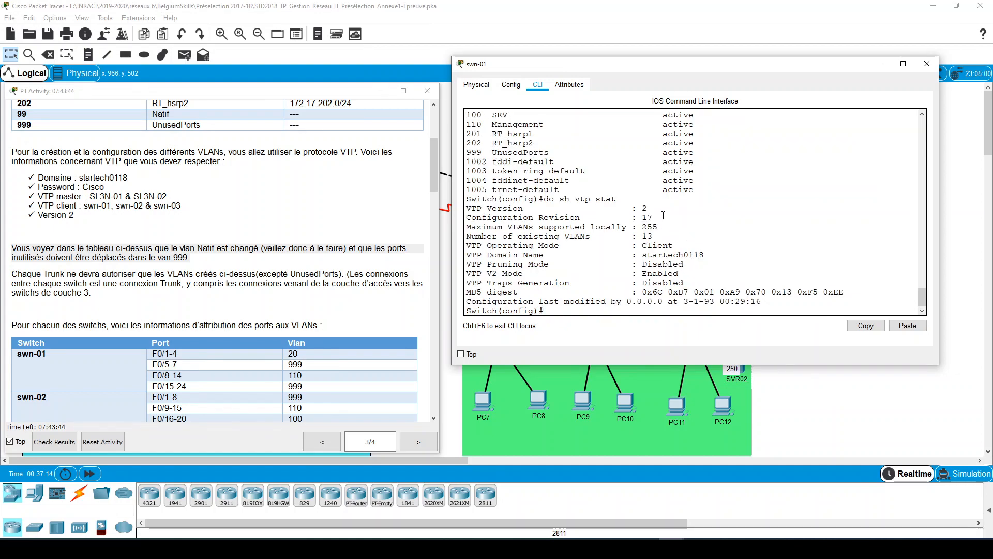
drag(662, 215, 640, 246)
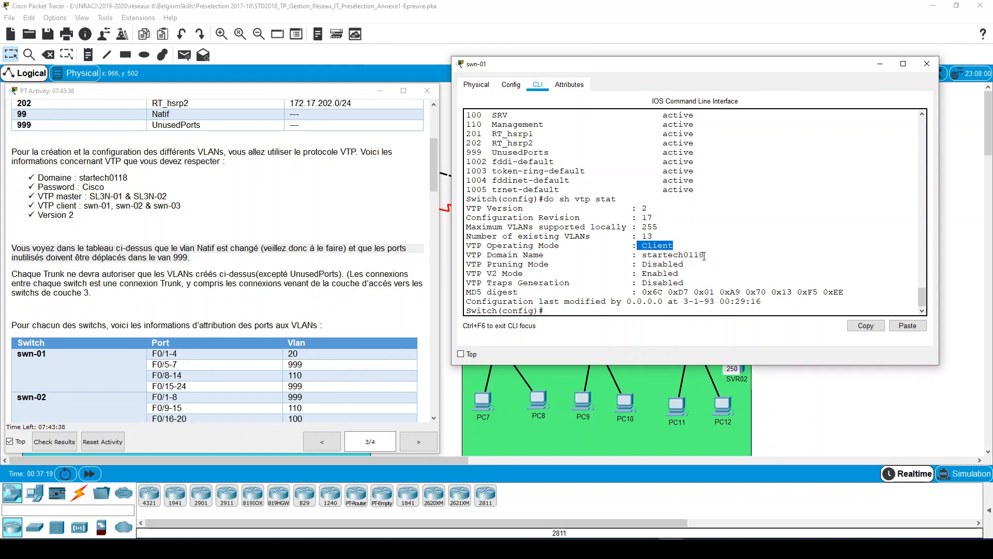
drag(704, 255, 643, 256)
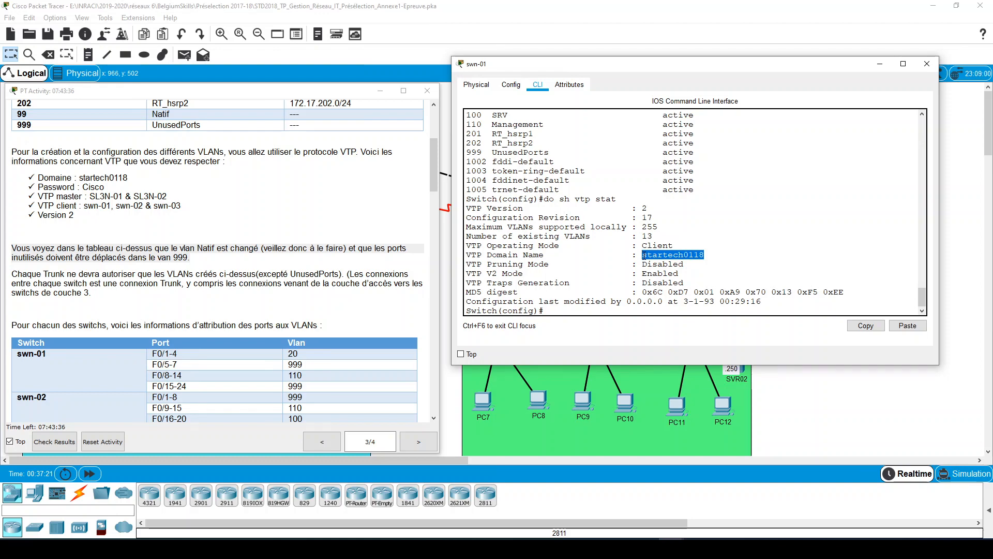
key(Return)
key(Return)
key(Return)
key(Return)
key(Return)
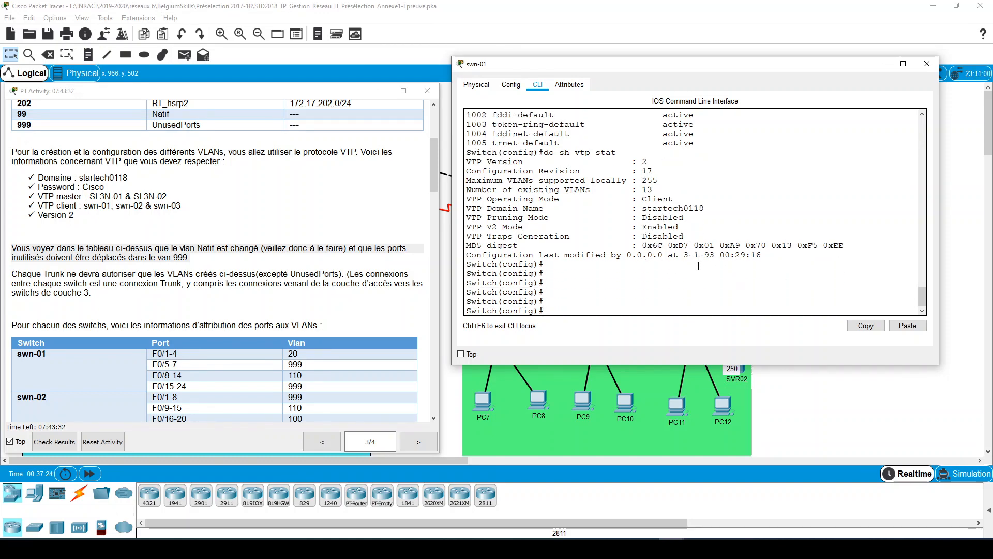
- Display swn-01's running configuration and review the settings of its FastEthernet and GigabitEthernet interfaces
text(do sh)
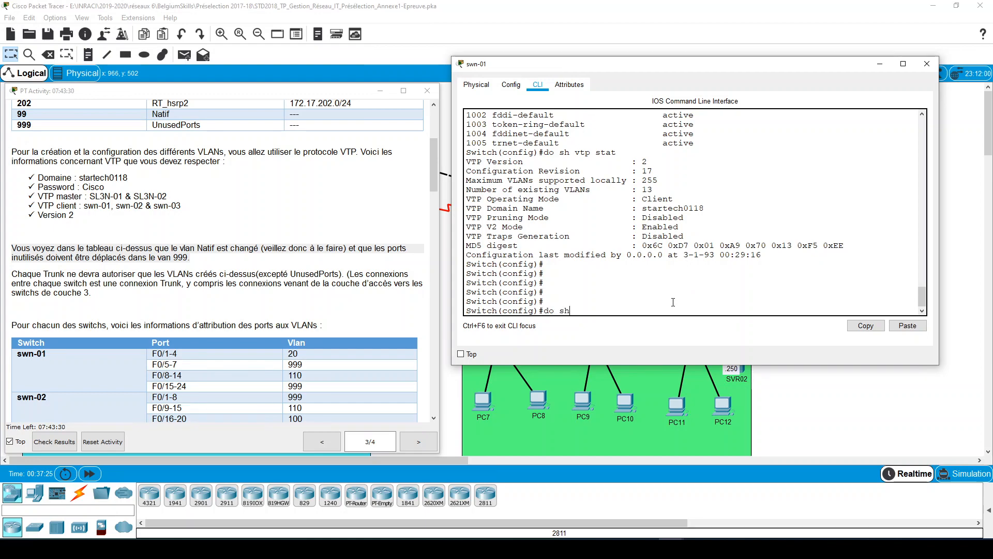
text( run)
key(Return)
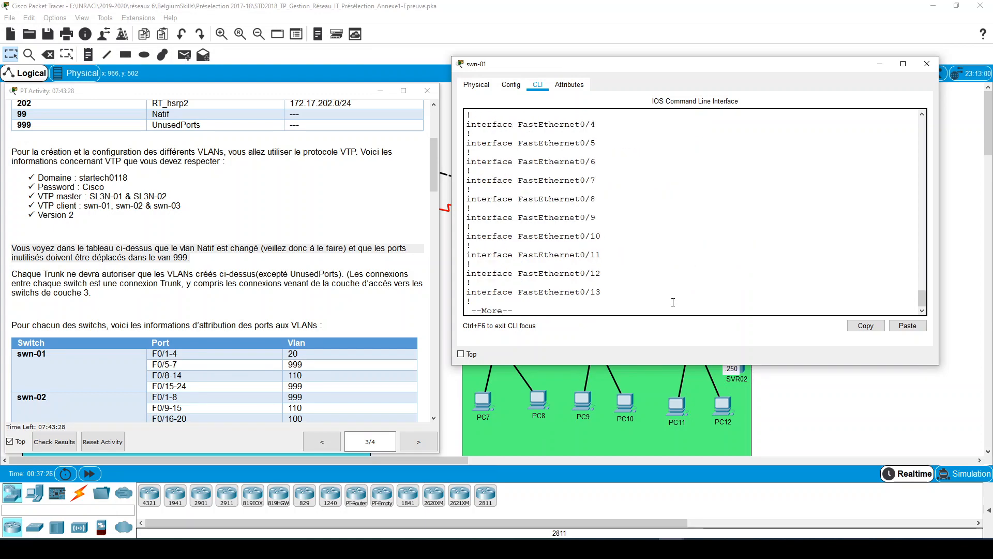
key(space)
scroll(671, 290, up, 5)
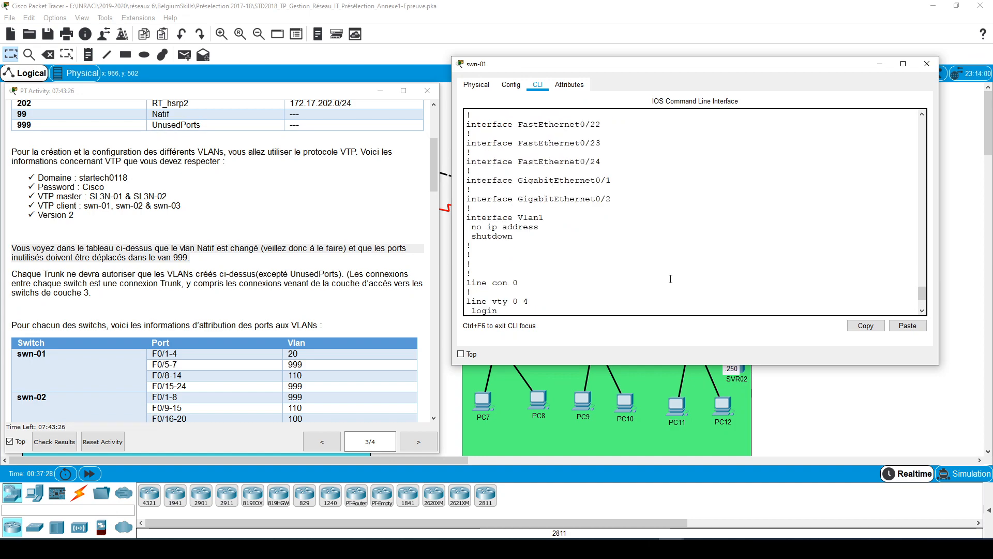
scroll(671, 279, up, 12)
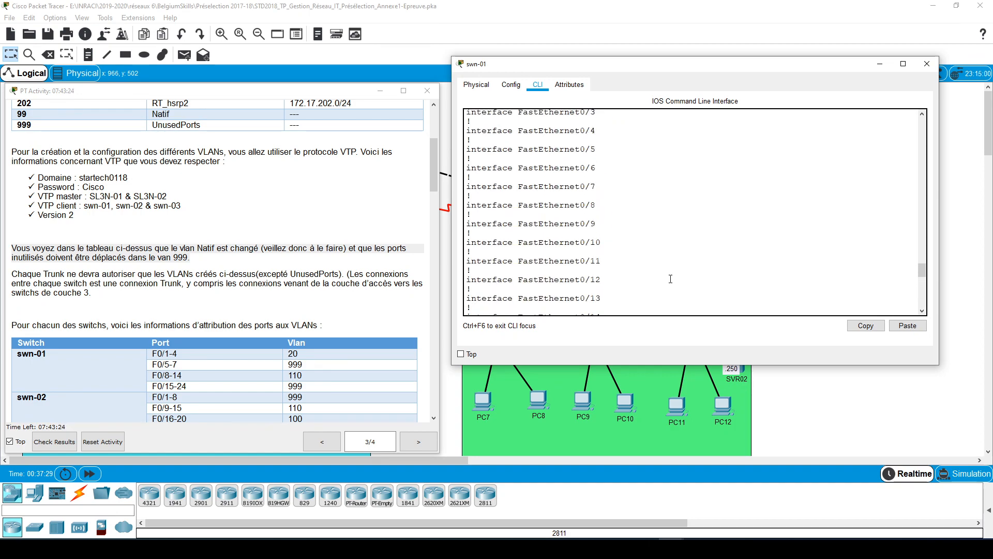
scroll(657, 268, down, 2)
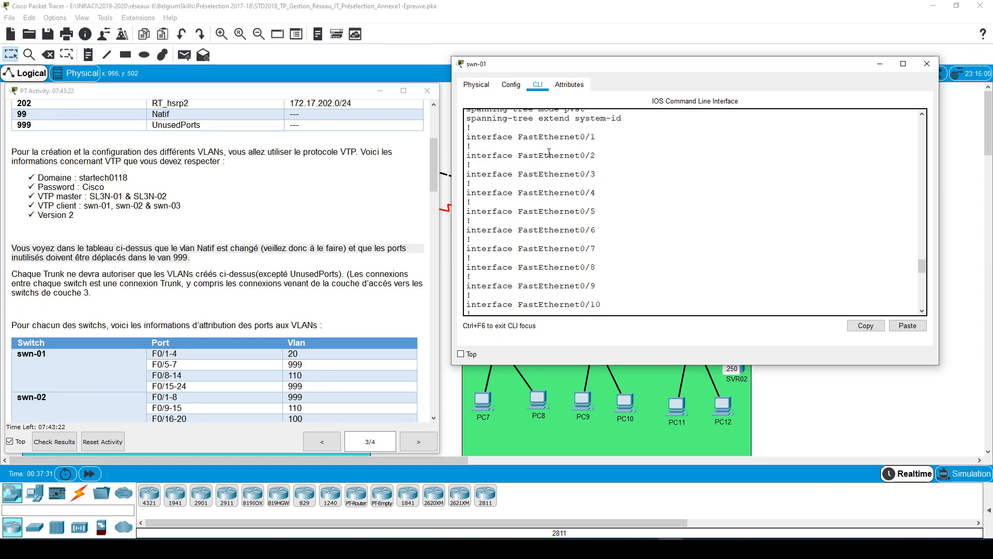
scroll(620, 218, down, 8)
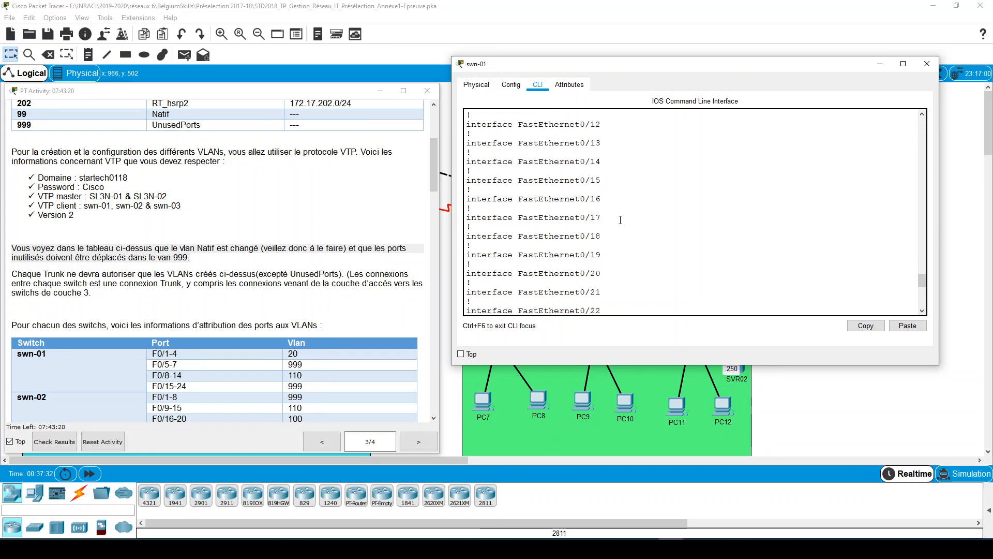
scroll(621, 220, down, 6)
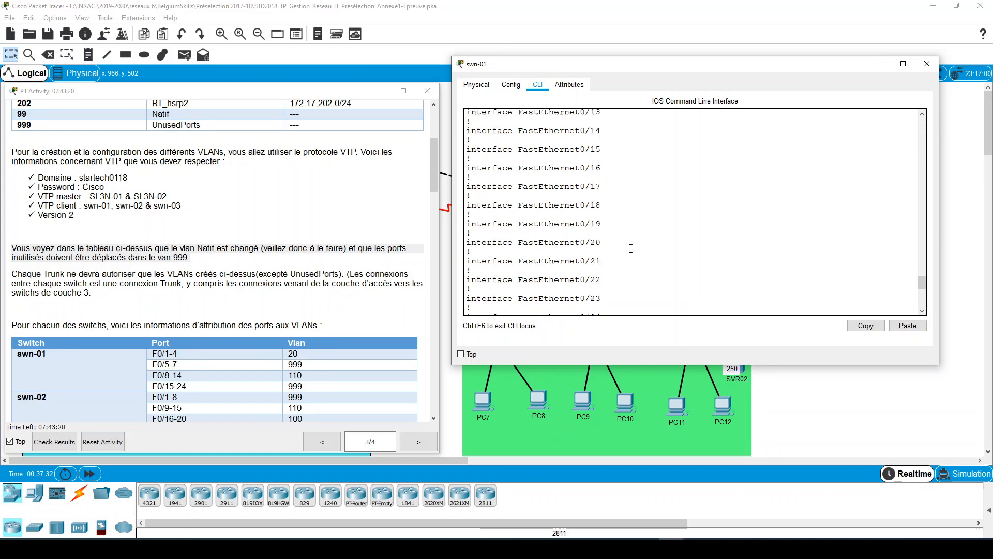
click(879, 63)
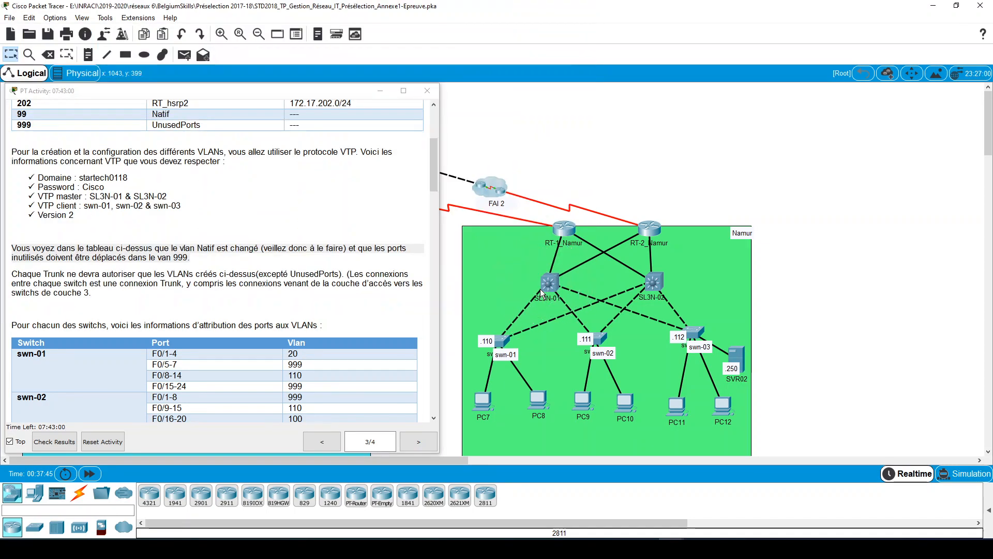
click(540, 288)
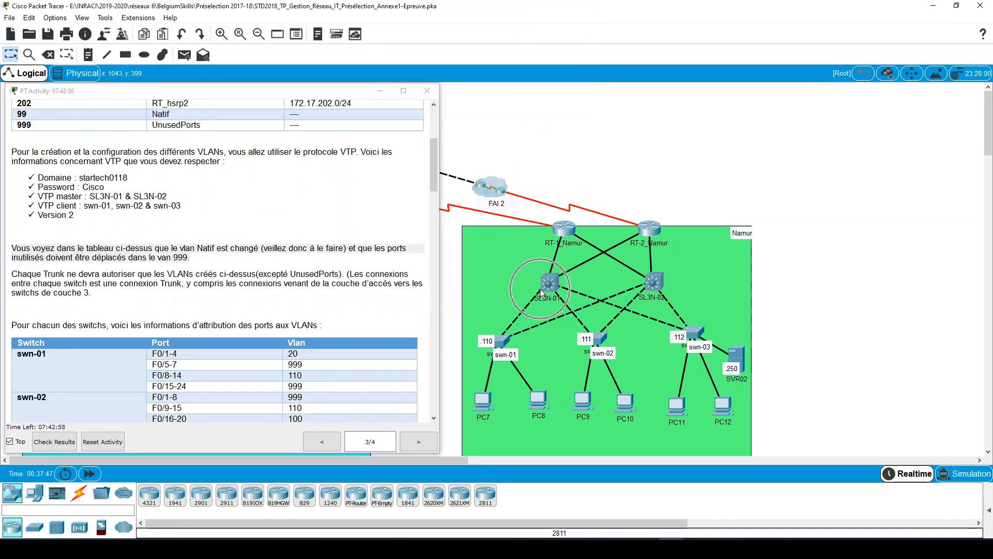
click(502, 334)
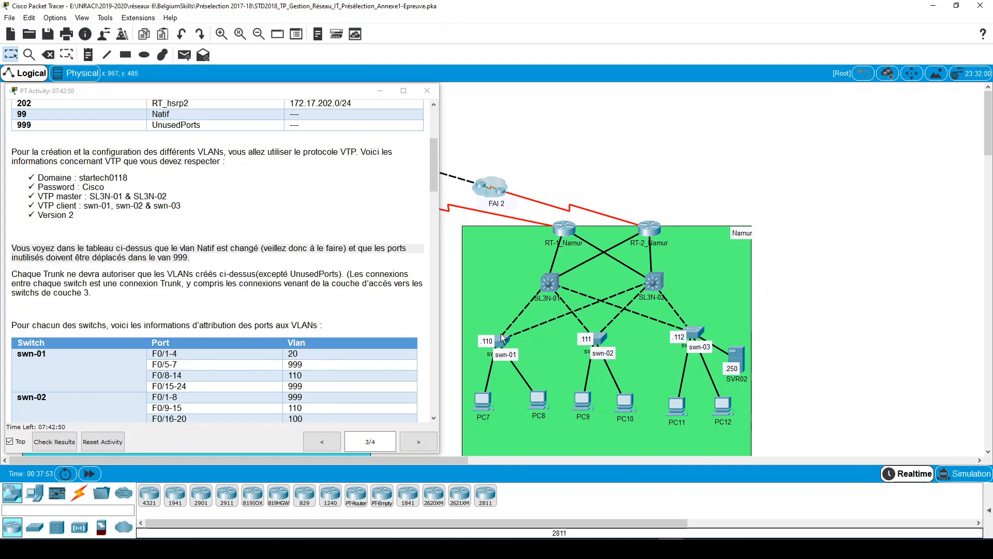
key(ctrl)
key(ctrl)
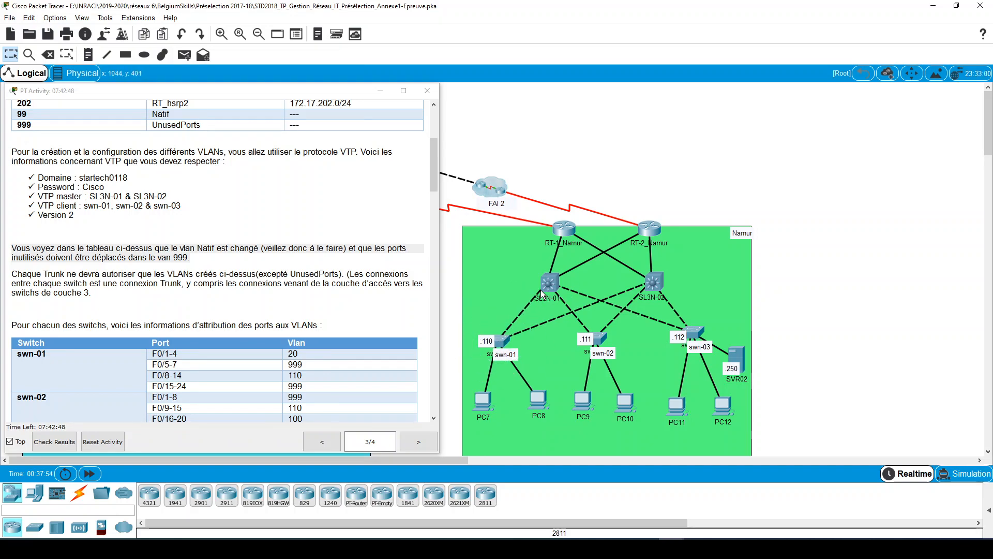
key(ctrl)
key(ctrl)
key(ctrl)
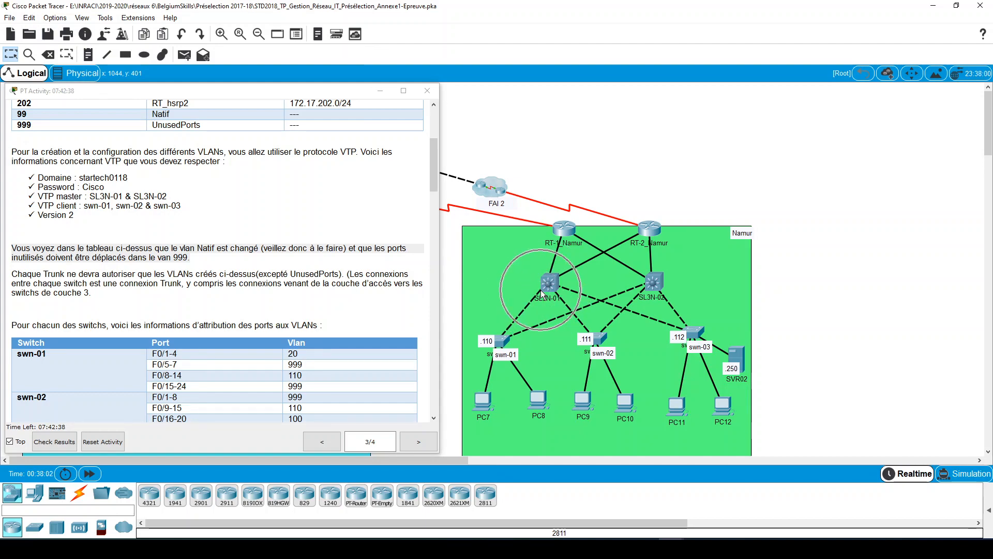
- Reopen swn-01's CLI and consult the Annexe4-Topologie_Site2 PDF in Adobe Acrobat Reader for the switch's uplink ports
click(502, 337)
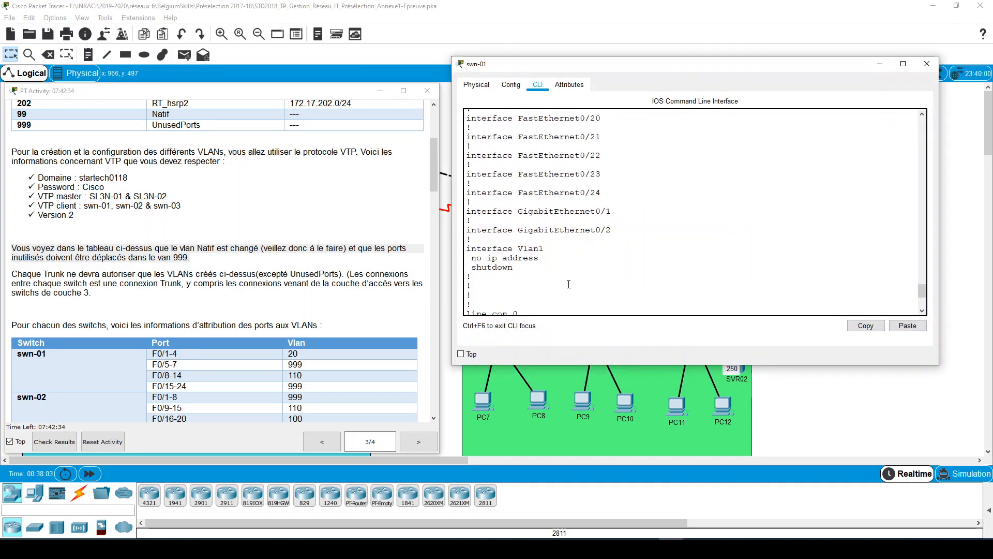
click(594, 548)
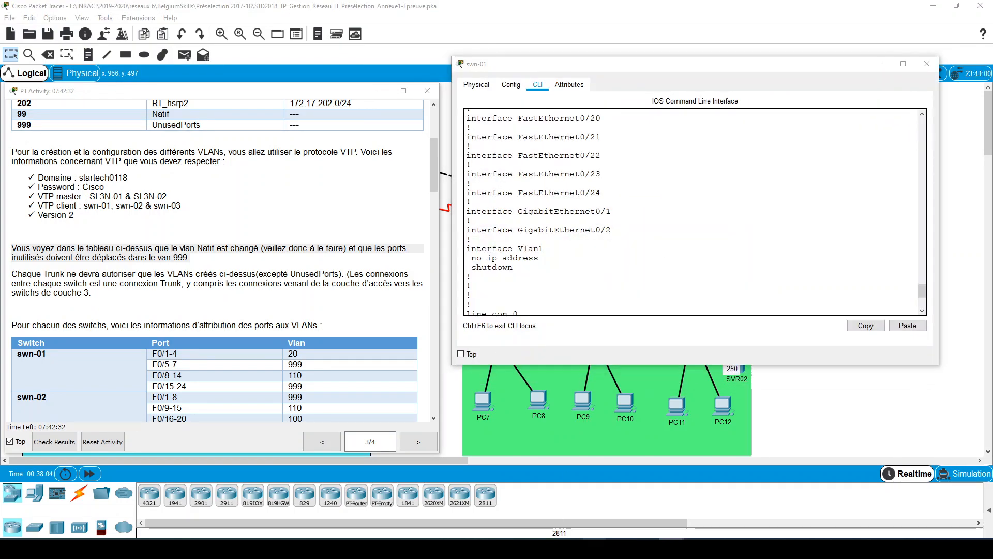
click(820, 511)
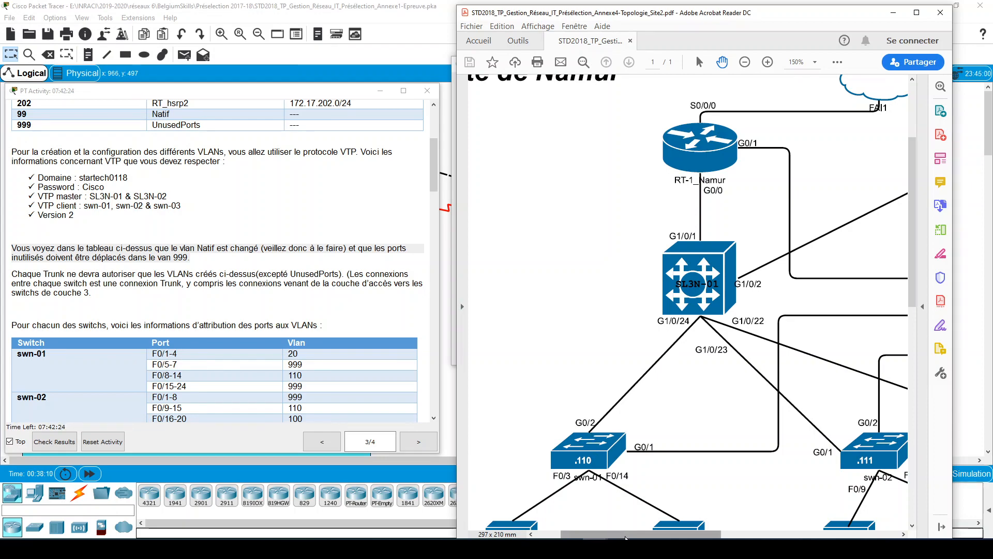
mouse_move(629, 535)
mouse_down()
mouse_move(688, 537)
mouse_move(614, 535)
mouse_up()
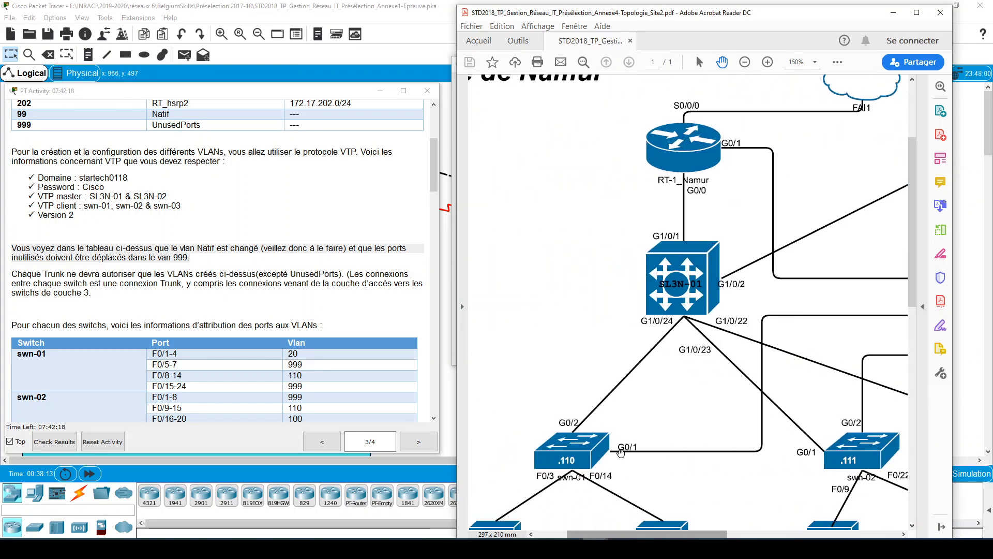
drag(629, 537, 625, 536)
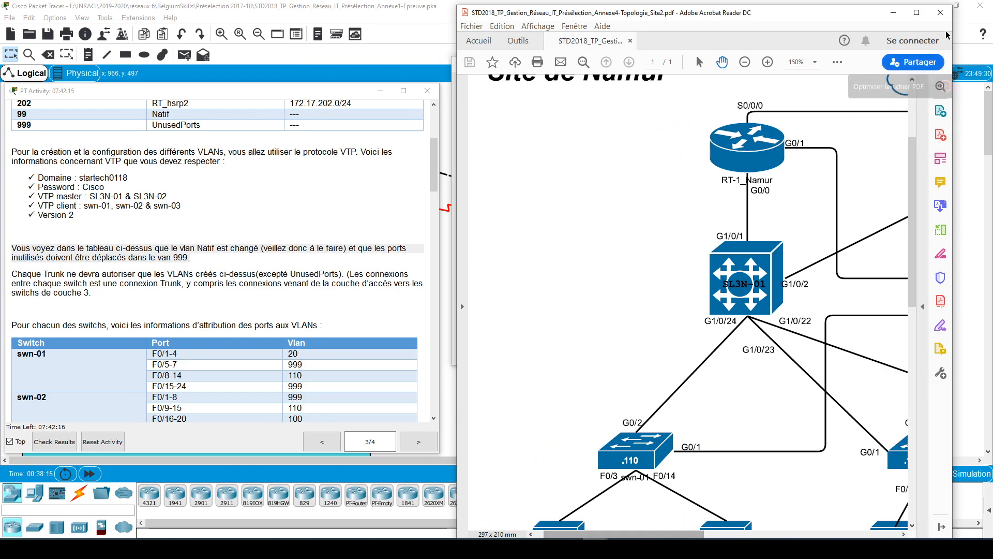
click(893, 13)
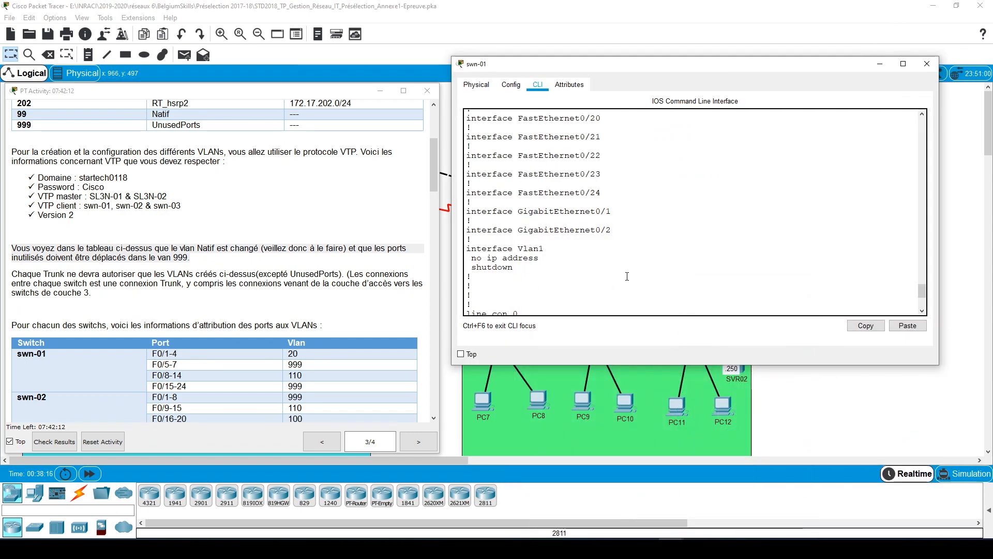
- Get a fresh configuration prompt on swn-01 and recheck the switch's port connections in the topology PDF
key(Return)
key(Return)
key(Return)
key(Return)
key(Return)
key(Return)
key(Return)
key(Return)
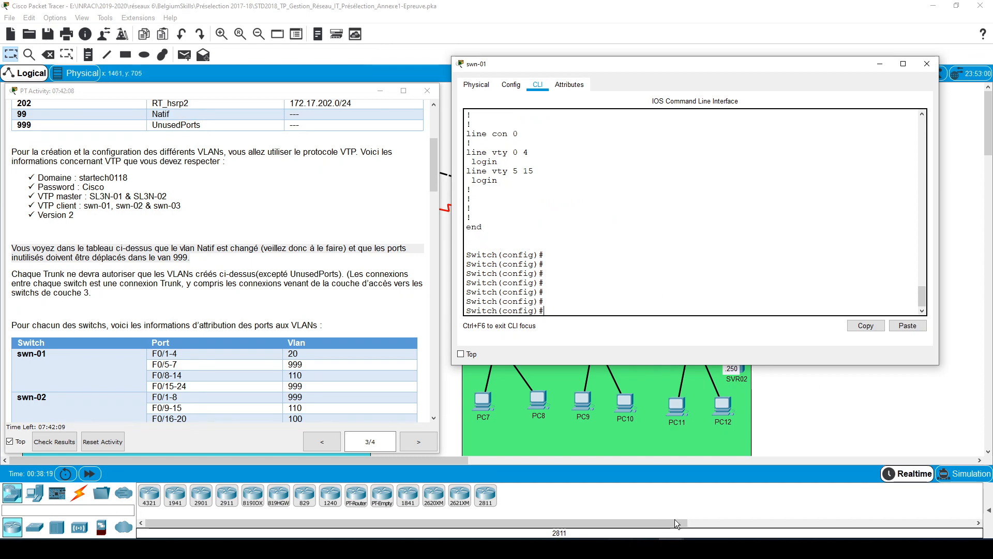
mouse_move(594, 550)
click(821, 498)
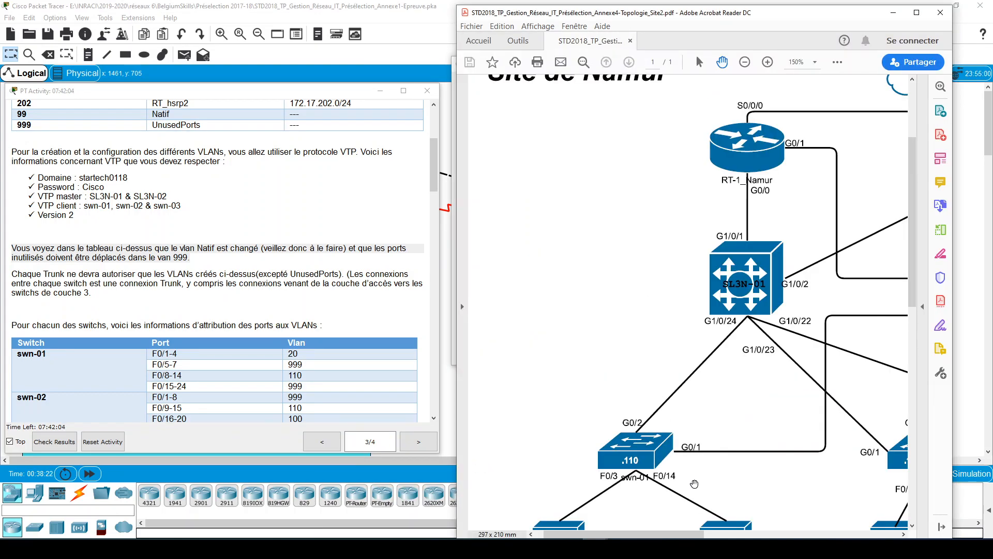
click(894, 12)
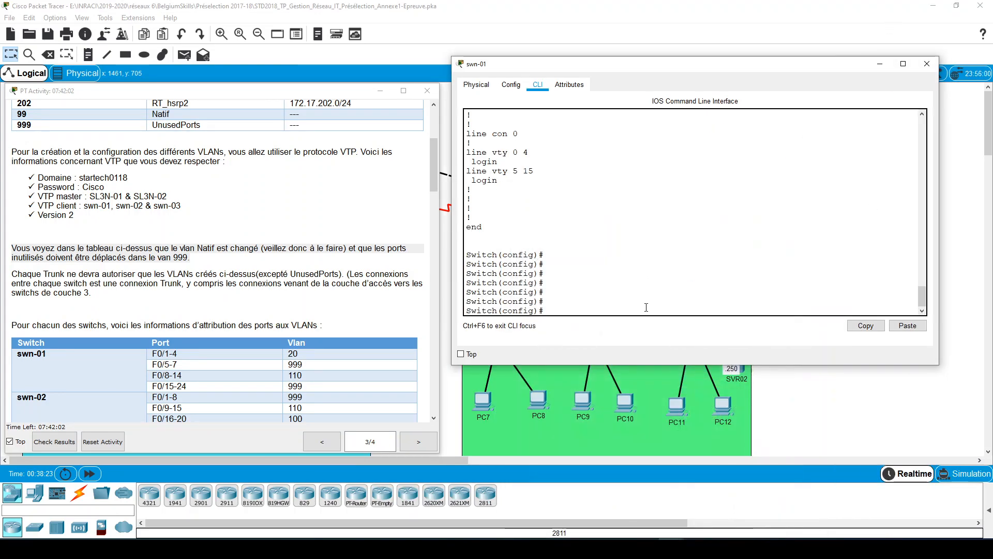
- Configure swn-01's GigabitEthernet interface range g0/1-2 in trunk mode
text(int ran)
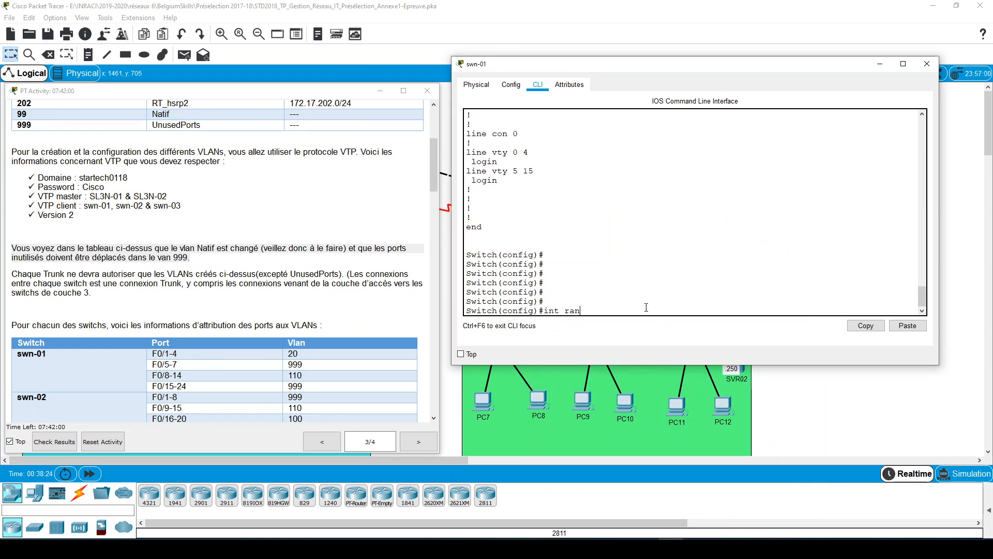
text( g0/1-2)
key(Return)
text(sw m)
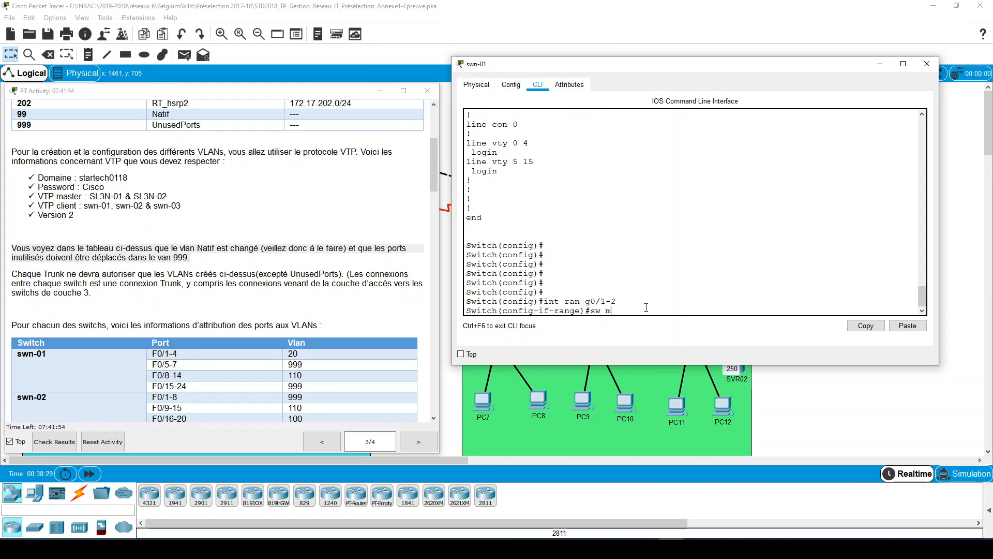
text(o)
key(Tab)
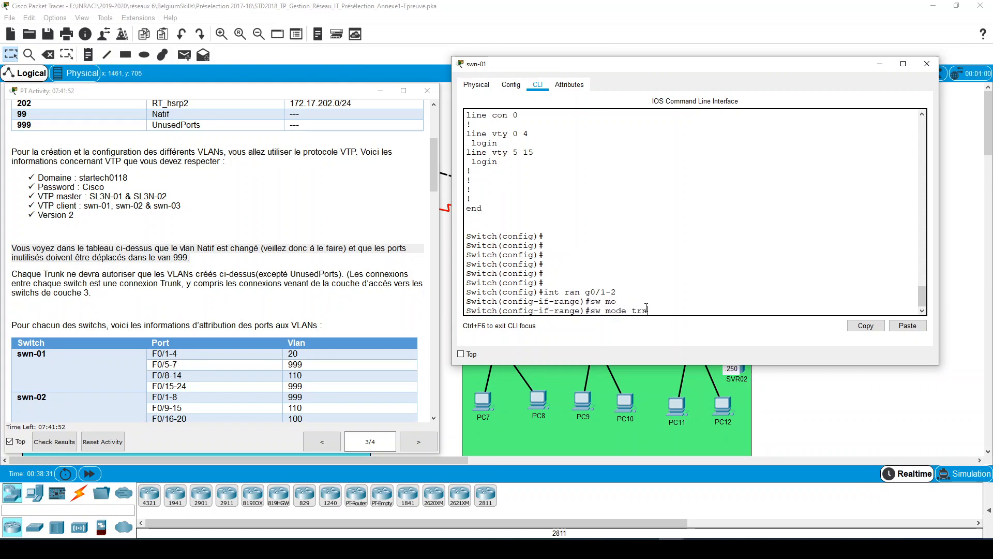
key(Tab)
key(Tab)
key(Return)
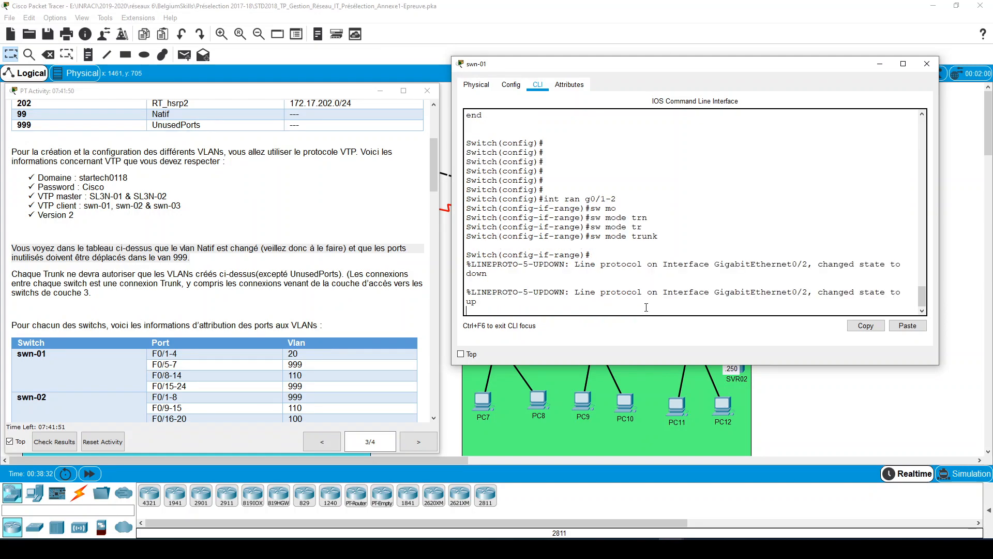
key(Return)
- Set the native VLAN to 99 on swn-01's g0/1-2 trunk ports
text(sw)
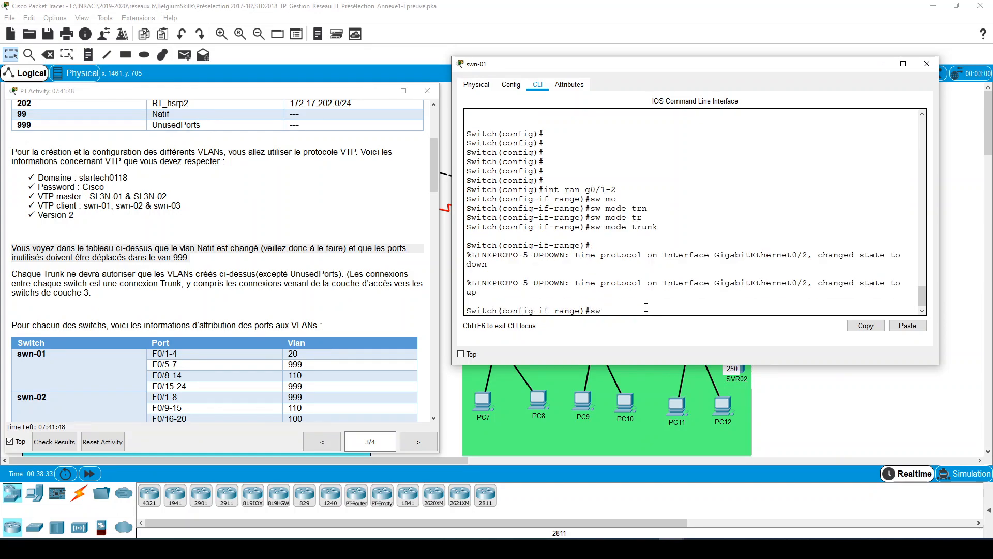
text( trun)
key(Tab)
text(nat)
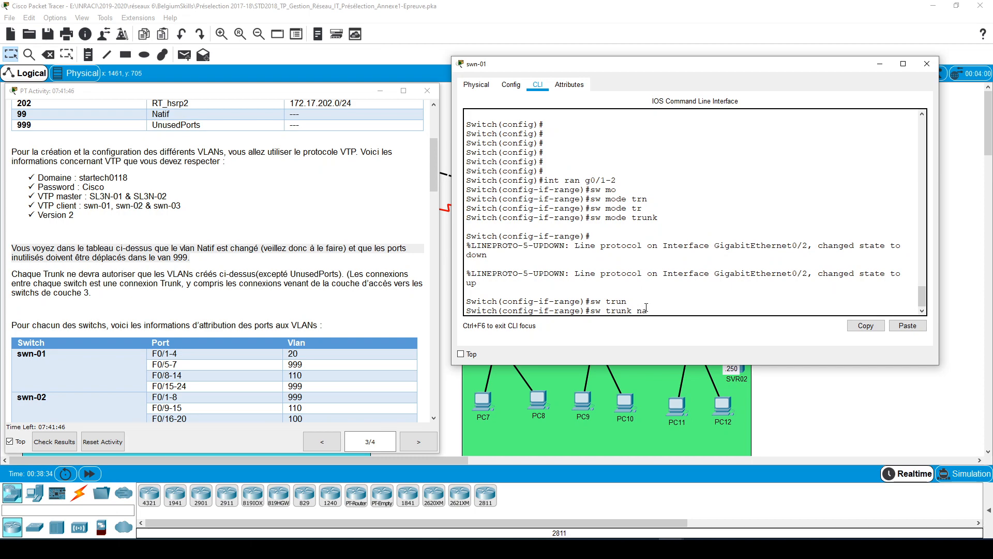
key(Tab)
text(vl)
key(Tab)
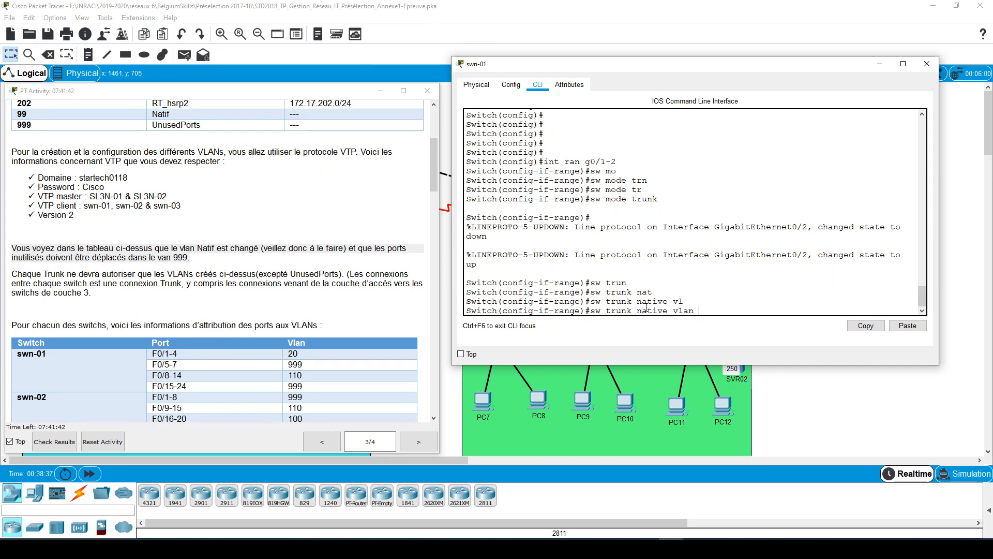
text(99)
key(Return)
- Restrict the g0/1-2 trunks on swn-01 to allowed VLANs 10,20,99,100,110,201,202, consulting the task's VLAN table
text(sw trun)
key(Tab)
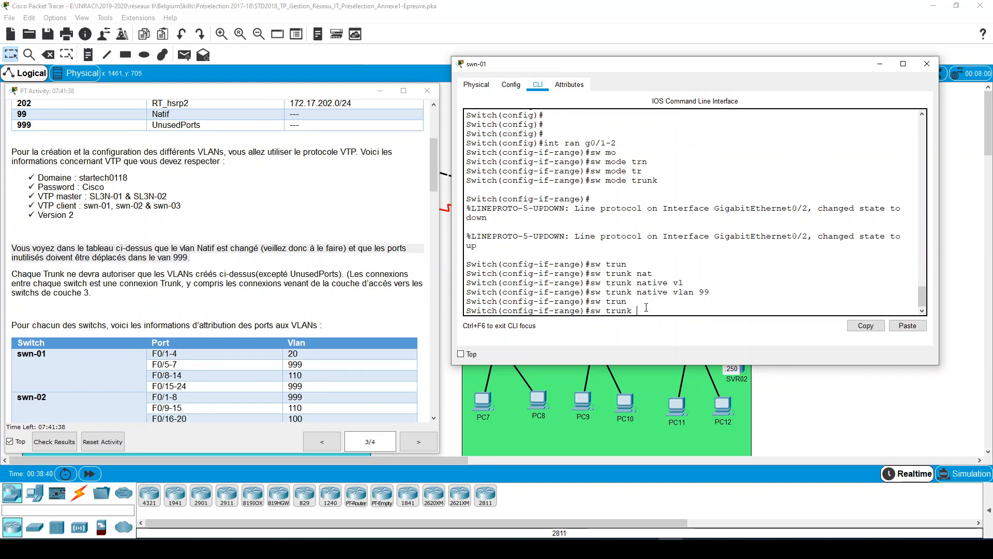
text(z)
key(Tab)
key(BackSpace)
text(a)
key(Tab)
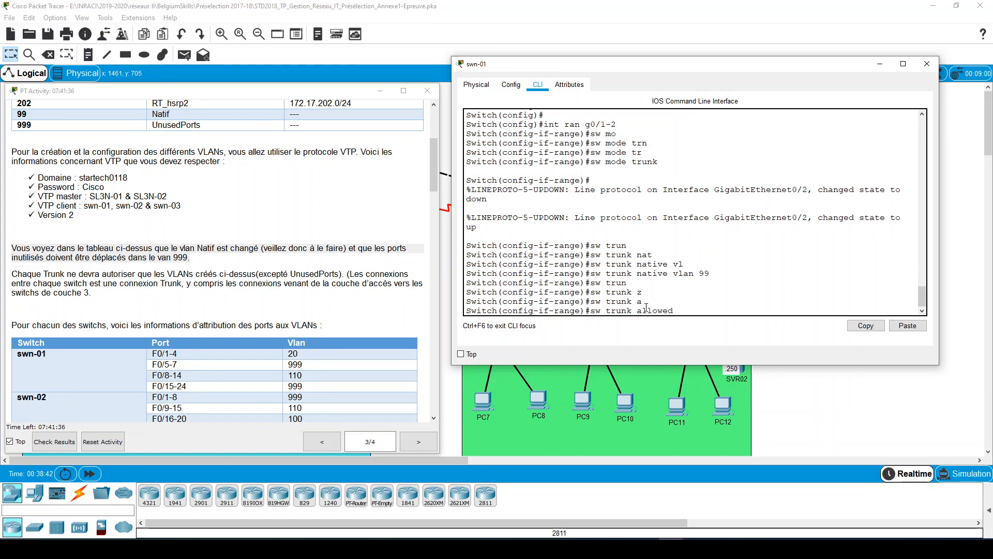
text(vl)
key(Tab)
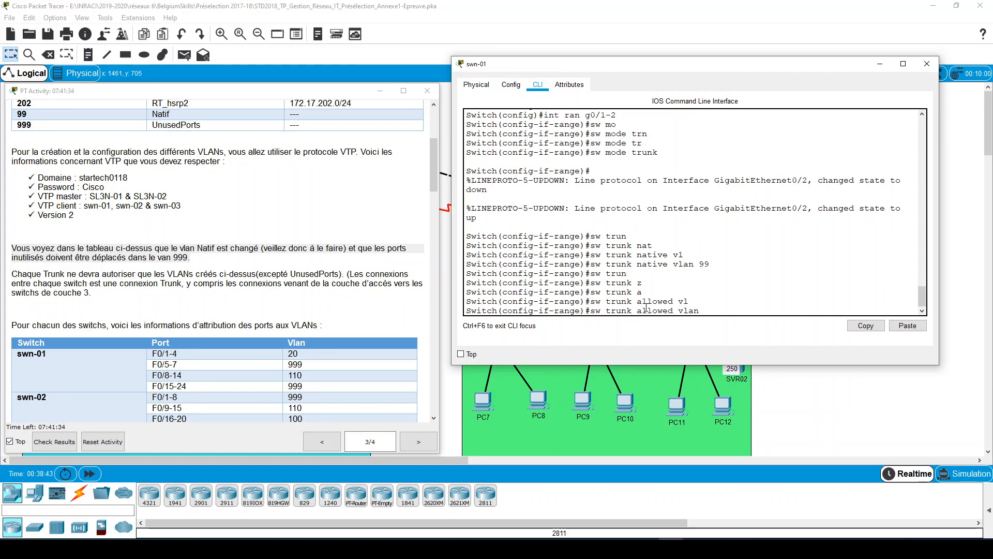
text(10,)
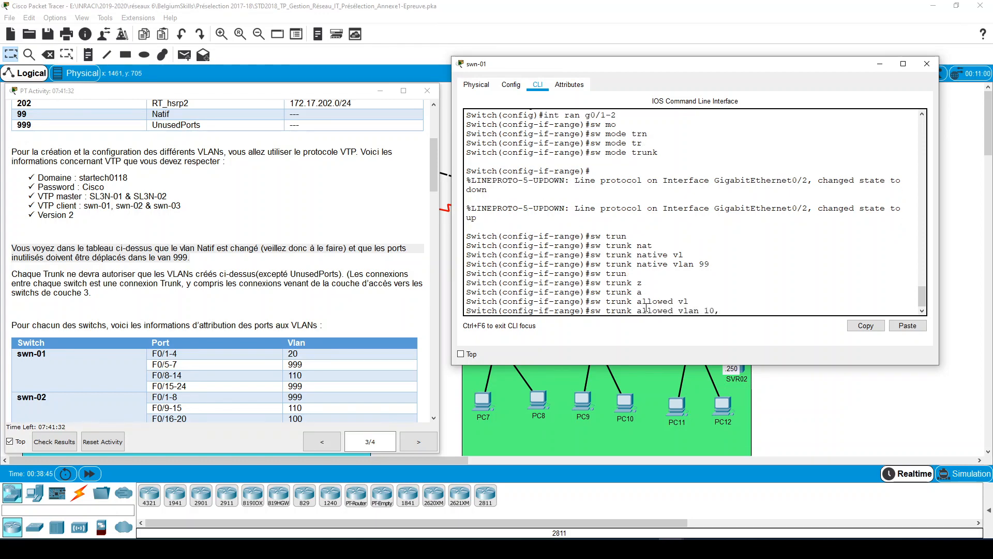
text(20,99,100,110,)
scroll(188, 253, up, 5)
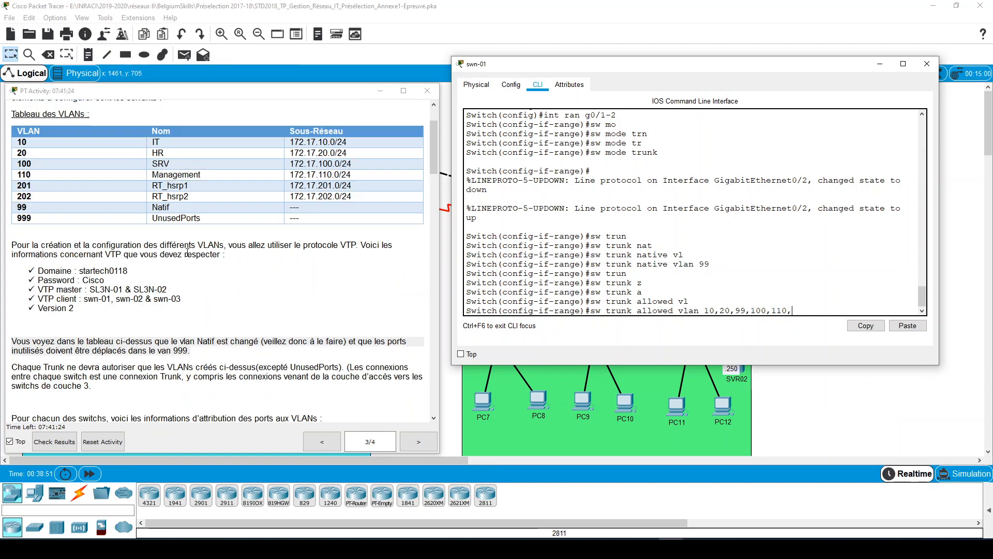
text(10,)
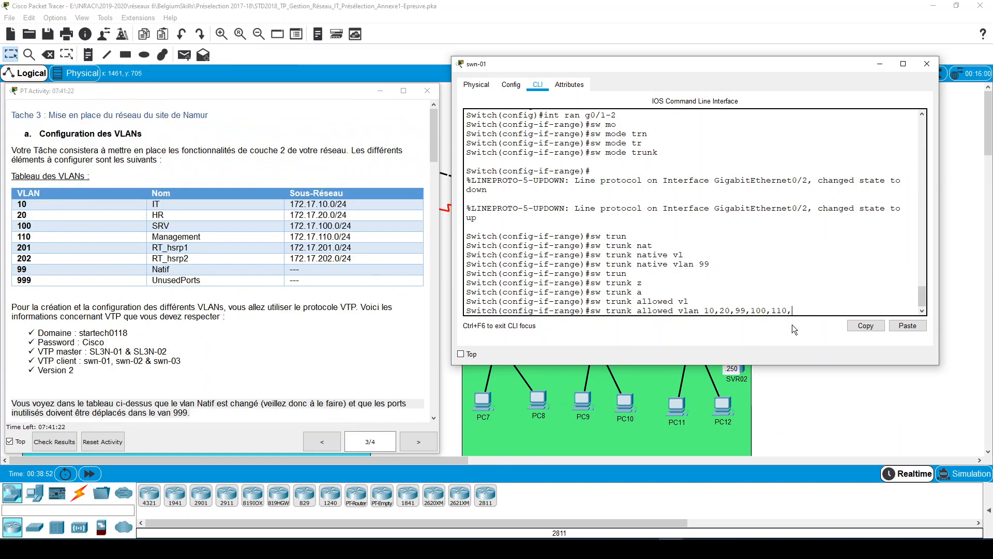
text(201,202)
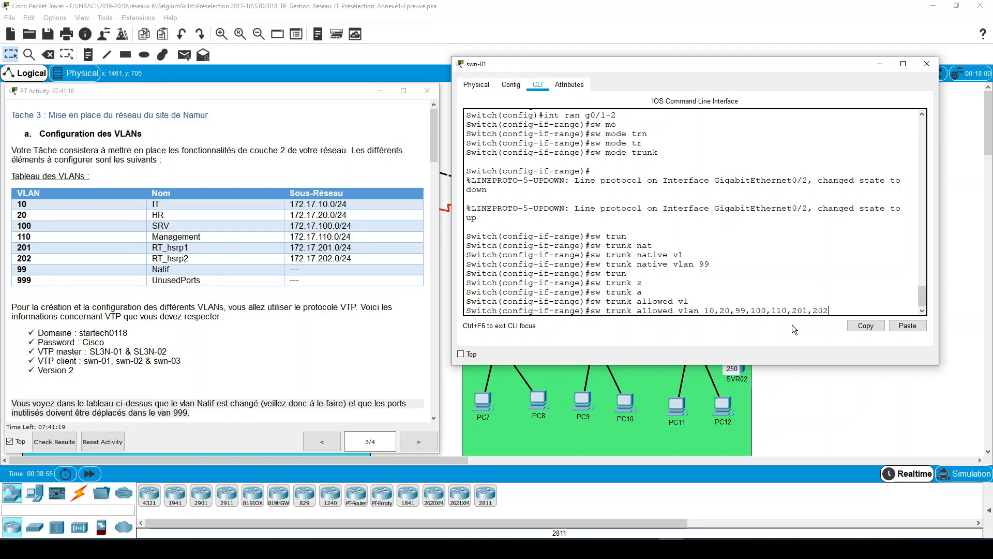
key(Return)
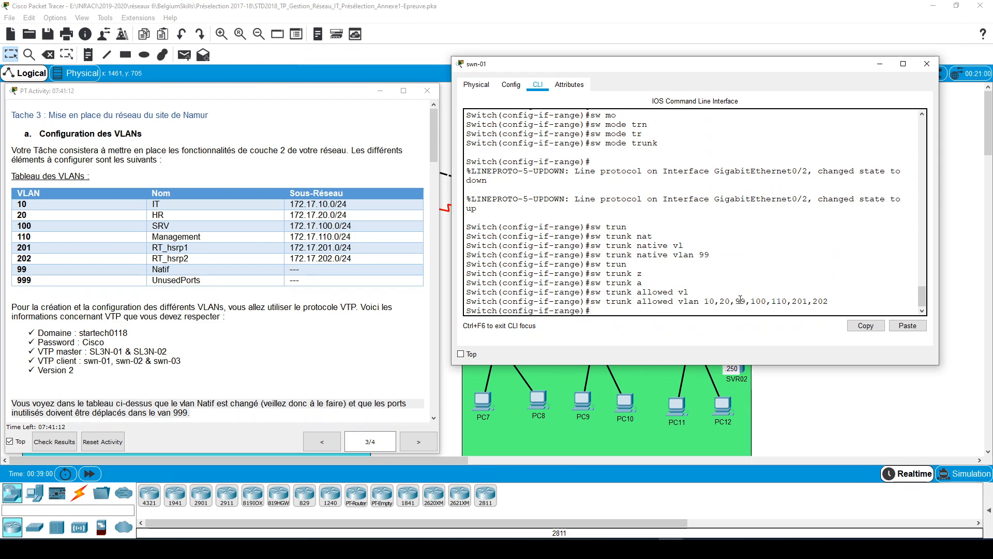
- Display swn-01's running configuration and review the trunk settings of GigabitEthernet0/1 and GigabitEthernet0/2
text(do sh run)
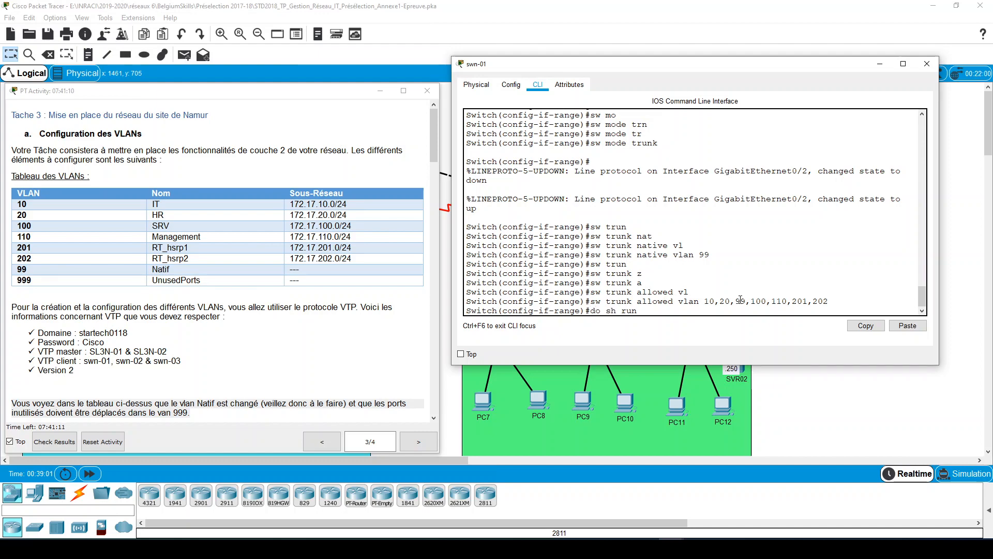
key(Return)
key(space)
key(space)
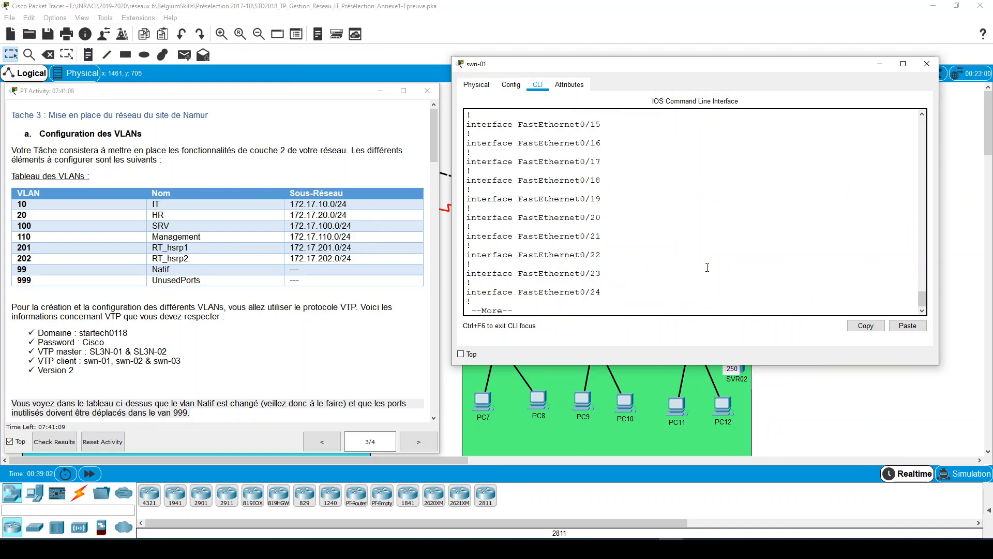
scroll(704, 246, up, 2)
scroll(703, 246, down, 2)
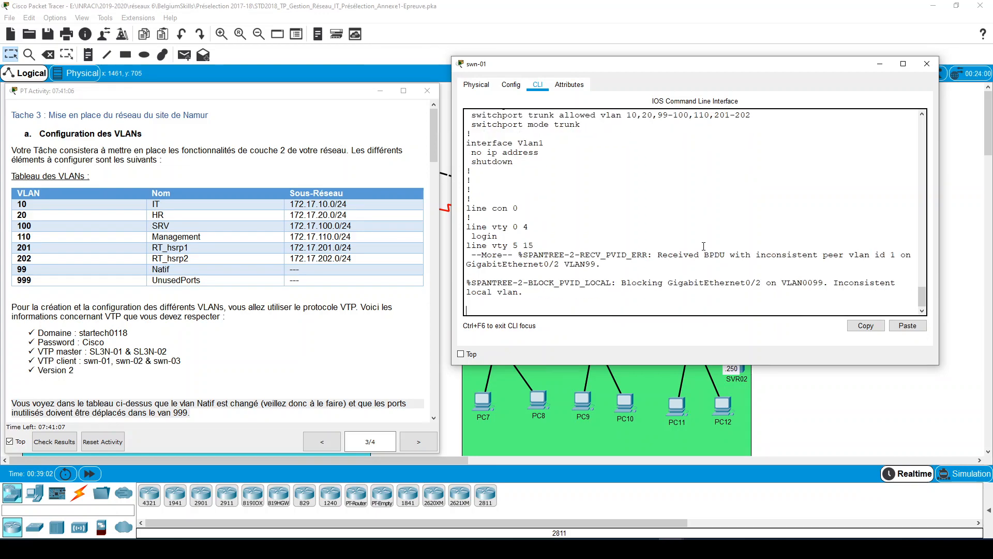
scroll(703, 246, up, 2)
scroll(703, 247, up, 1)
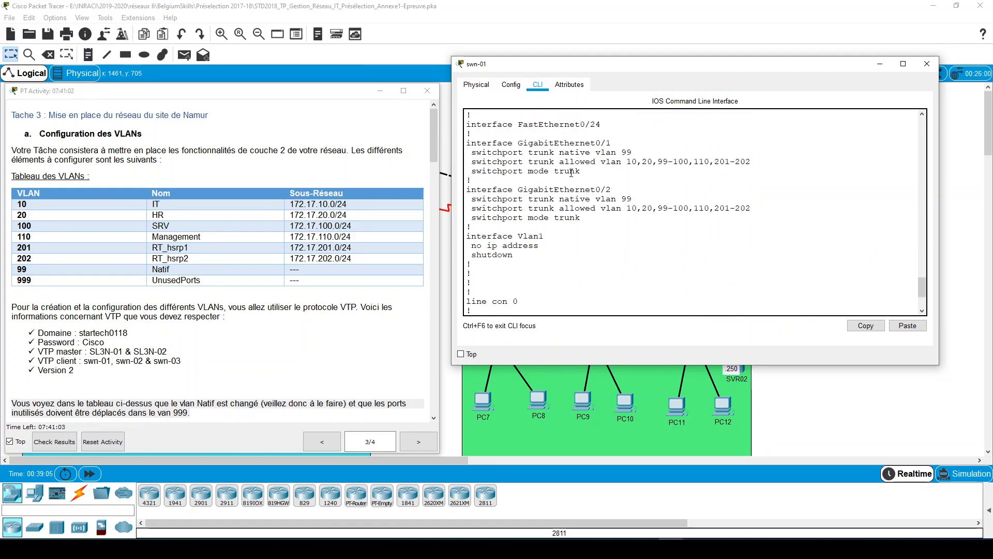
mouse_move(473, 153)
mouse_down()
mouse_move(595, 154)
mouse_move(620, 174)
mouse_move(468, 162)
mouse_move(463, 145)
mouse_up()
click(620, 177)
click(611, 144)
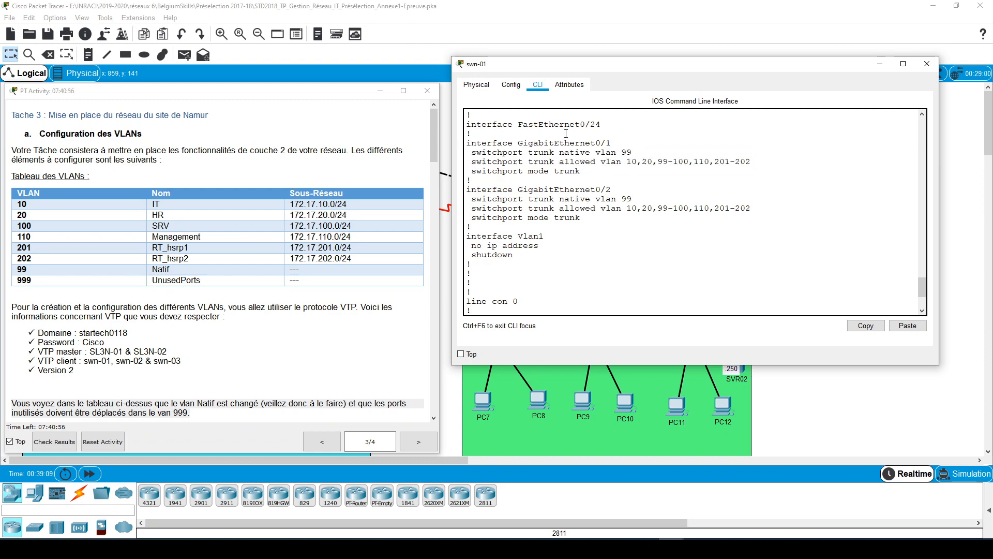
drag(612, 143, 596, 143)
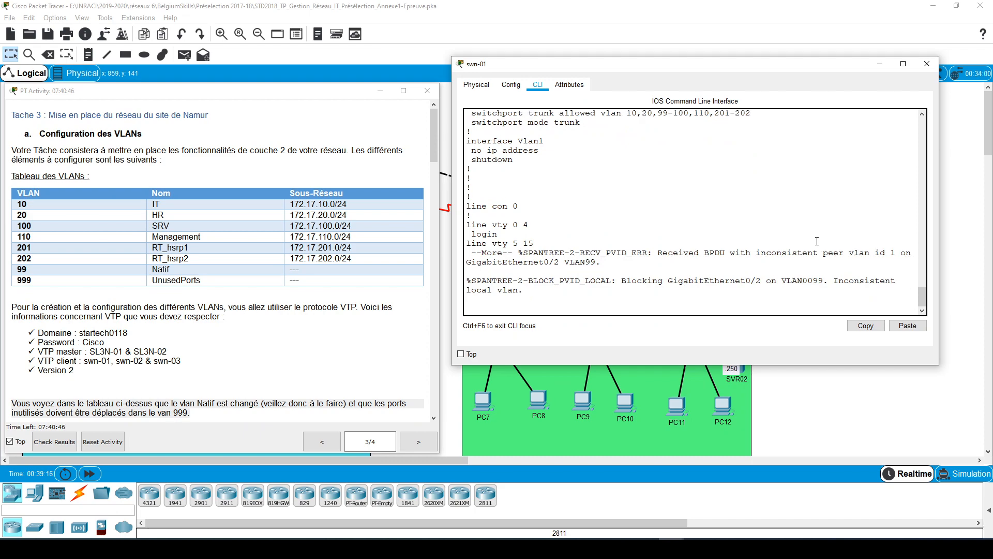
- Examine the spanning-tree messages about GigabitEthernet0/2 in swn-01's CLI and close the switch window
drag(524, 292, 472, 267)
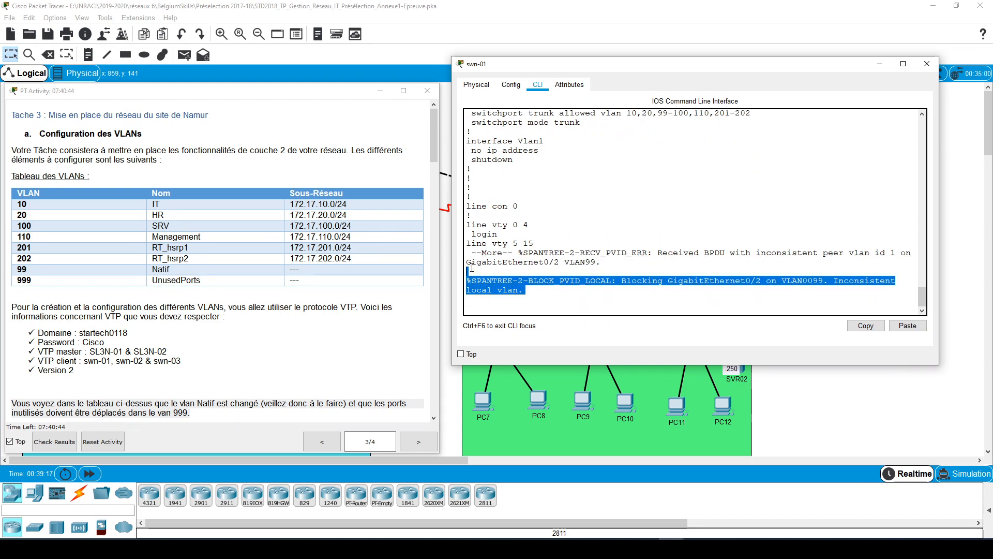
click(628, 279)
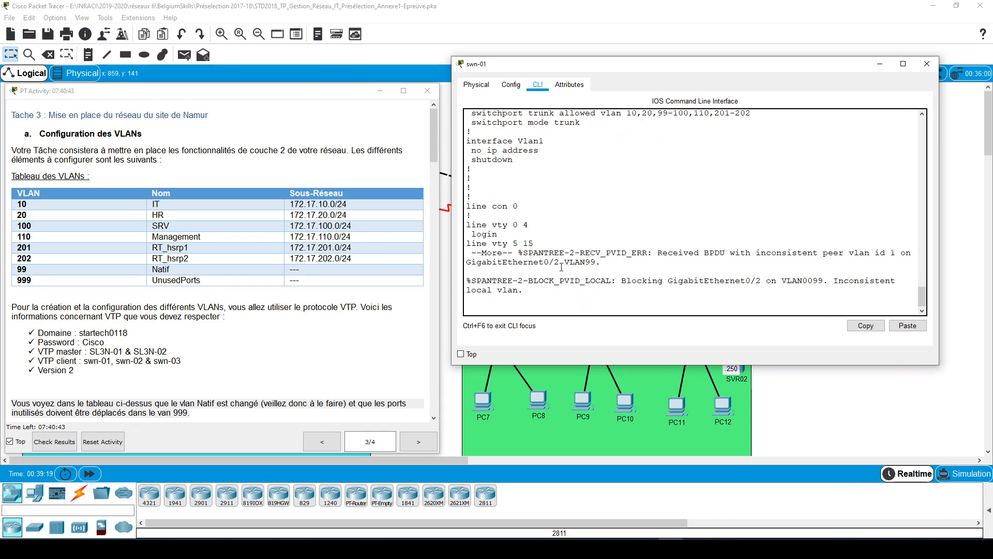
drag(560, 263, 547, 264)
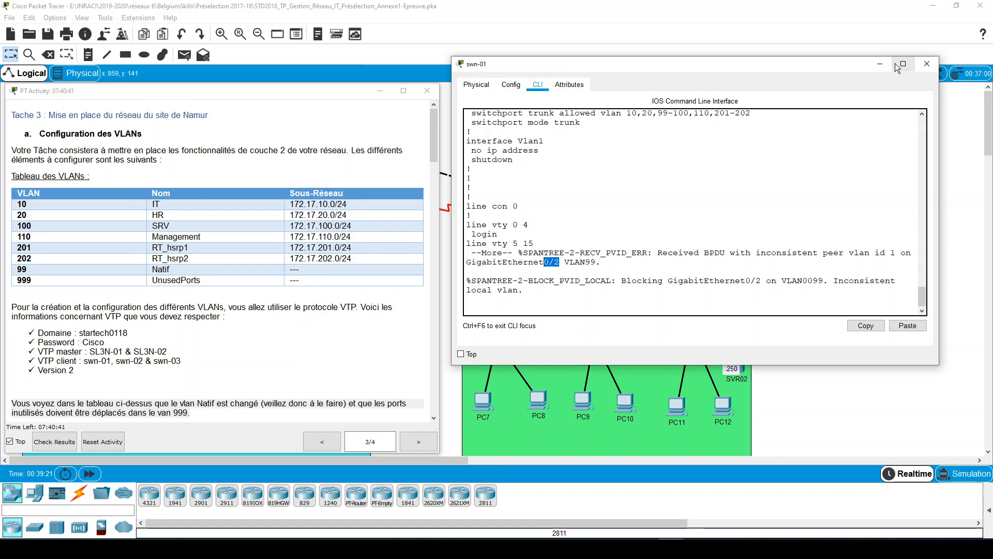
click(926, 63)
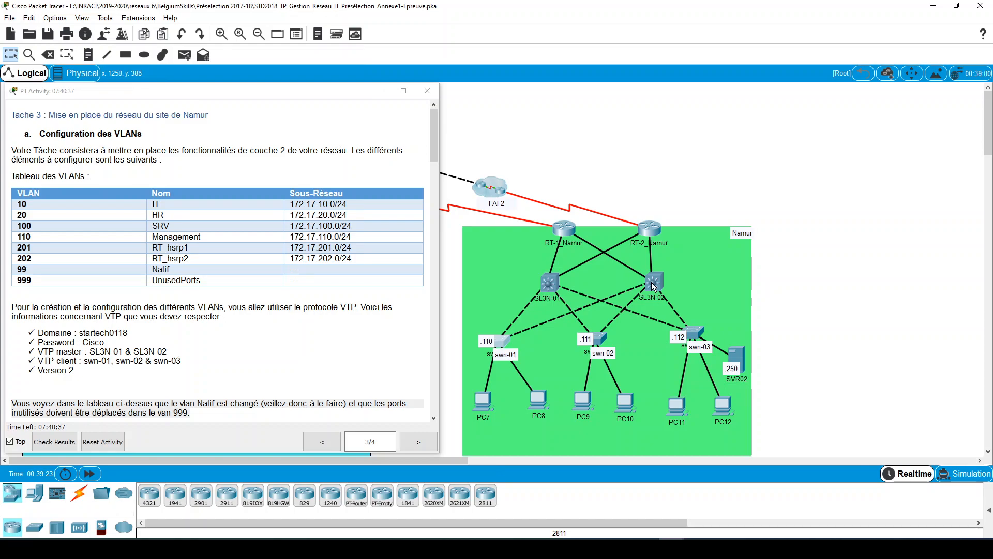
- Open SL3N-02 and consult the Annexe4-Topologie_Site2 PDF in Adobe Acrobat Reader for its ports towards the access switches
mouse_move(653, 285)
click(655, 283)
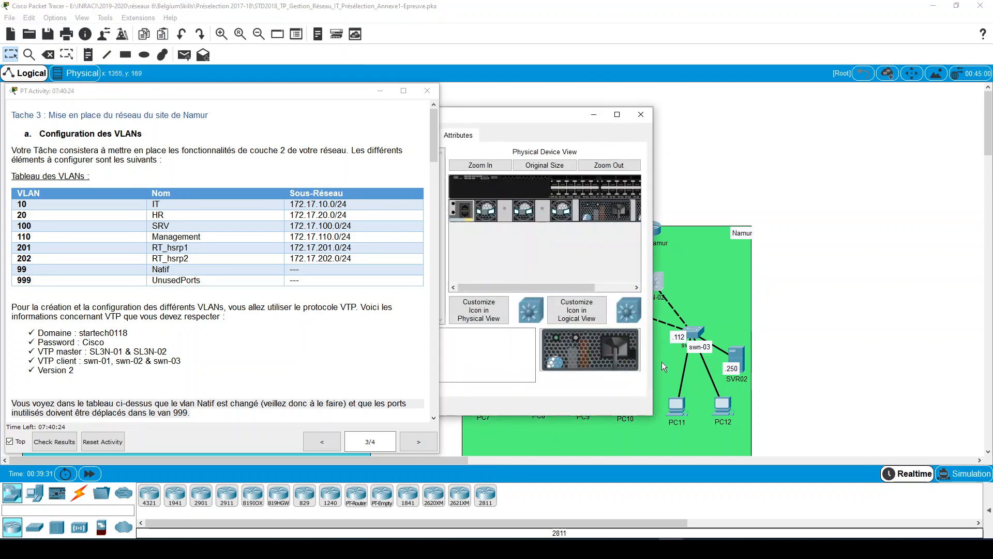
mouse_move(690, 512)
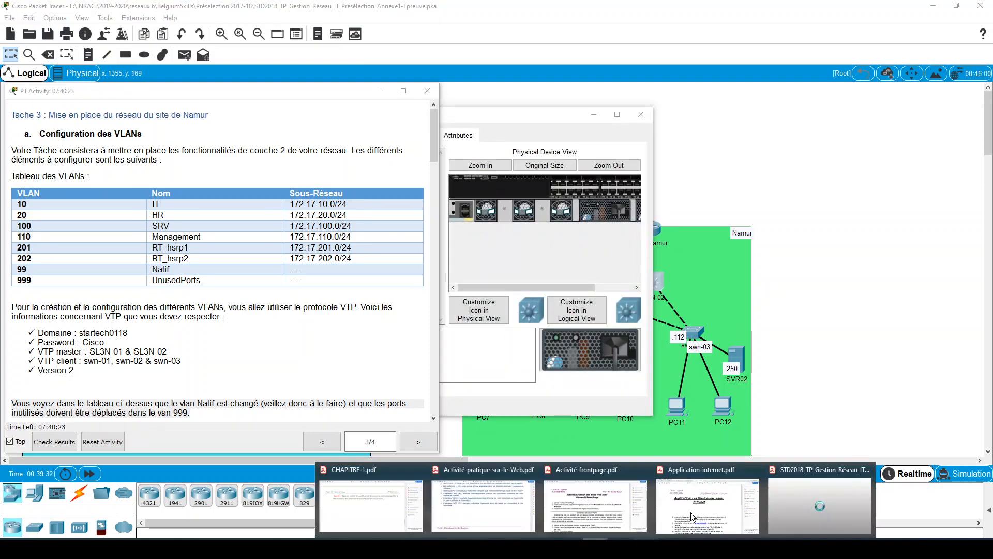
click(793, 499)
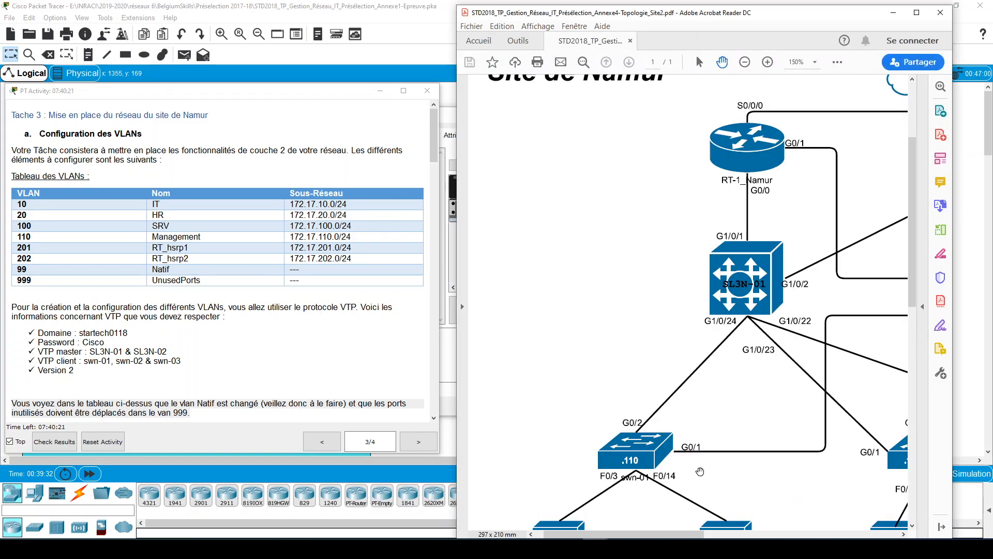
drag(696, 534, 814, 533)
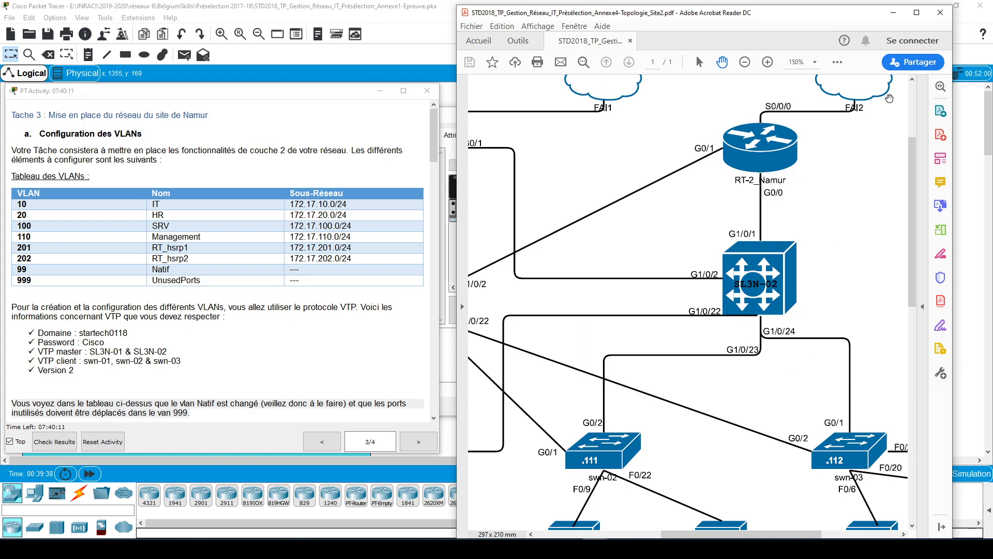
click(902, 18)
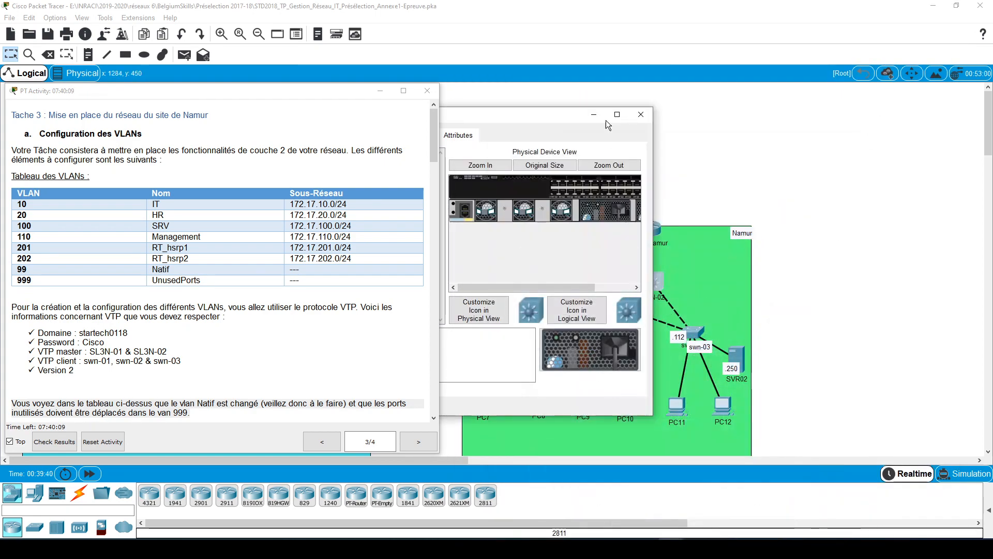
- Open SL3N-02's CLI in a widened window and enter privileged EXEC mode
drag(529, 120, 712, 110)
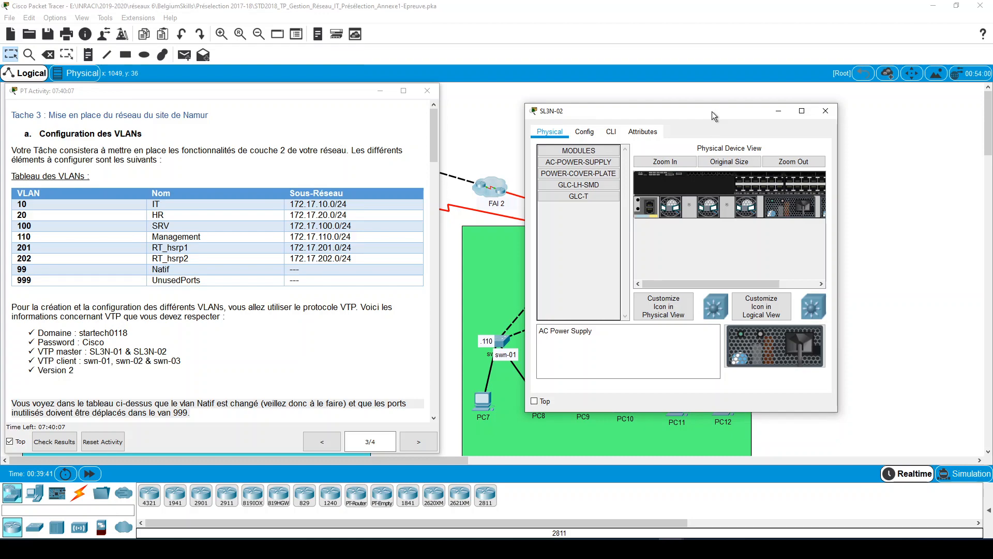
click(611, 132)
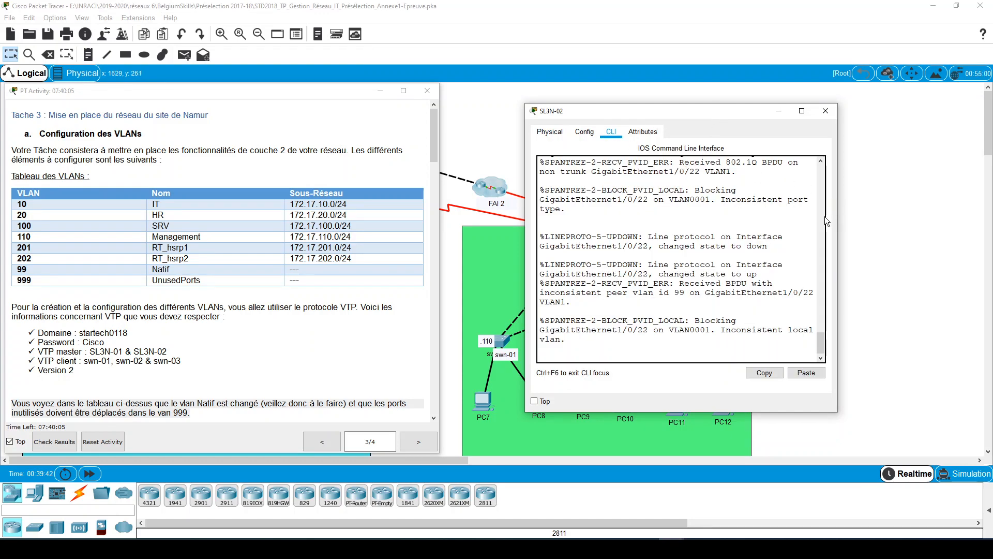
drag(826, 222, 962, 221)
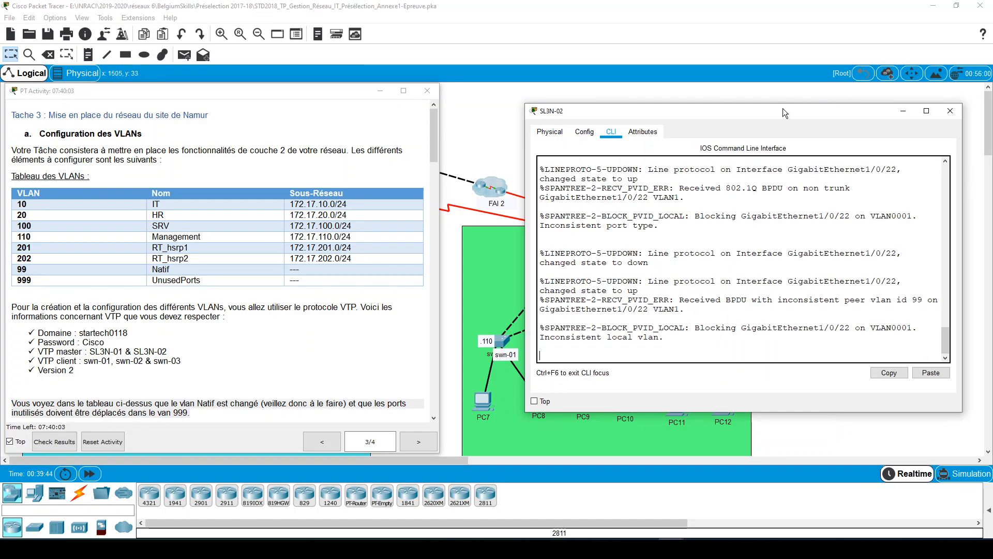
drag(783, 107, 746, 106)
key(Return)
key(Return)
key(Return)
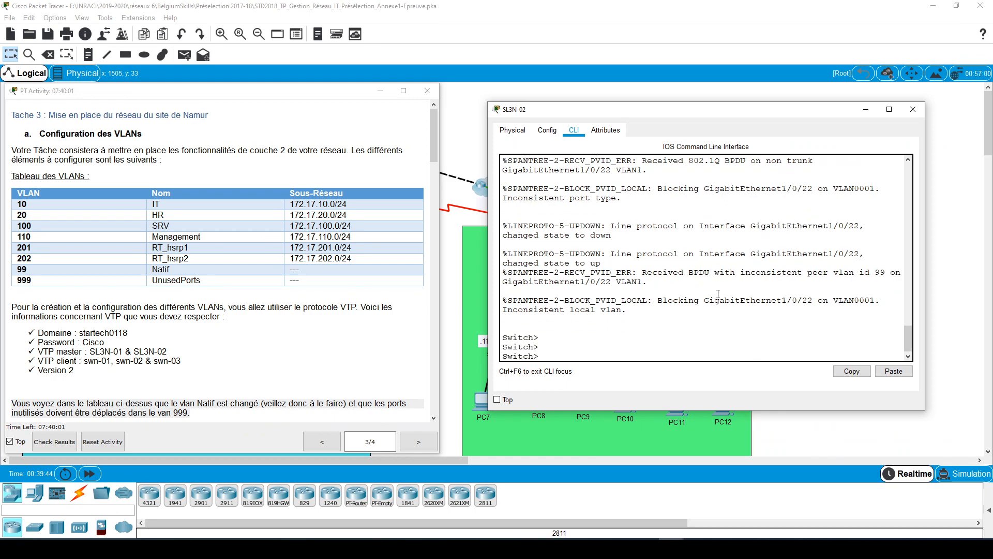
key(Return)
key(Return)
key(Return)
text(en)
key(Return)
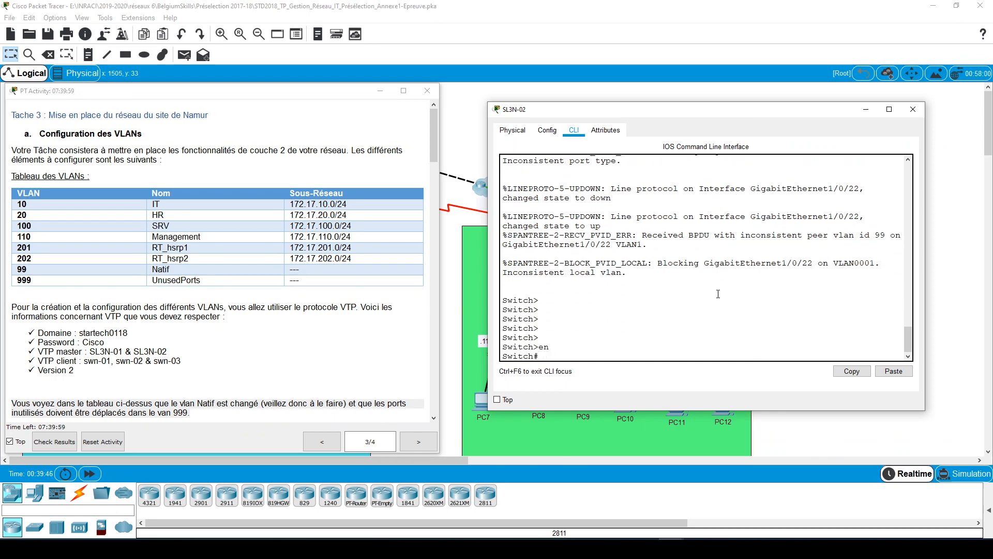
- Display the VTP status on SL3N-02 and check its domain name and operating mode
text(sh vtp sta)
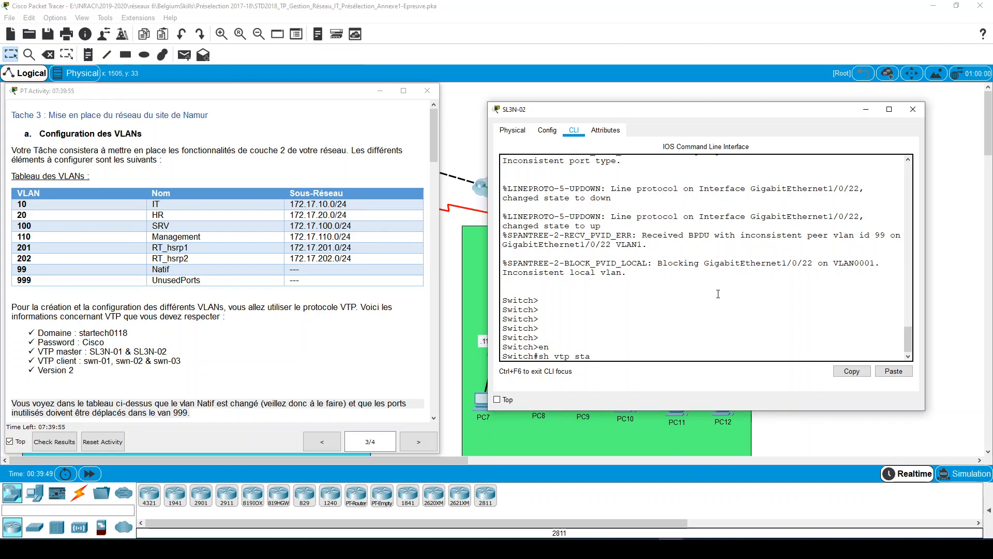
text(tus)
key(Return)
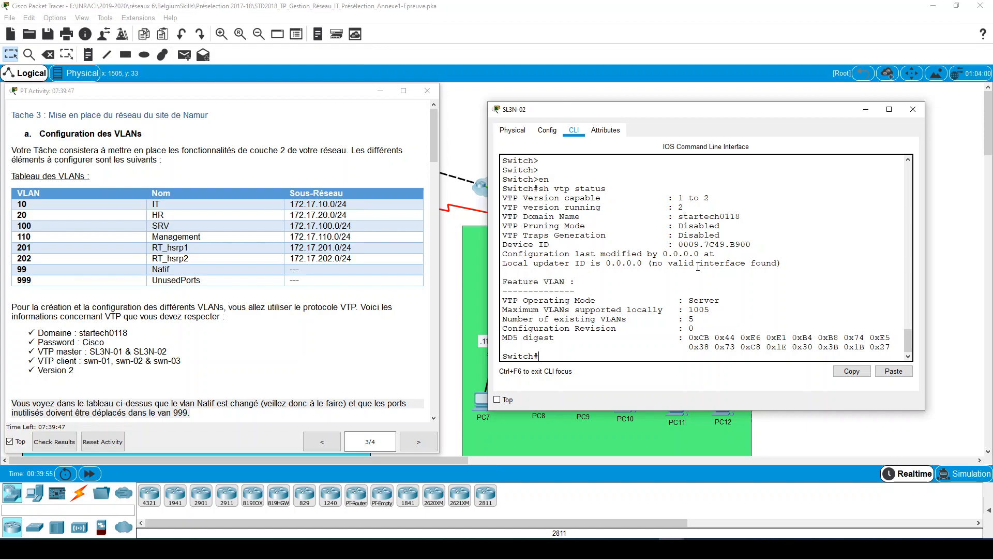
drag(741, 216, 679, 216)
drag(720, 300, 689, 299)
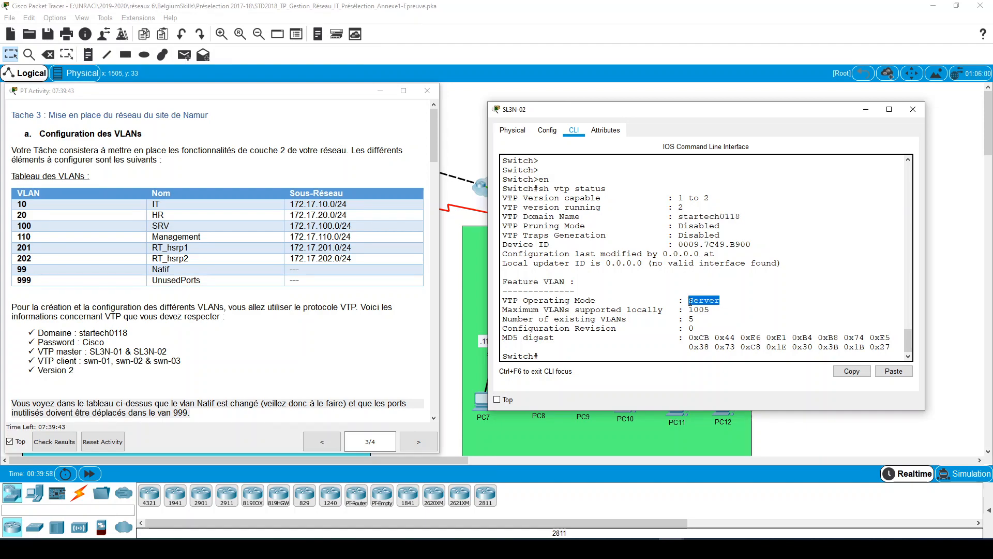
click(685, 353)
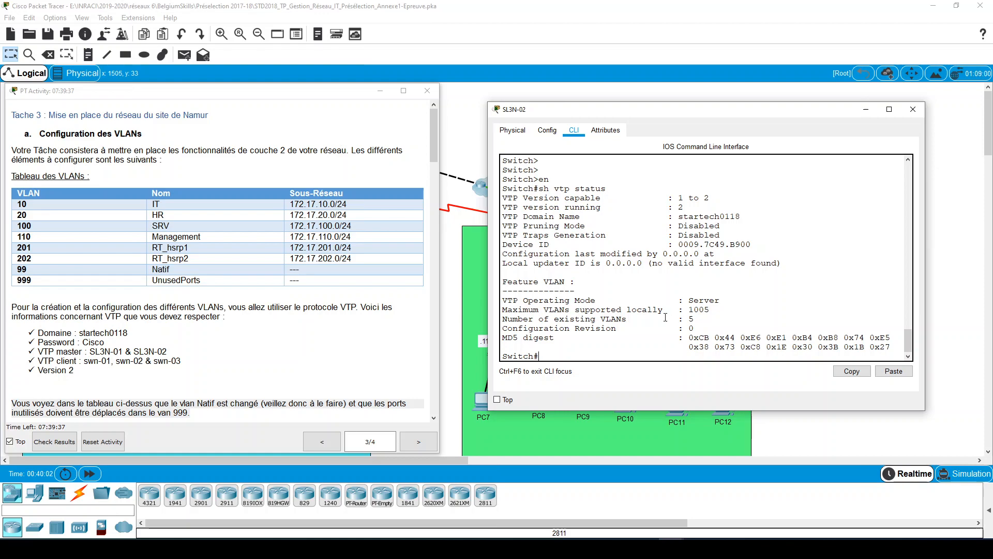
- Enter global configuration mode on SL3N-02 and set the VTP password given in the task instructions
text(conf t)
key(Return)
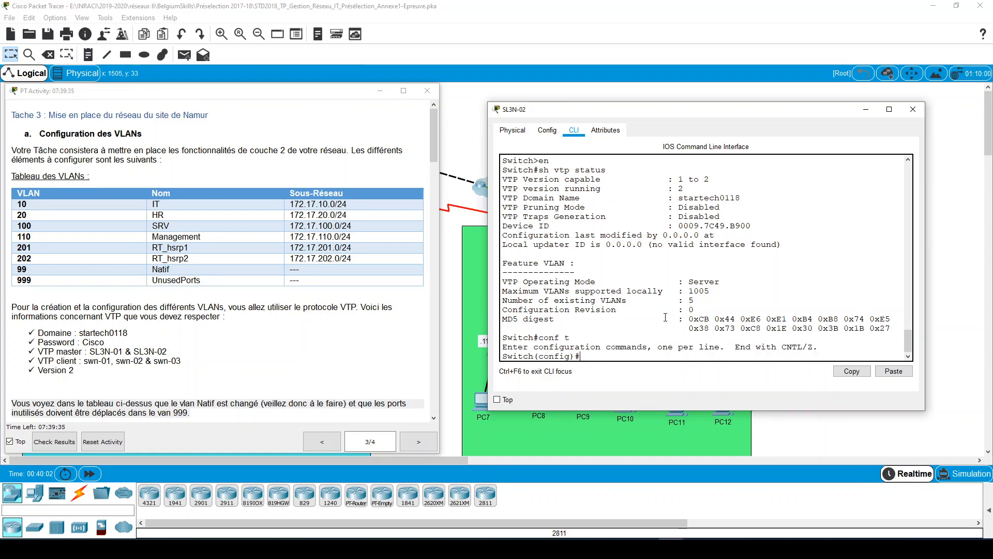
text(vtp pass)
key(Tab)
text(Cisco)
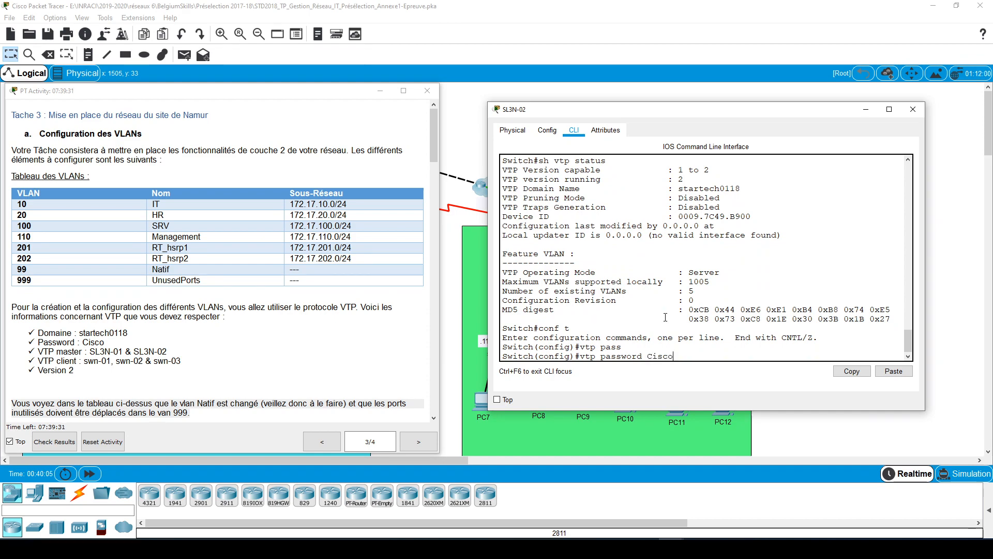
key(Return)
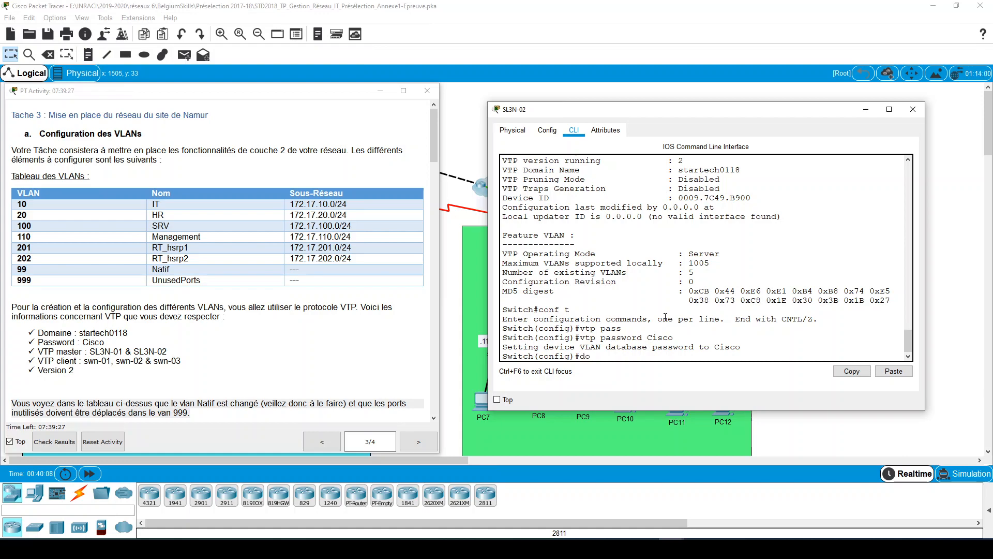
- Display SL3N-02's brief VLAN list in a widened window and compare the VLANs with the task table
text(do sh vl bri)
key(Return)
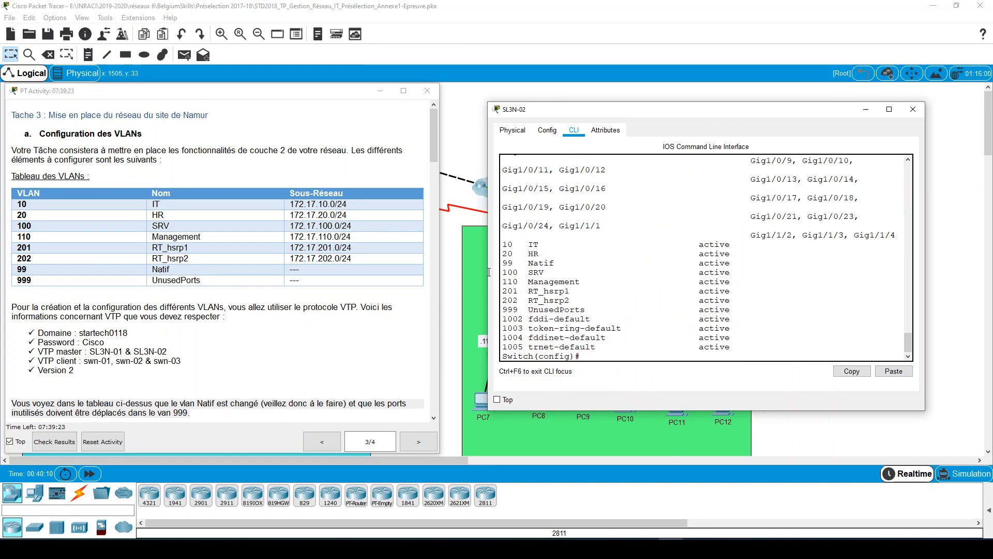
drag(488, 270, 422, 270)
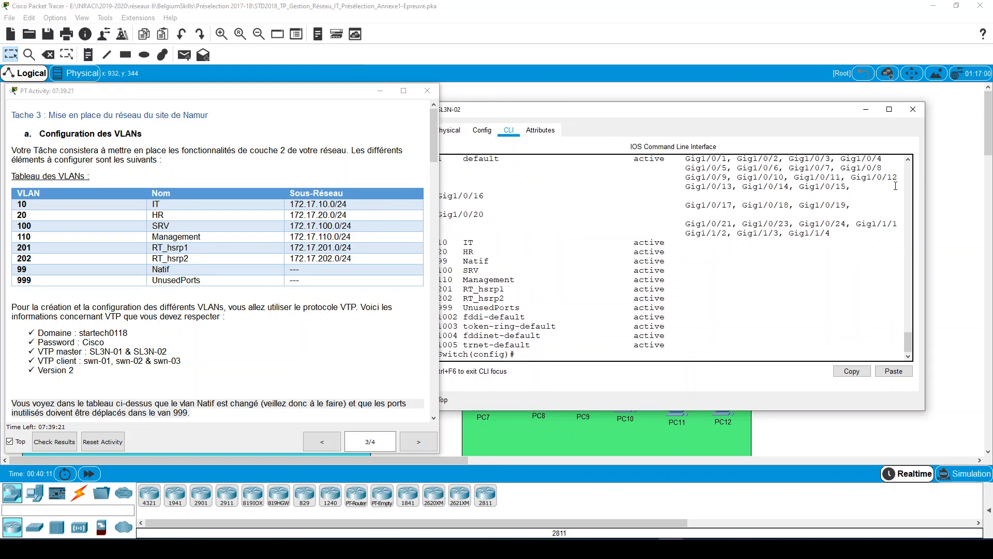
drag(807, 110, 854, 104)
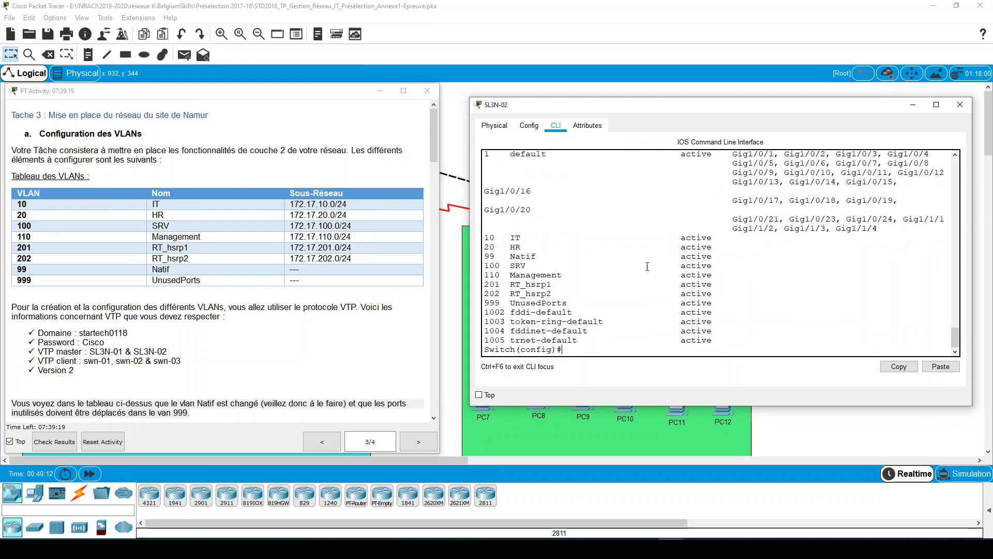
drag(490, 238, 494, 275)
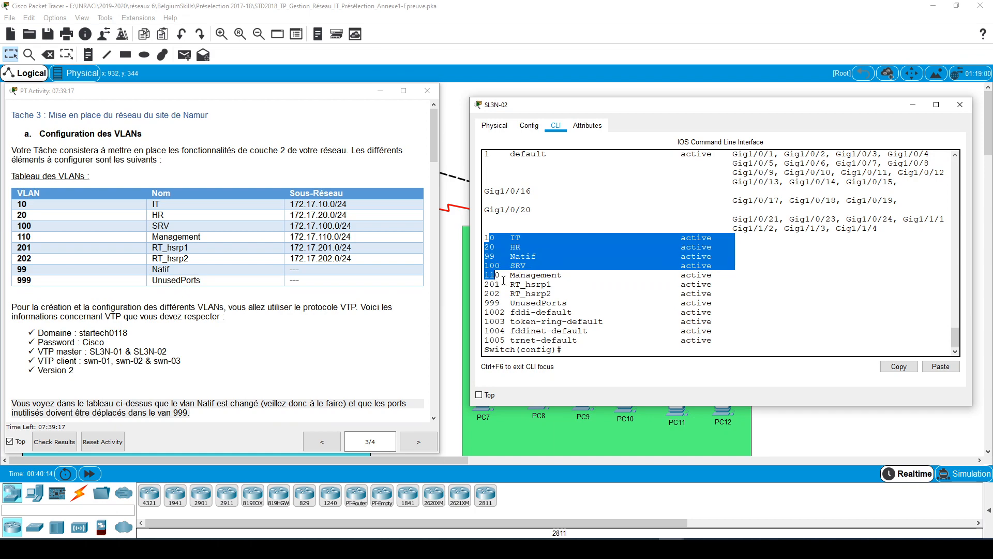
drag(727, 303, 484, 238)
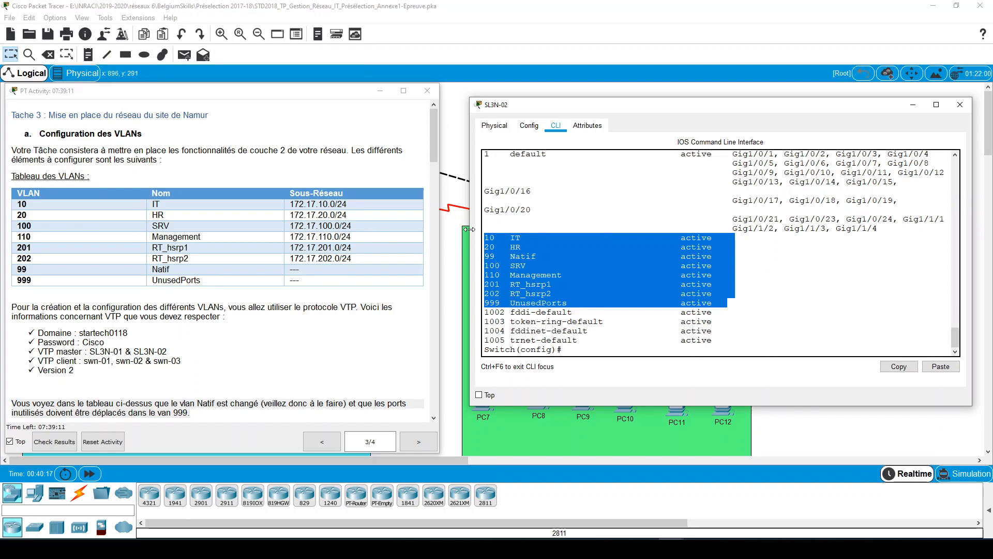
drag(469, 229, 395, 229)
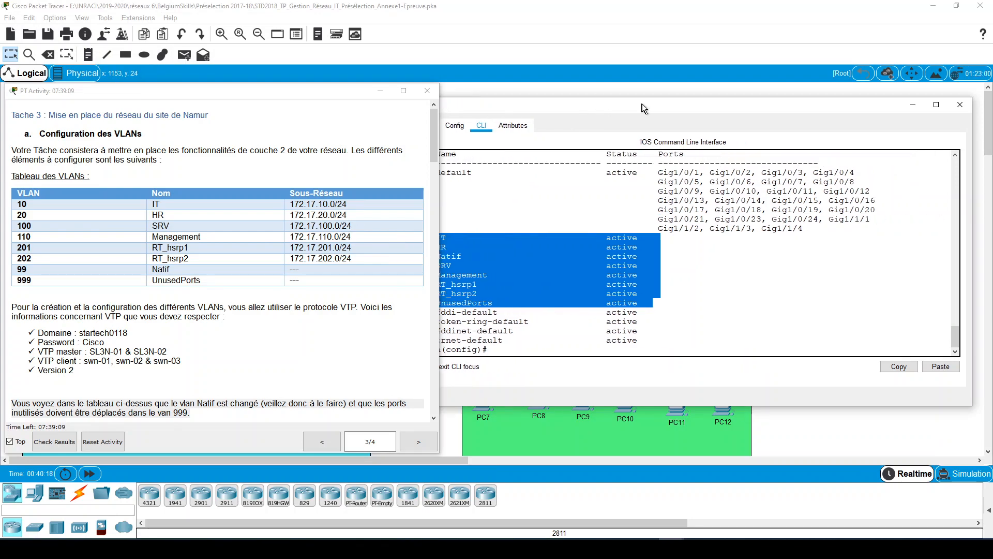
drag(645, 108, 699, 108)
click(724, 296)
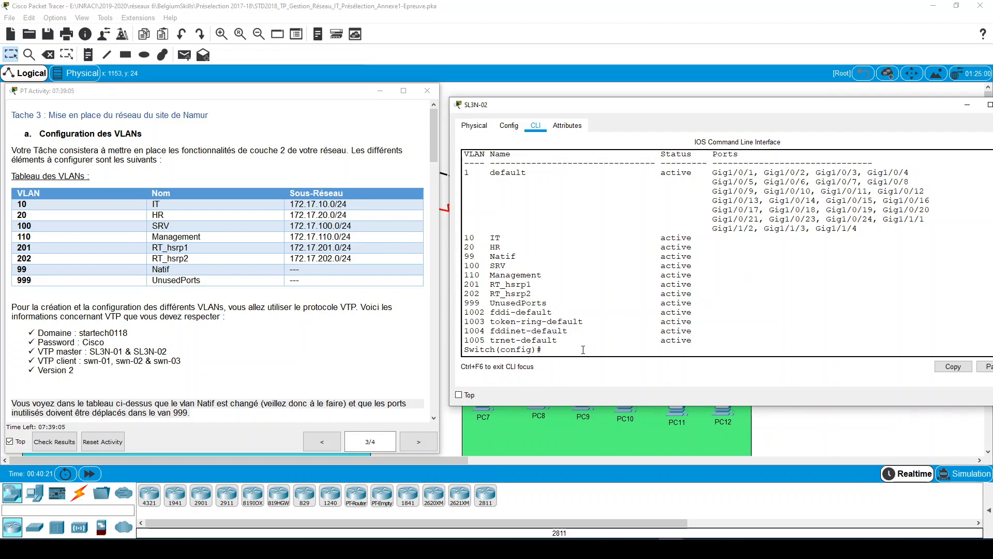
drag(854, 104, 839, 106)
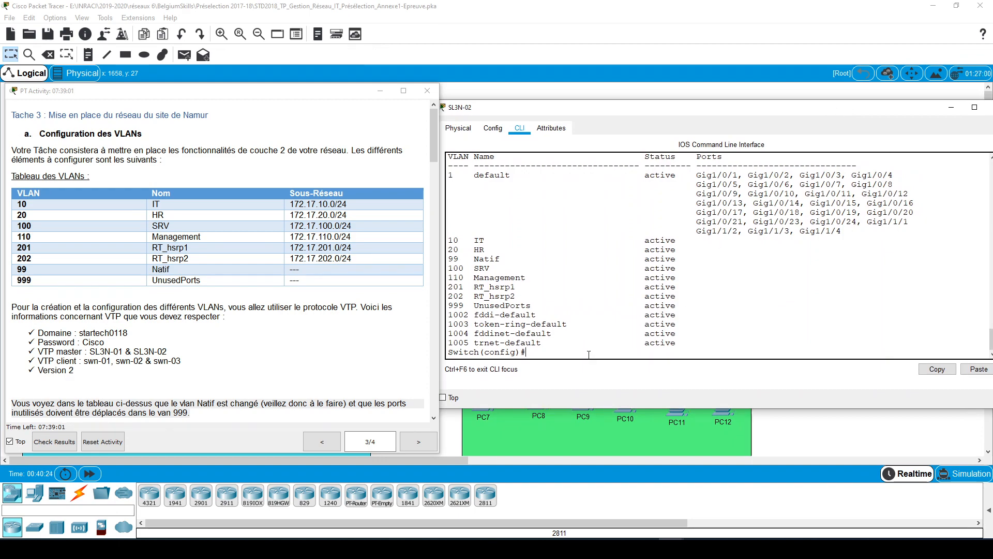
- Set dot1q trunk encapsulation on SL3N-02's interface range g1/0/22-24
text(int ran g1/0/)
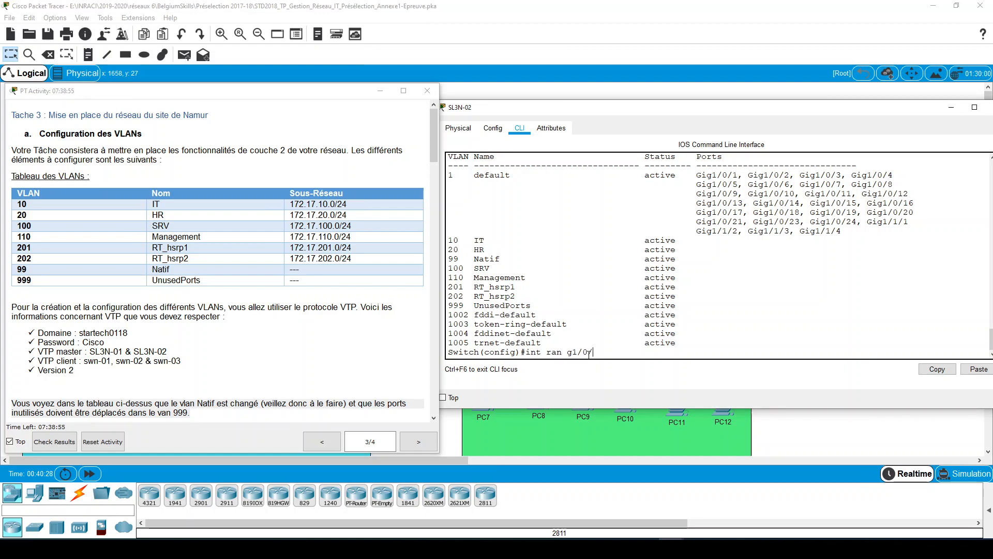
text(22-24)
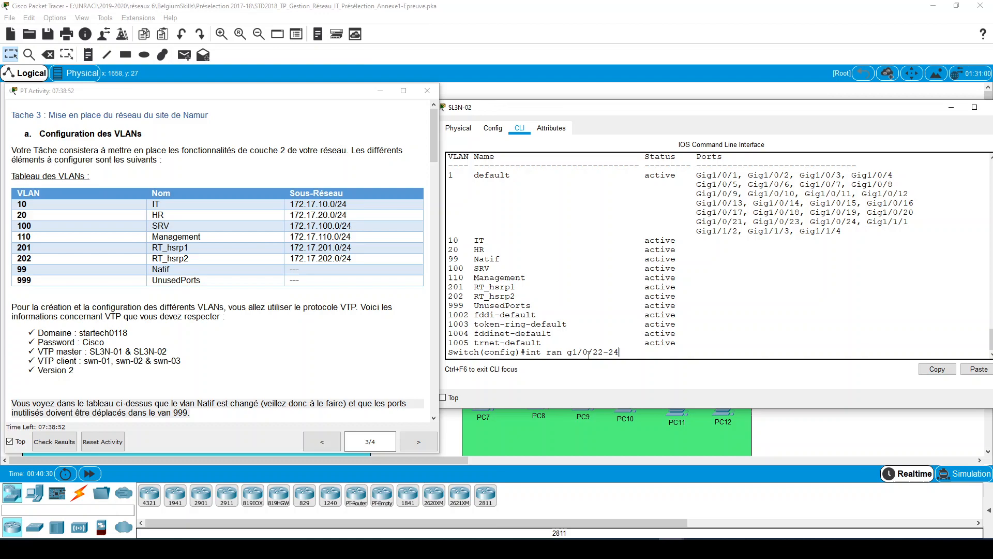
key(Return)
text(sw )
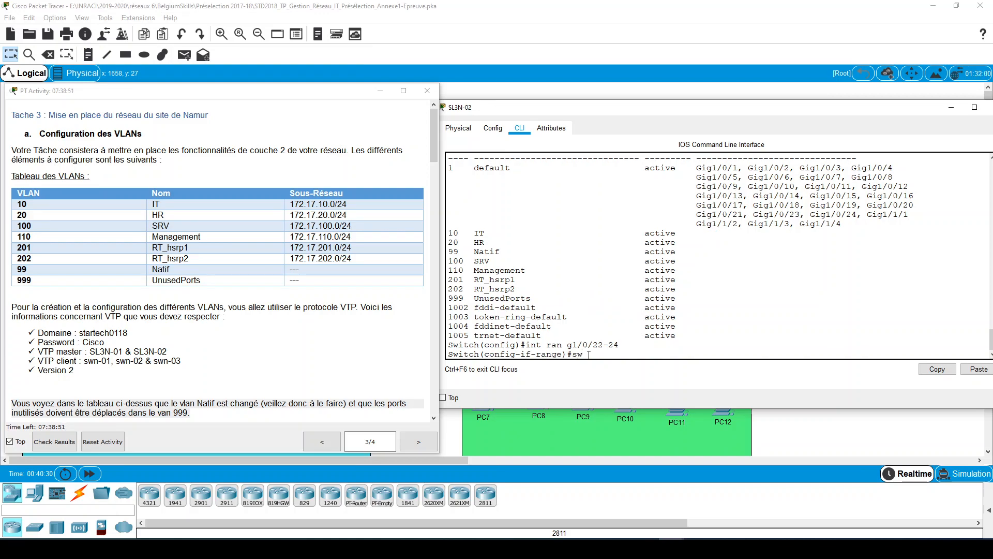
text(tr)
key(Tab)
text(en)
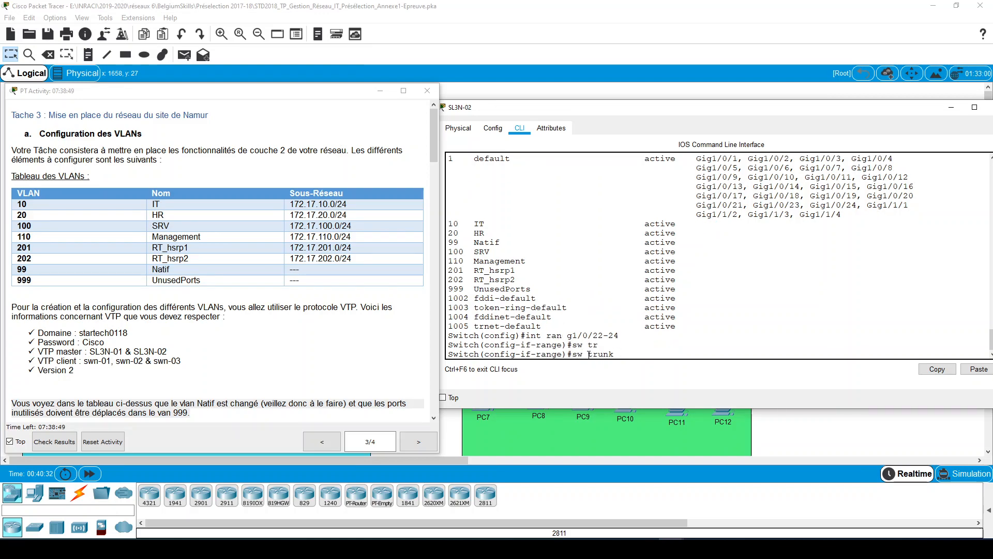
key(Tab)
text(do)
key(Tab)
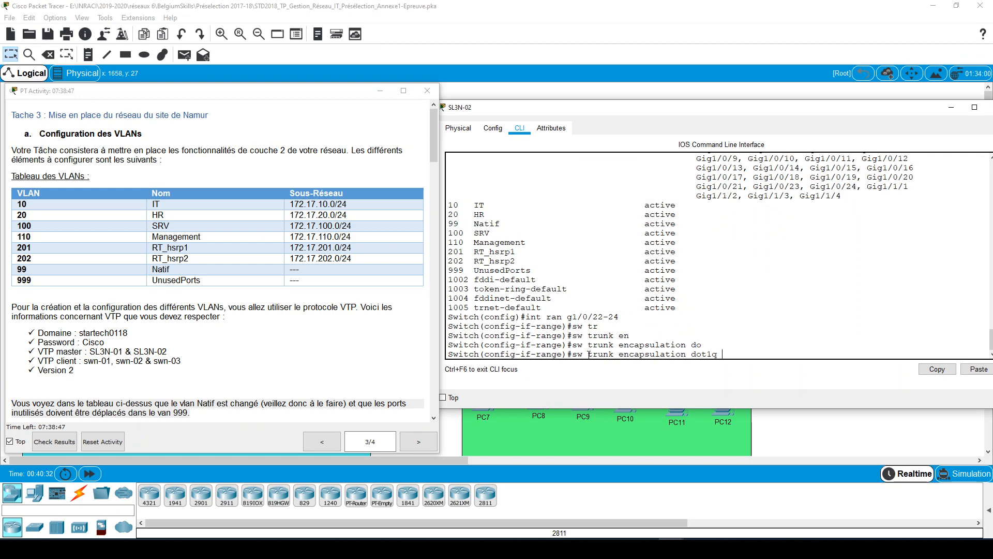
key(Return)
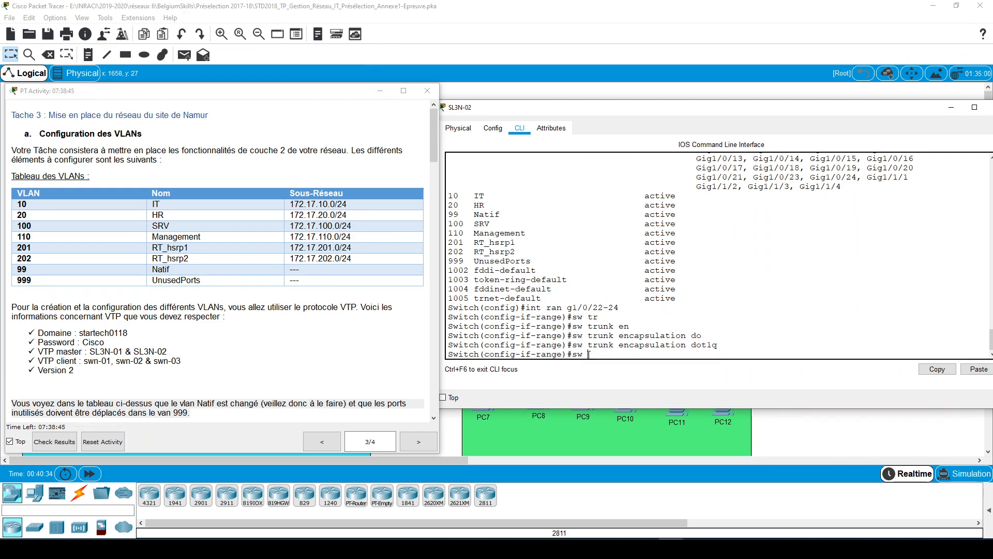
- Set native VLAN 99 on the trunks of SL3N-02's interface range g1/0/22-24
text(sw tr)
key(Tab)
text(na)
key(Tab)
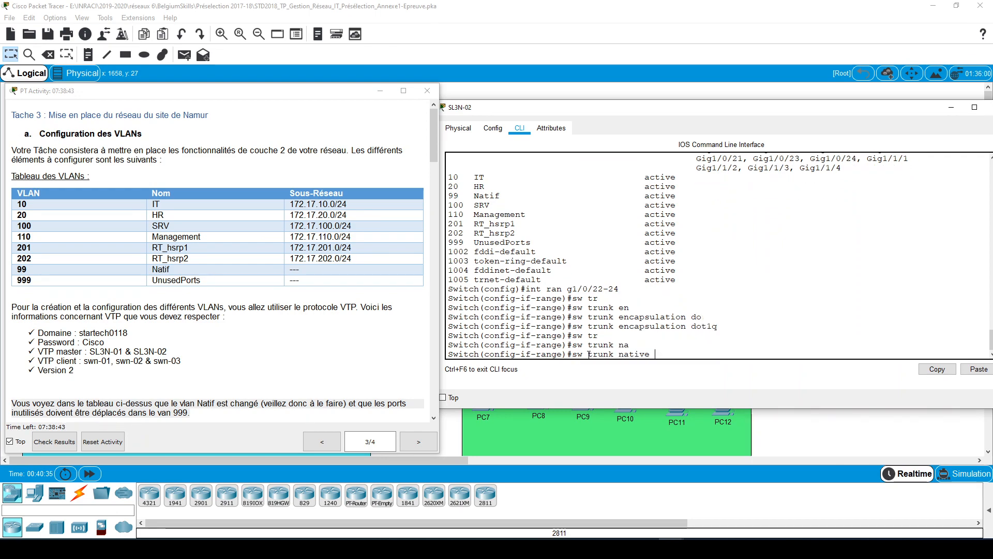
text(vl)
key(Tab)
text(99)
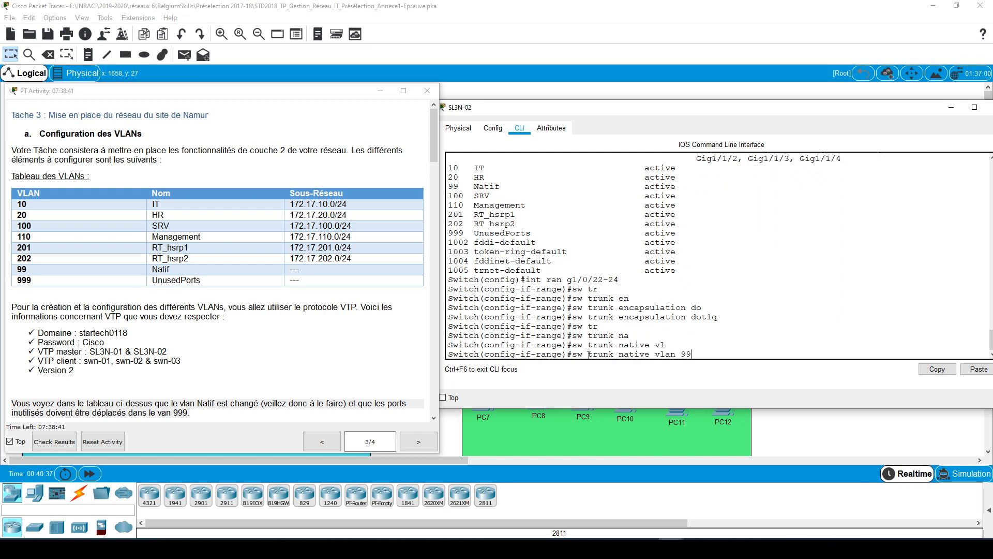
key(Return)
- Put SL3N-02's interface range g1/0/22-24 into switchport trunk mode
text(sw )
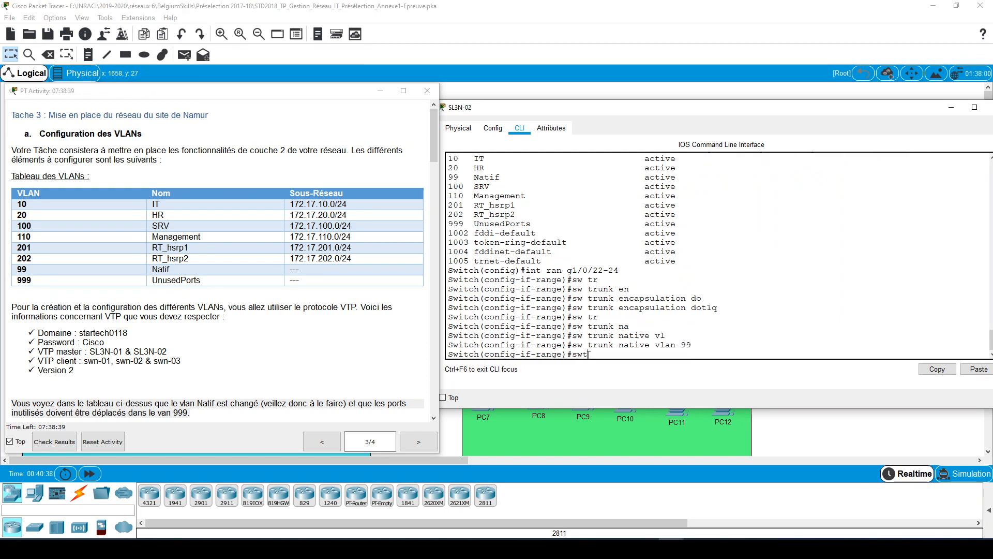
text(mo)
key(Tab)
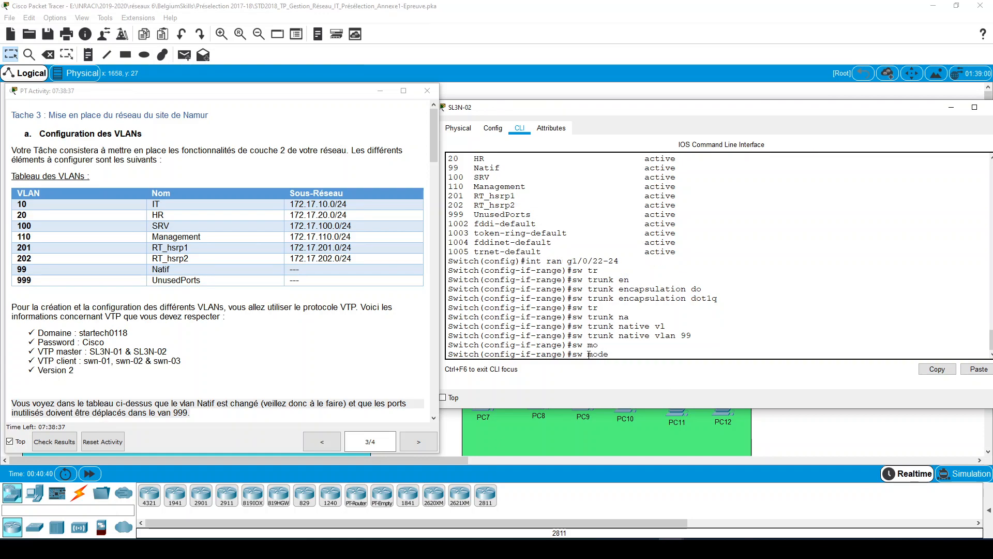
text(tru)
key(Tab)
key(Return)
key(Return)
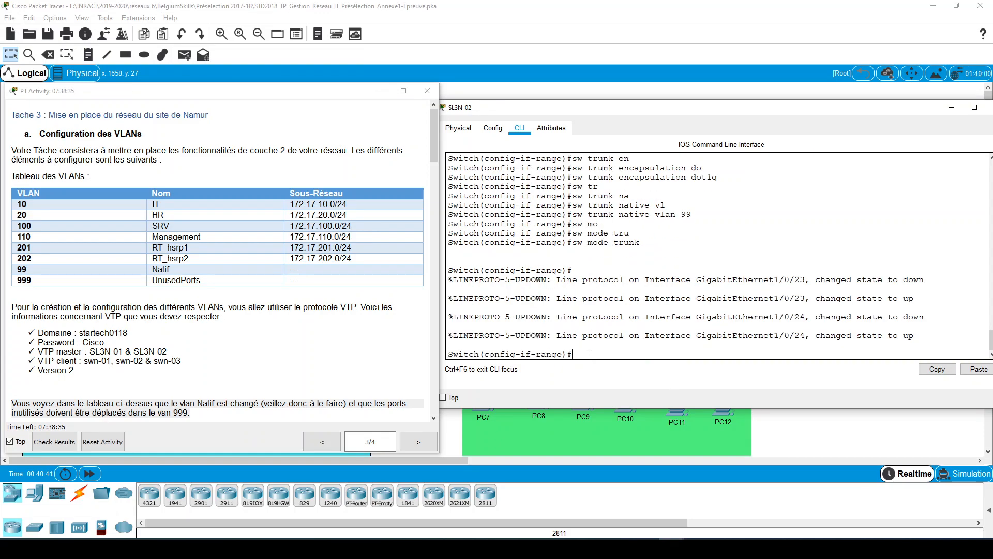
- Restrict the g1/0/22-24 trunks to VLANs 10,20,99,100,110,201,202 and close the SL3N-02 window
text(sw trun)
key(Tab)
text(al)
key(Tab)
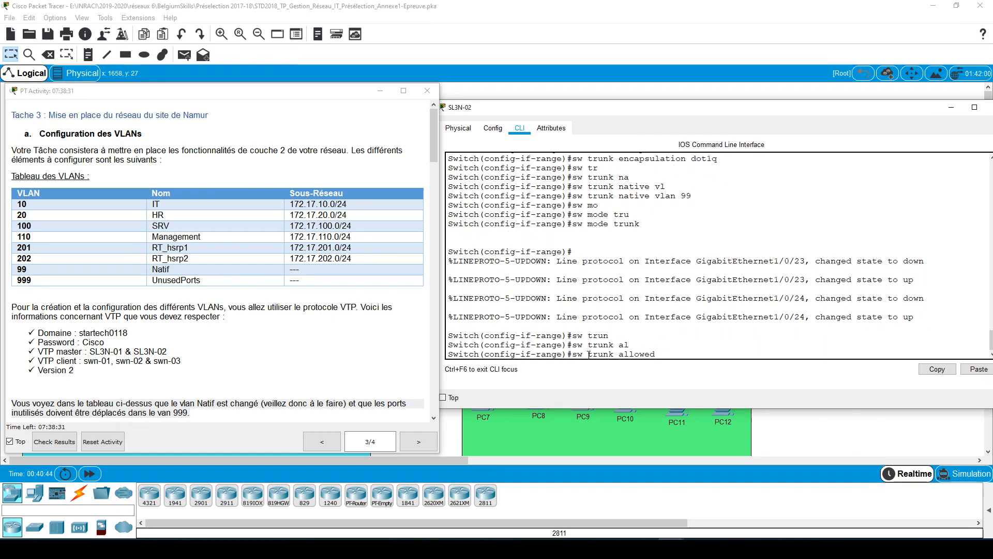
text(vl)
key(Tab)
text(10,2)
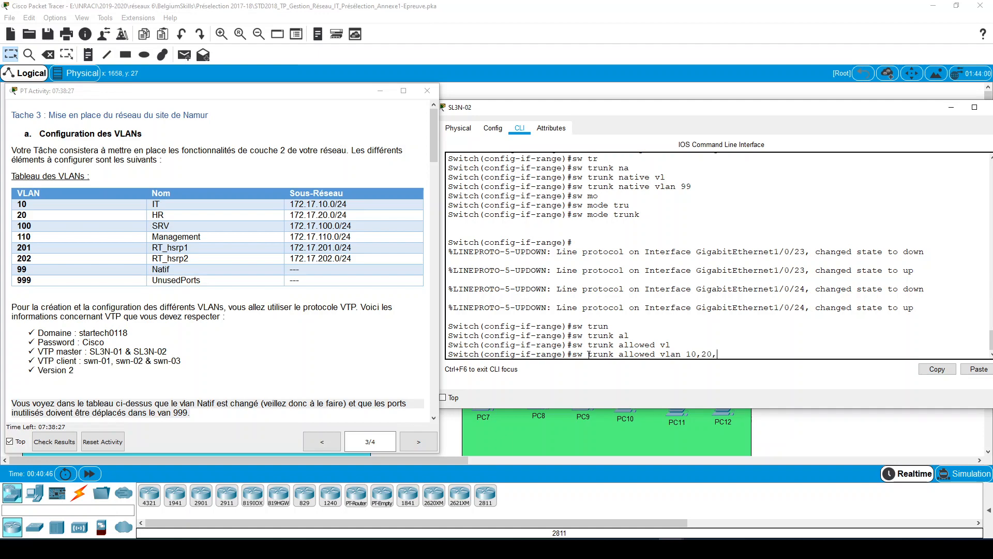
text(0,99,100,110,201,202,)
key(Return)
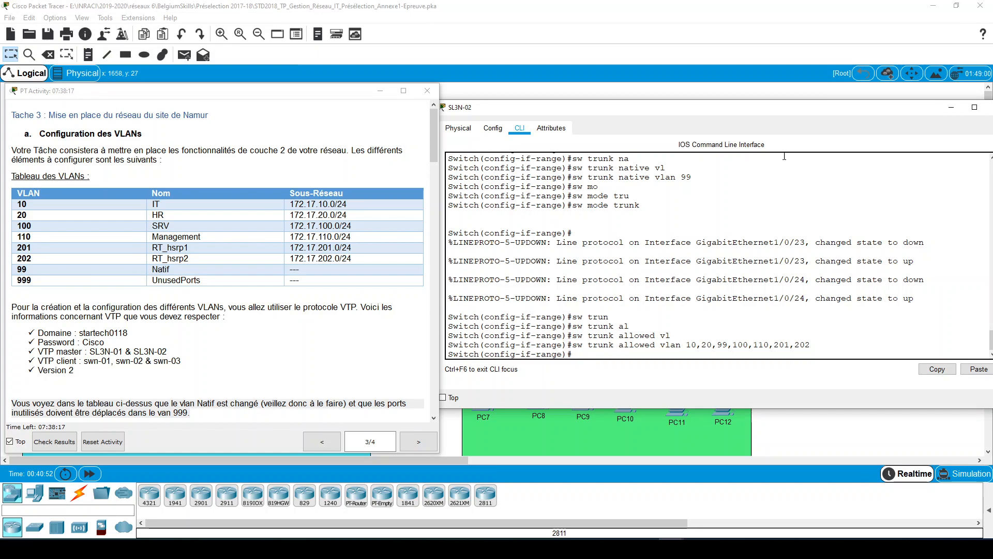
drag(842, 113, 771, 112)
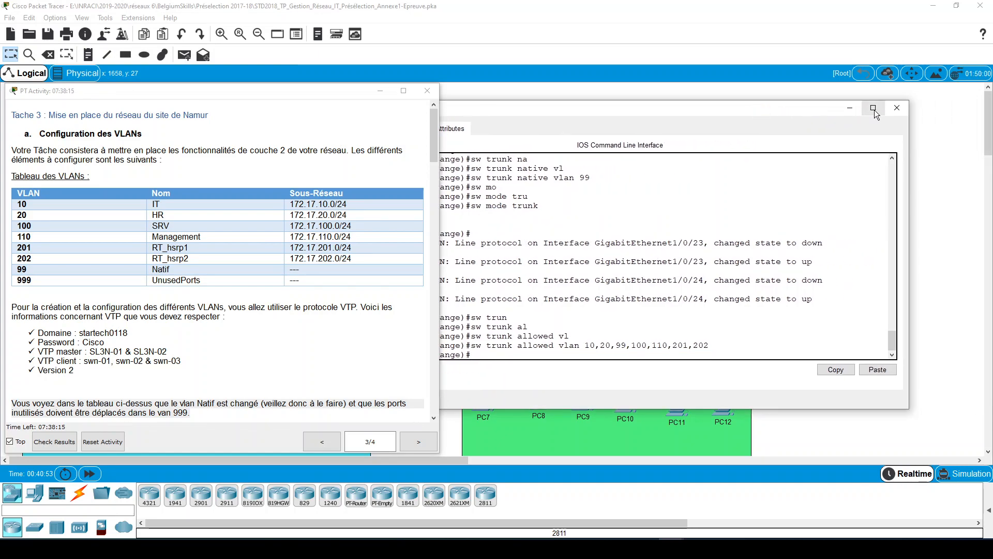
click(895, 108)
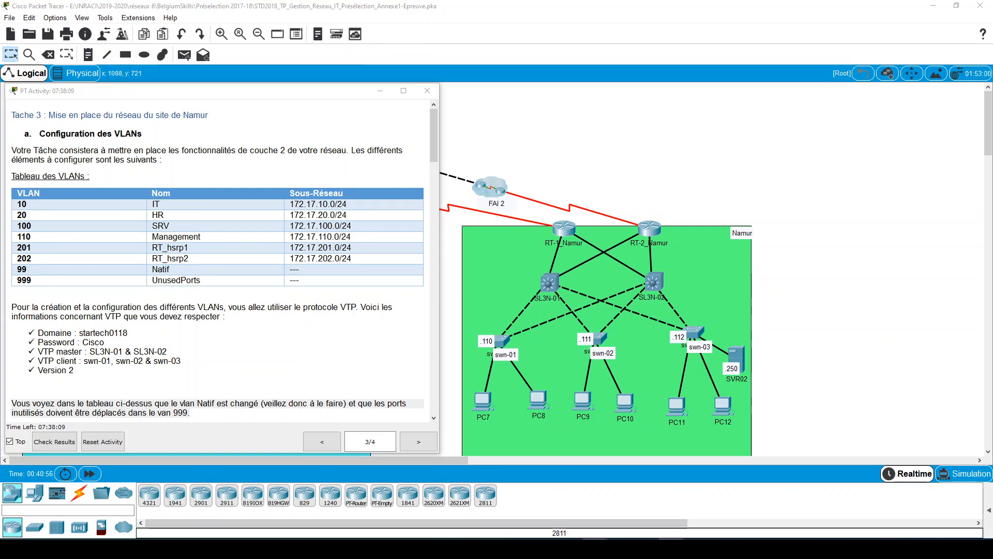
- Switch to the Annexe4-Topologie_Site2 PDF in Adobe Acrobat Reader and consult swn-02's port connections
click(792, 498)
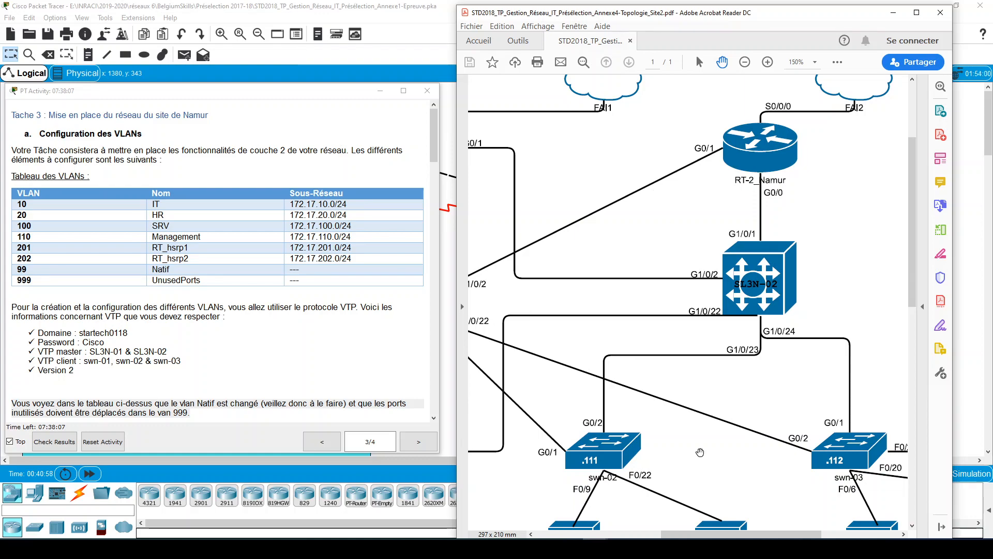
scroll(761, 414, down, 2)
scroll(772, 384, down, 3)
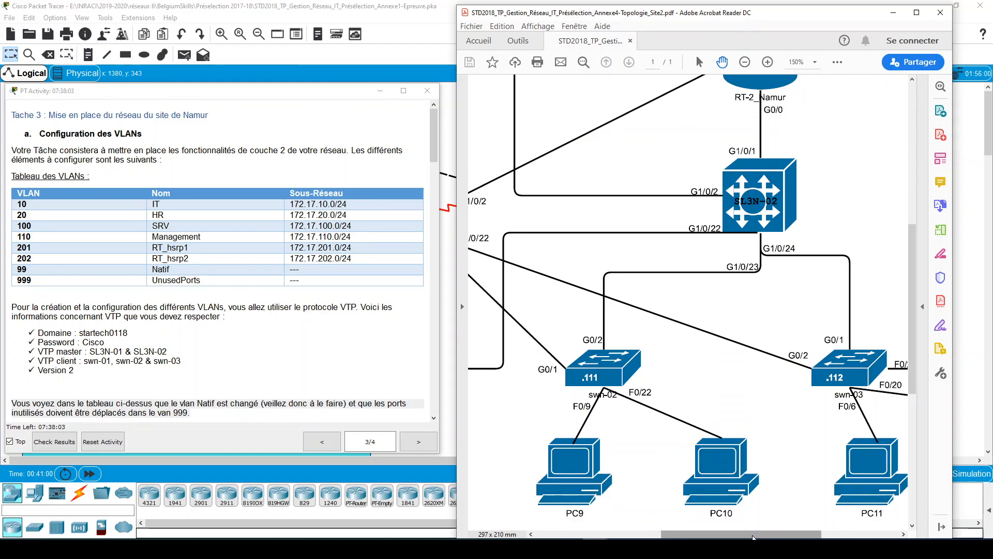
mouse_move(752, 537)
mouse_down()
mouse_move(732, 537)
mouse_move(750, 537)
mouse_up()
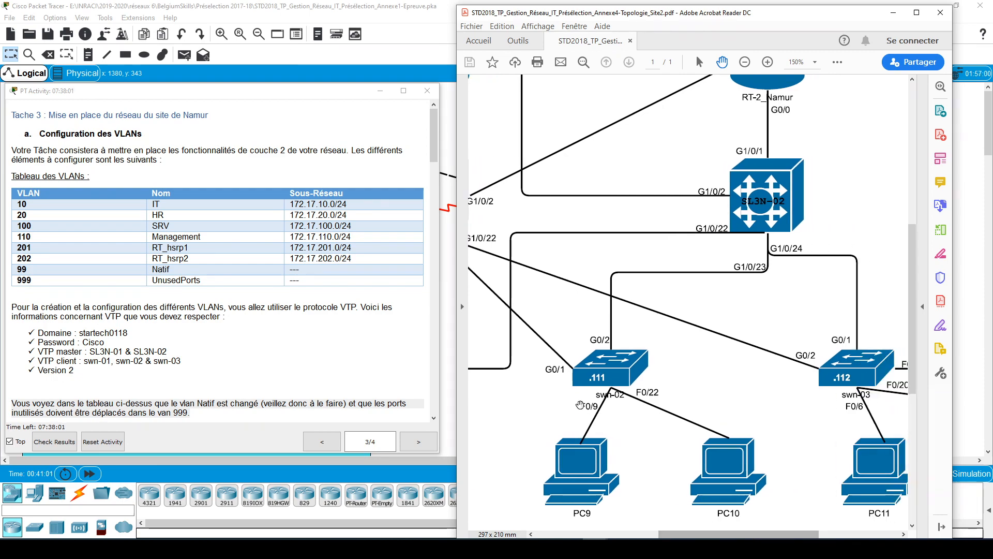
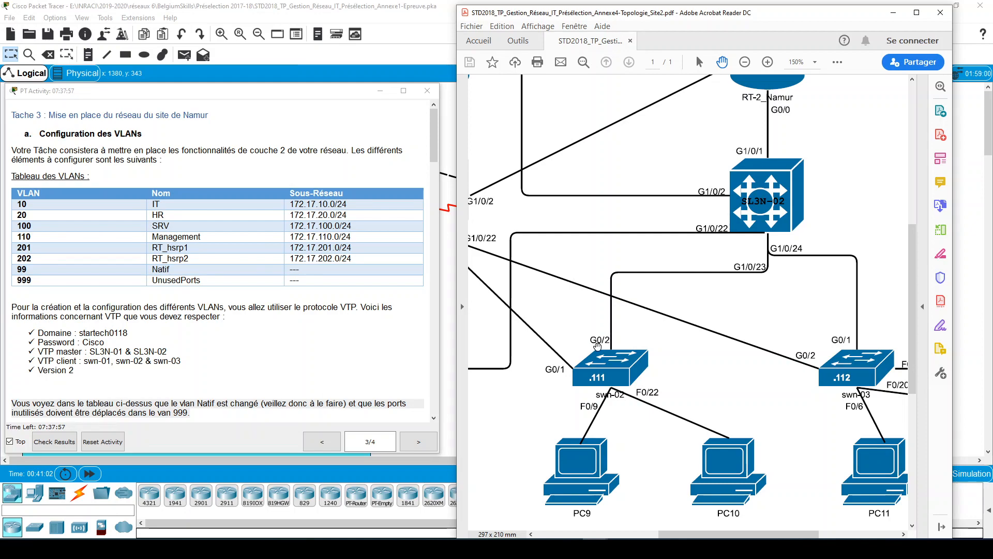
- Return to Cisco Packet Tracer and open swn-02's command line in a widened window
click(890, 13)
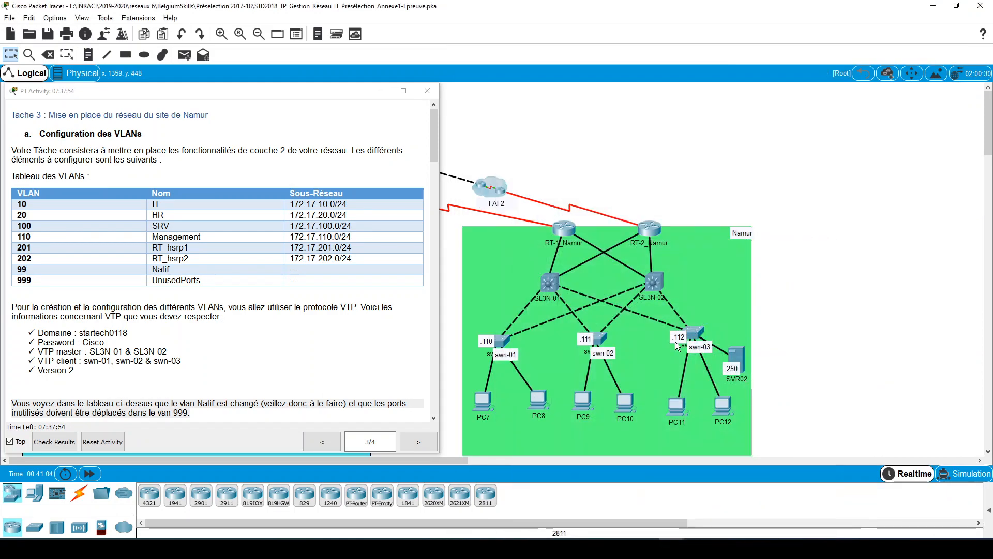
click(601, 337)
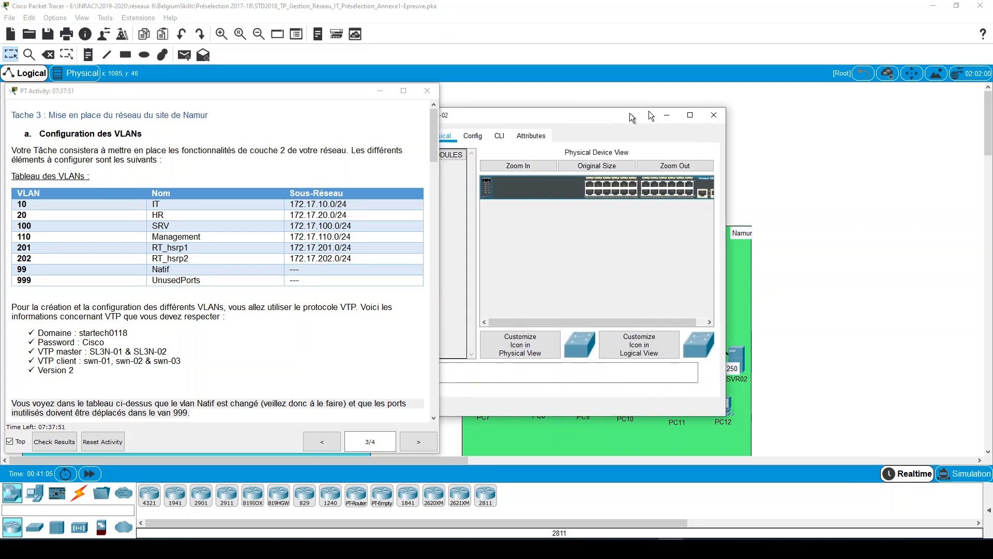
drag(651, 115, 719, 107)
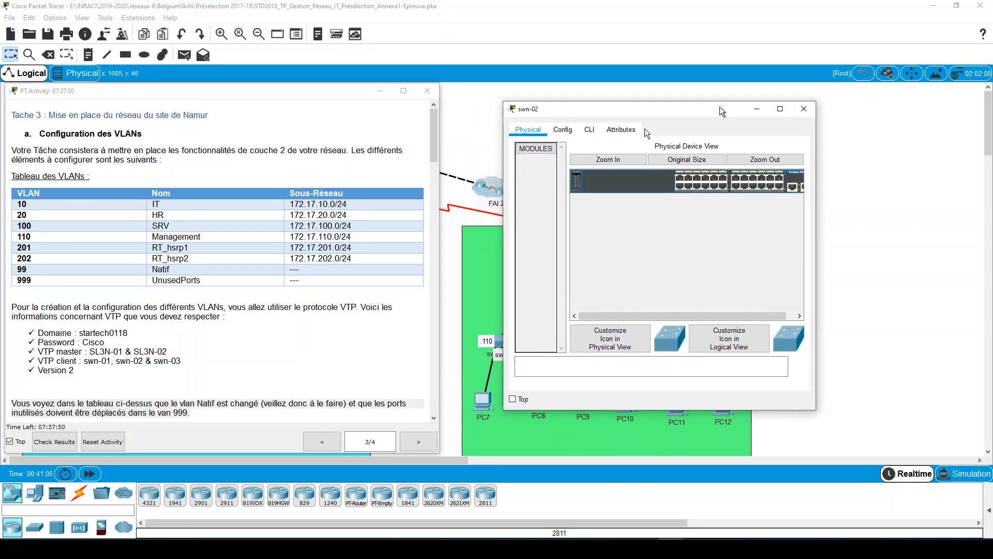
click(583, 129)
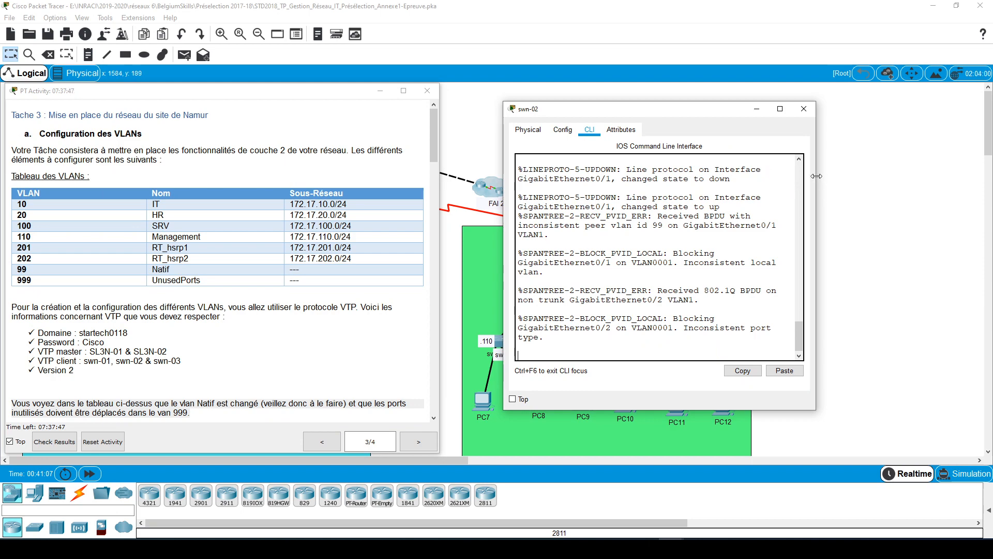
drag(817, 176, 988, 176)
- Enter privileged mode on swn-02 and display its brief VLAN list
key(Return)
key(Return)
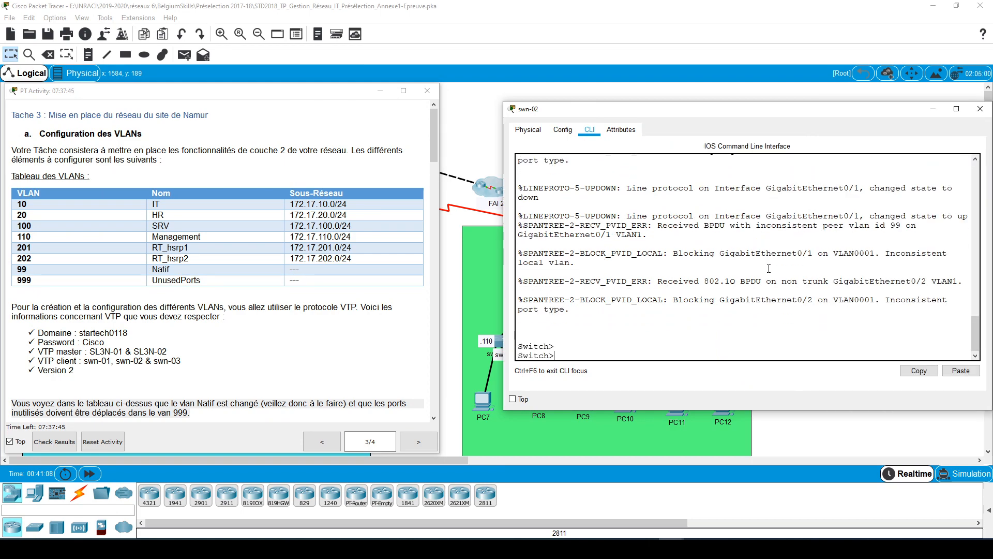
key(Return)
key(Return)
key(Return)
key(Return)
text(en)
key(Return)
text(s)
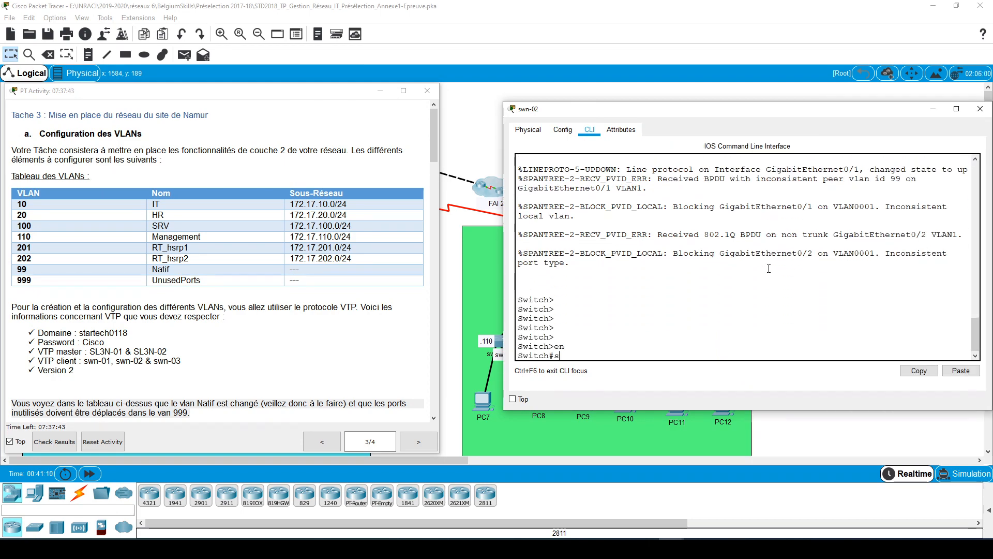
text(h vl bruie)
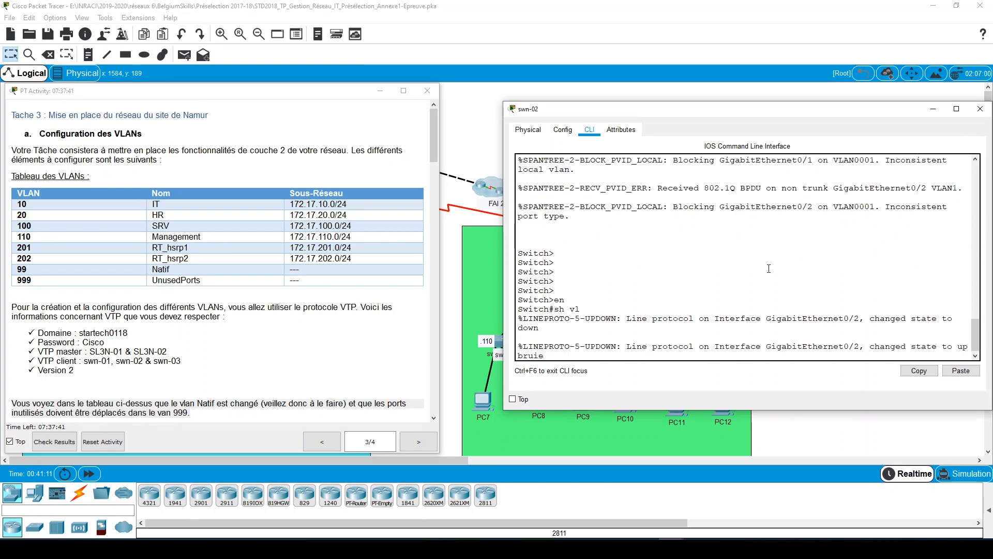
key(Return)
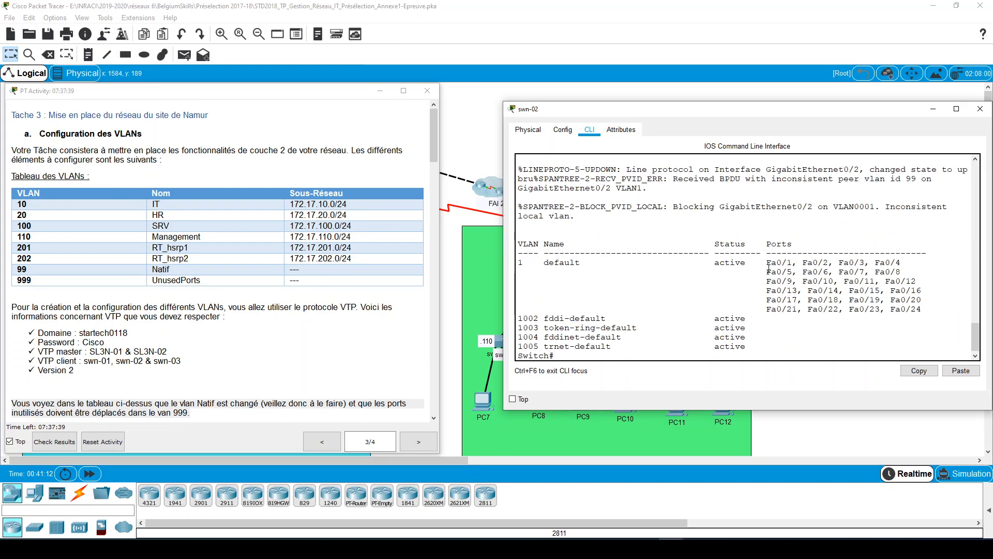
- Enter global configuration mode and set the switch's hostname to swn-02
text(conf t)
key(Return)
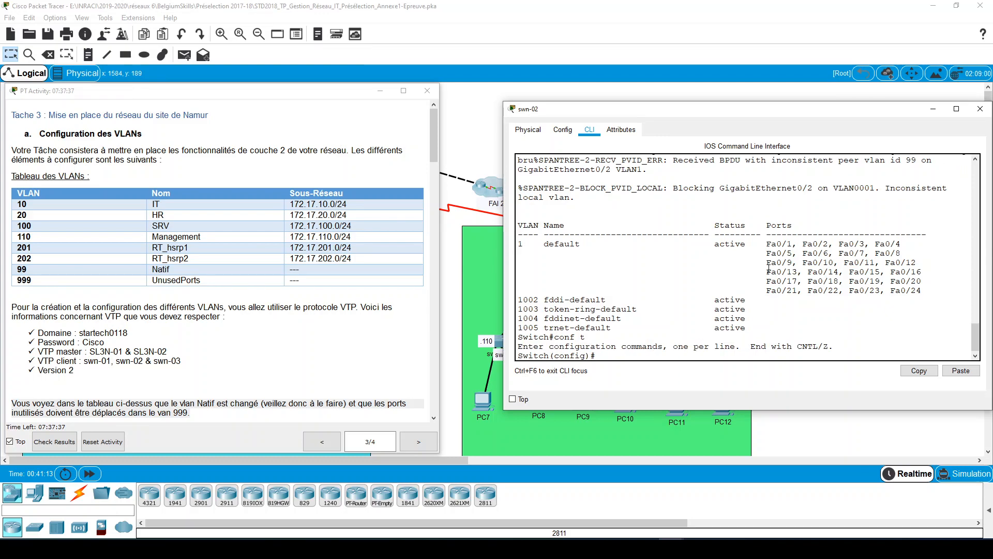
text(host)
key(Tab)
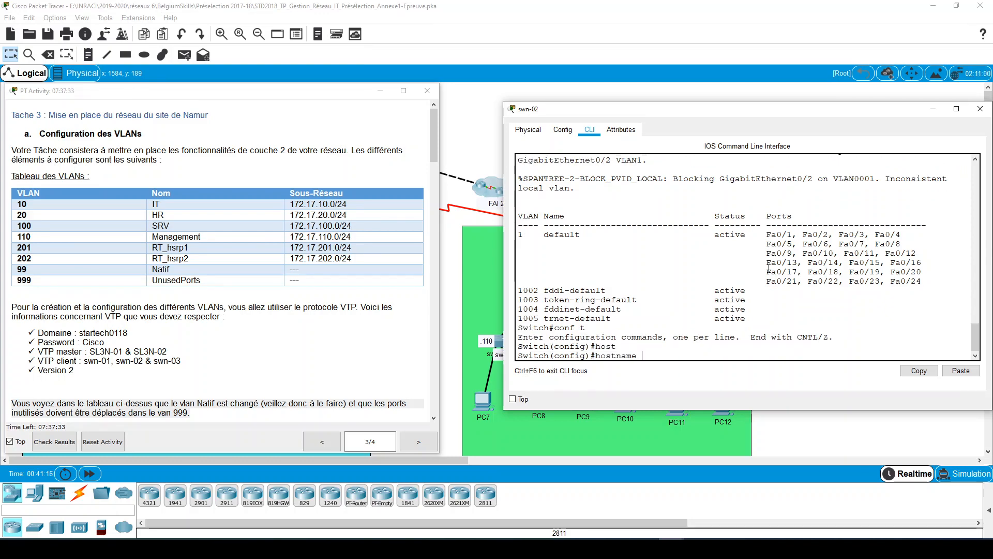
text(swn)
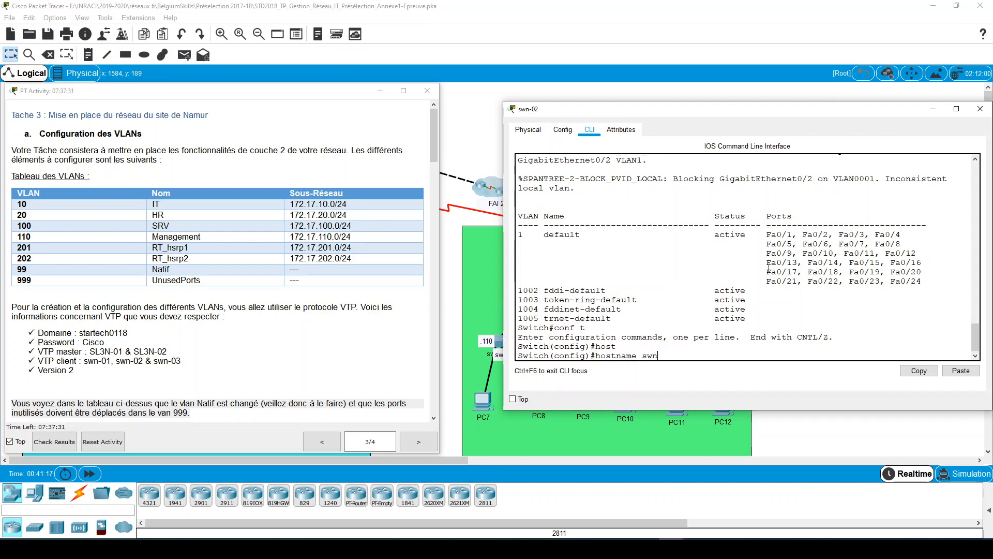
text(-02)
key(Return)
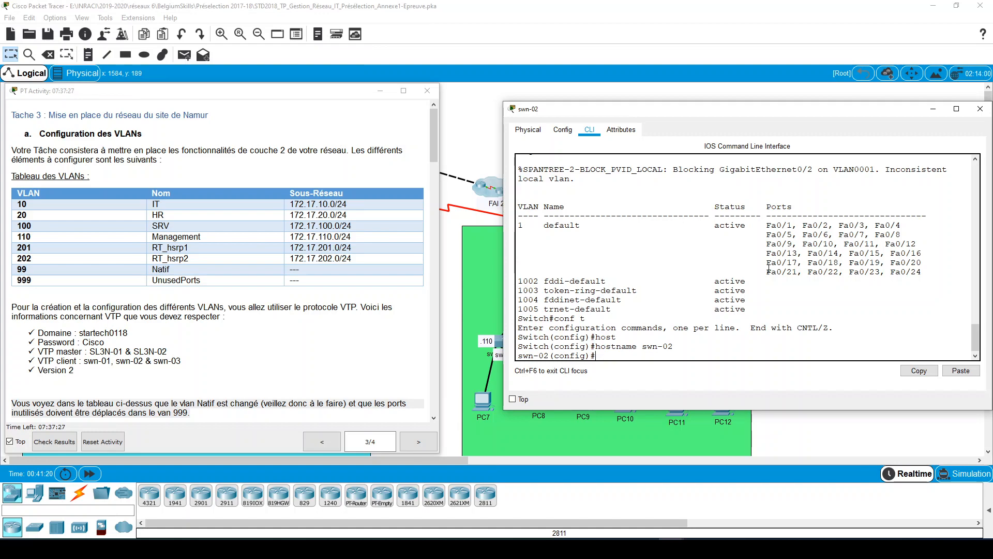
- Set swn-02 to VTP client mode
text(vtp)
key(Tab)
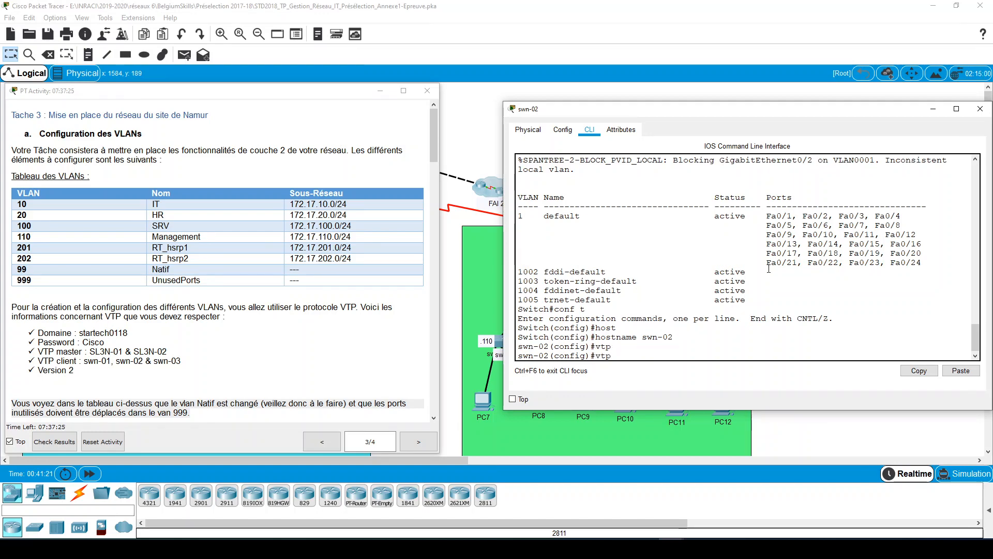
text(mo)
key(Tab)
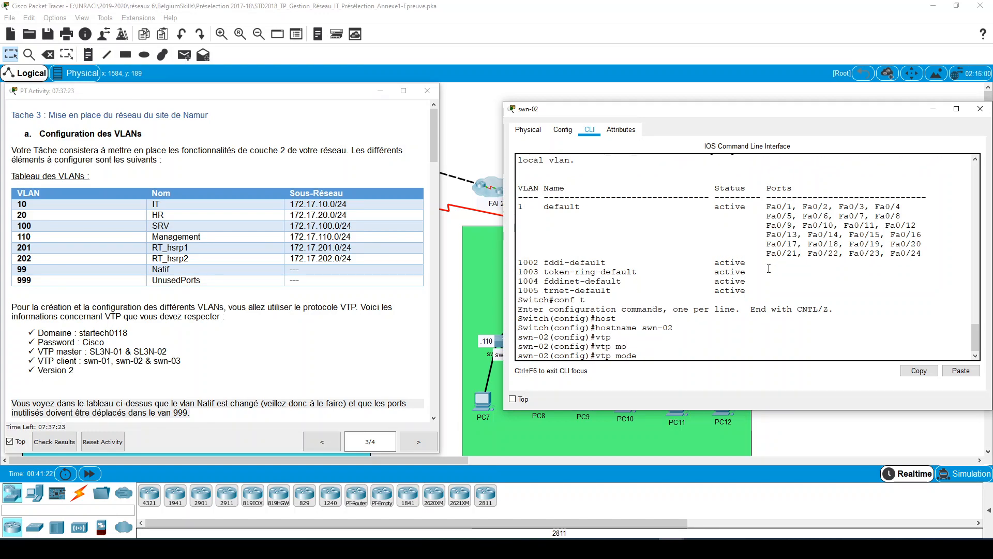
text(cl)
key(Tab)
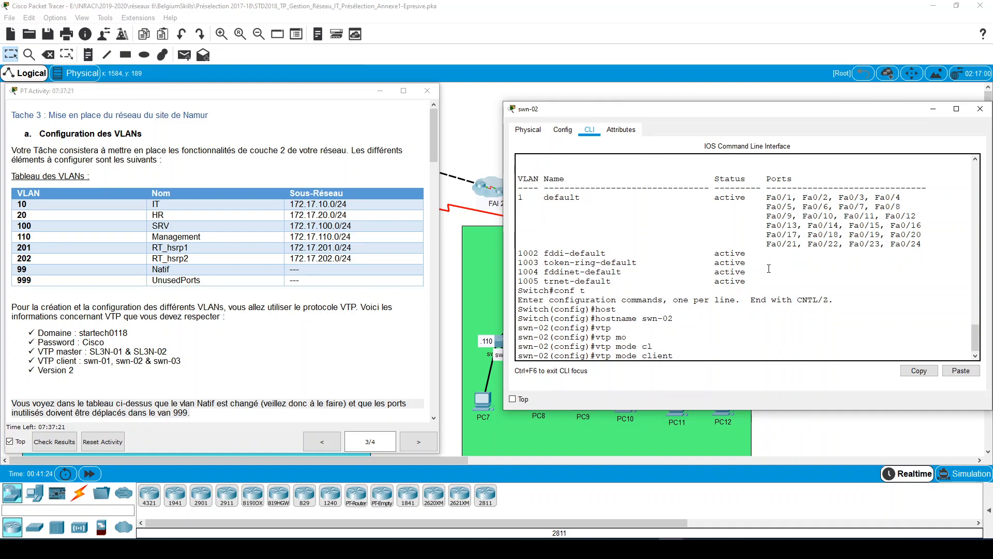
key(Return)
- Try to set the VTP version to 2 on swn-02 and review the earlier console output
text(vtp)
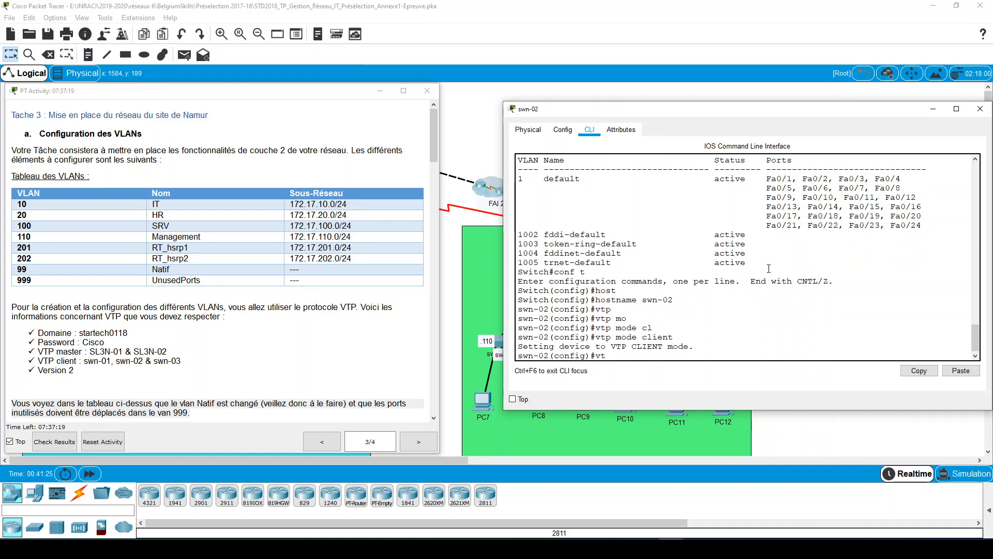
key(Tab)
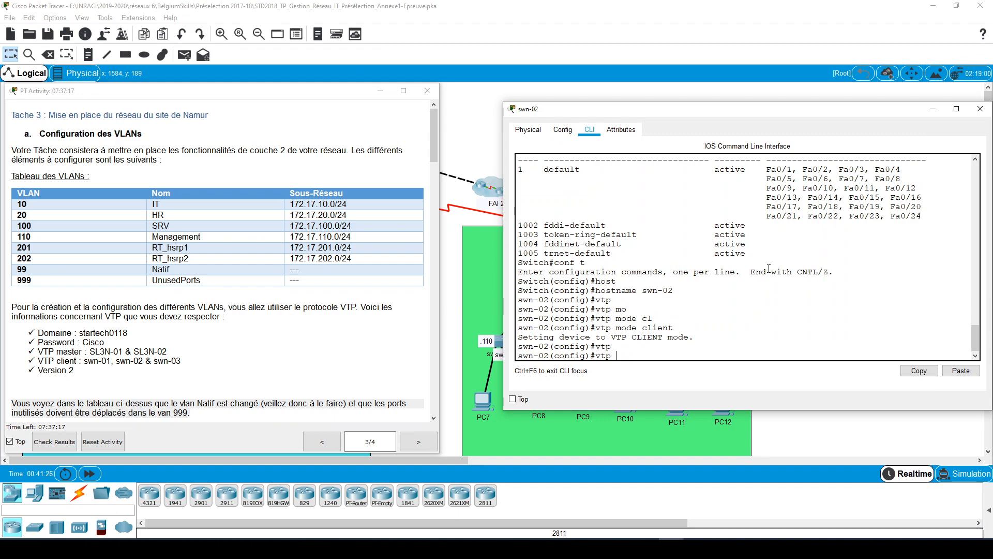
text(ver)
key(Tab)
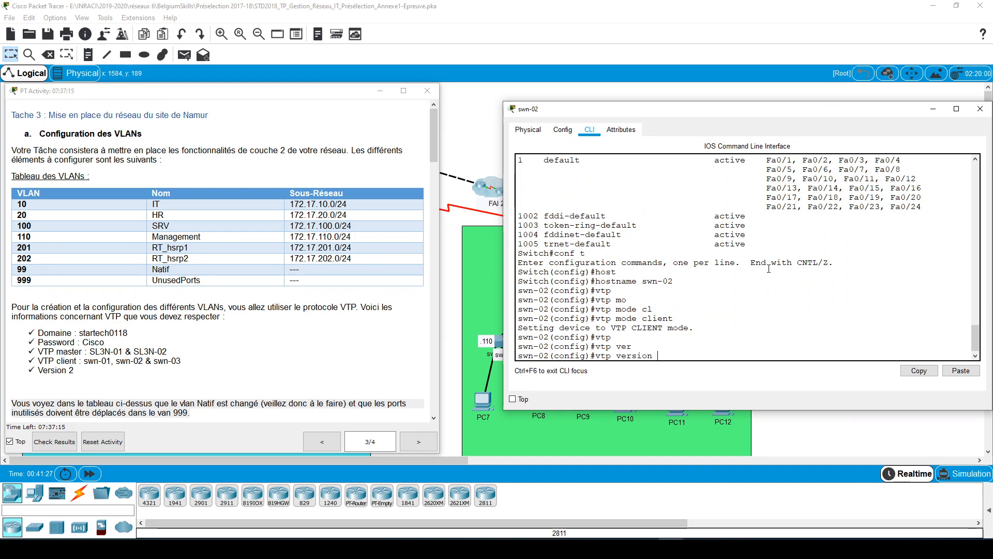
text(2)
key(Return)
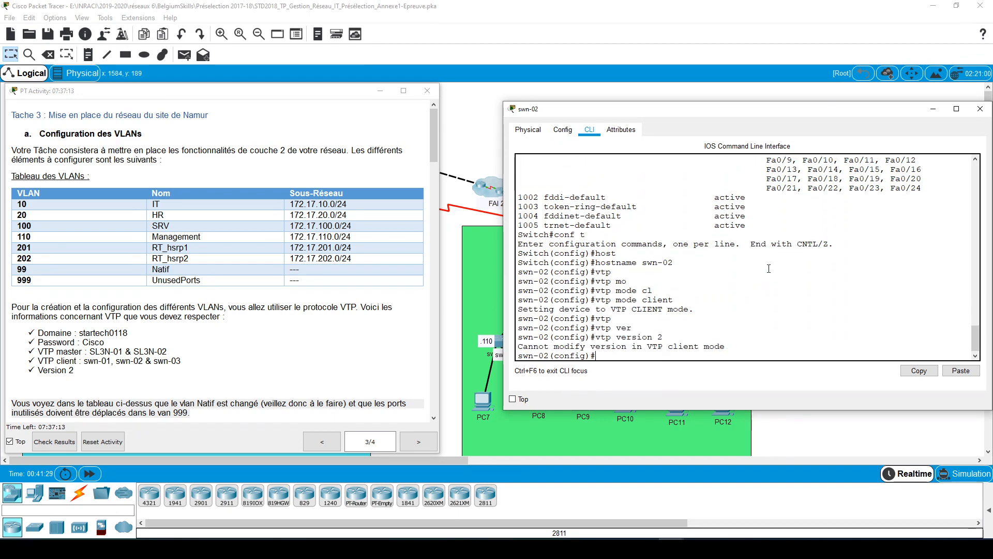
scroll(769, 267, up, 10)
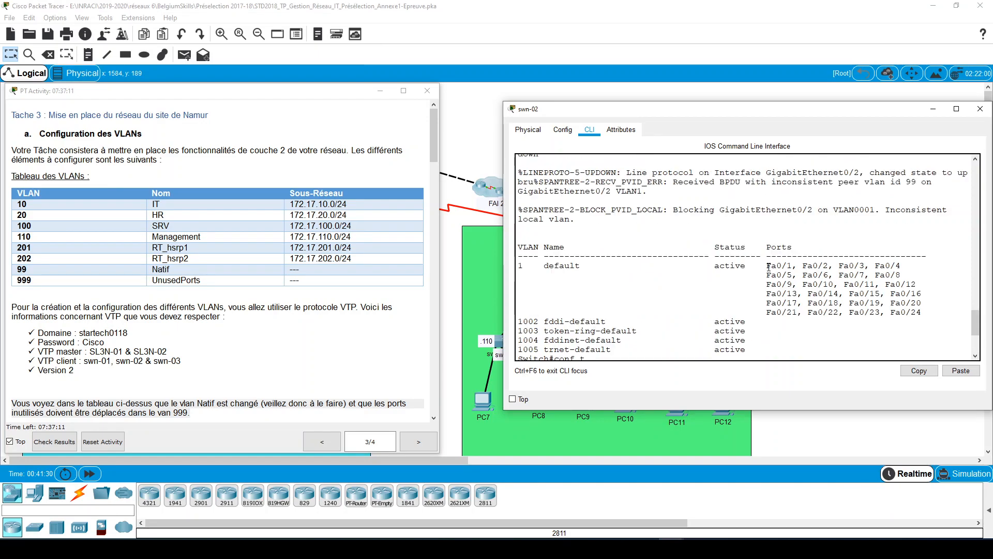
scroll(768, 267, up, 10)
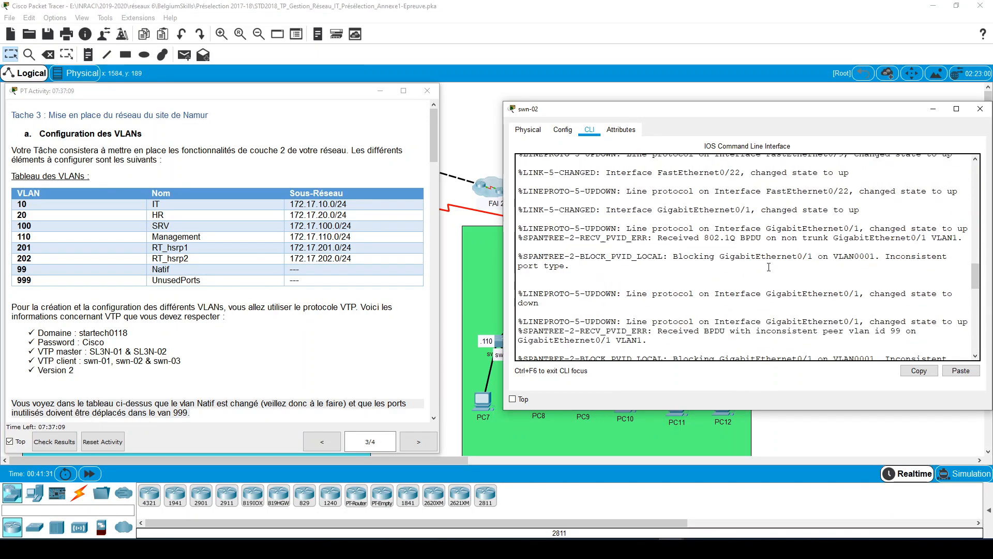
scroll(769, 267, down, 15)
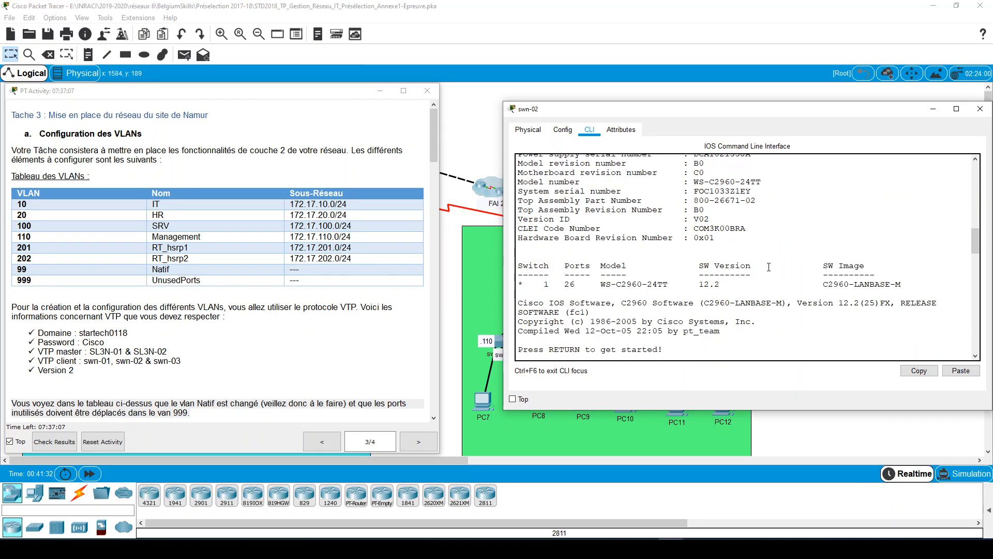
scroll(769, 267, down, 12)
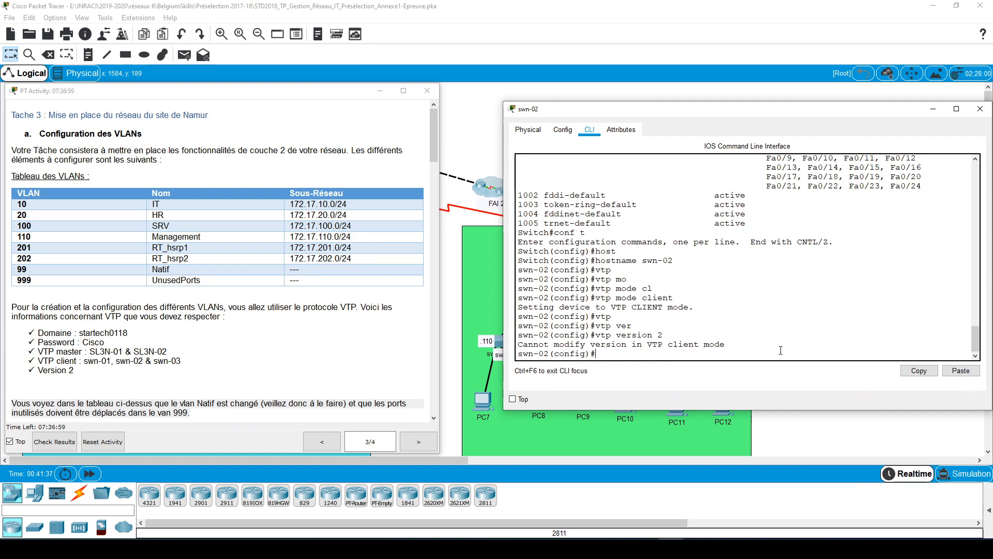
- Set swn-02's VTP domain to startech0118
text(vtp)
key(Tab)
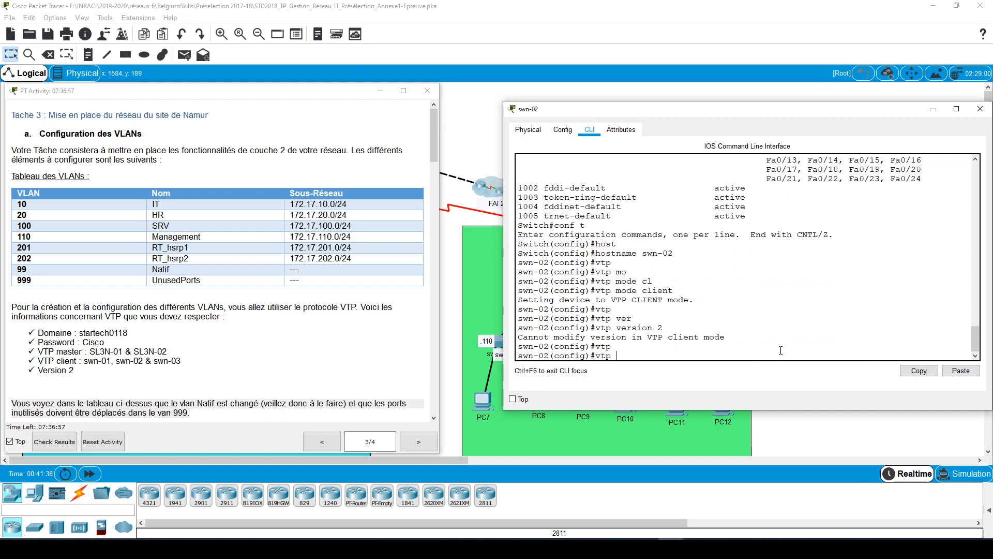
text(do)
key(Tab)
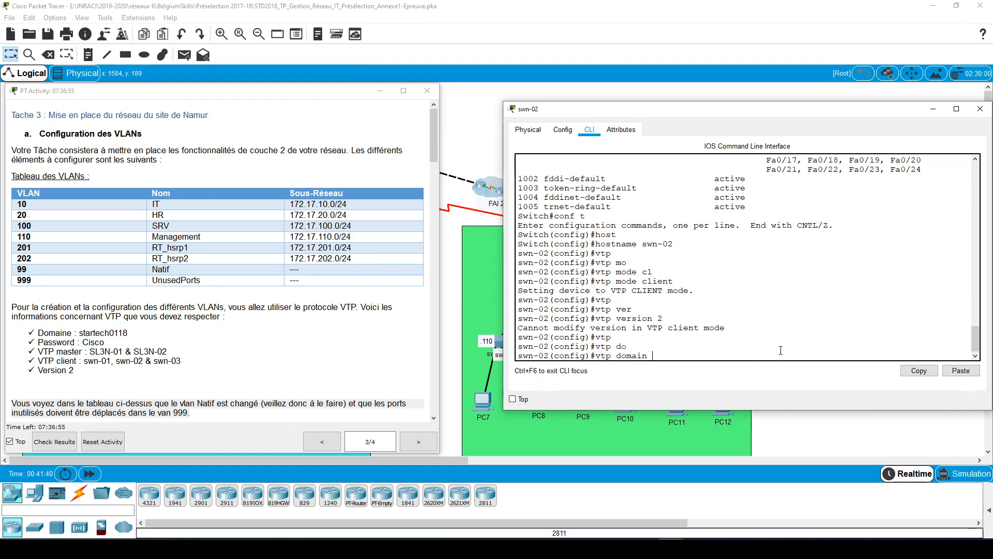
text(startech0118)
key(Return)
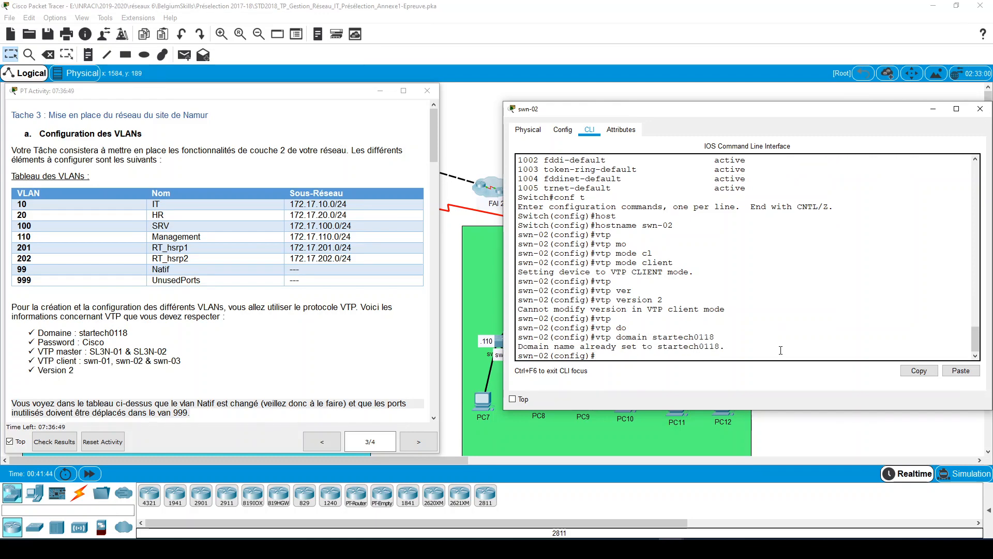
- Set the VTP password on swn-02 to the one given in the task instructions
text(v)
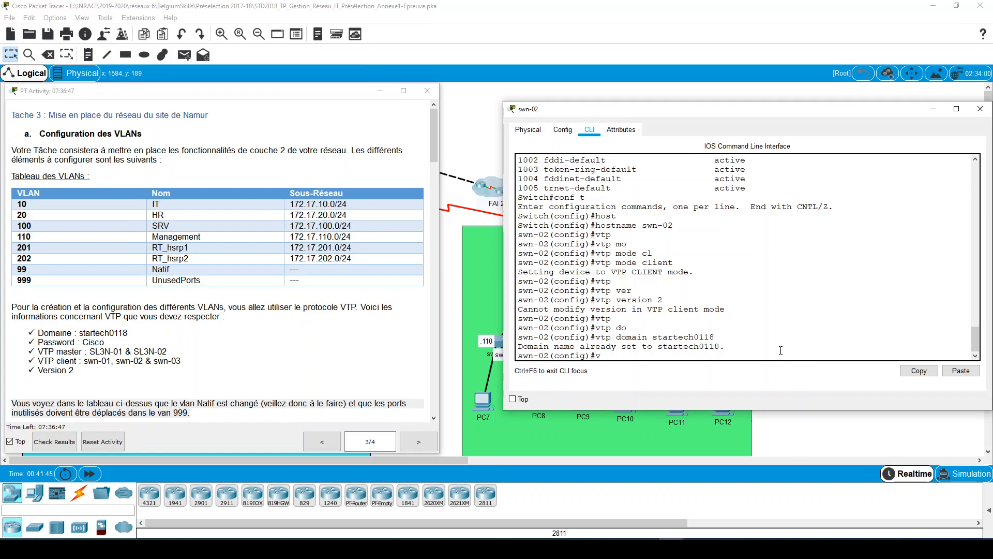
text(t)
key(Tab)
text(p)
key(BackSpace)
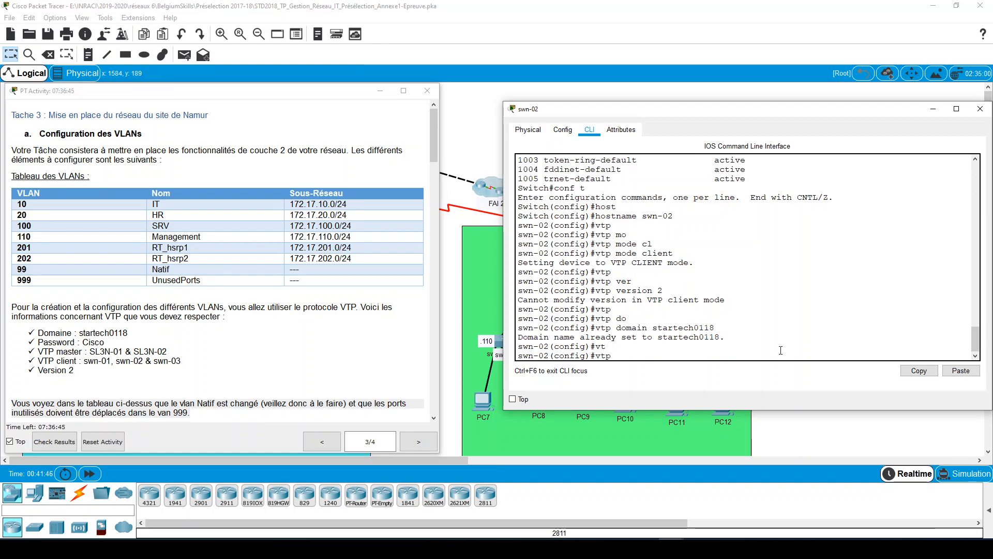
text(pas)
key(Tab)
text(C)
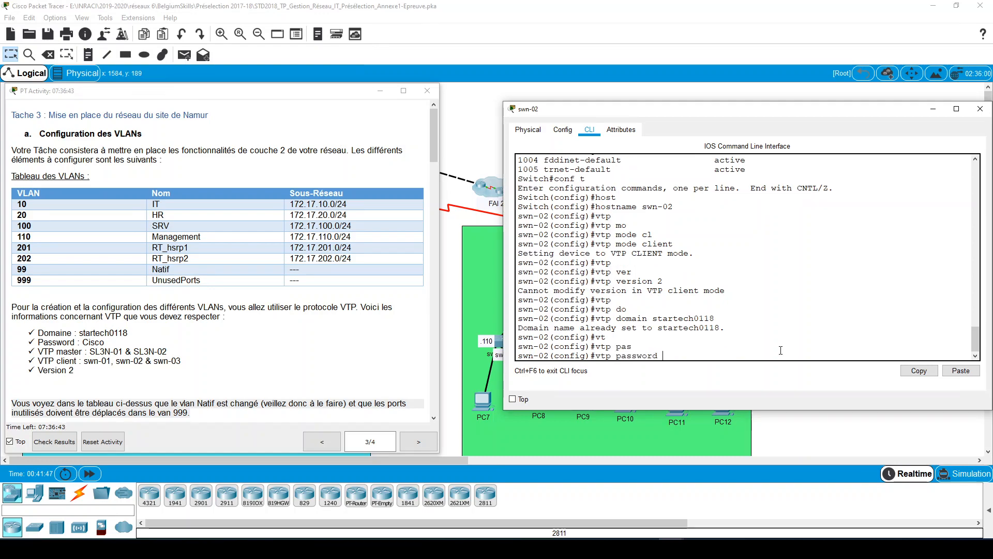
text(isco)
key(Return)
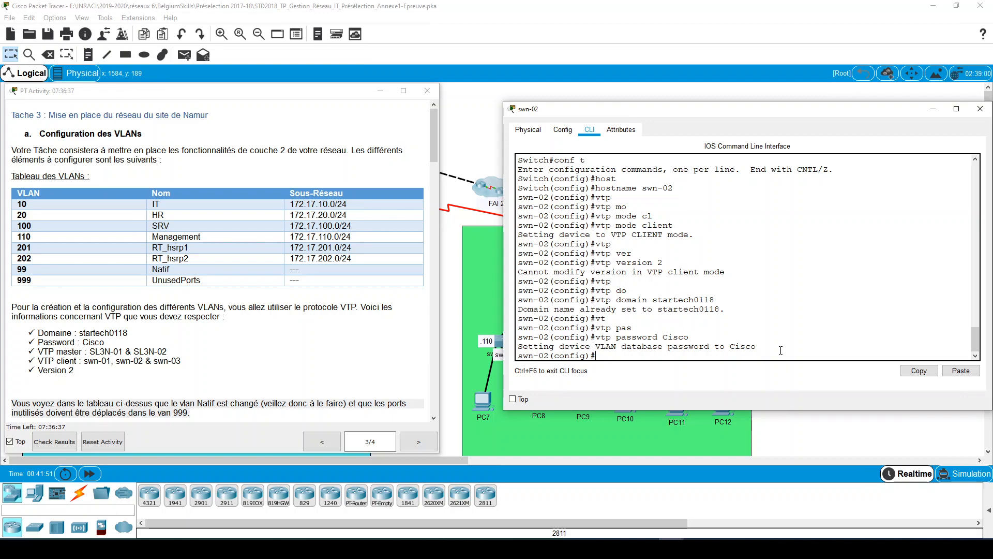
- Display swn-02's brief VLAN list from configuration mode to check the VTP-distributed VLANs
text(do sh vl brie)
key(Return)
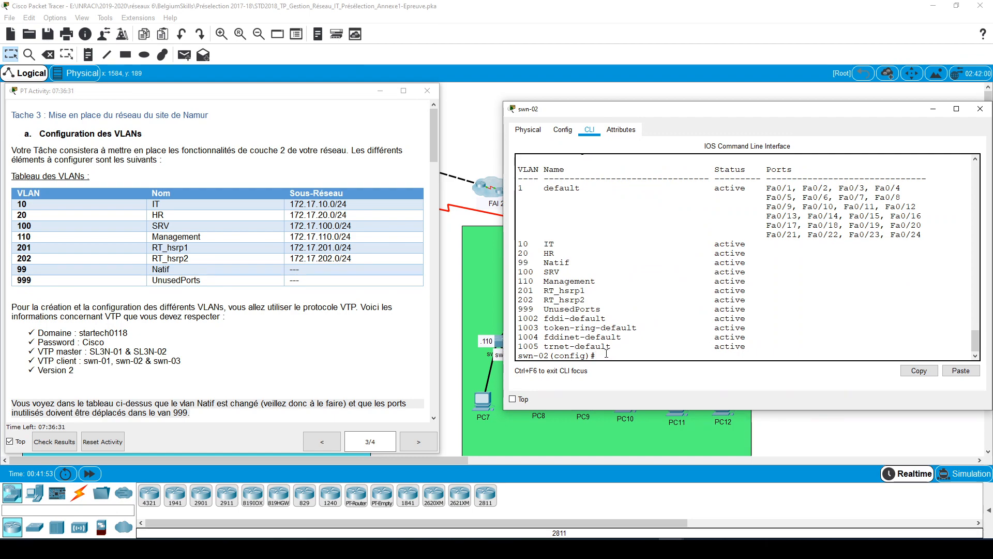
- Set native VLAN 99 for trunking on swn-02's interface range g0/1-2
text(it)
text(t tr)
key(Tab)
key(BackSpace)
text(ran)
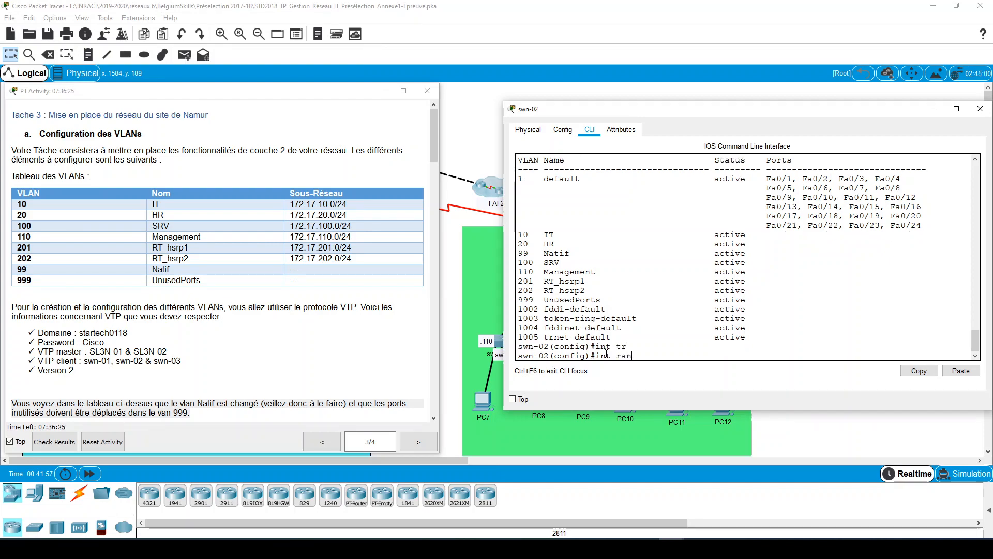
key(Tab)
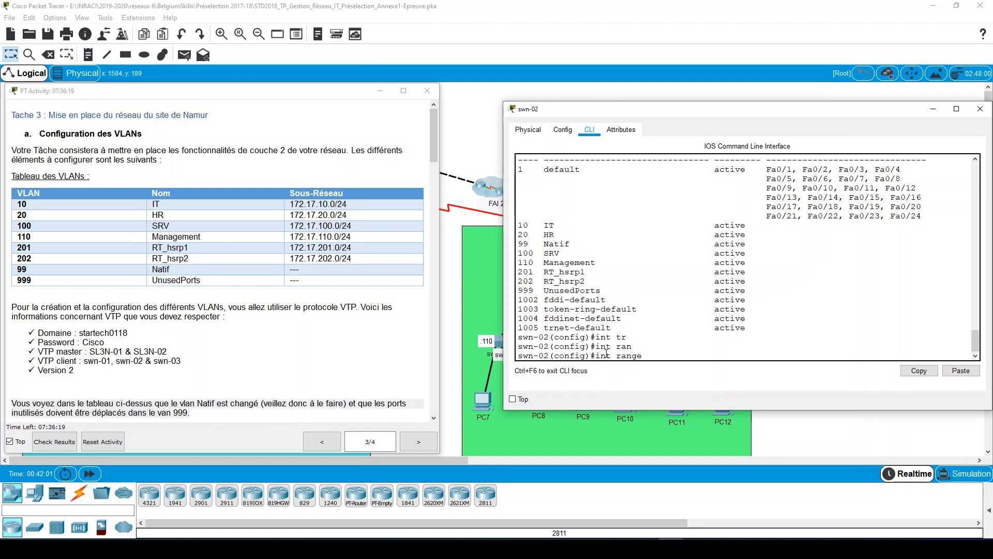
text(g0/1-2)
key(Return)
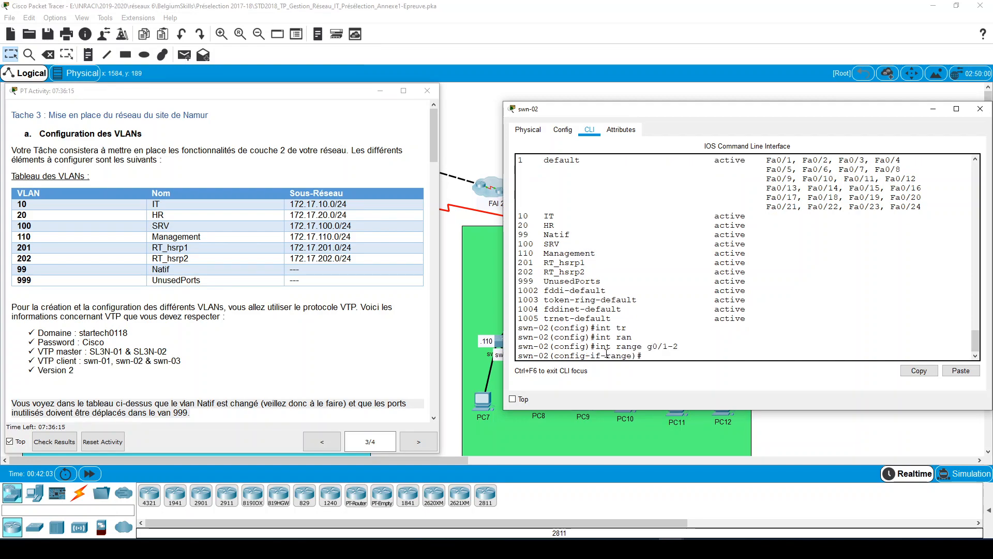
text(sw trun)
key(Tab)
text(n)
key(Tab)
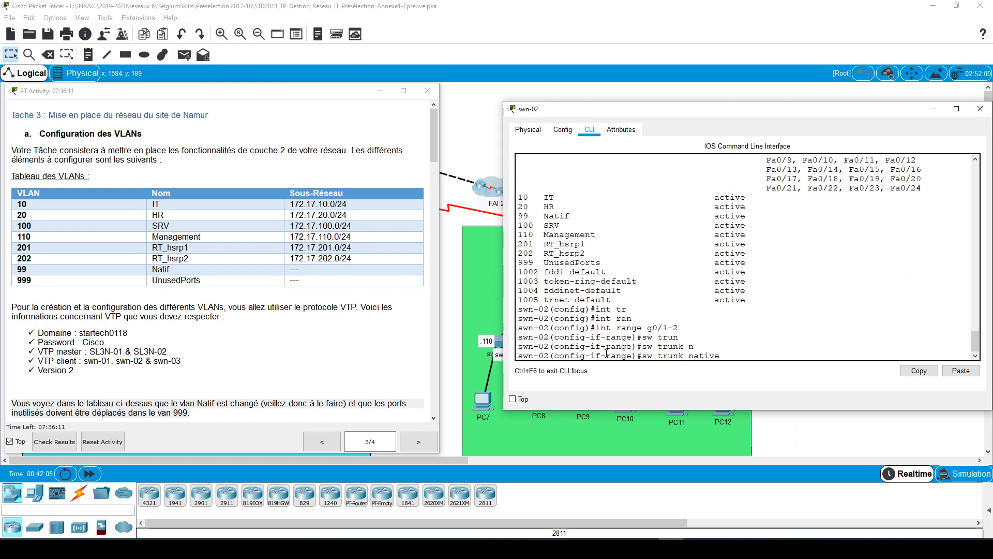
text(vl)
key(Tab)
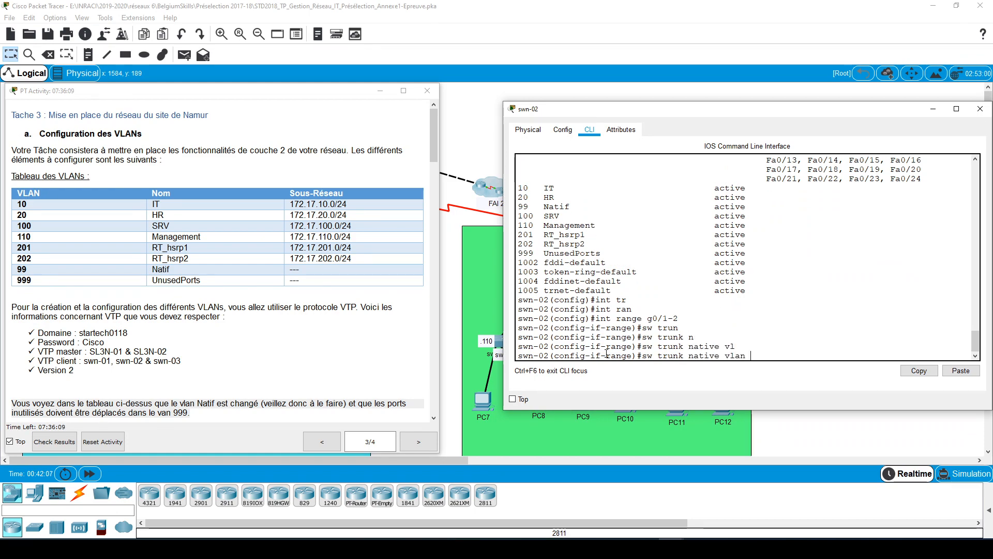
text(99)
key(Return)
- Restrict swn-02's g0/1-2 trunks to allowed VLANs 10,20,99,100,110,201,202
text(sw t)
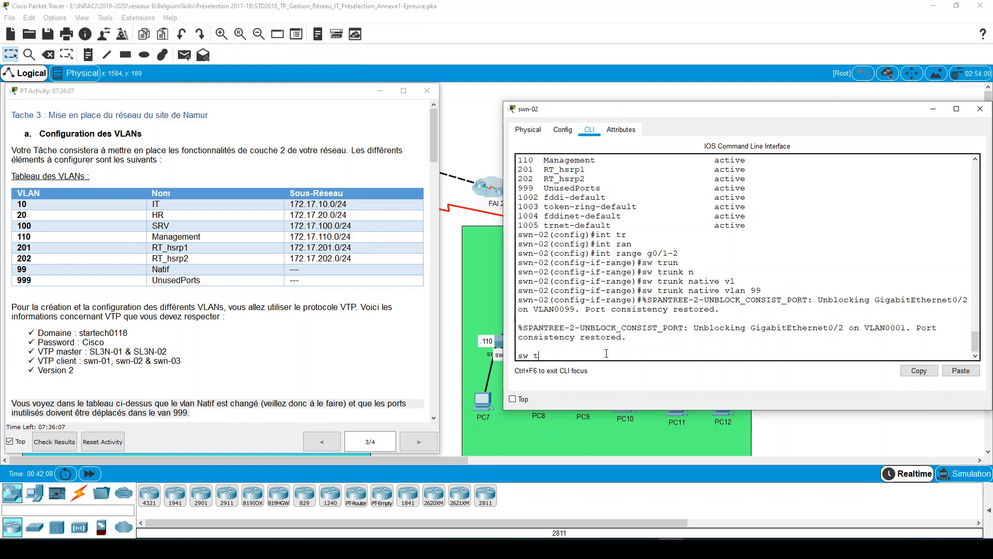
text(r)
key(Tab)
text(en)
key(Tab)
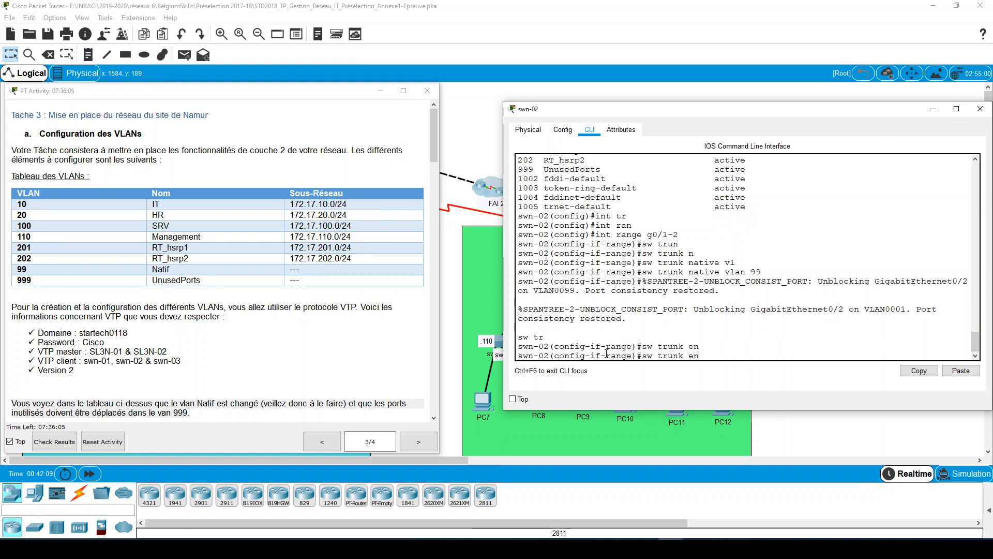
key(BackSpace)
key(BackSpace)
key(BackSpace)
key(BackSpace)
key(Tab)
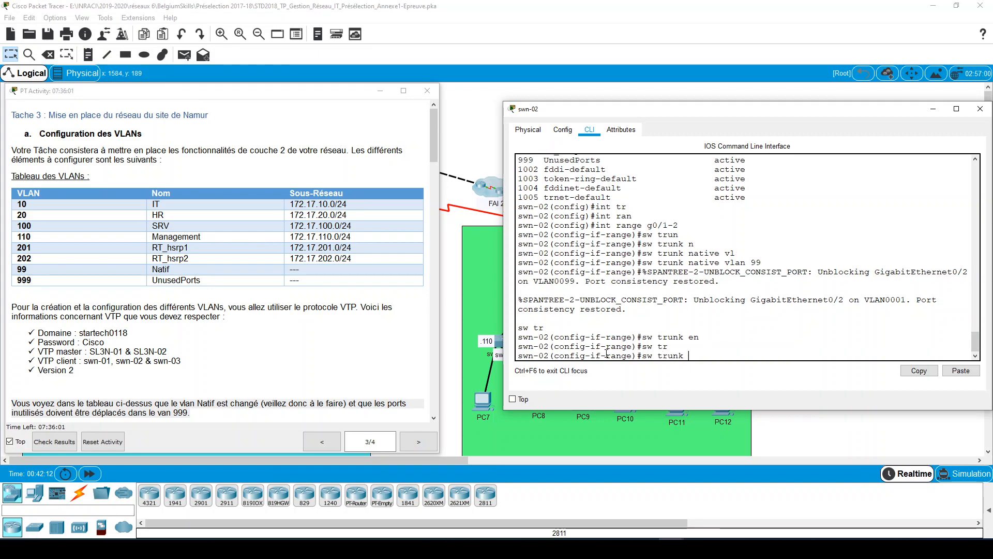
text(all)
key(Tab)
text(vl)
key(Tab)
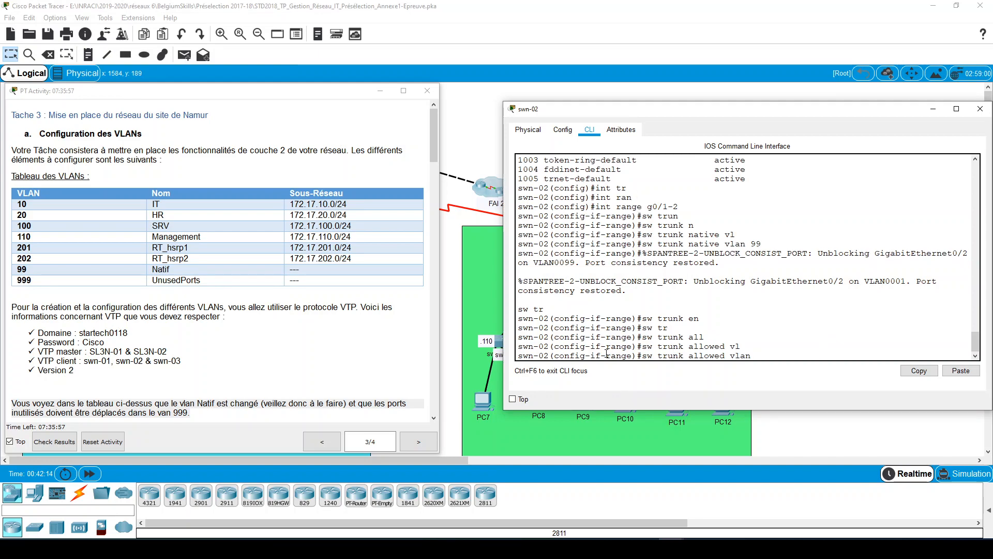
text(10,20,99,100,110,201,202)
key(Return)
- Set the switchport mode of swn-02's g0/1-2 range to trunk
text(sw m)
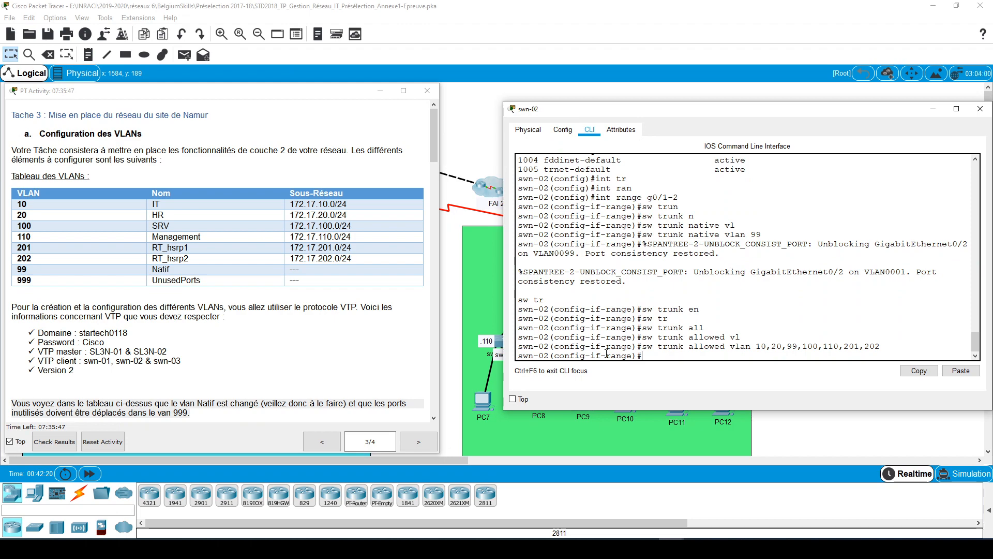
text(o trun)
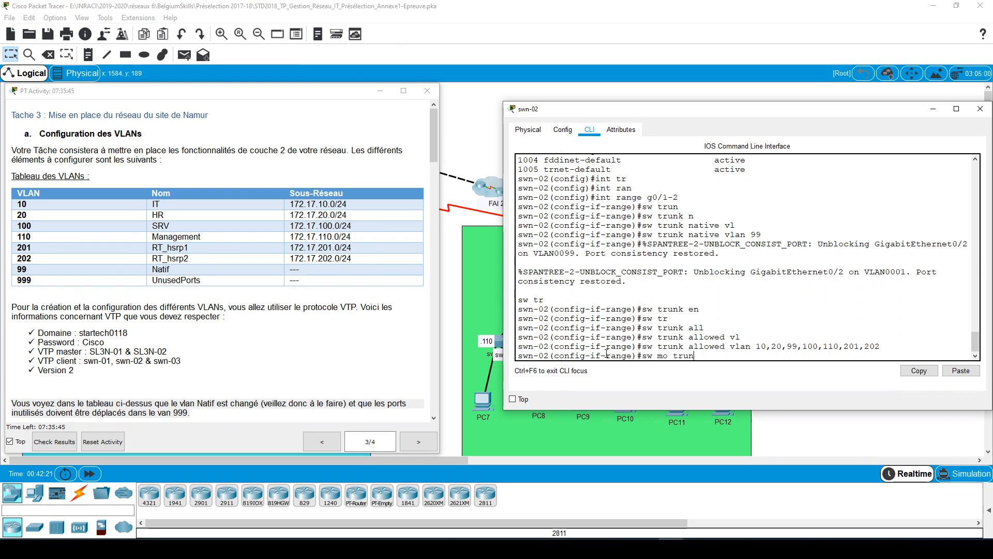
key(Tab)
key(Return)
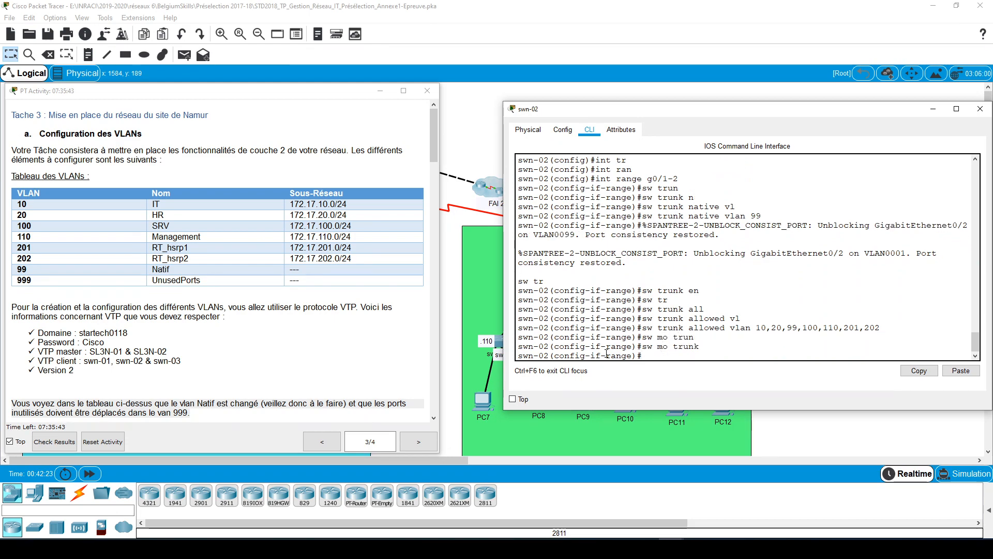
- Display swn-02's running configuration, check the trunk settings of GigabitEthernet0/1 and 0/2, and close the switch window
text(do)
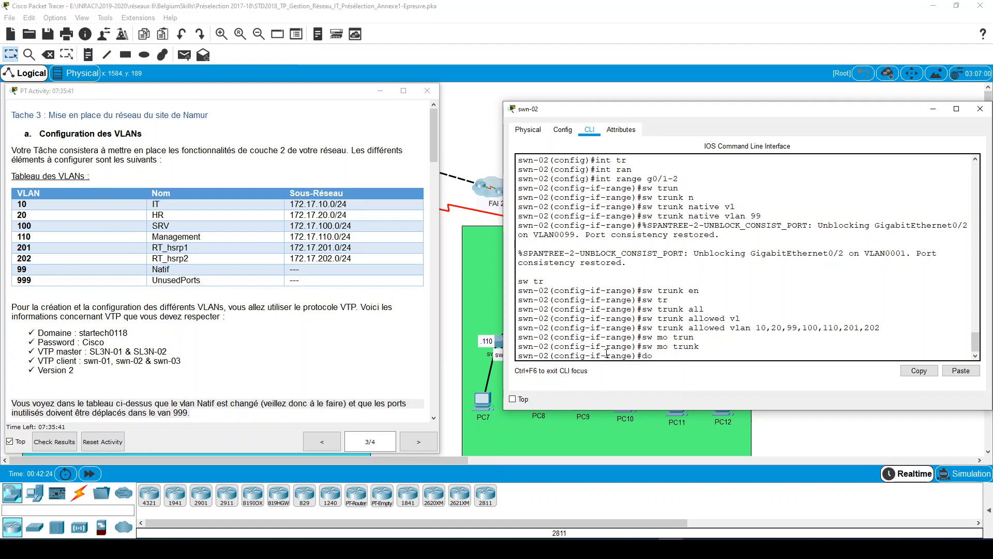
text( sh run)
key(Return)
key(space)
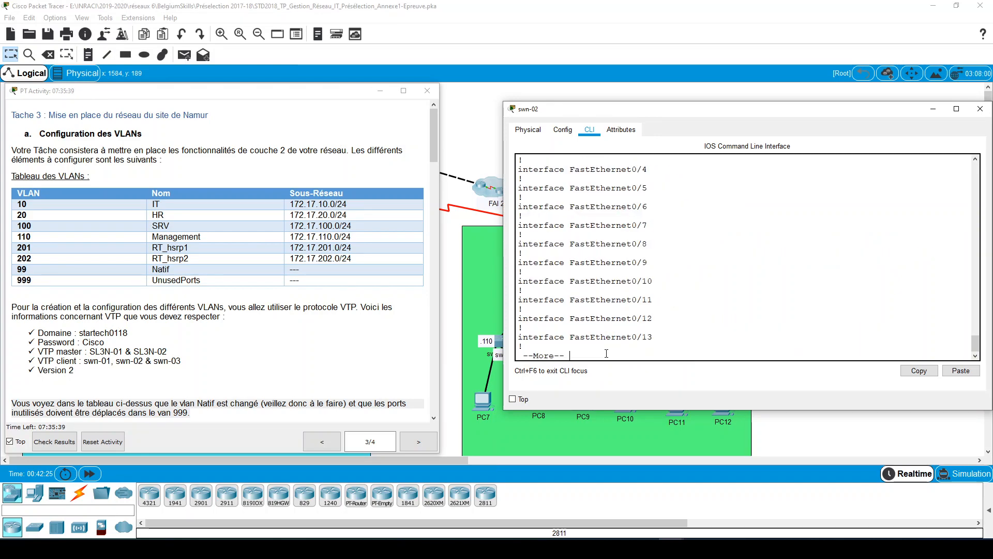
key(space)
key(space)
scroll(688, 288, up, 2)
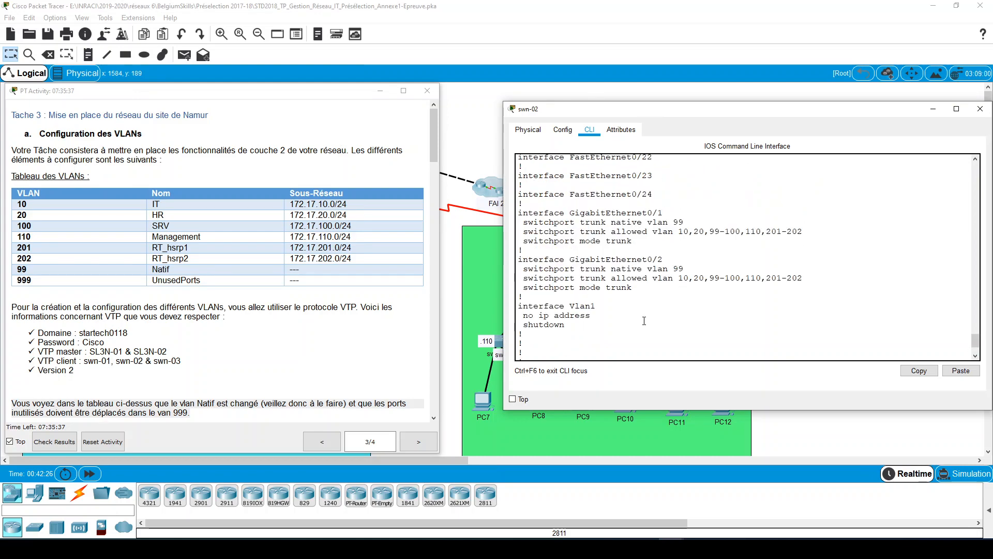
drag(632, 287, 528, 232)
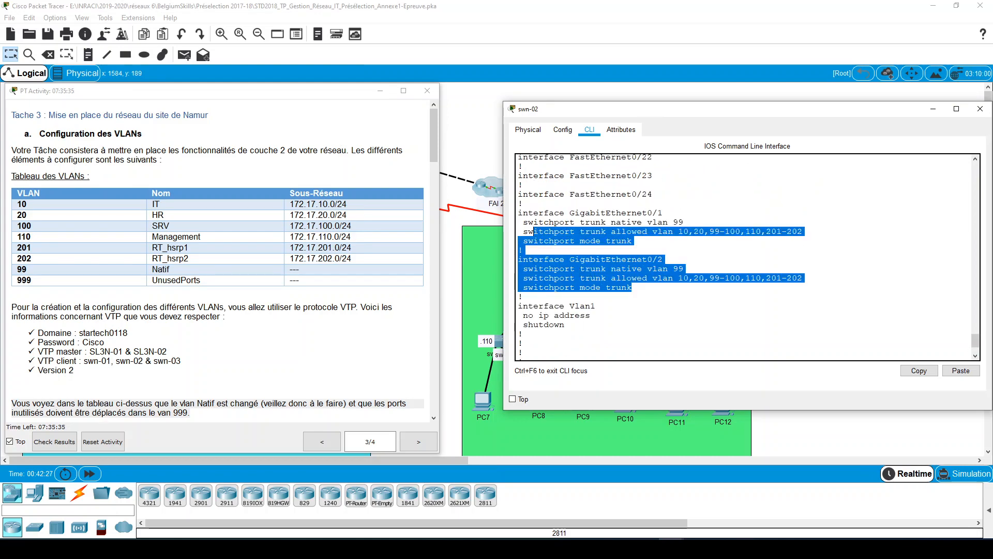
click(981, 109)
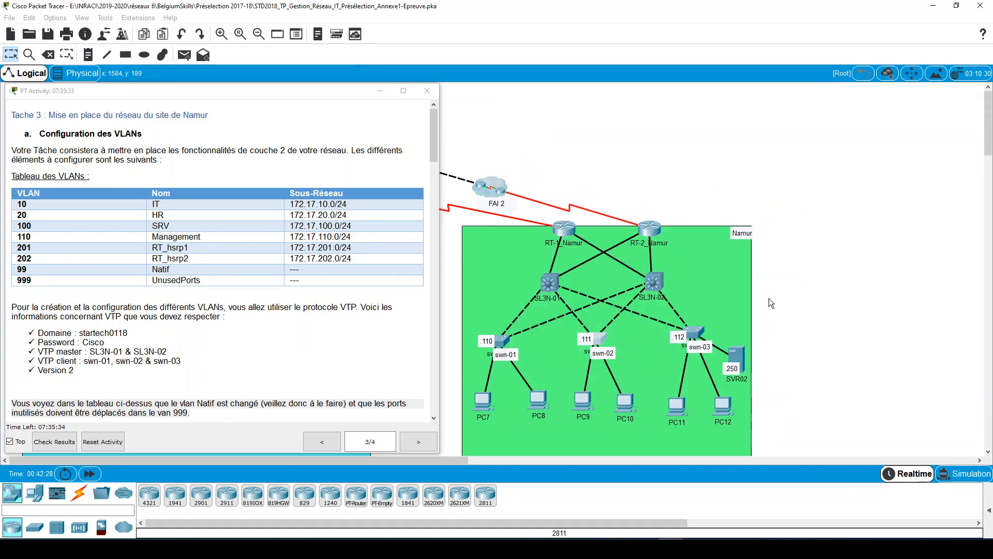
- Open the command line of switch swn-03, widen its window, and enter global configuration mode
click(691, 330)
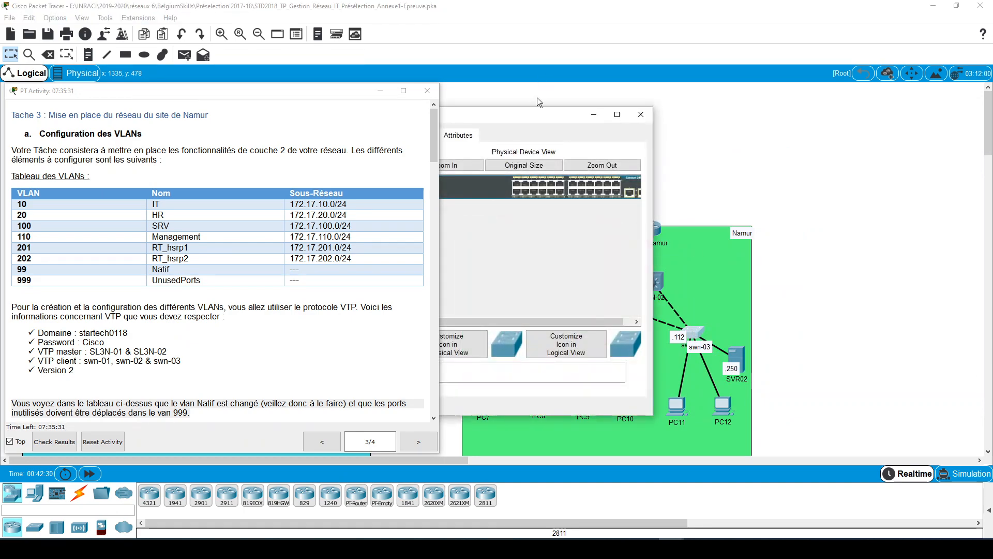
drag(530, 117, 706, 96)
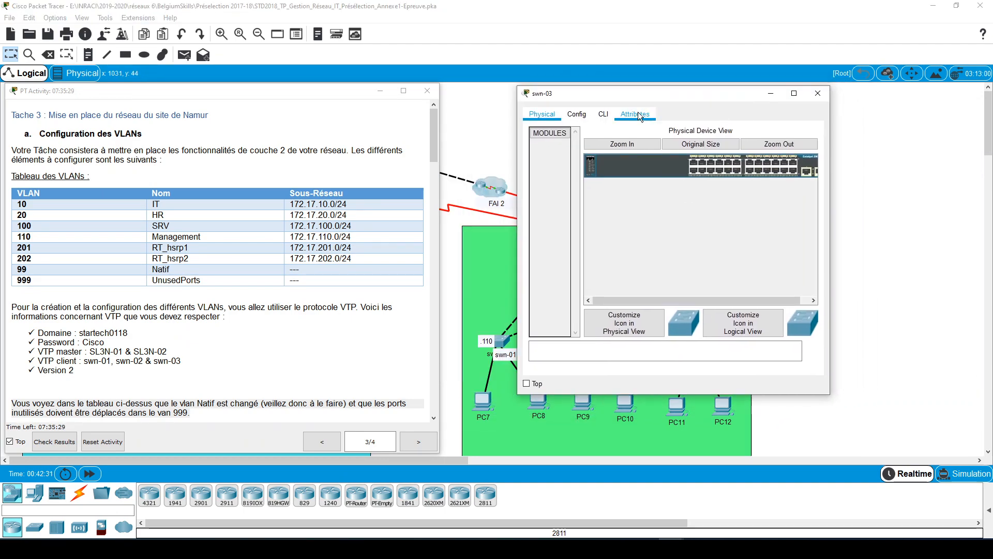
click(602, 114)
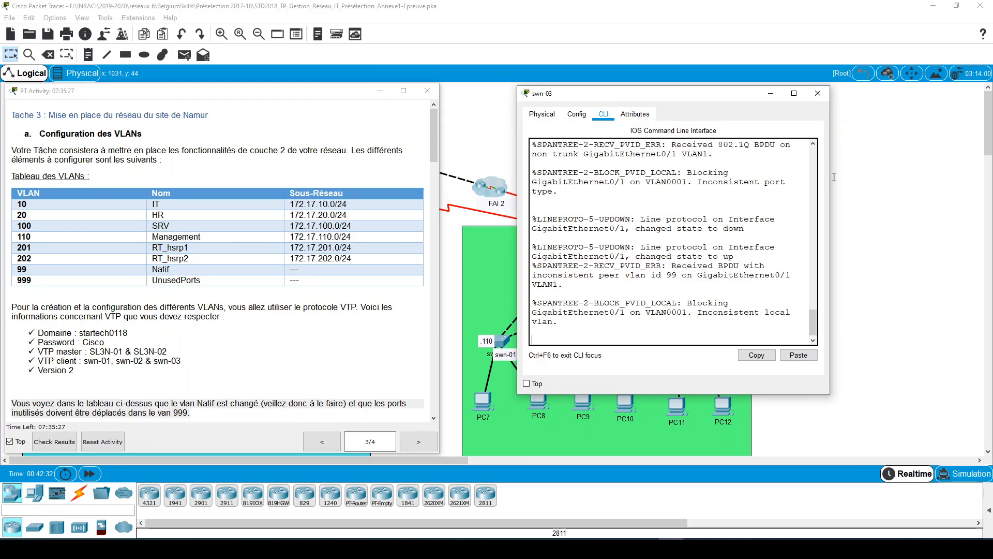
drag(831, 175, 920, 163)
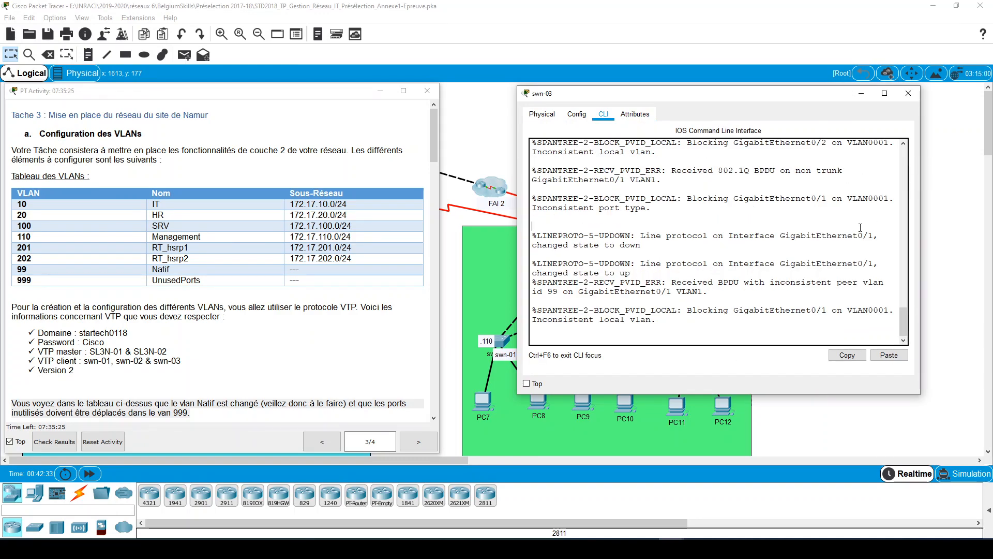
key(Return)
key(Return)
key(Return)
key(Return)
key(Return)
key(Return)
text(en)
key(Return)
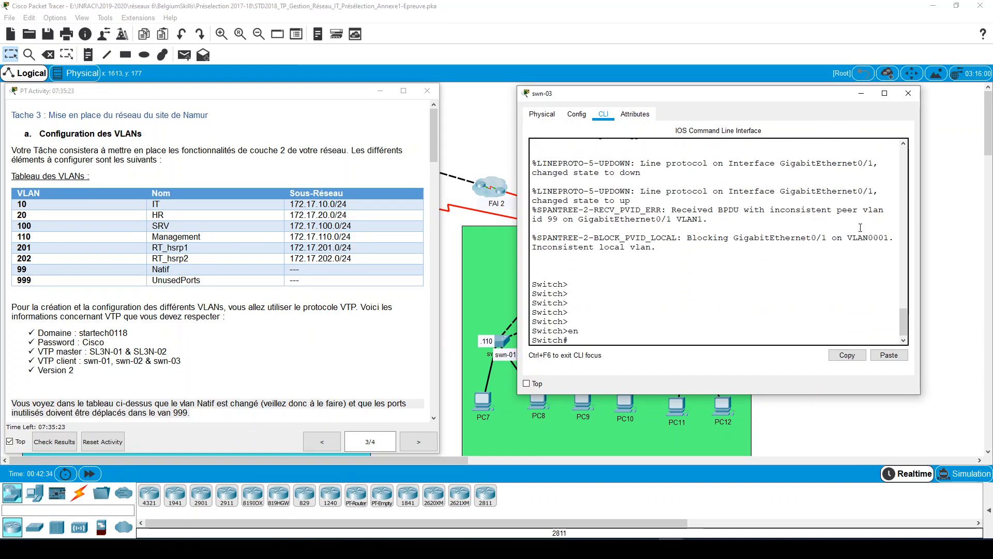
text(conf t)
key(Return)
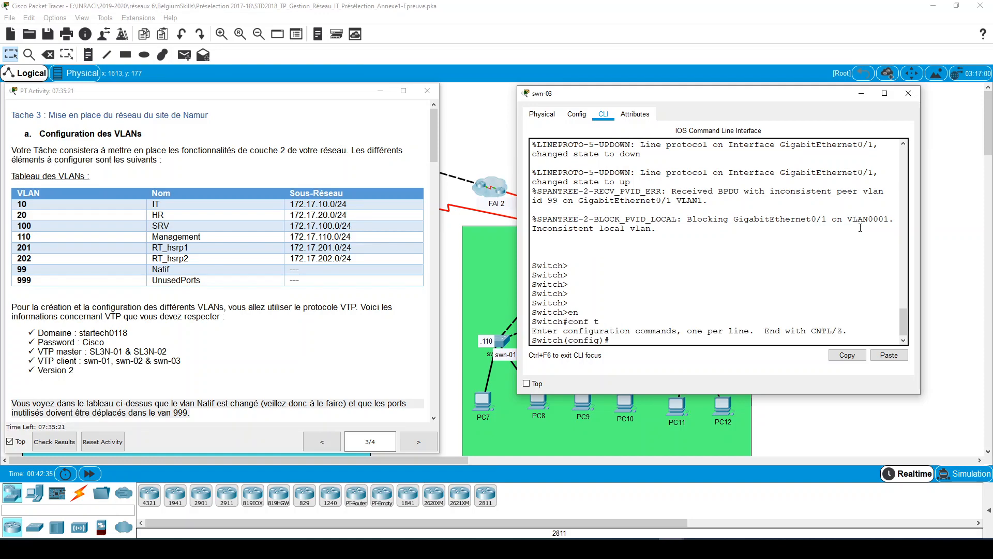
- Set the switch's hostname to swn-03
text(host)
key(Tab)
text(s)
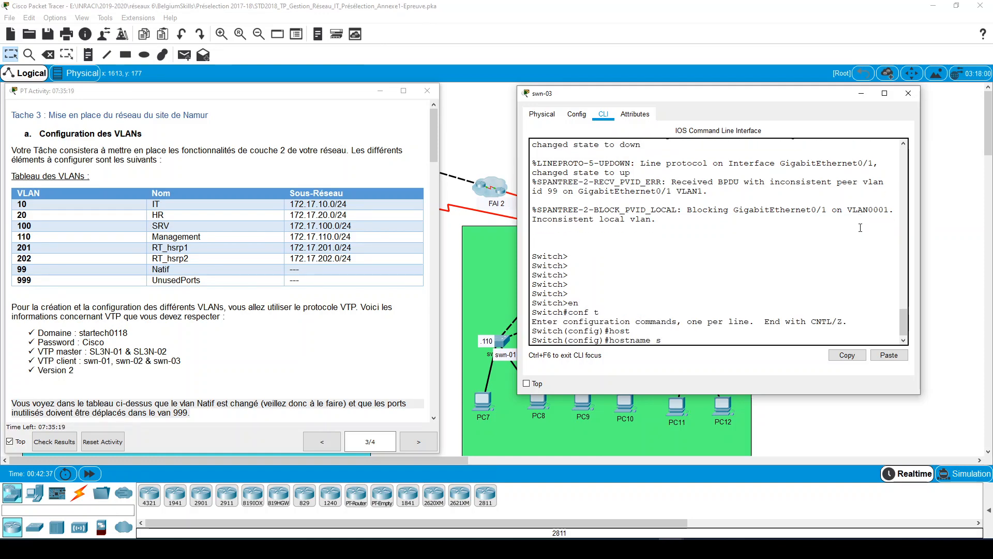
text(w)
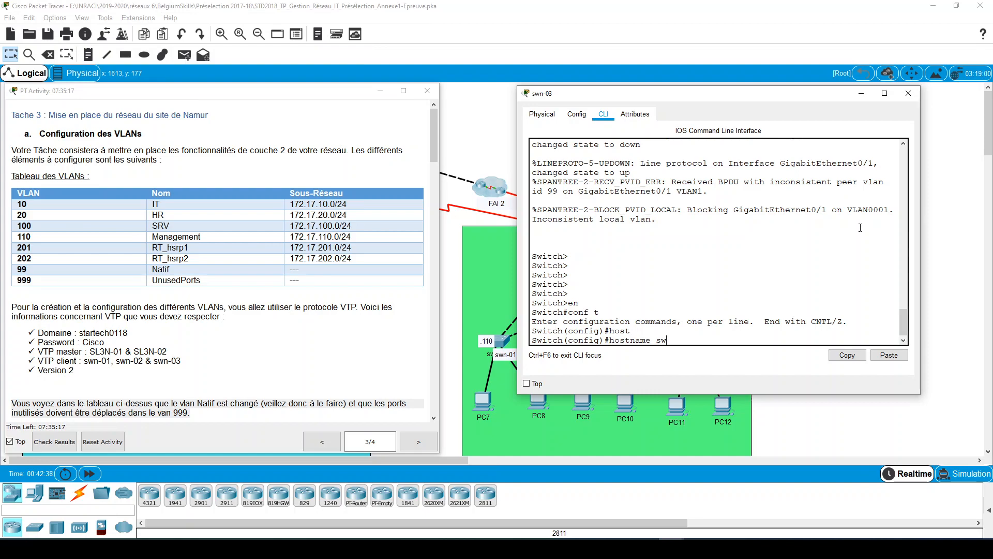
text(n-03)
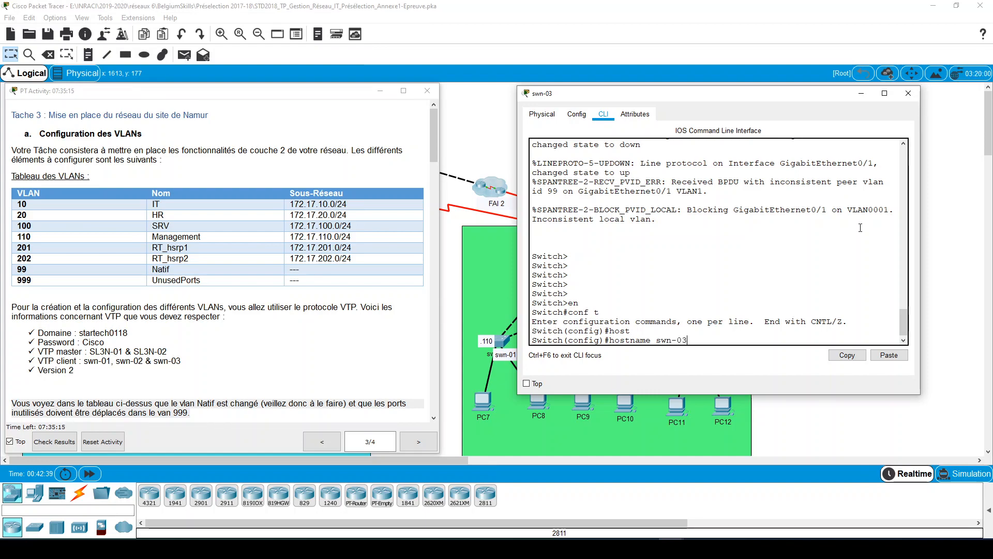
key(Return)
- Display swn-03's VTP status and check its version and domain name
text(do)
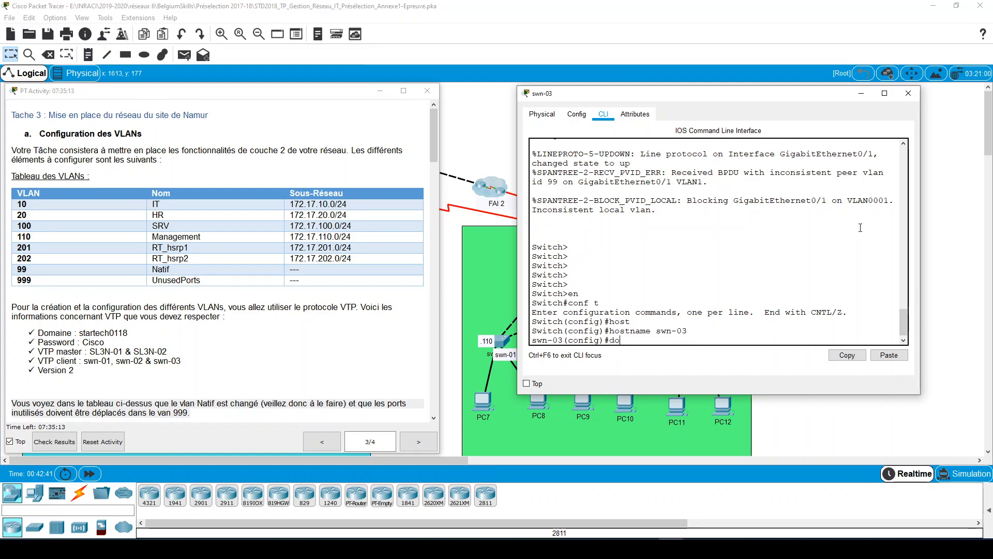
text( sh vtp )
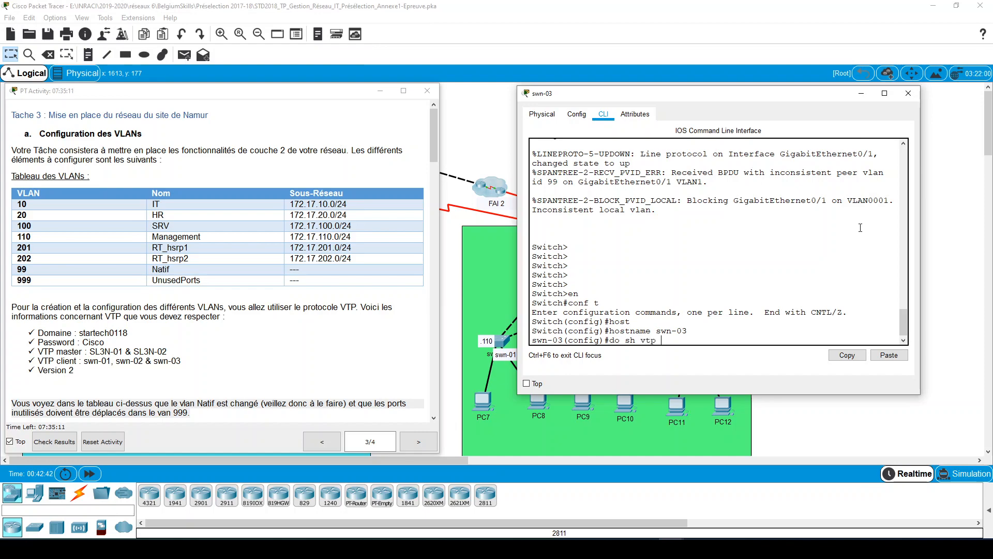
text(sta)
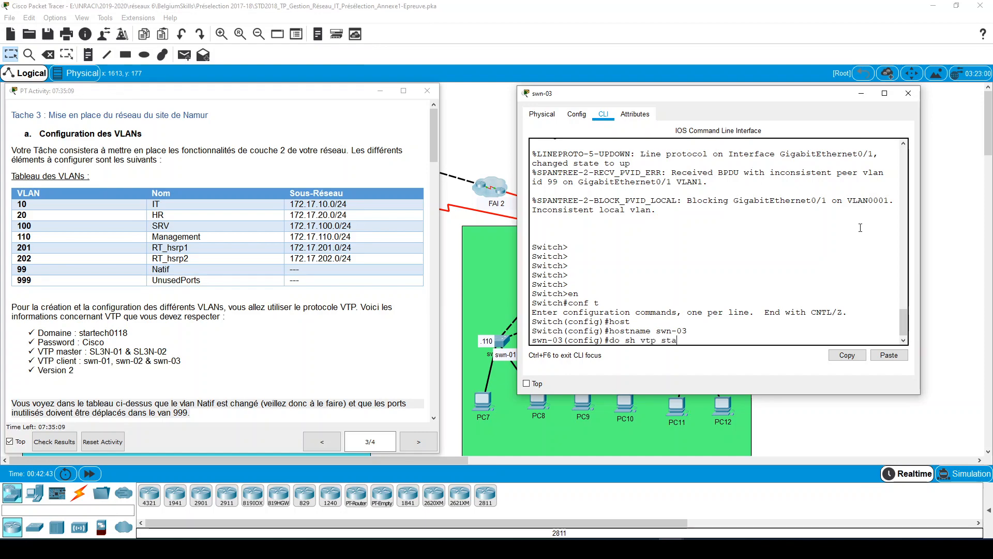
text(tsu)
key(BackSpace)
key(BackSpace)
key(Return)
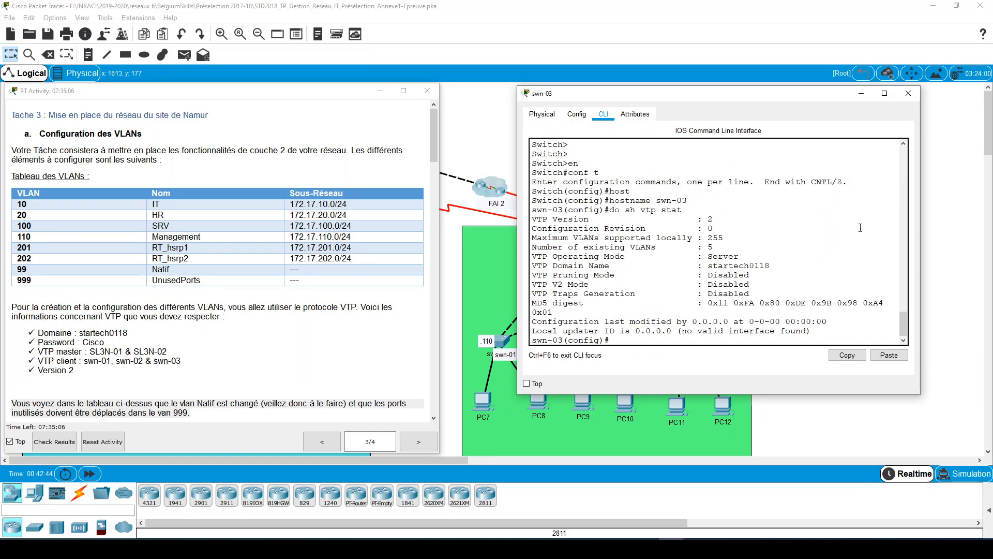
double_click(710, 219)
drag(771, 266, 714, 261)
click(724, 260)
click(678, 327)
key(Return)
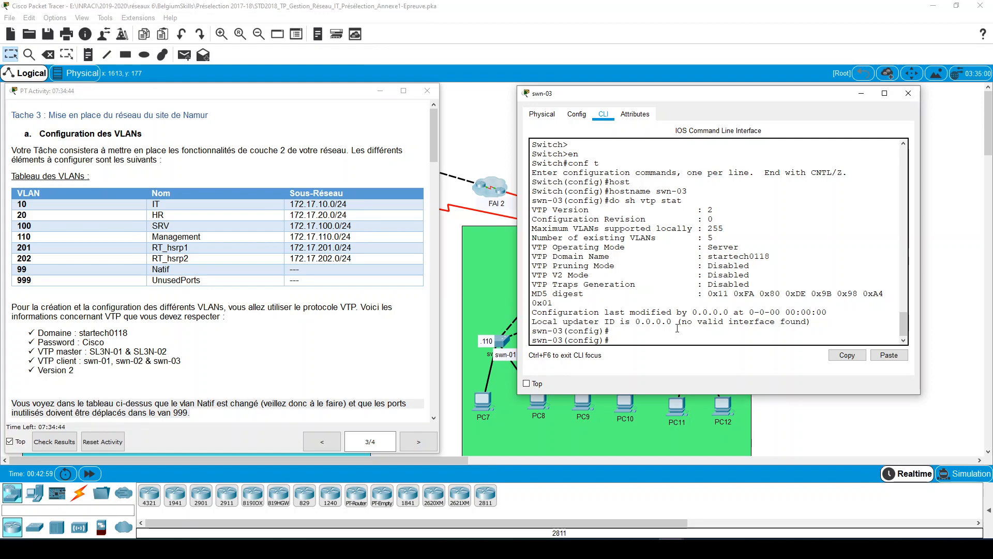
- Display swn-03's VTP password setting from configuration mode
text(do sh)
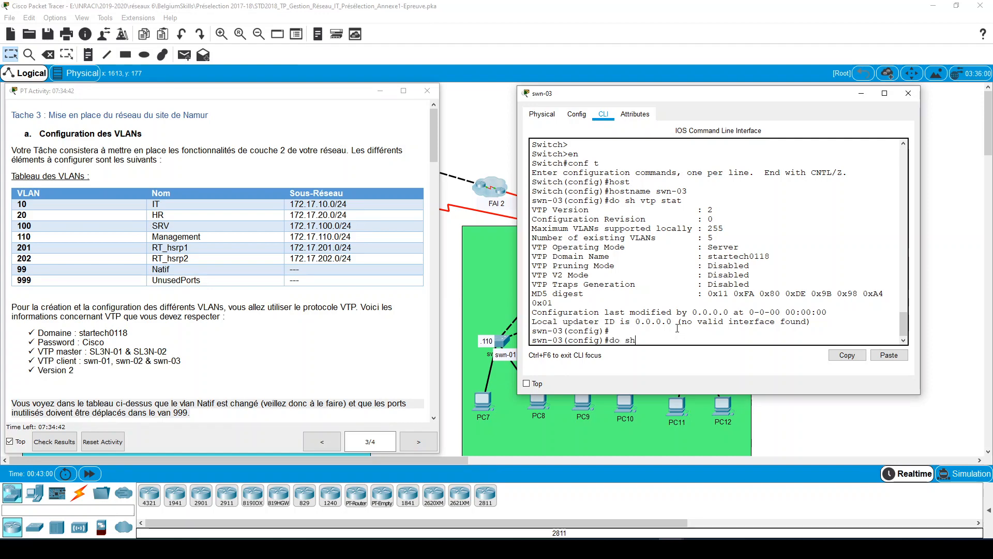
text( vtp!#pas)
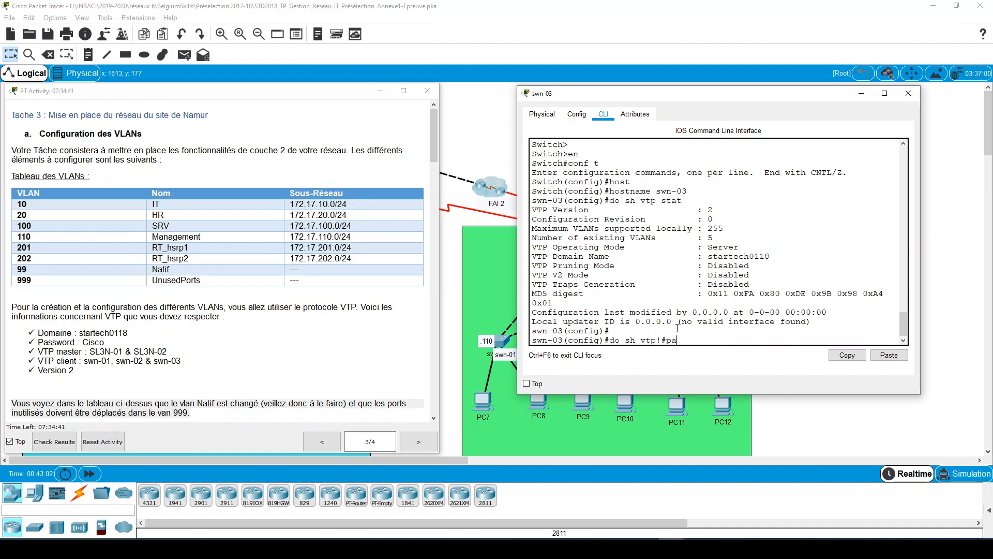
key(BackSpace)
key(BackSpace)
key(BackSpace)
key(BackSpace)
key(BackSpace)
text(pass)
key(Tab)
key(Return)
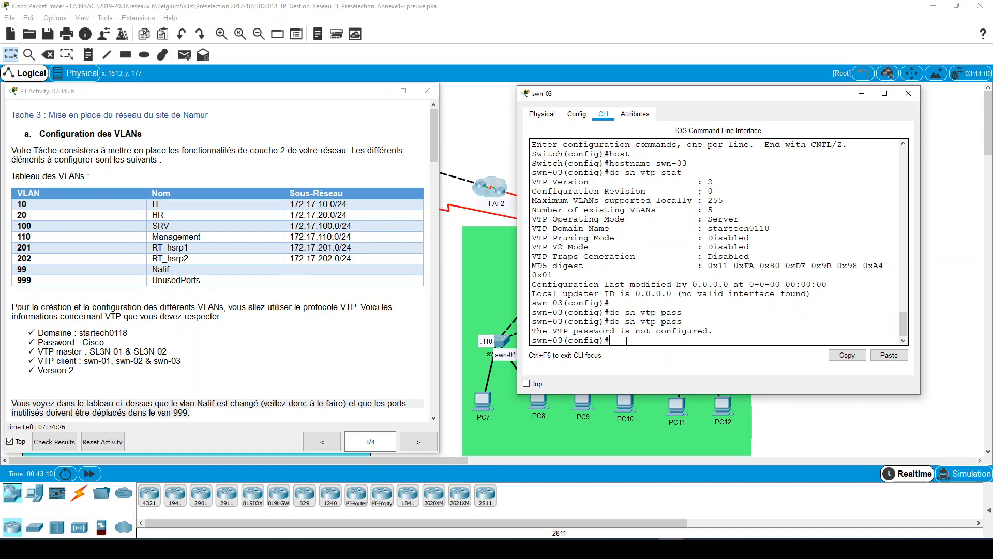
- Set swn-03's VTP password to the one given in the task instructions
text(vtp)
key(Tab)
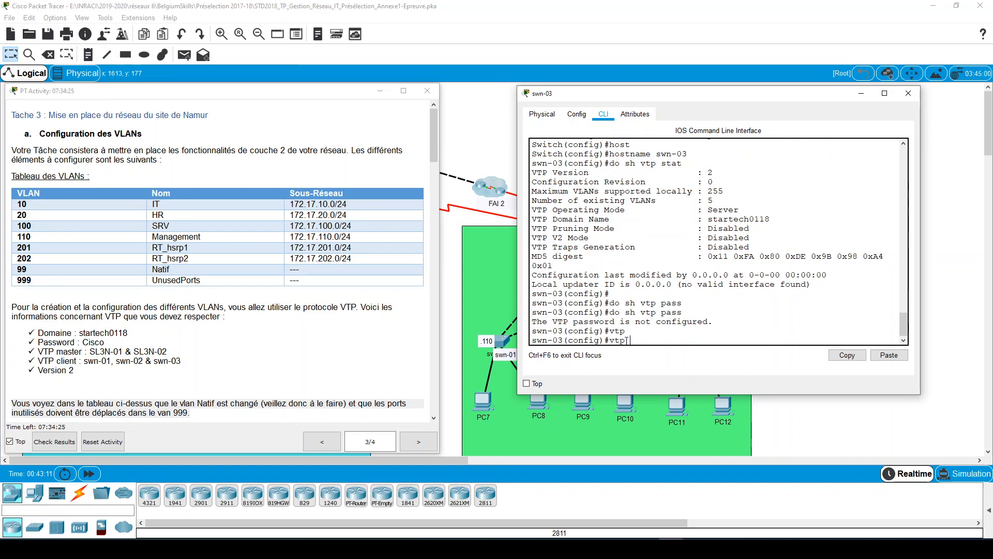
text(pass)
key(Tab)
text(Cisco)
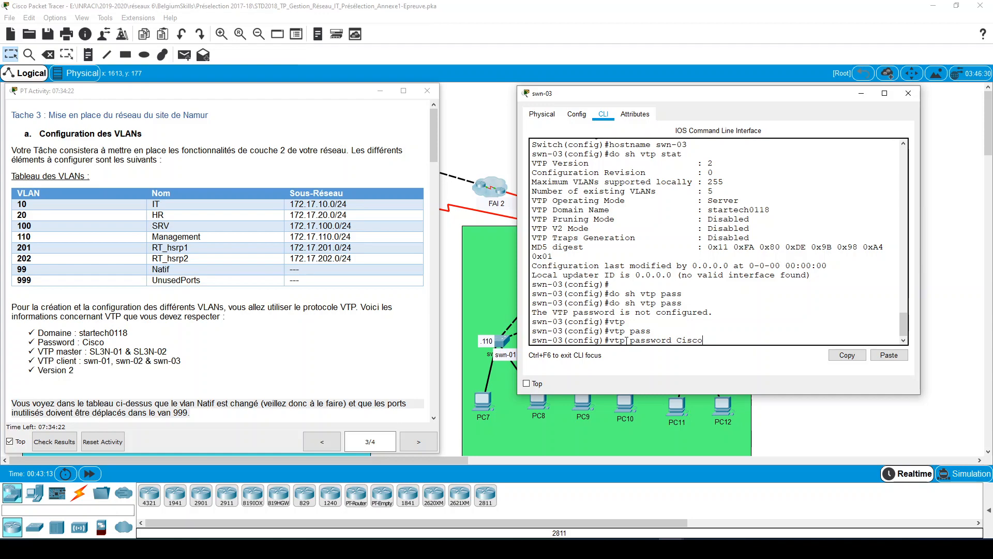
key(Return)
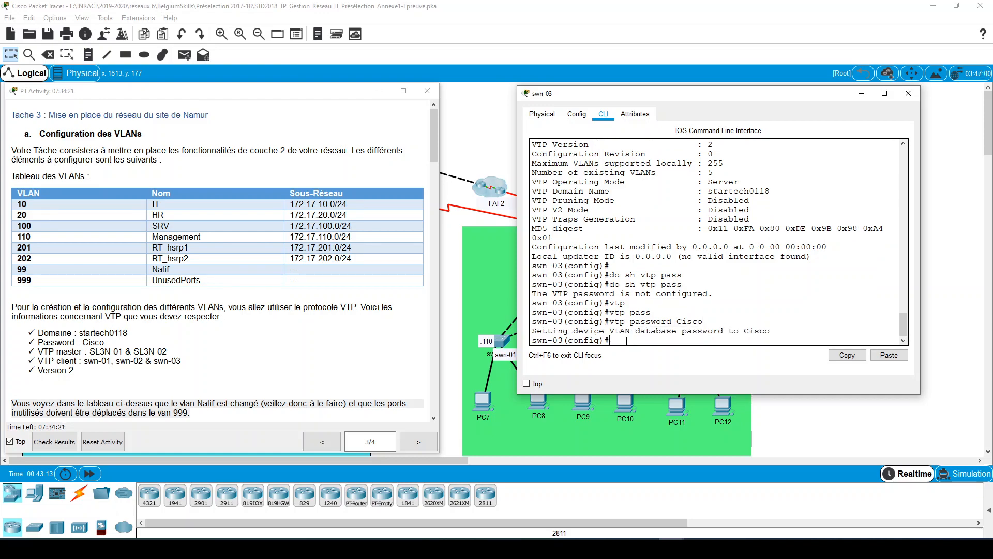
- Display swn-03's VTP password again and compare it with the password that was entered
key(Up)
key(Up)
key(Return)
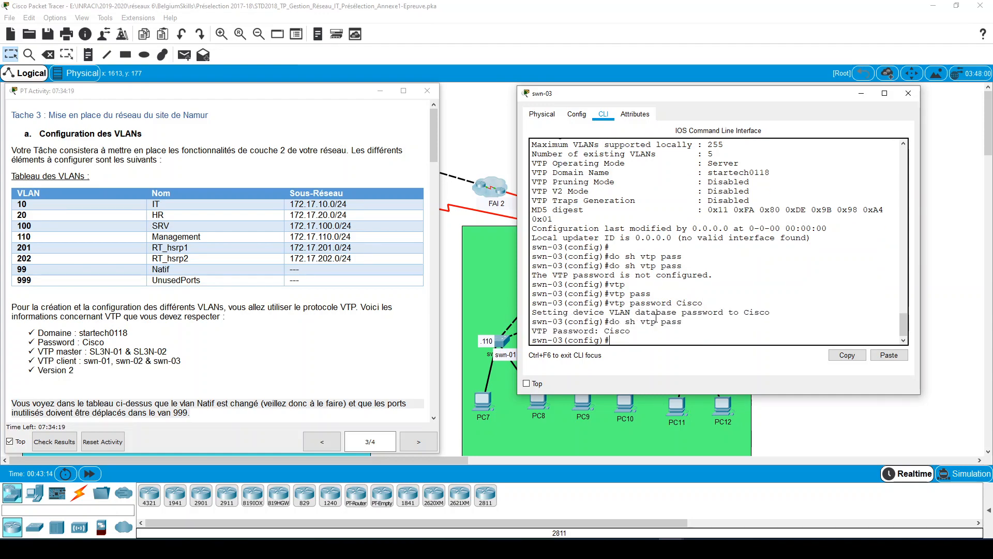
drag(704, 303, 625, 303)
drag(682, 321, 625, 323)
click(634, 331)
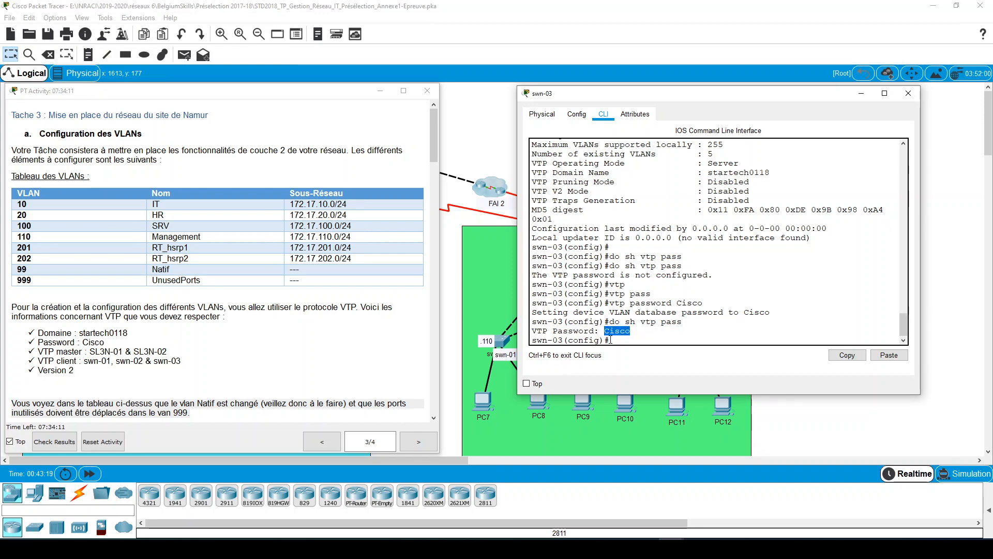
- Set swn-03's VTP mode to client
text(vtp)
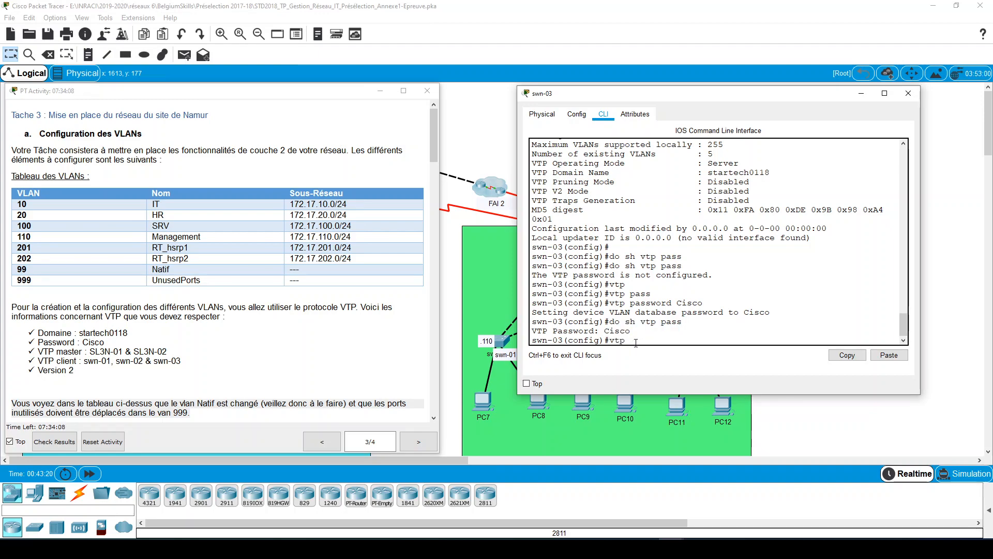
key(Tab)
text(mo)
key(Tab)
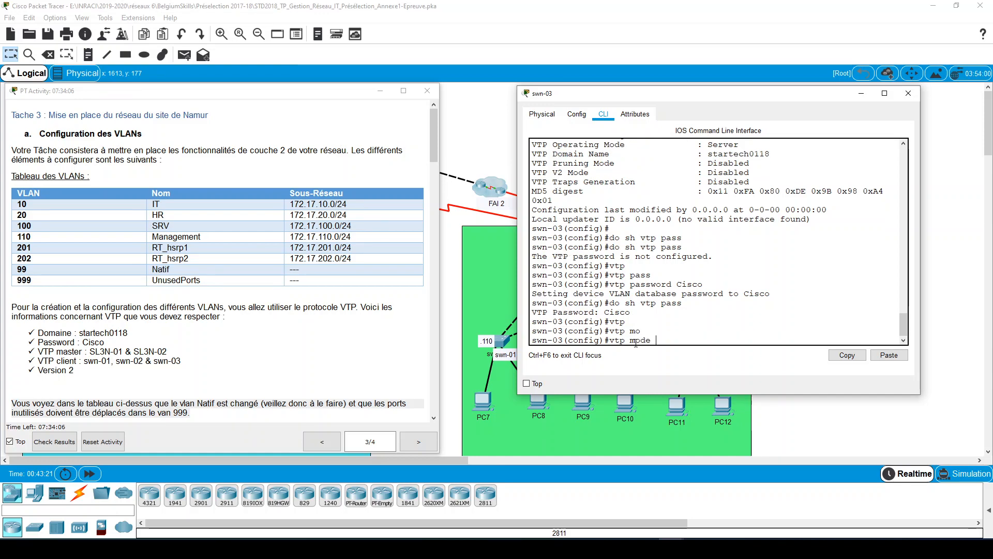
text(cli)
key(Tab)
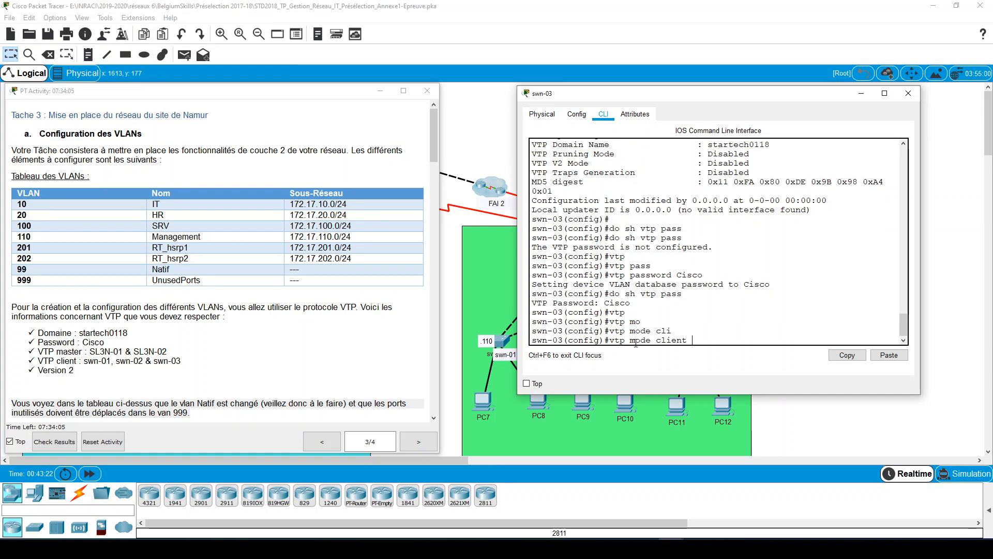
key(Return)
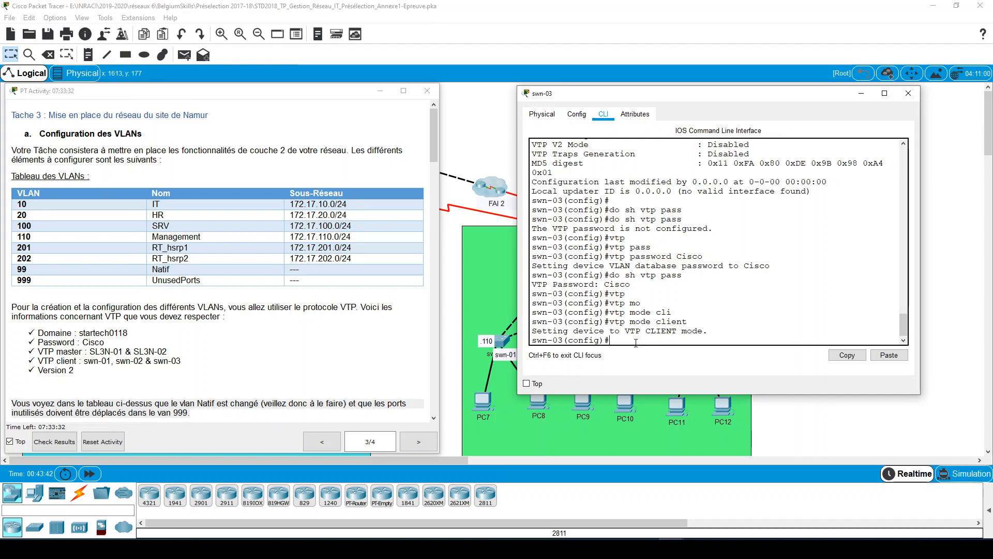
- Display swn-03's brief VLAN list, widen and reposition its window, and check the VLANs against the task's table
text(do sh vl bri)
key(Return)
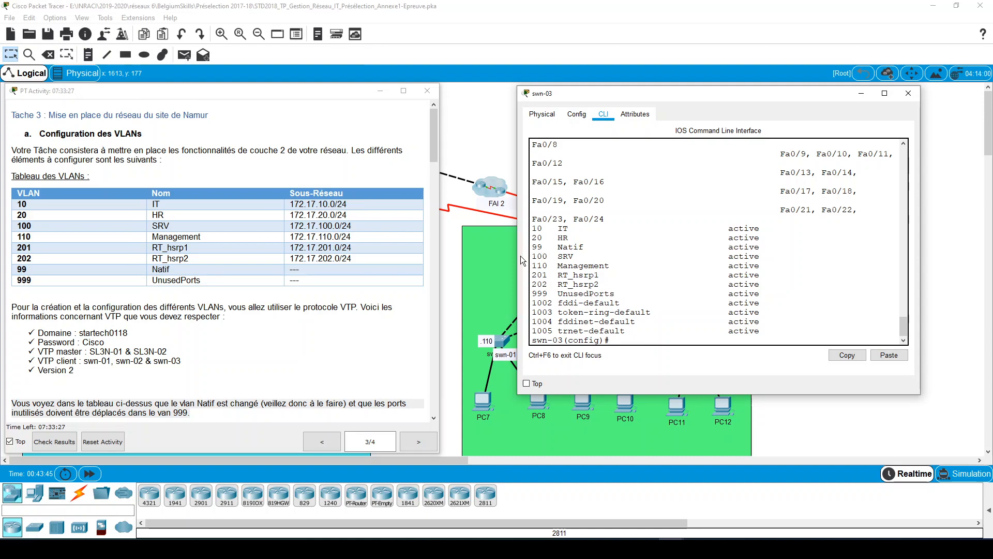
drag(519, 255, 394, 278)
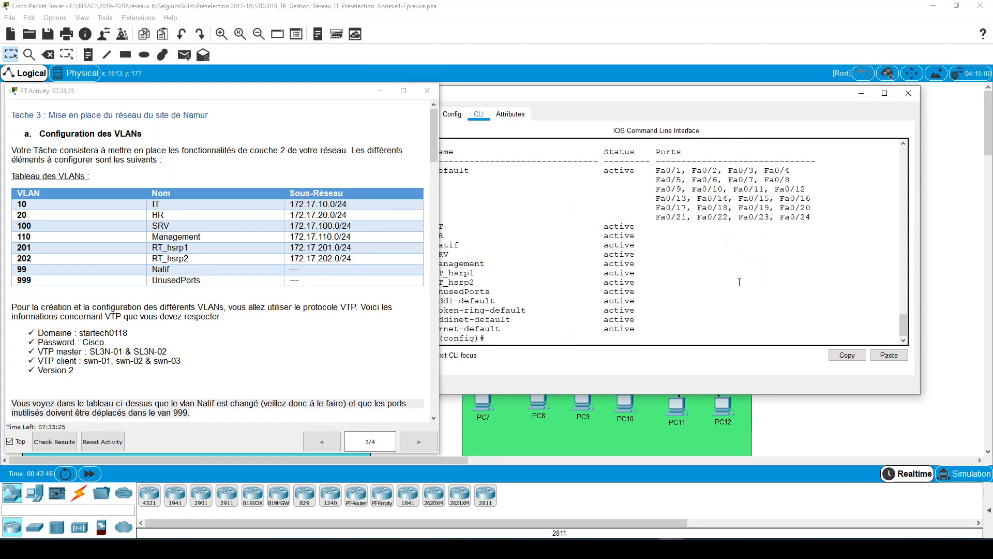
drag(616, 92, 688, 95)
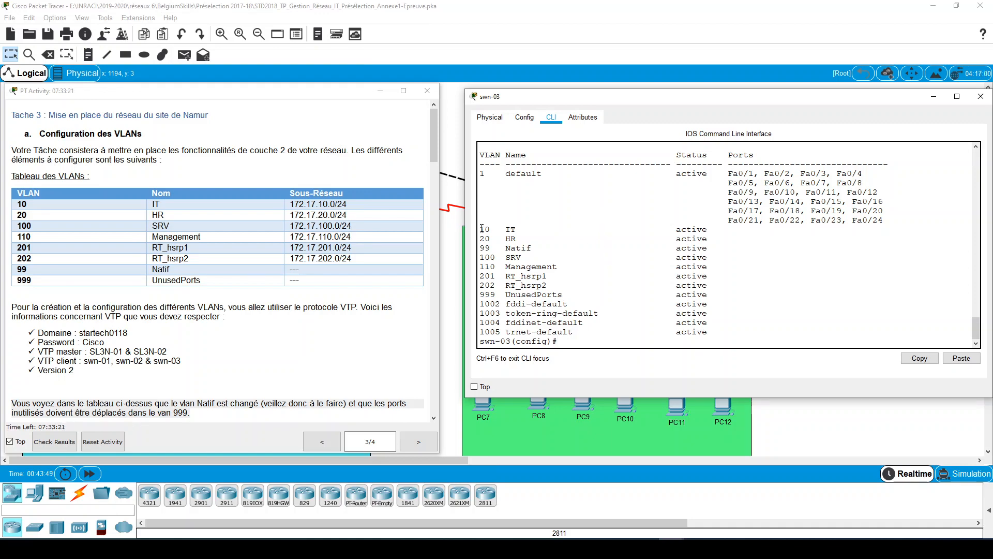
drag(482, 228, 501, 305)
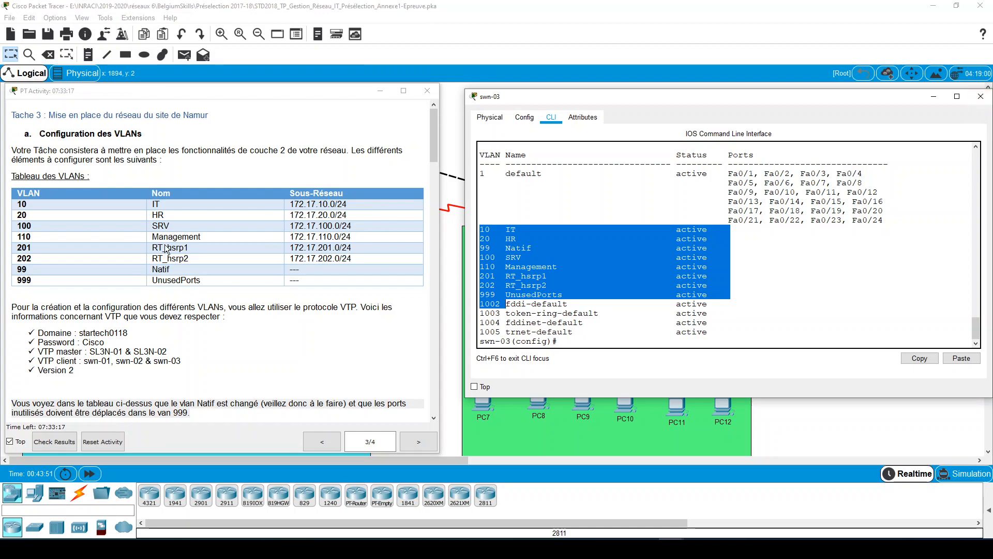
- Review the task's port-to-VLAN assignments for each switch and the port security requirements that follow
click(646, 549)
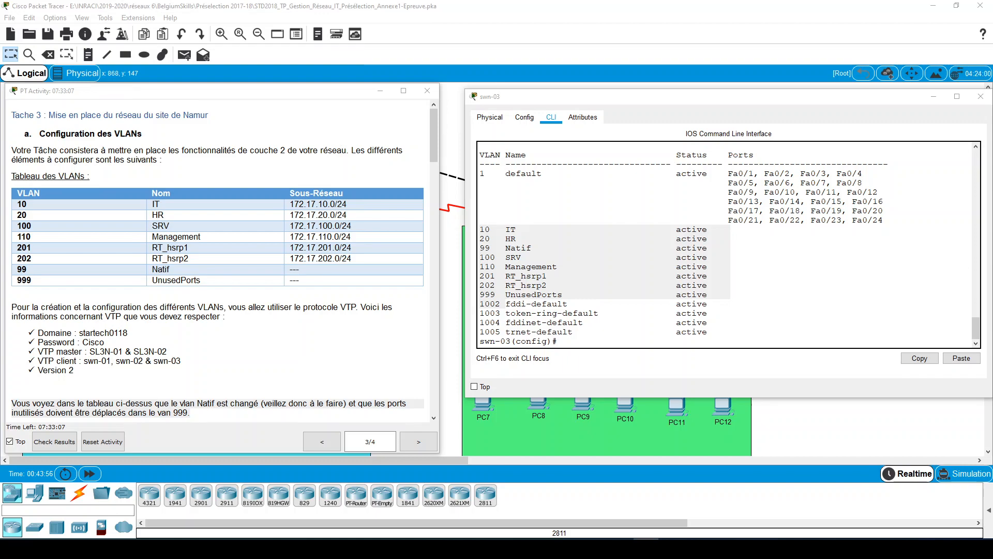
scroll(302, 359, down, 7)
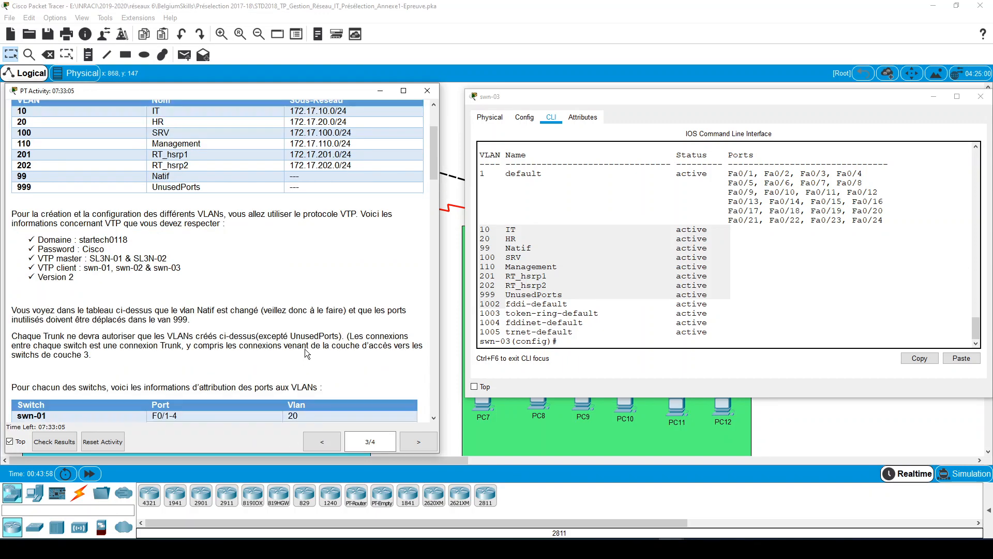
scroll(223, 233, down, 3)
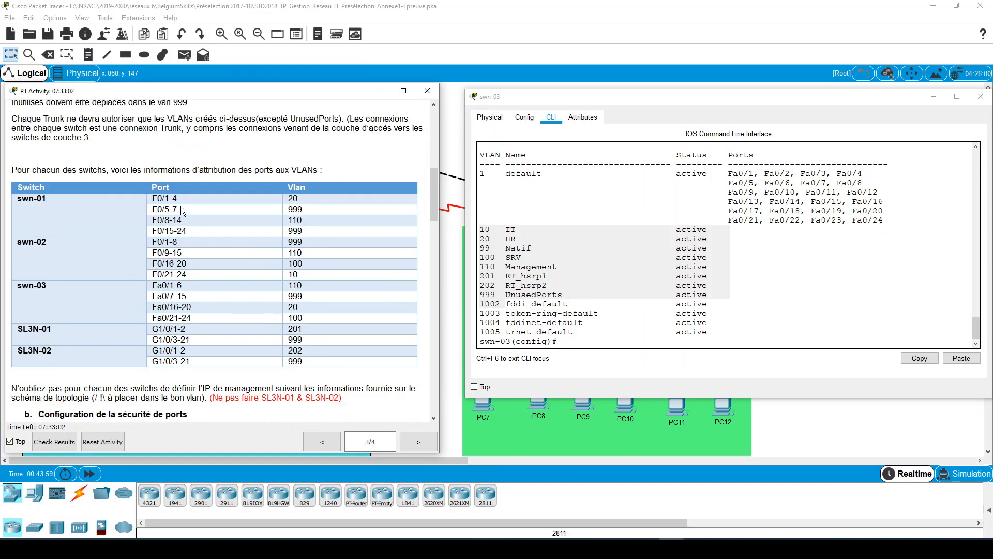
drag(150, 195, 191, 196)
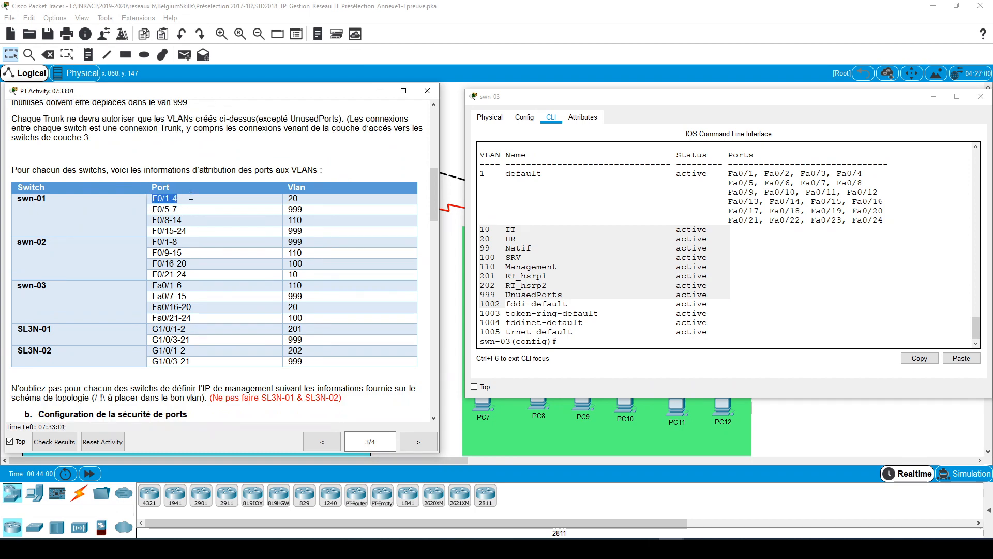
drag(303, 207, 339, 268)
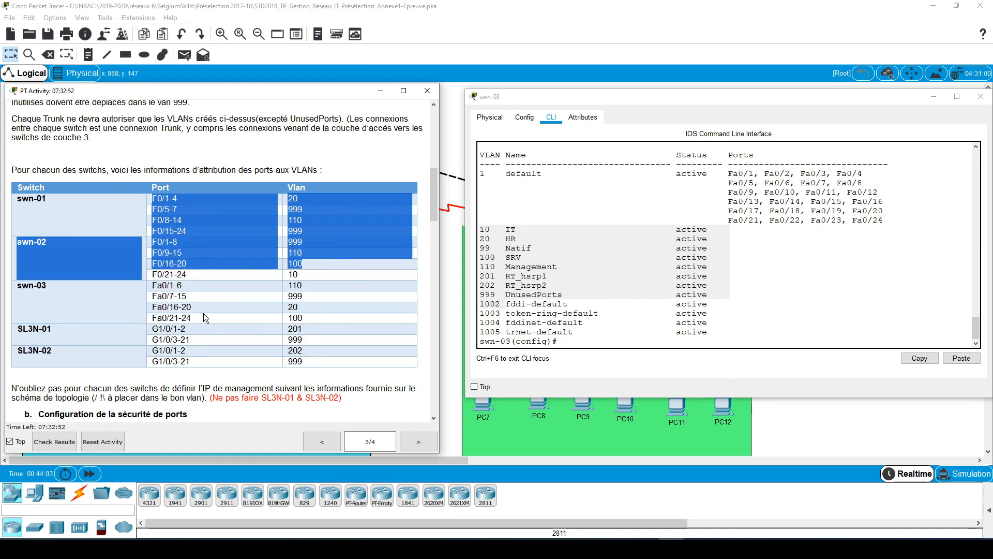
scroll(203, 318, down, 3)
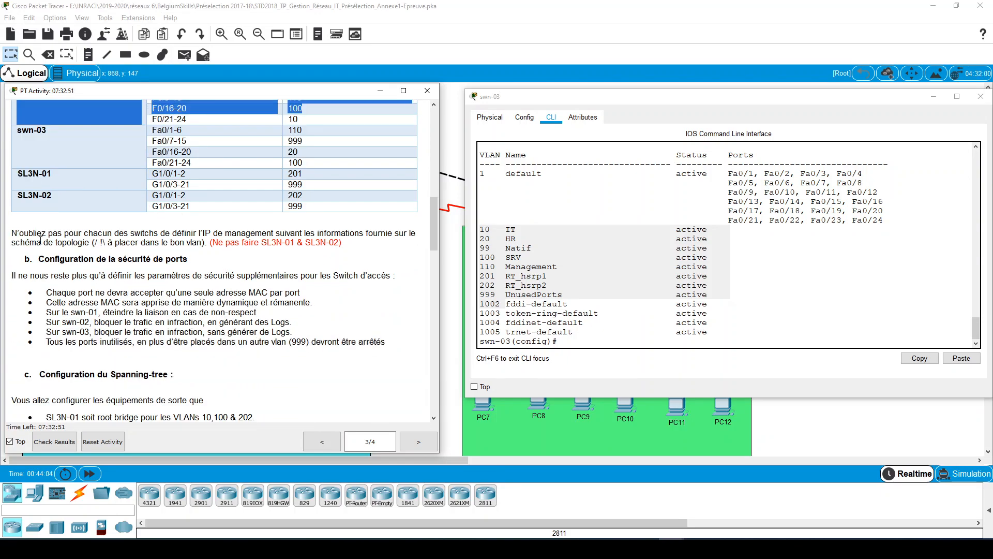